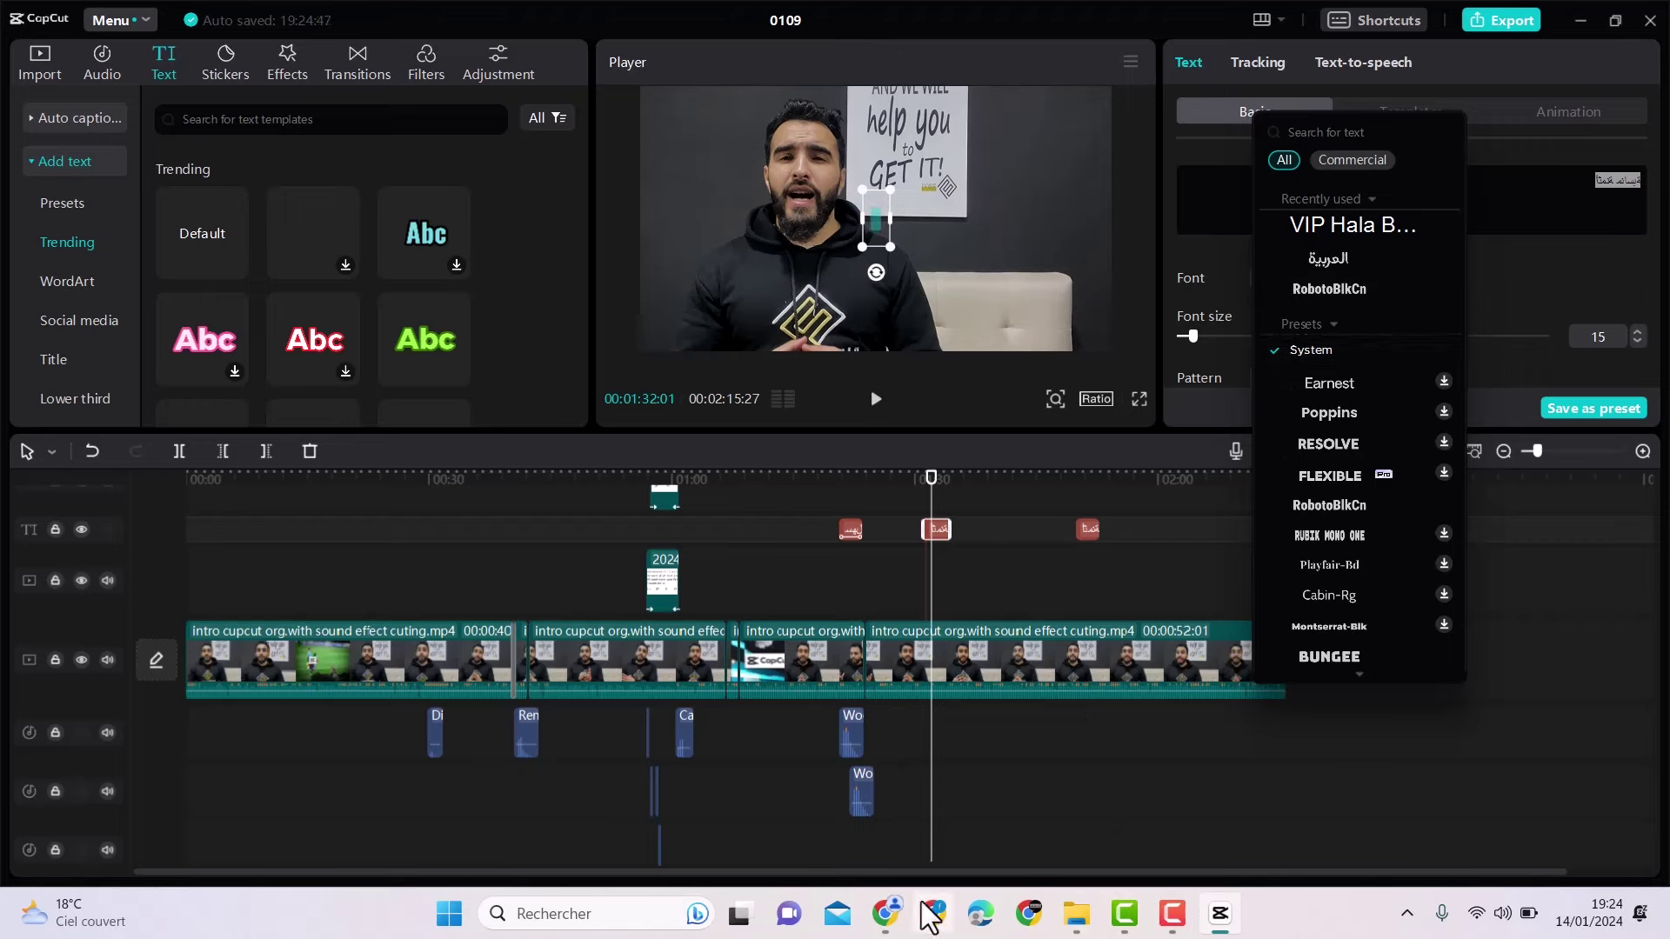
Step: Switch to Chrome and download the Far Casablanca font from Brushez's free Arabic fonts
left_click(896, 929)
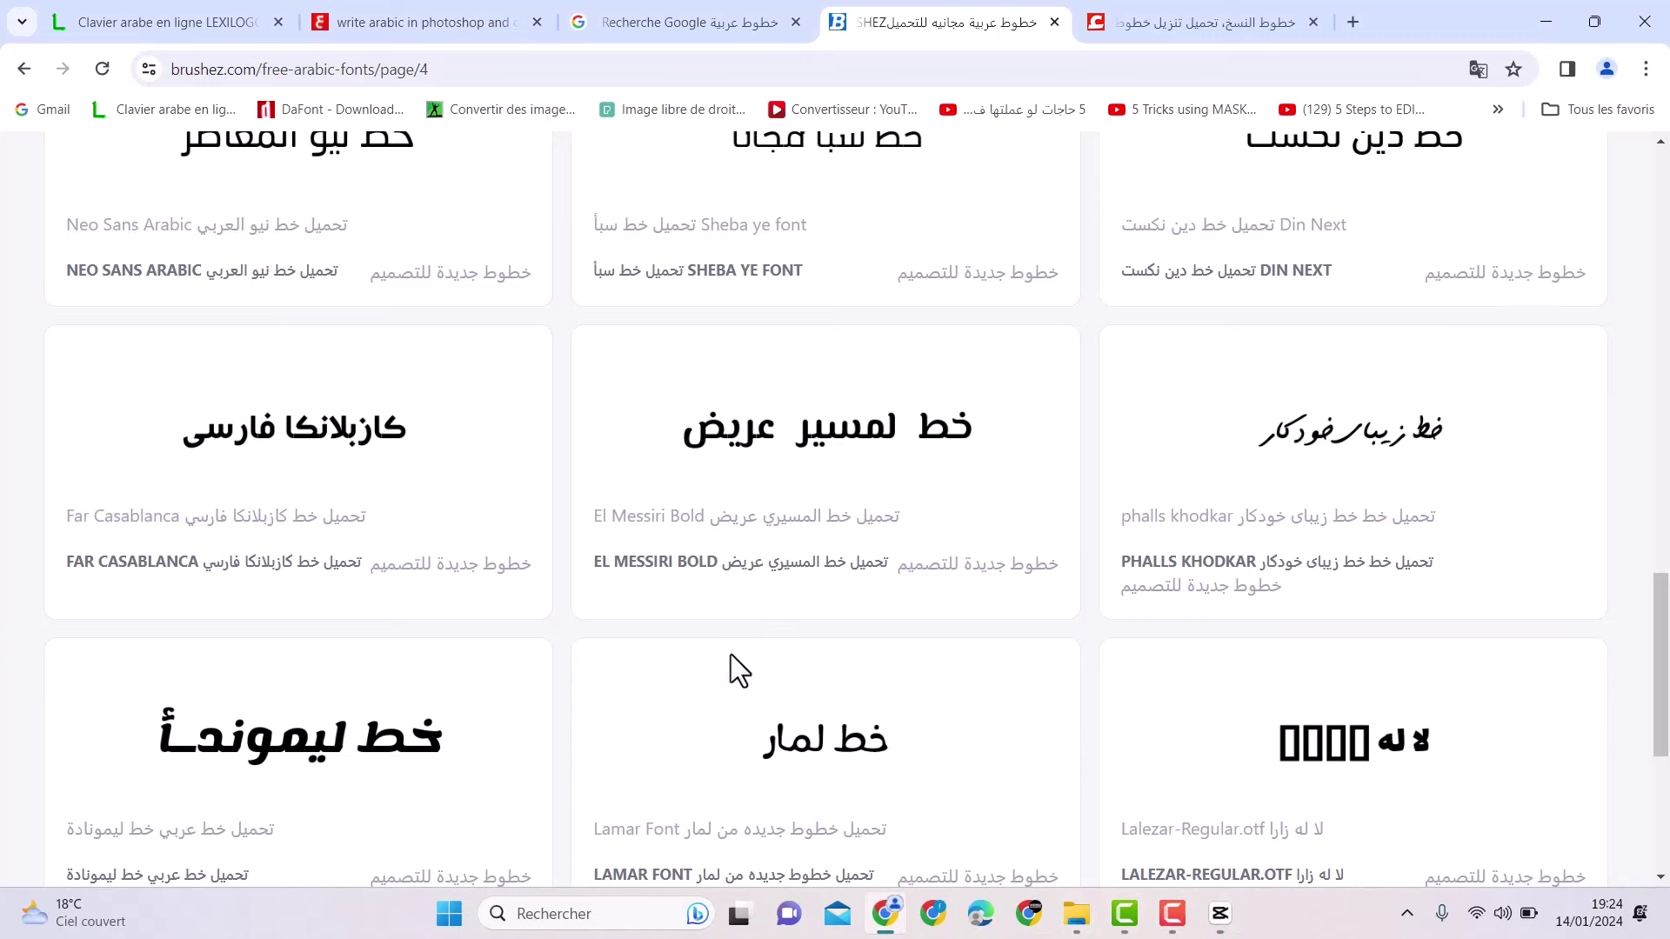
left_click(744, 19)
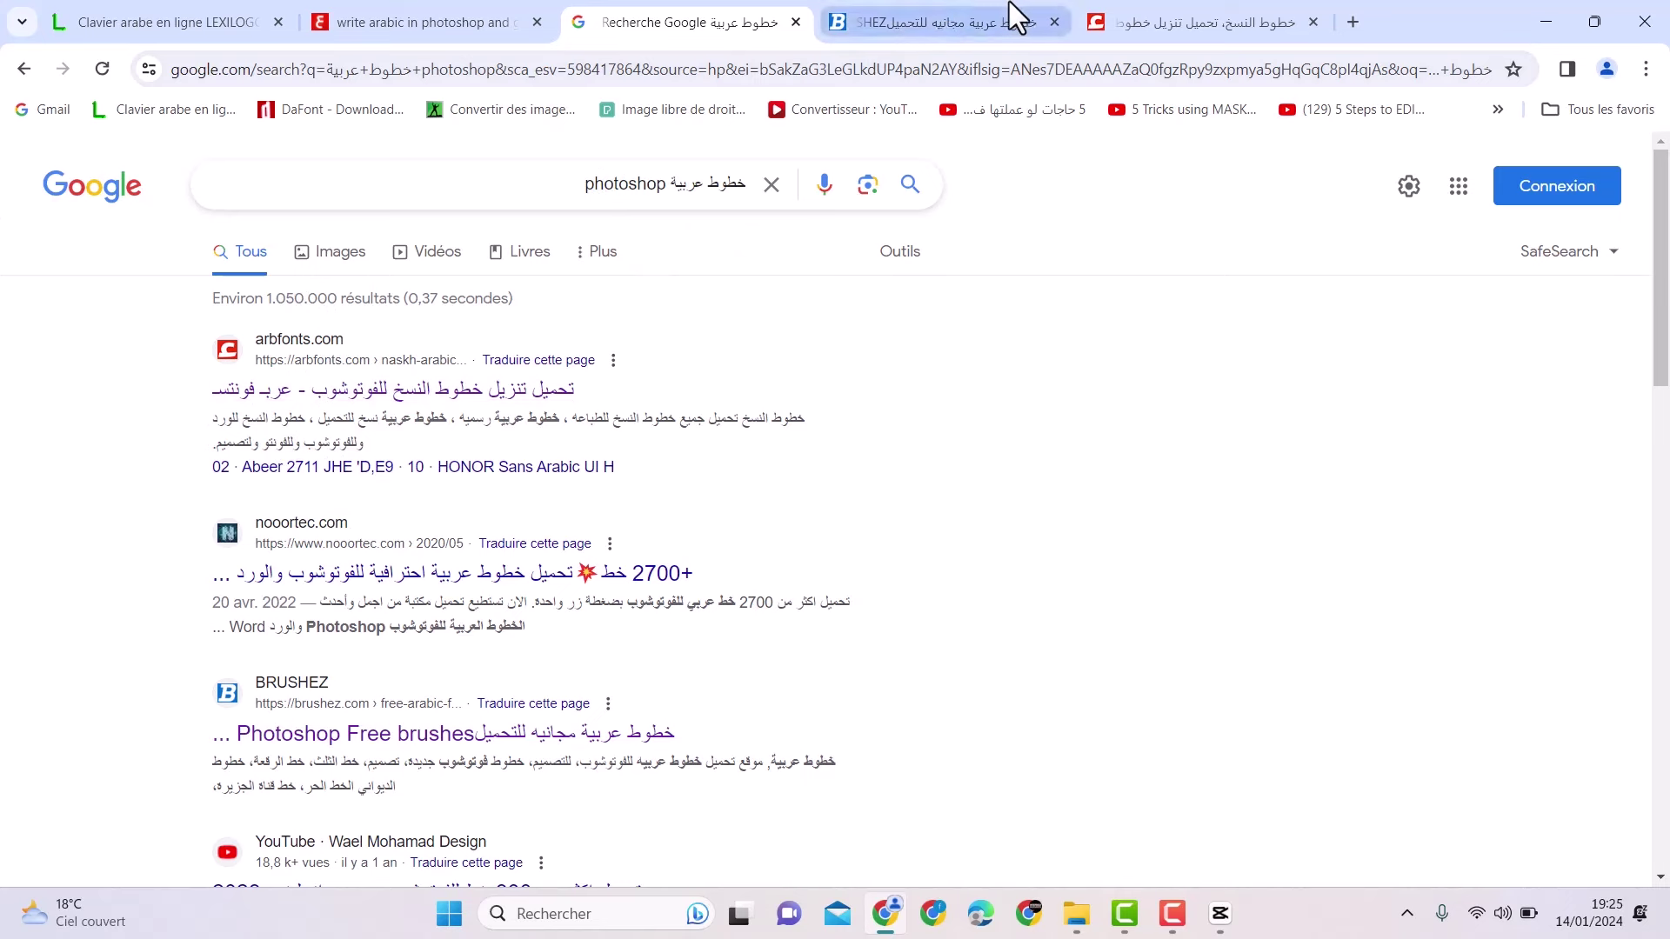
left_click(1036, 4)
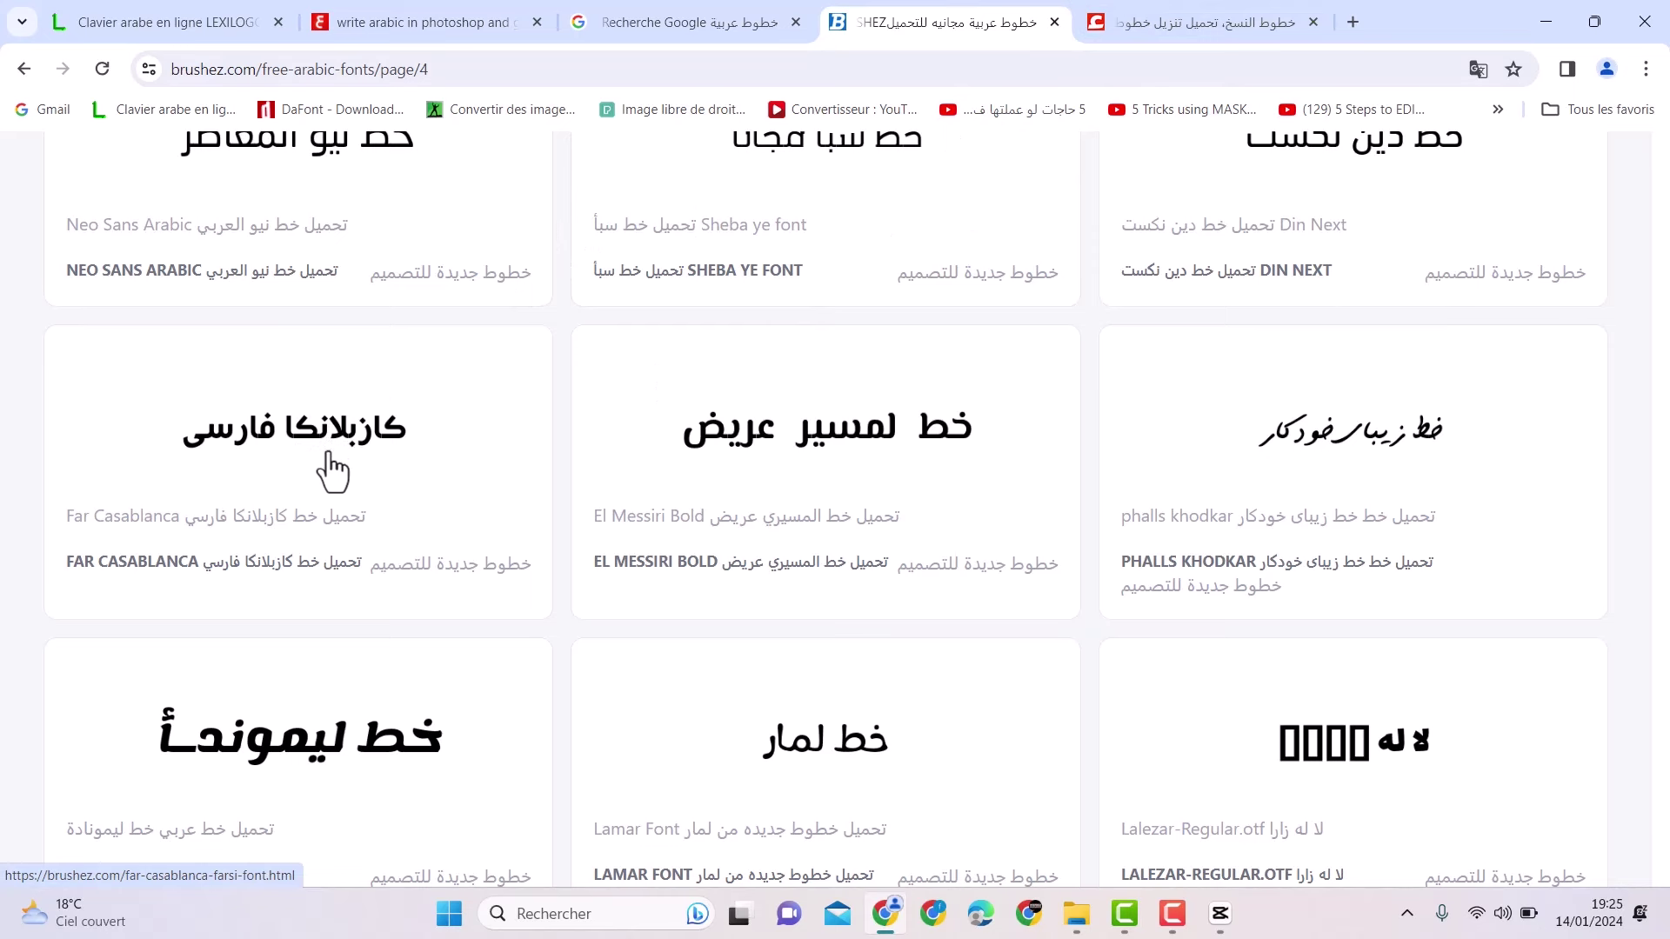
left_click(374, 456)
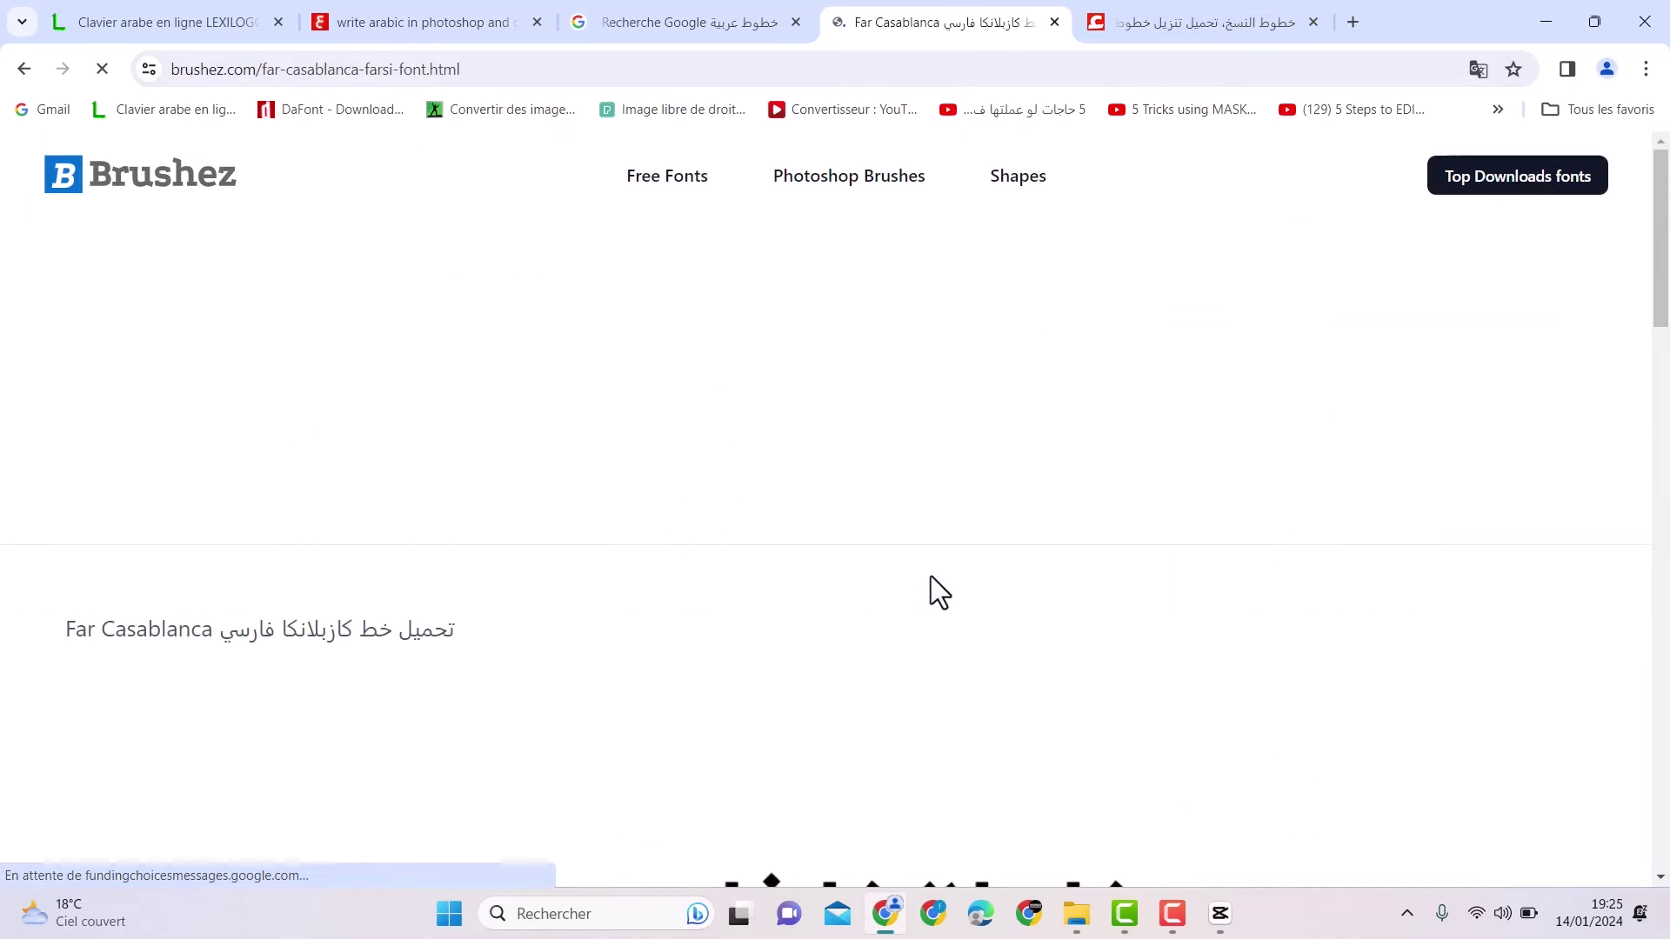
scroll(769, 633, "down", 8)
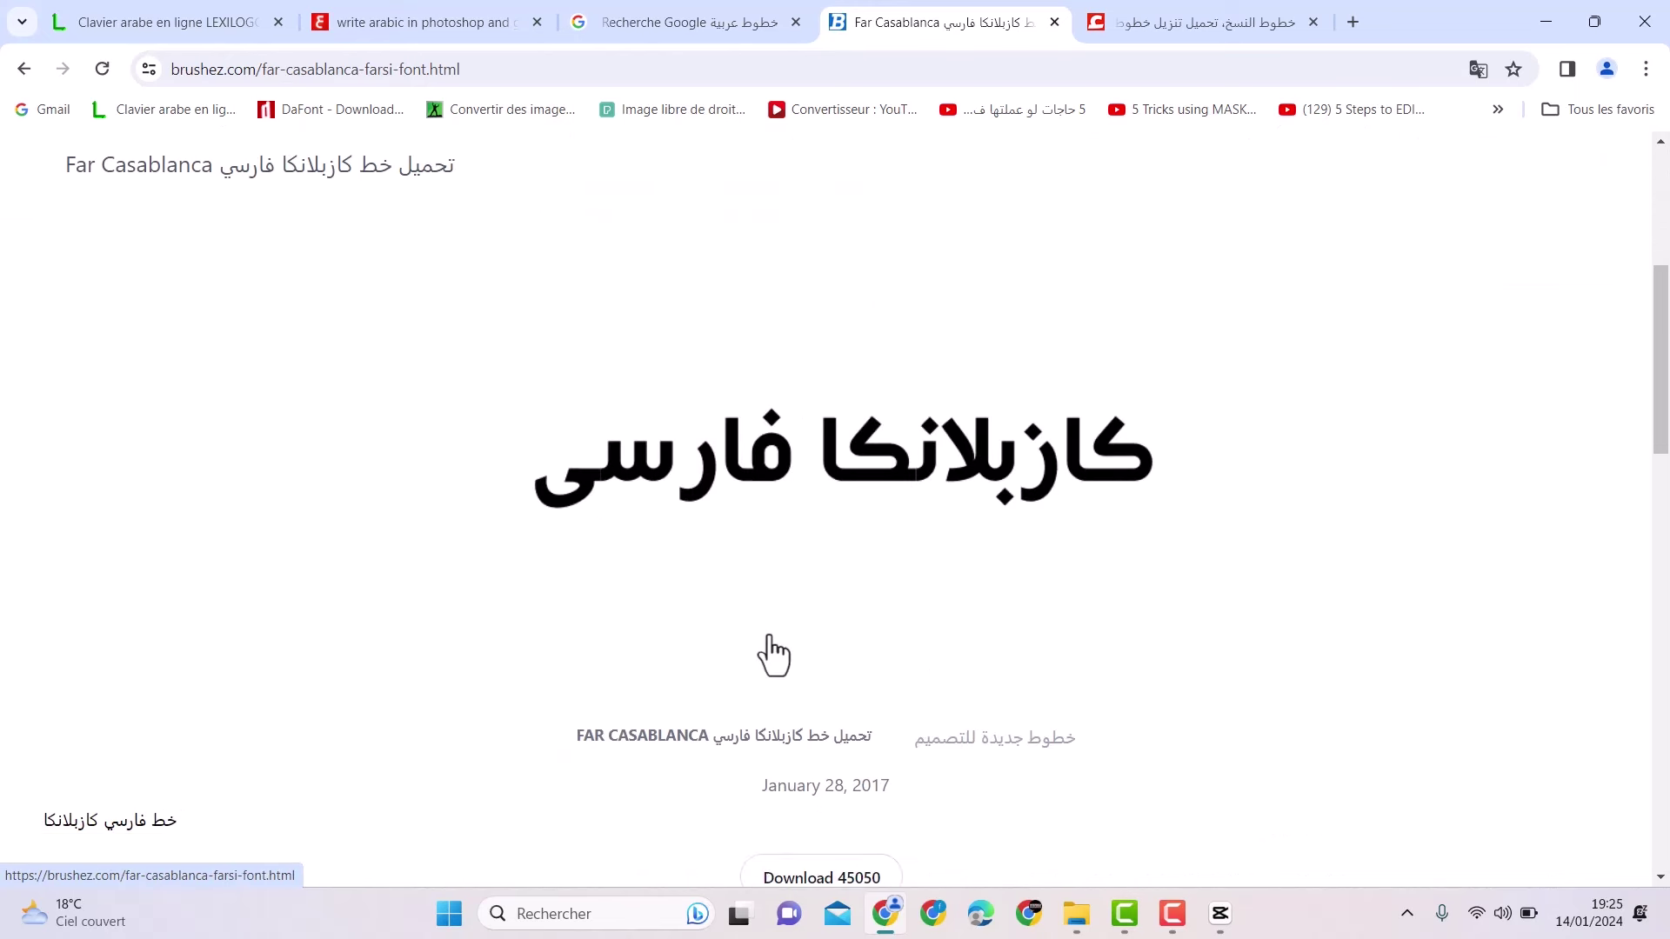
left_click(822, 595)
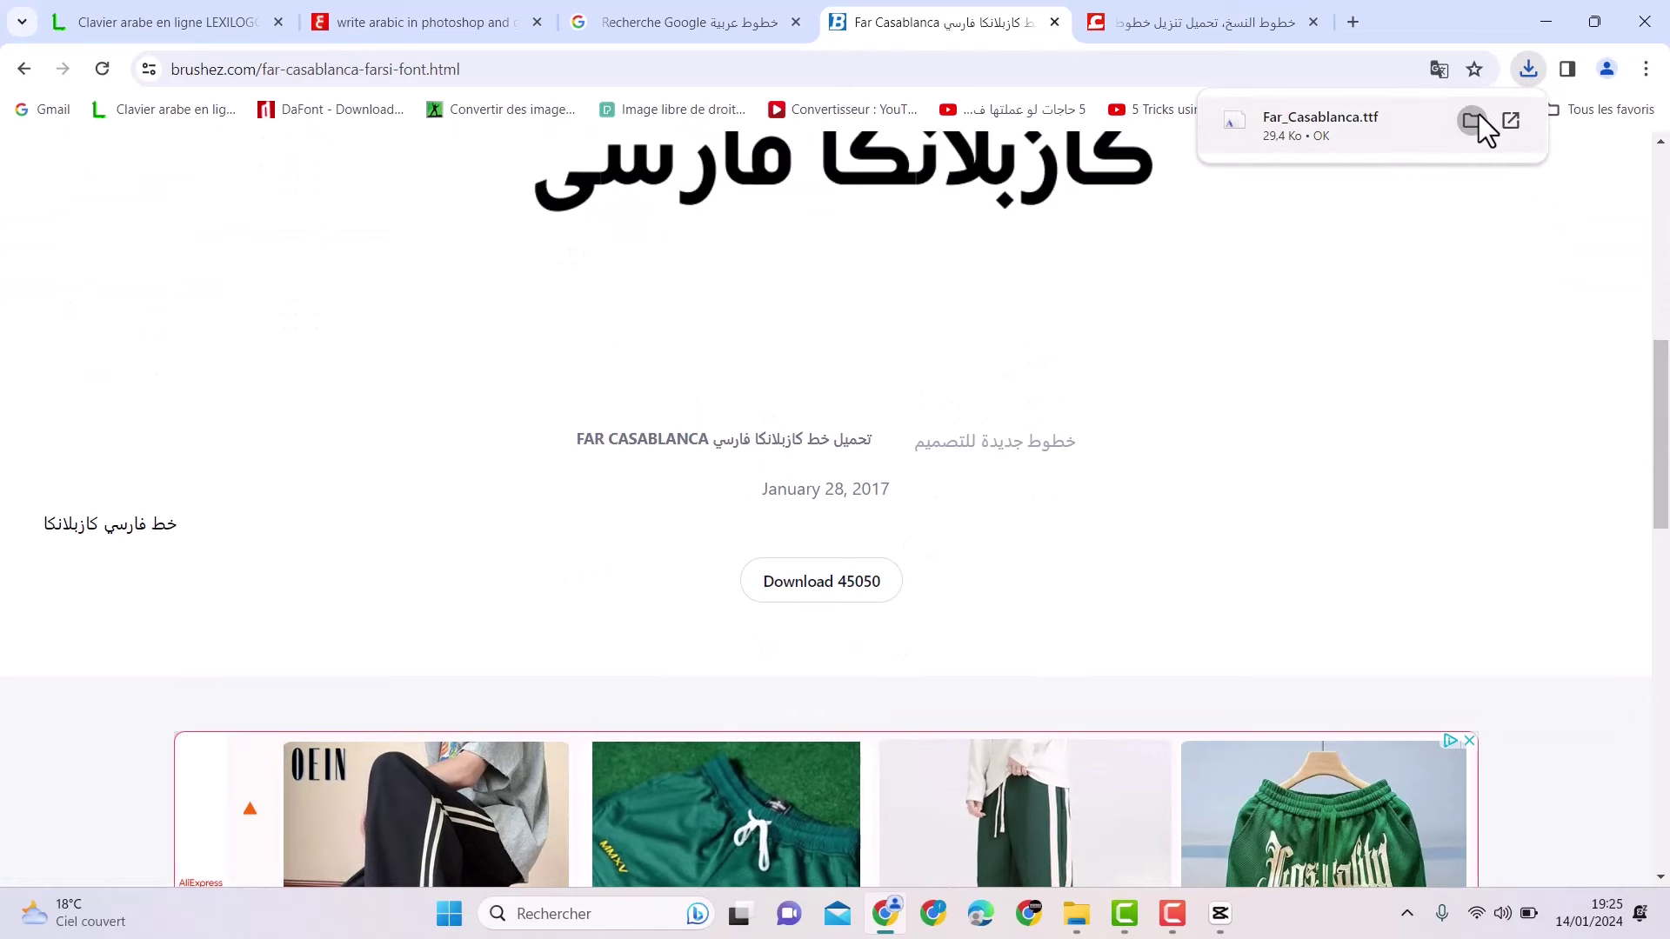
Step: Open the downloaded Far_Casablanca.ttf from its folder and install it, replacing the existing copy
left_click(1479, 113)
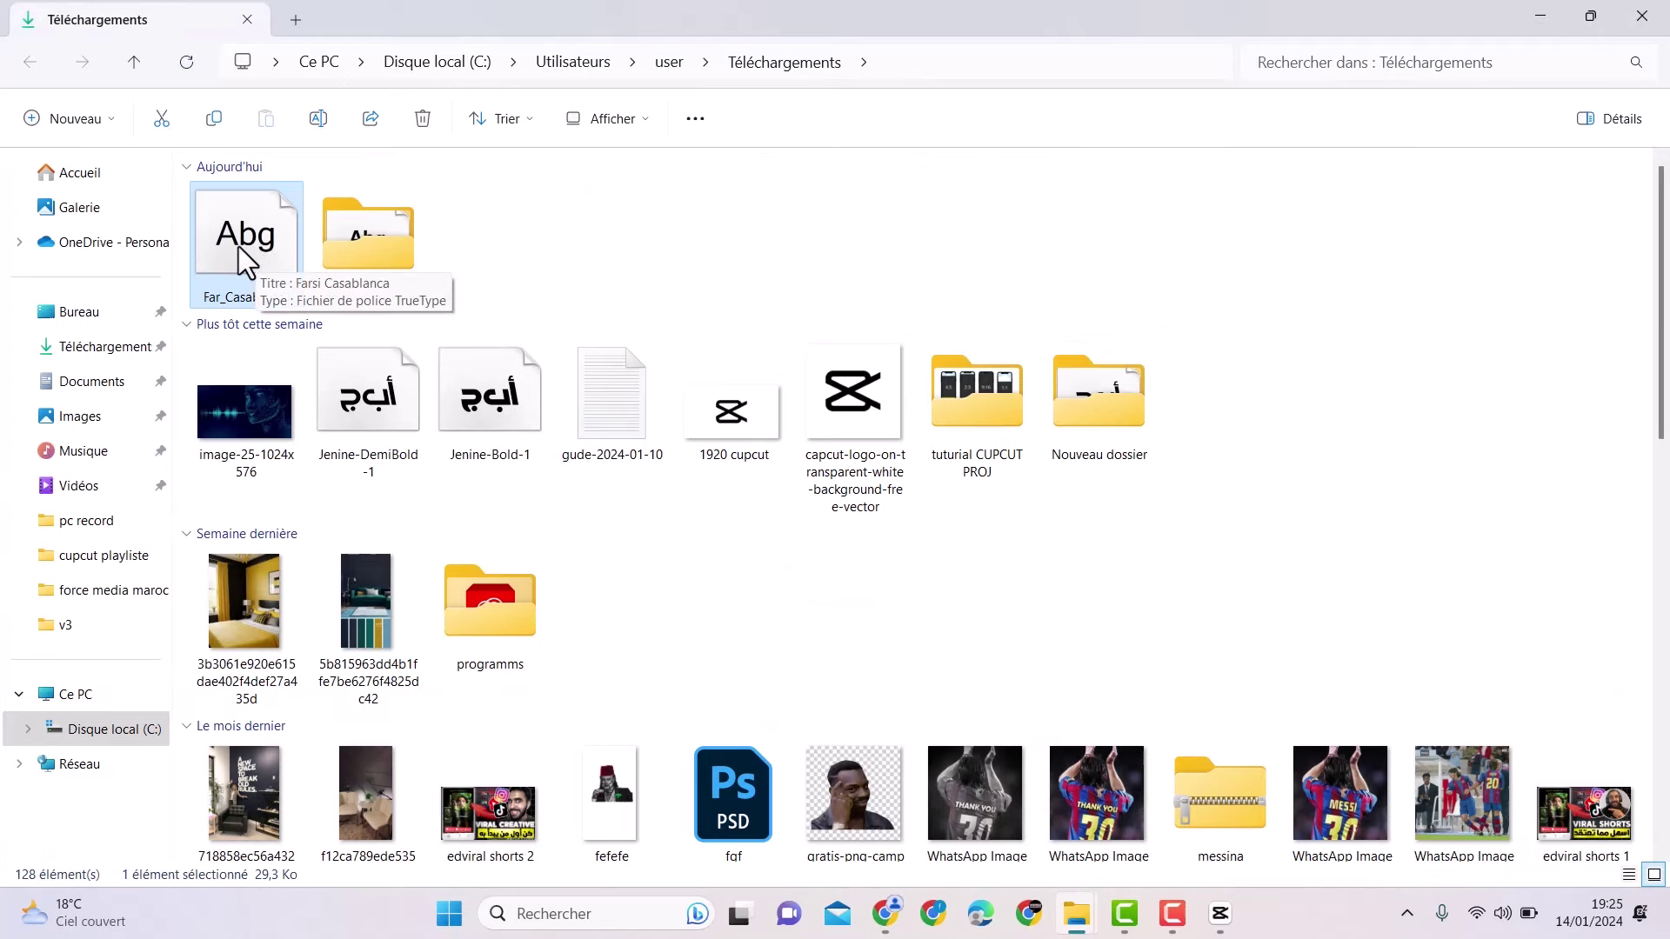
double_click(247, 252)
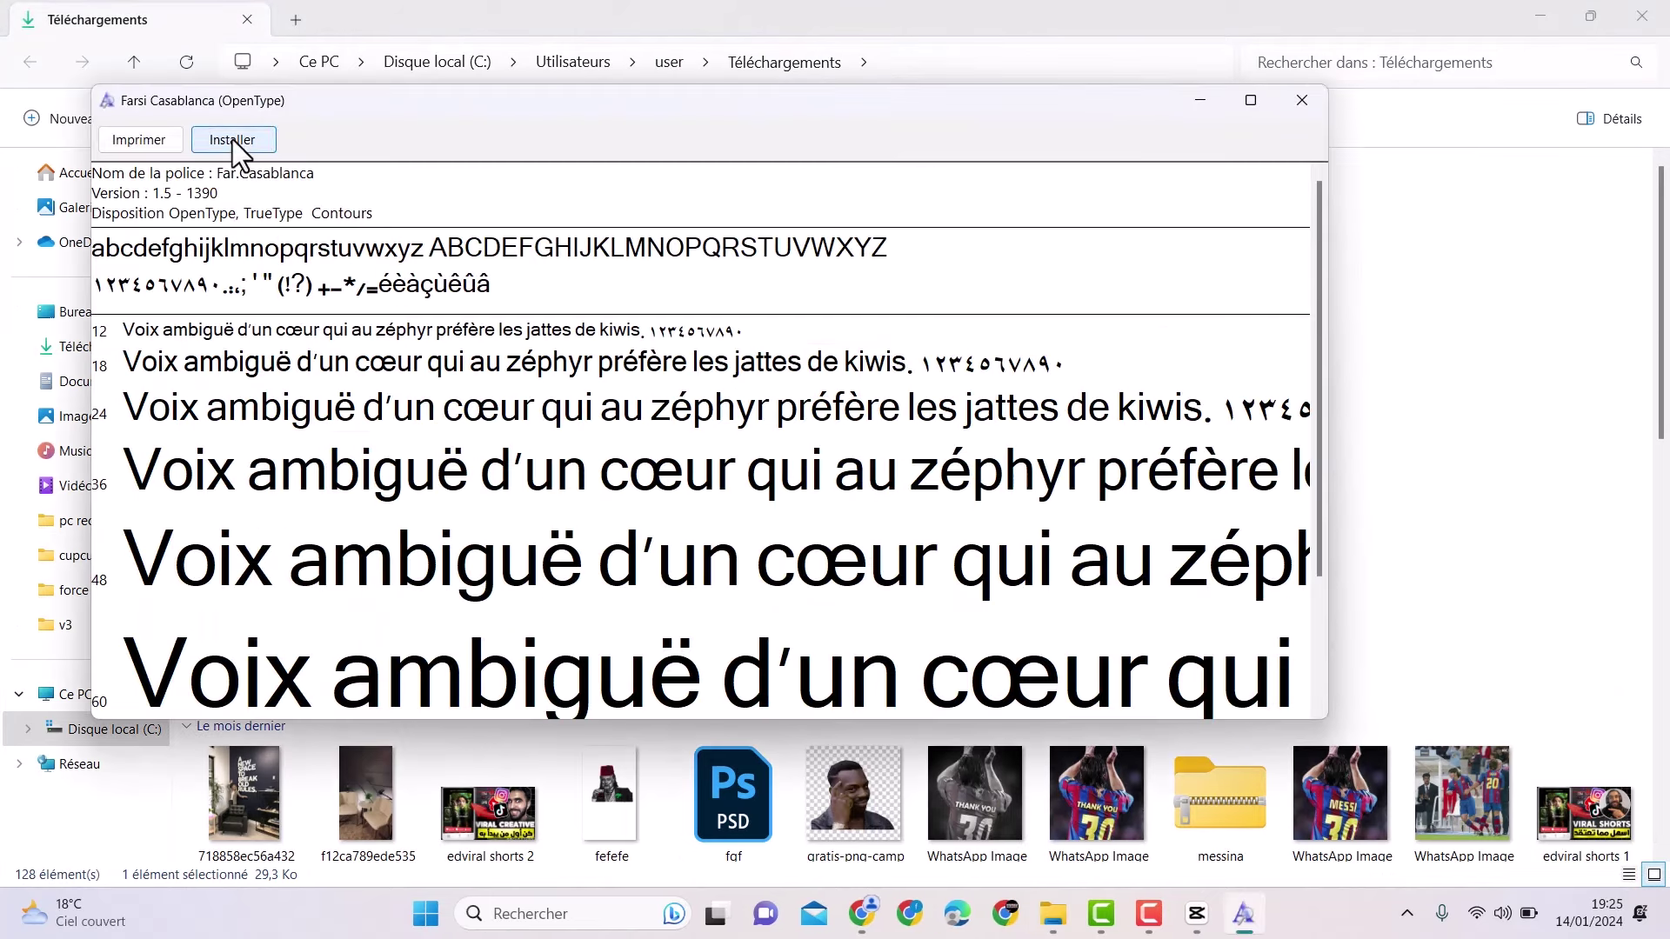
left_click(233, 139)
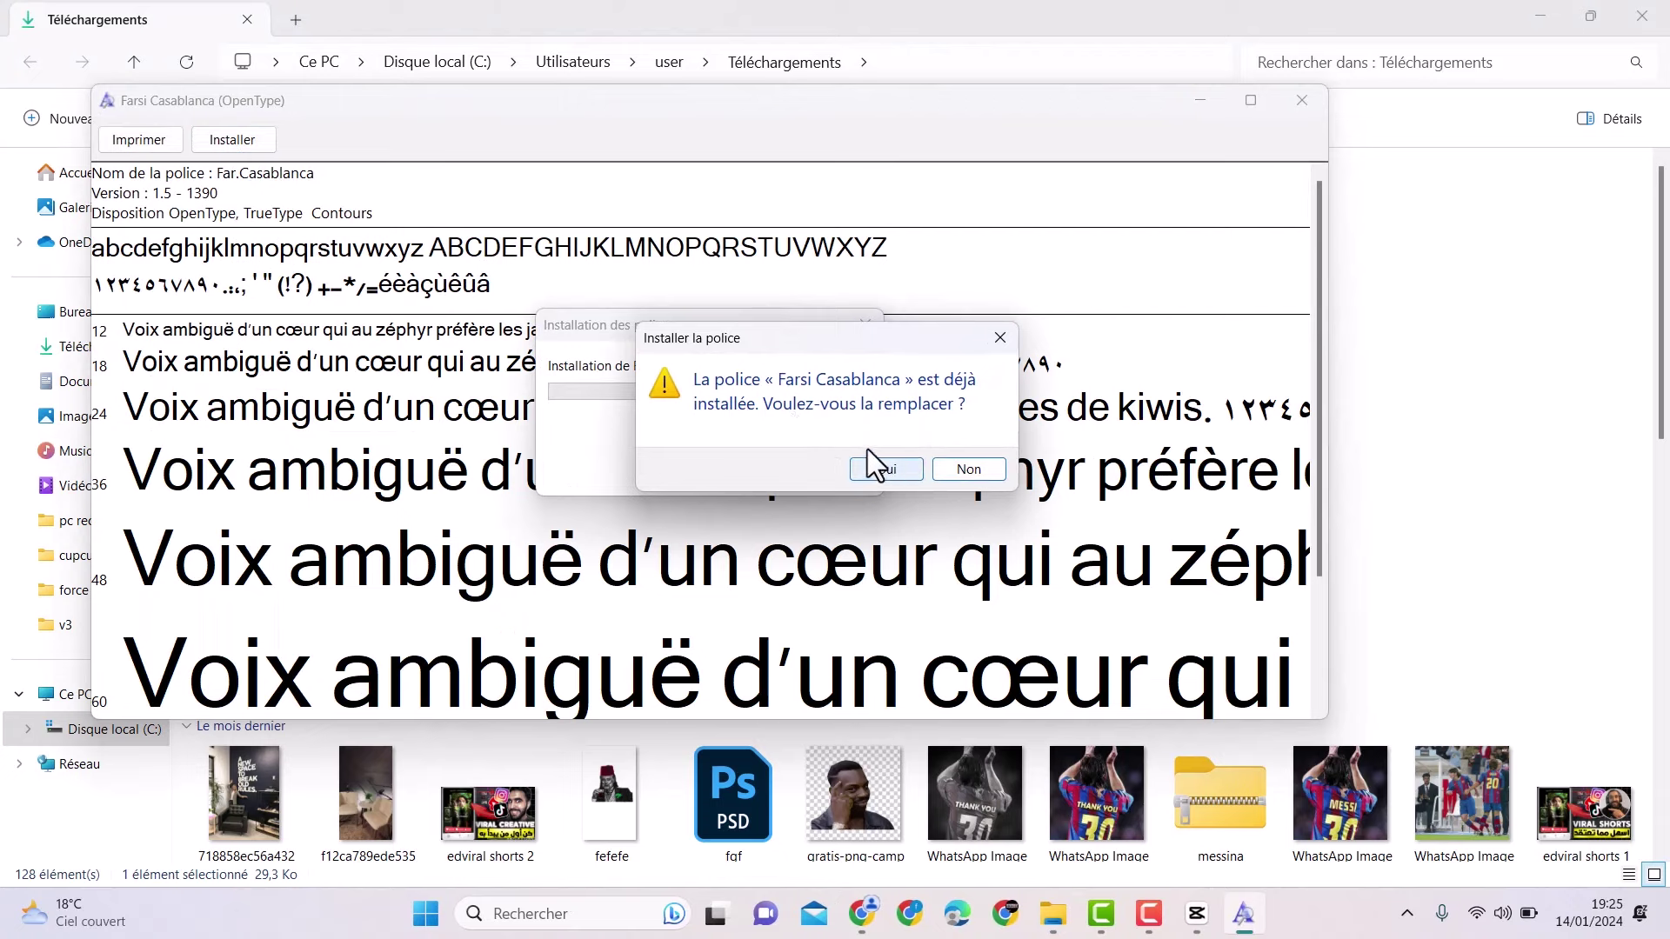
left_click(895, 473)
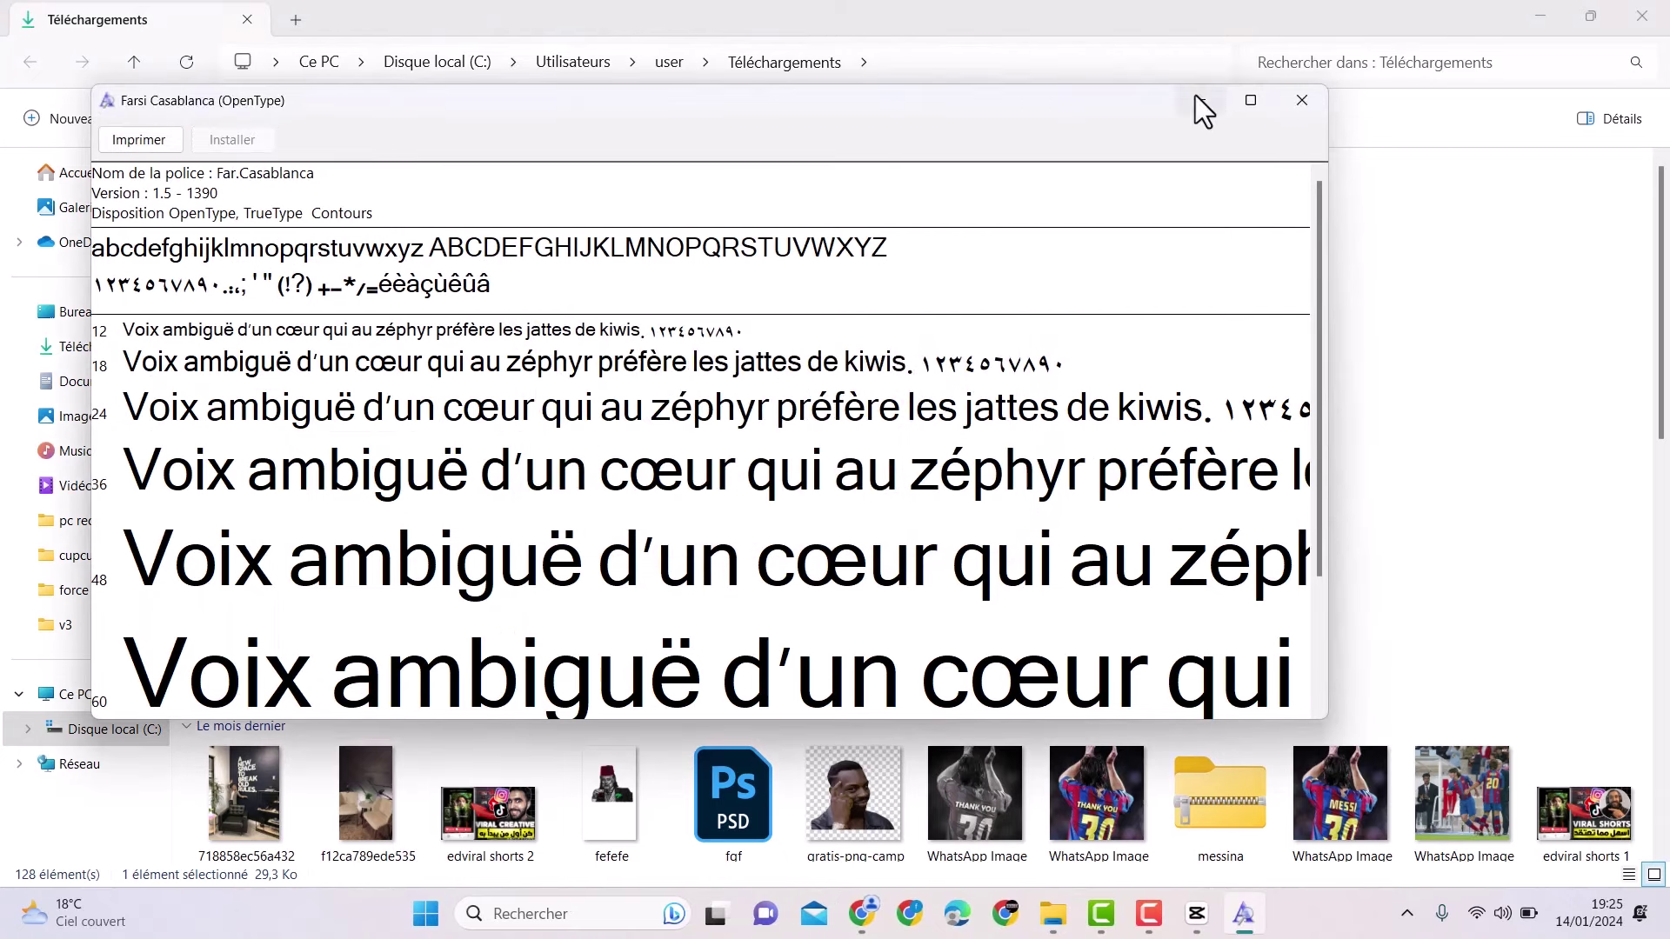
left_click(1195, 97)
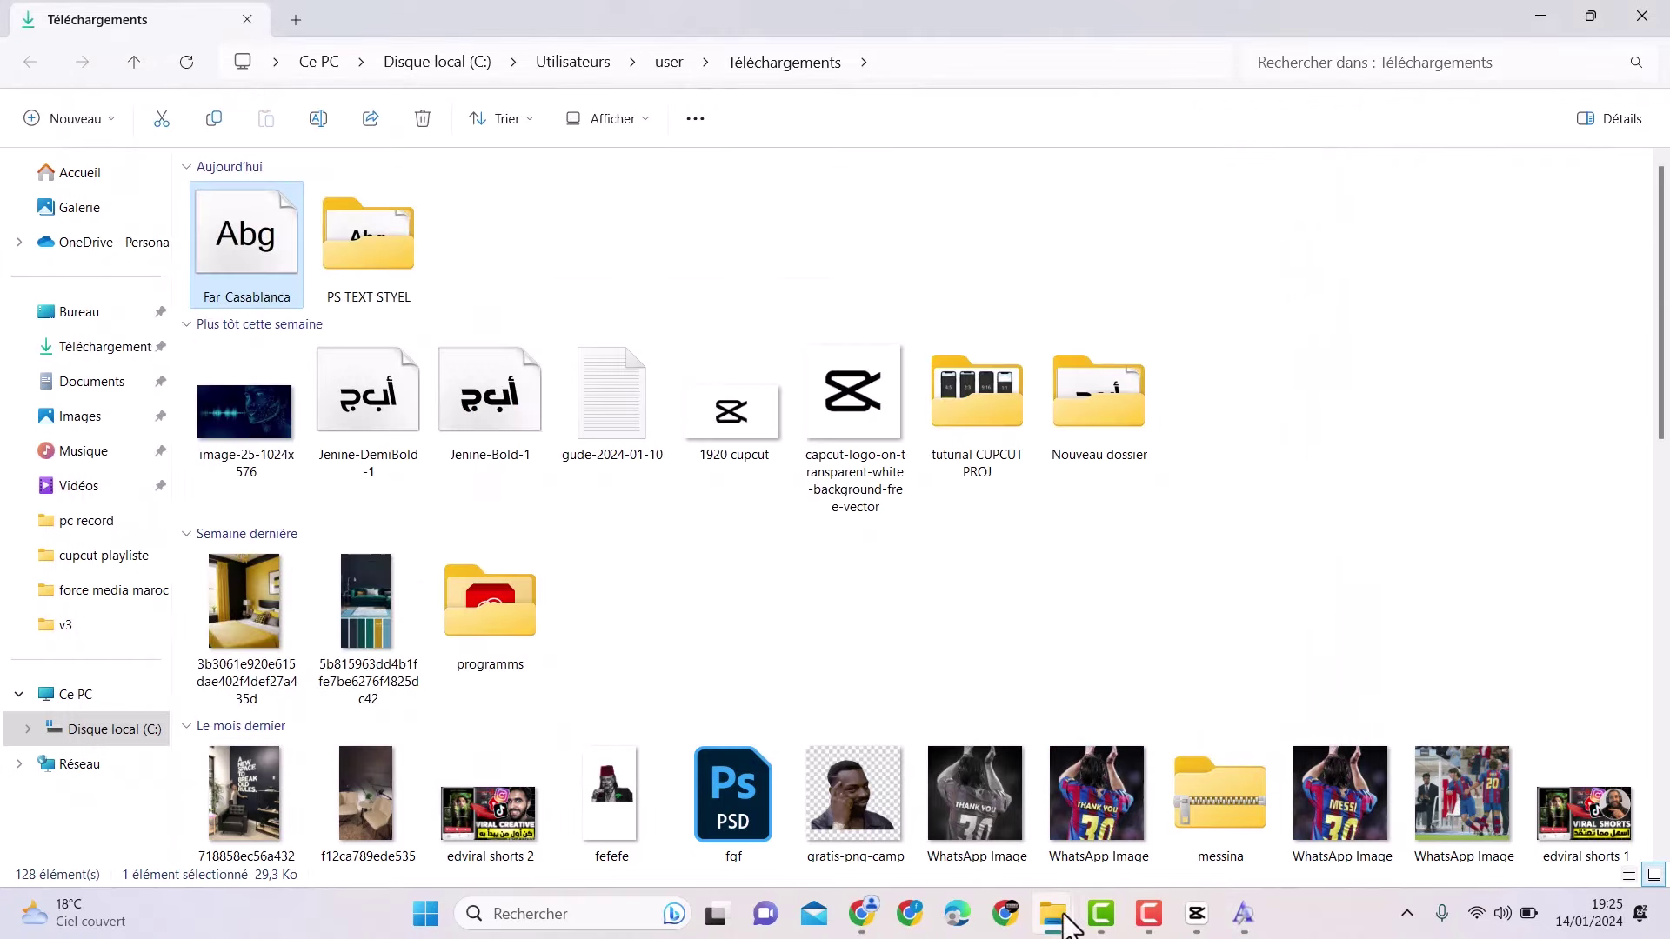
Step: Back in CapCut, apply the Farsi Casablanca font to the selected Arabic text and set its font size to 43
left_click(1197, 913)
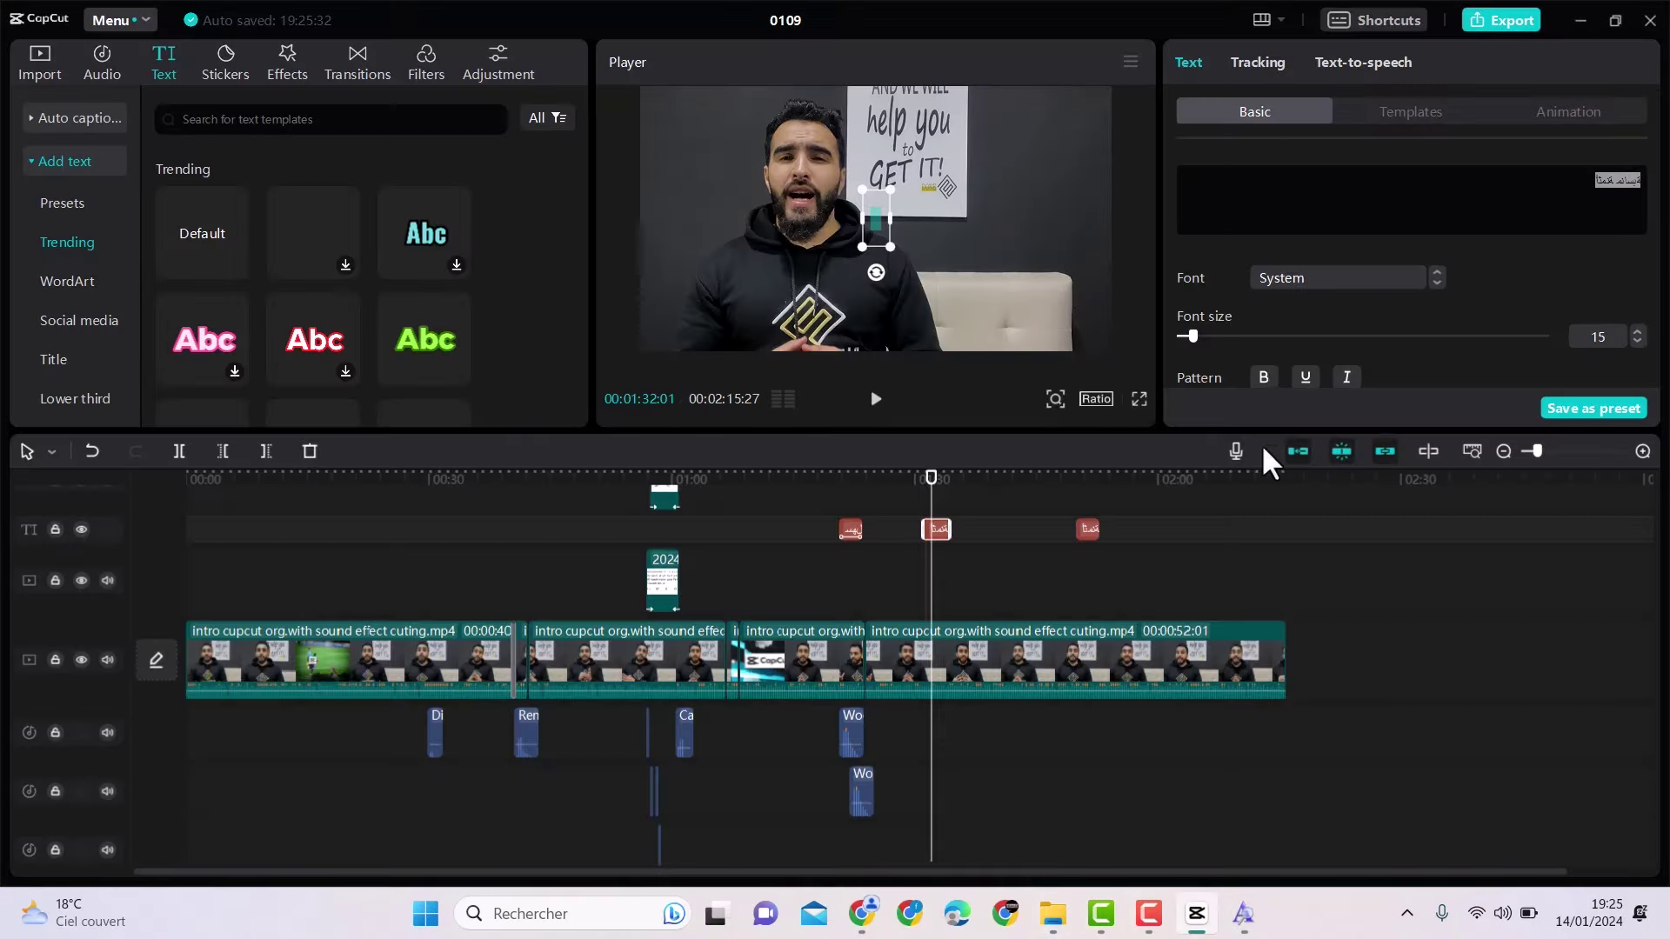
left_click(1296, 275)
scroll(1439, 365, "down", 3)
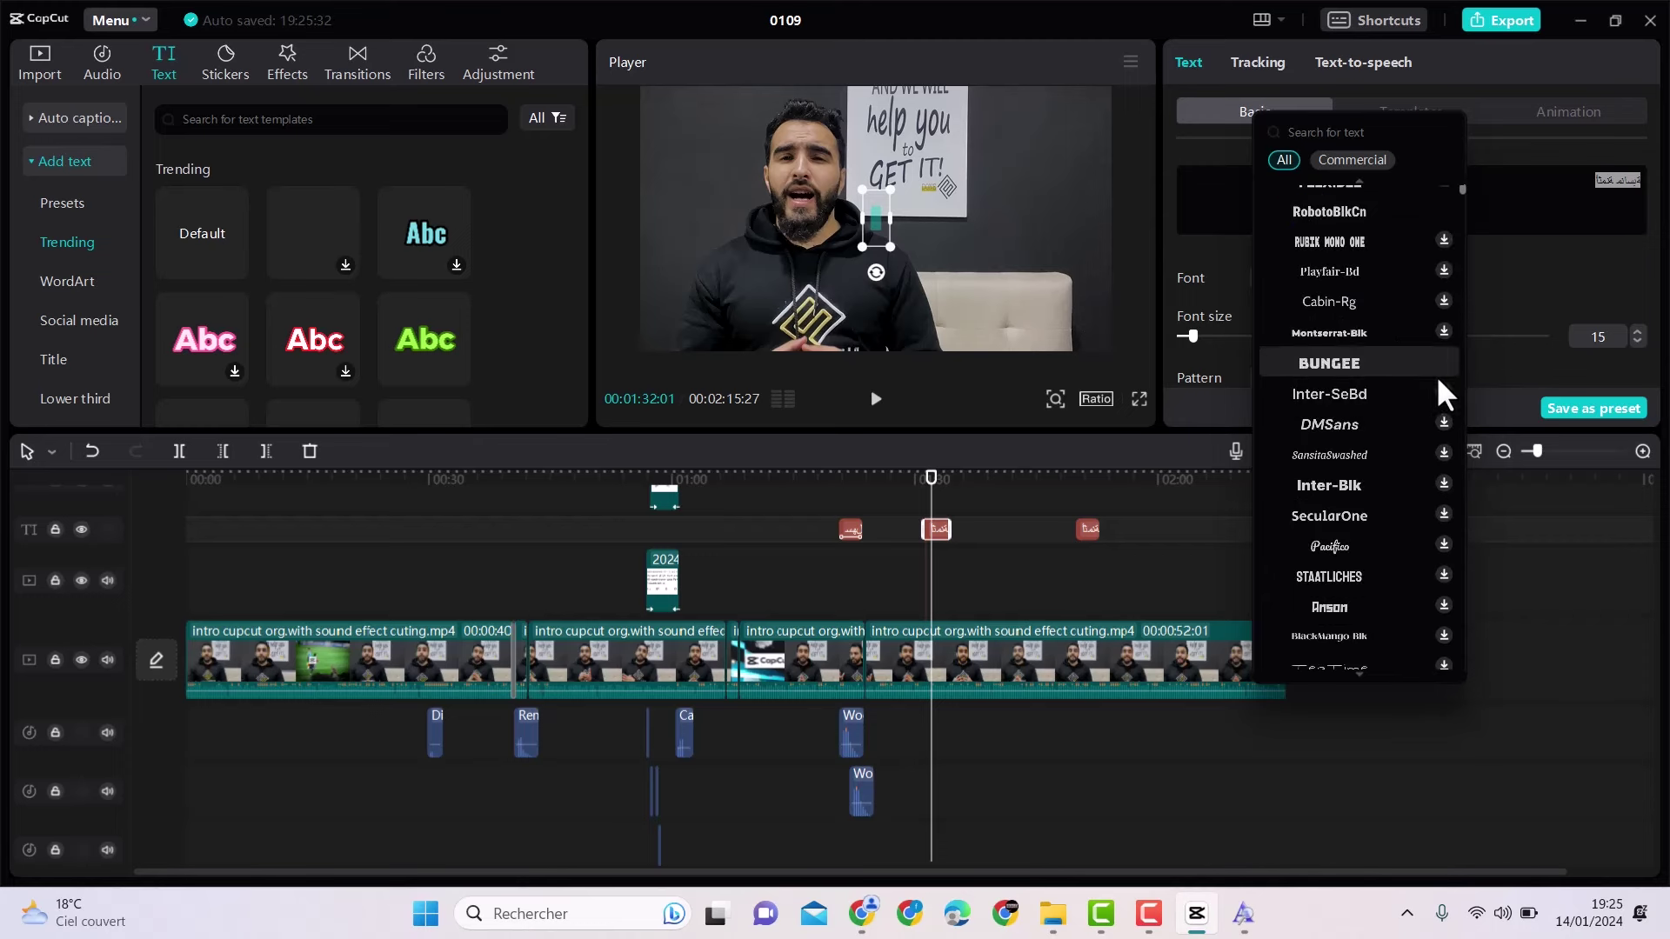
left_click_drag(1461, 206, 1459, 494)
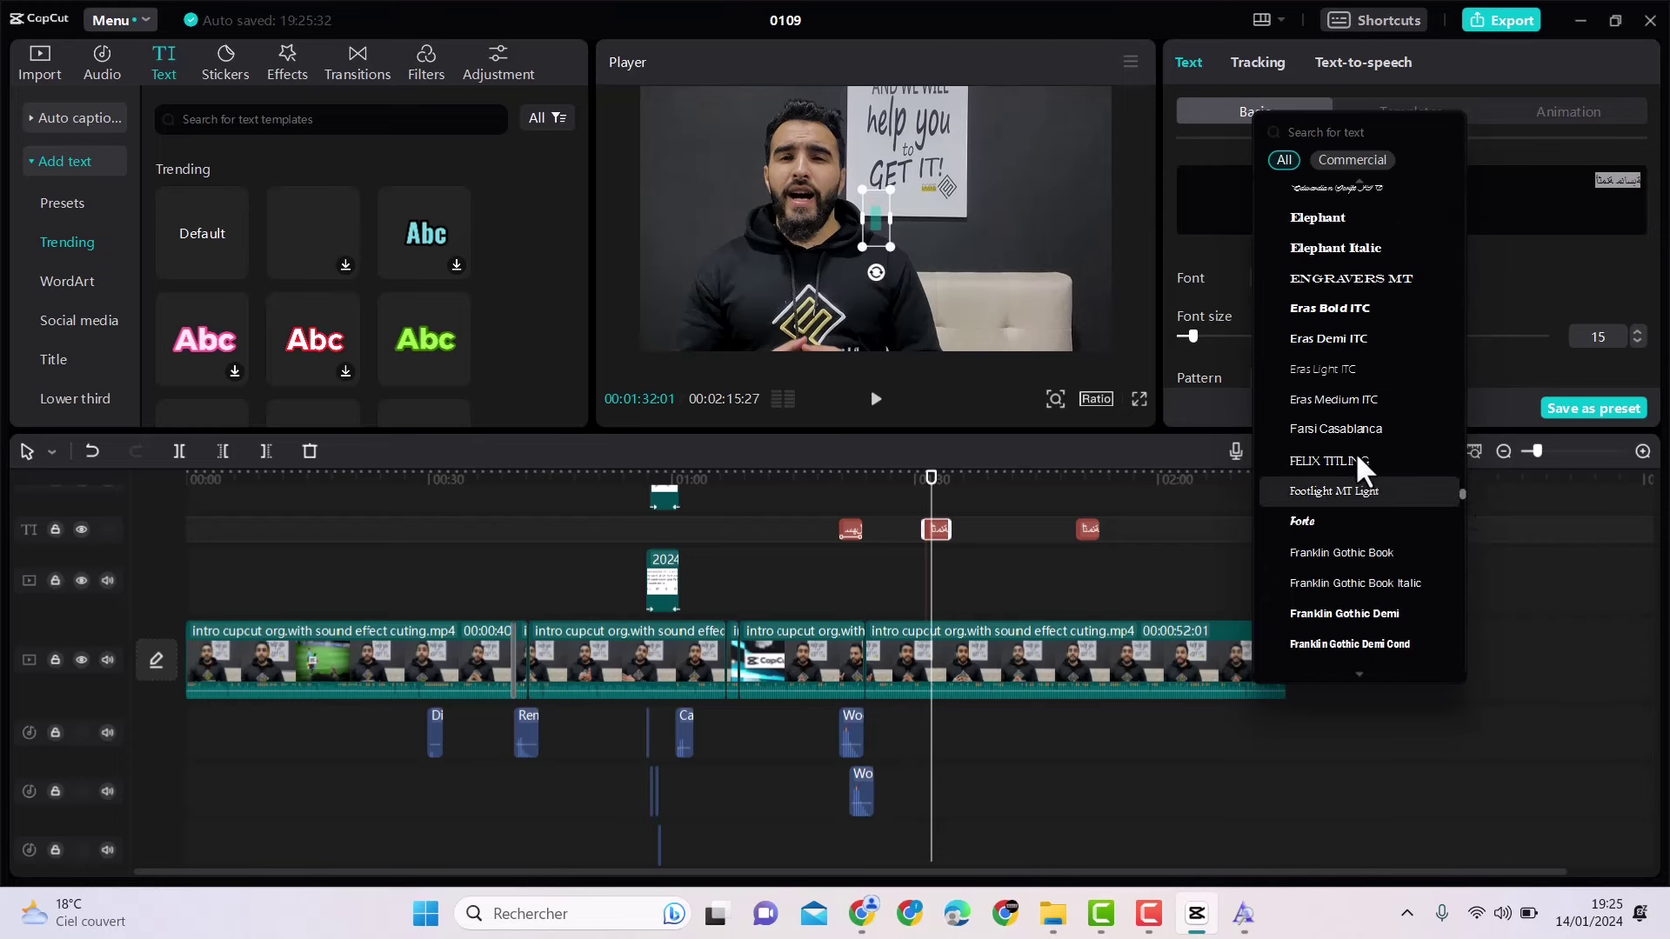
left_click(1358, 429)
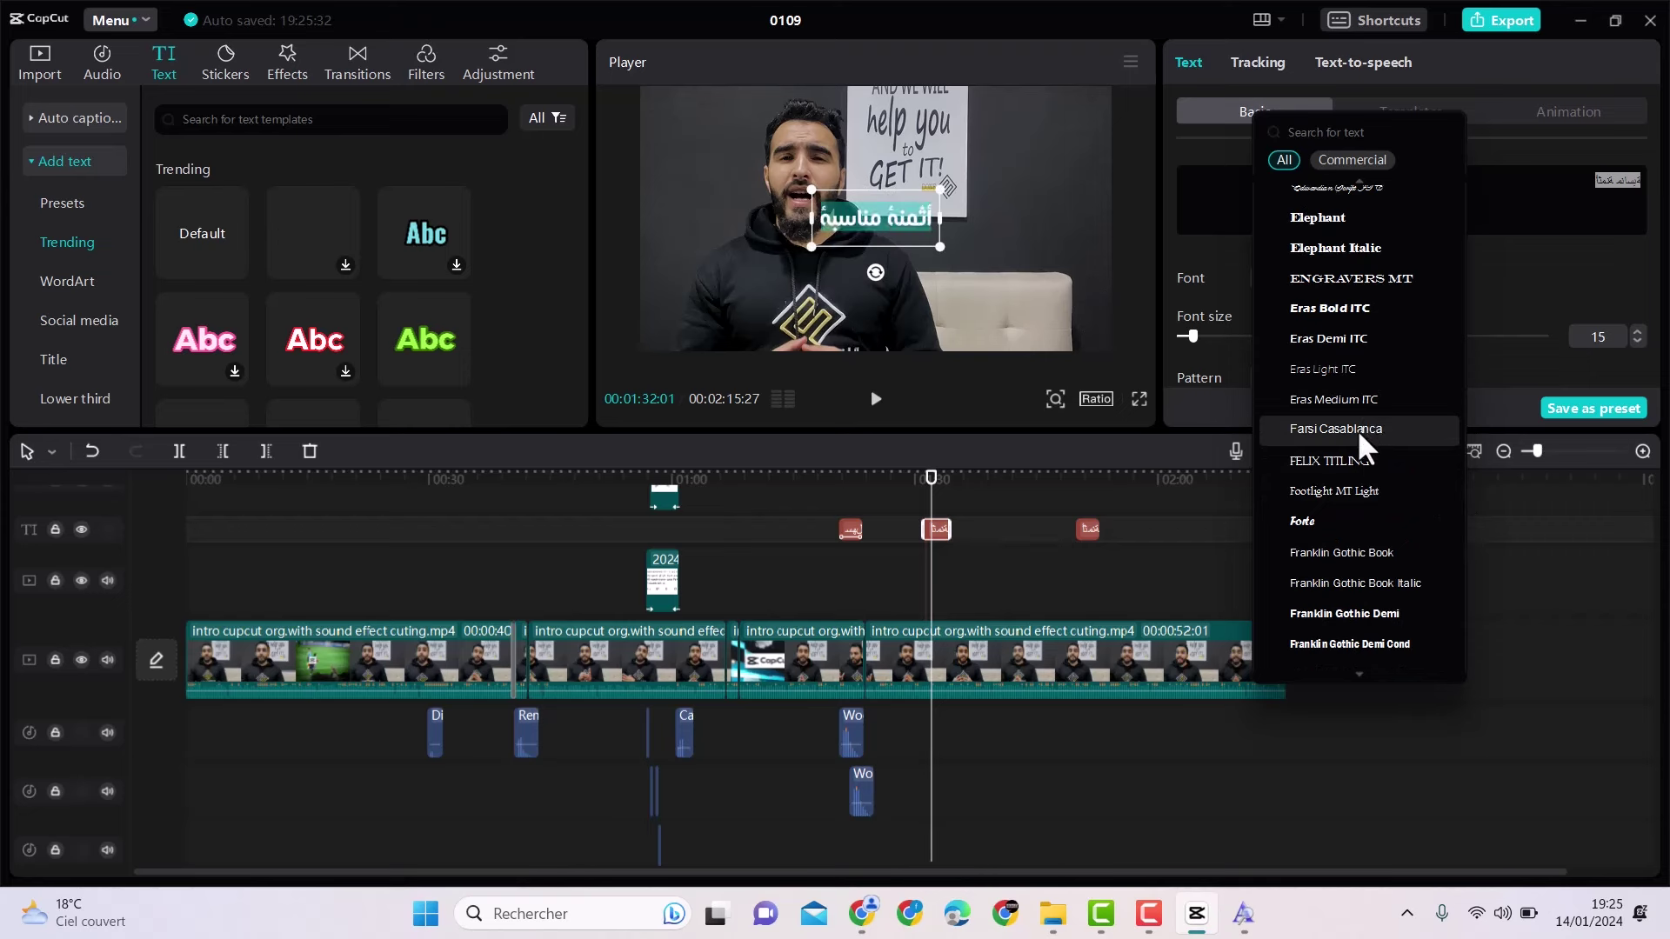
left_click(1357, 430)
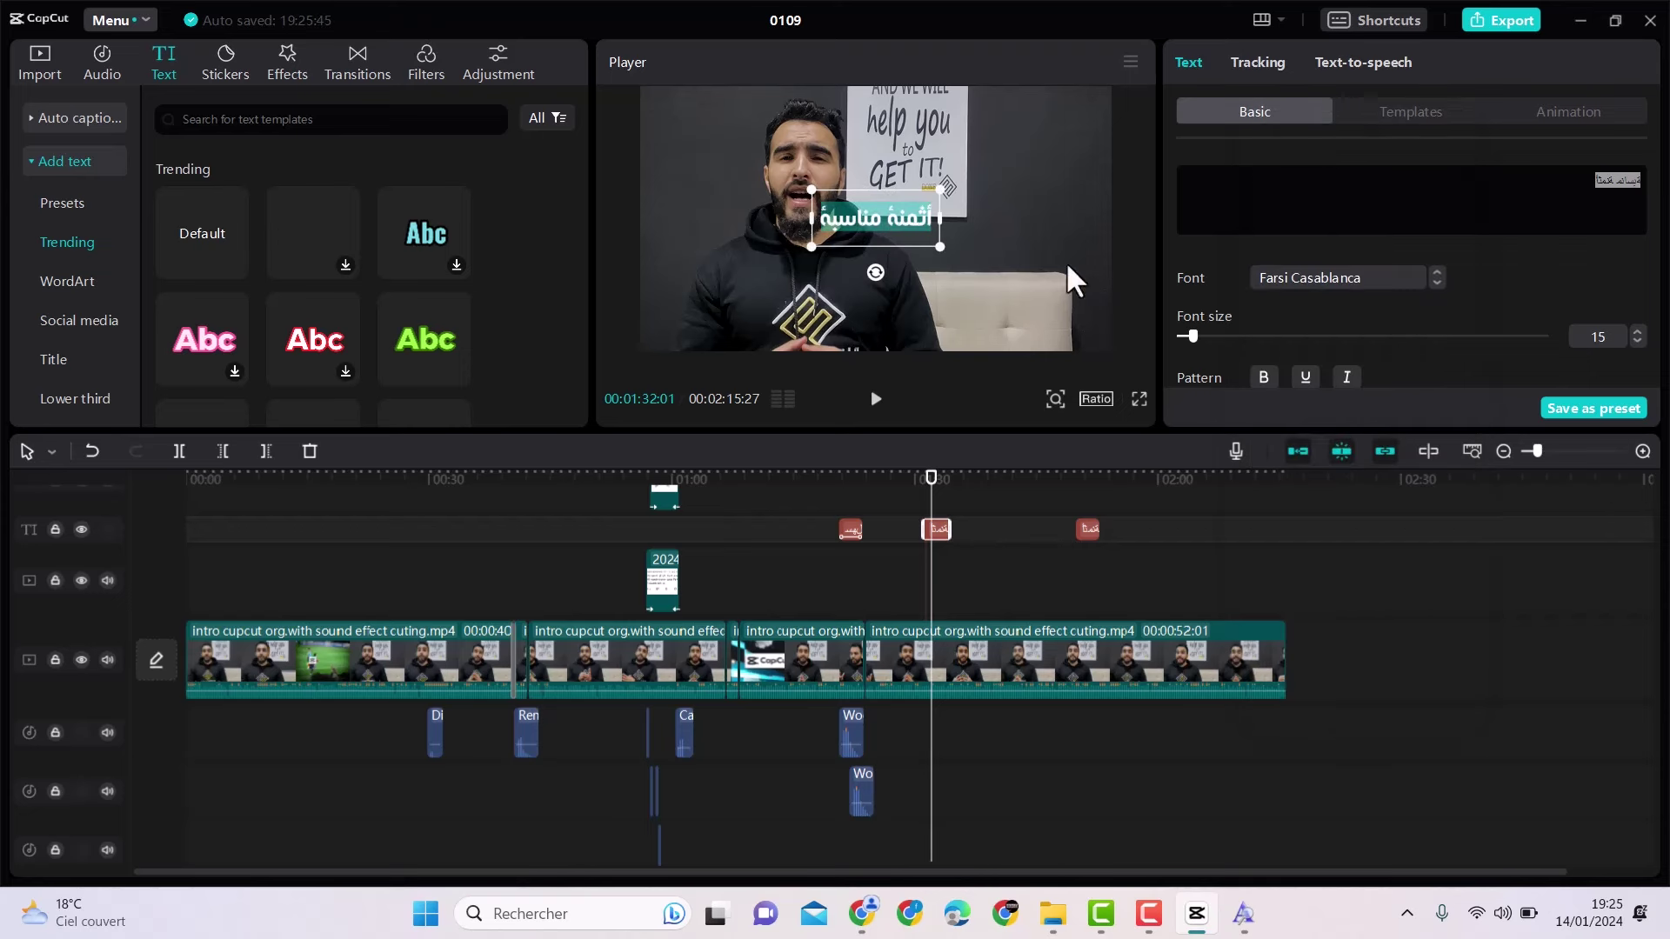
left_click_drag(1192, 335, 1228, 336)
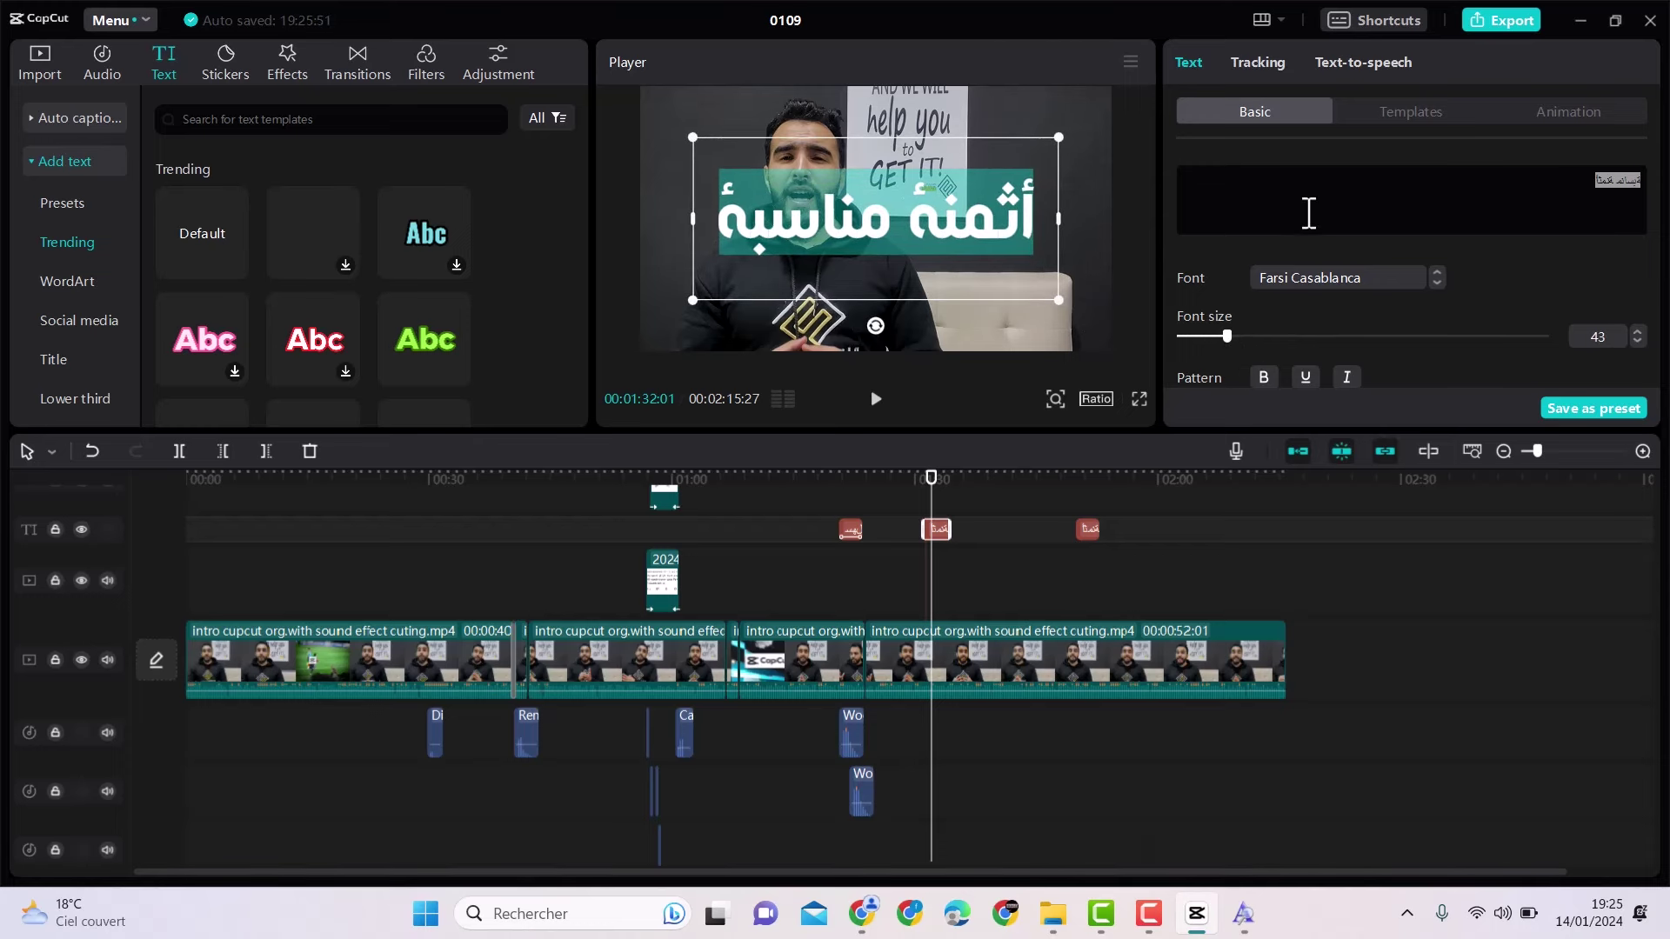
Step: Select the Arabic text's content and preview the installed fonts from Farsi Casablanca down to Jenine DemiBold
double_click(1321, 198)
triple_click(1328, 211)
double_click(1327, 211)
left_click(1325, 211)
double_click(1323, 209)
triple_click(1323, 209)
left_click(1361, 271)
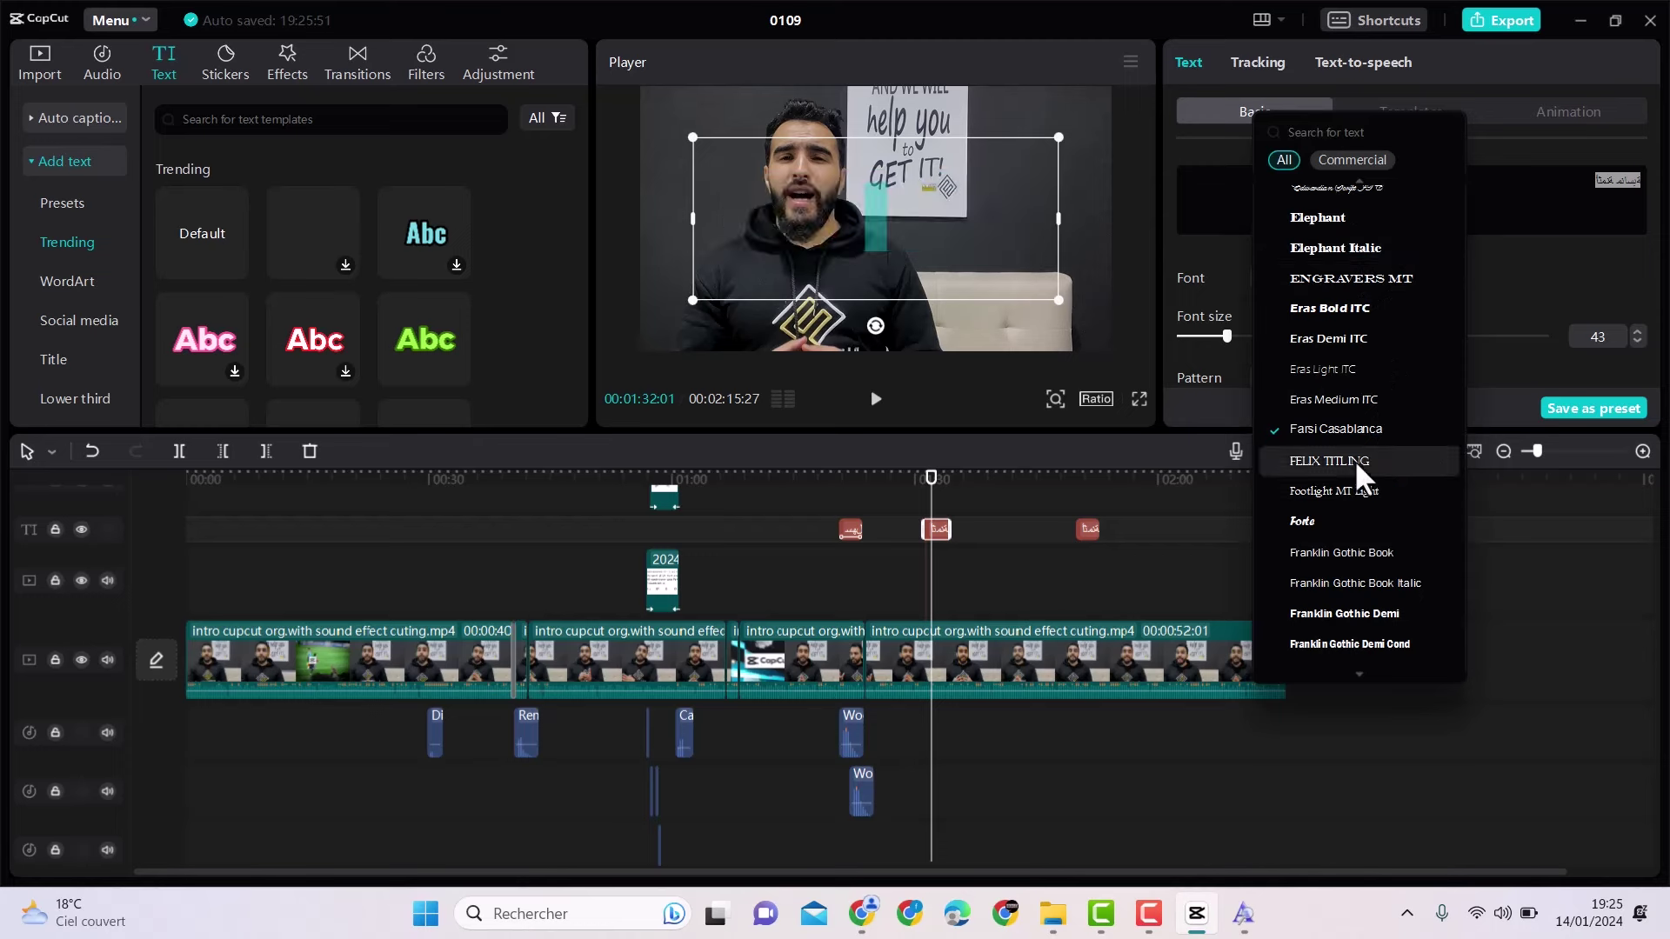
scroll(1347, 494, "down", 3)
scroll(1349, 529, "down", 2)
scroll(1354, 539, "down", 5)
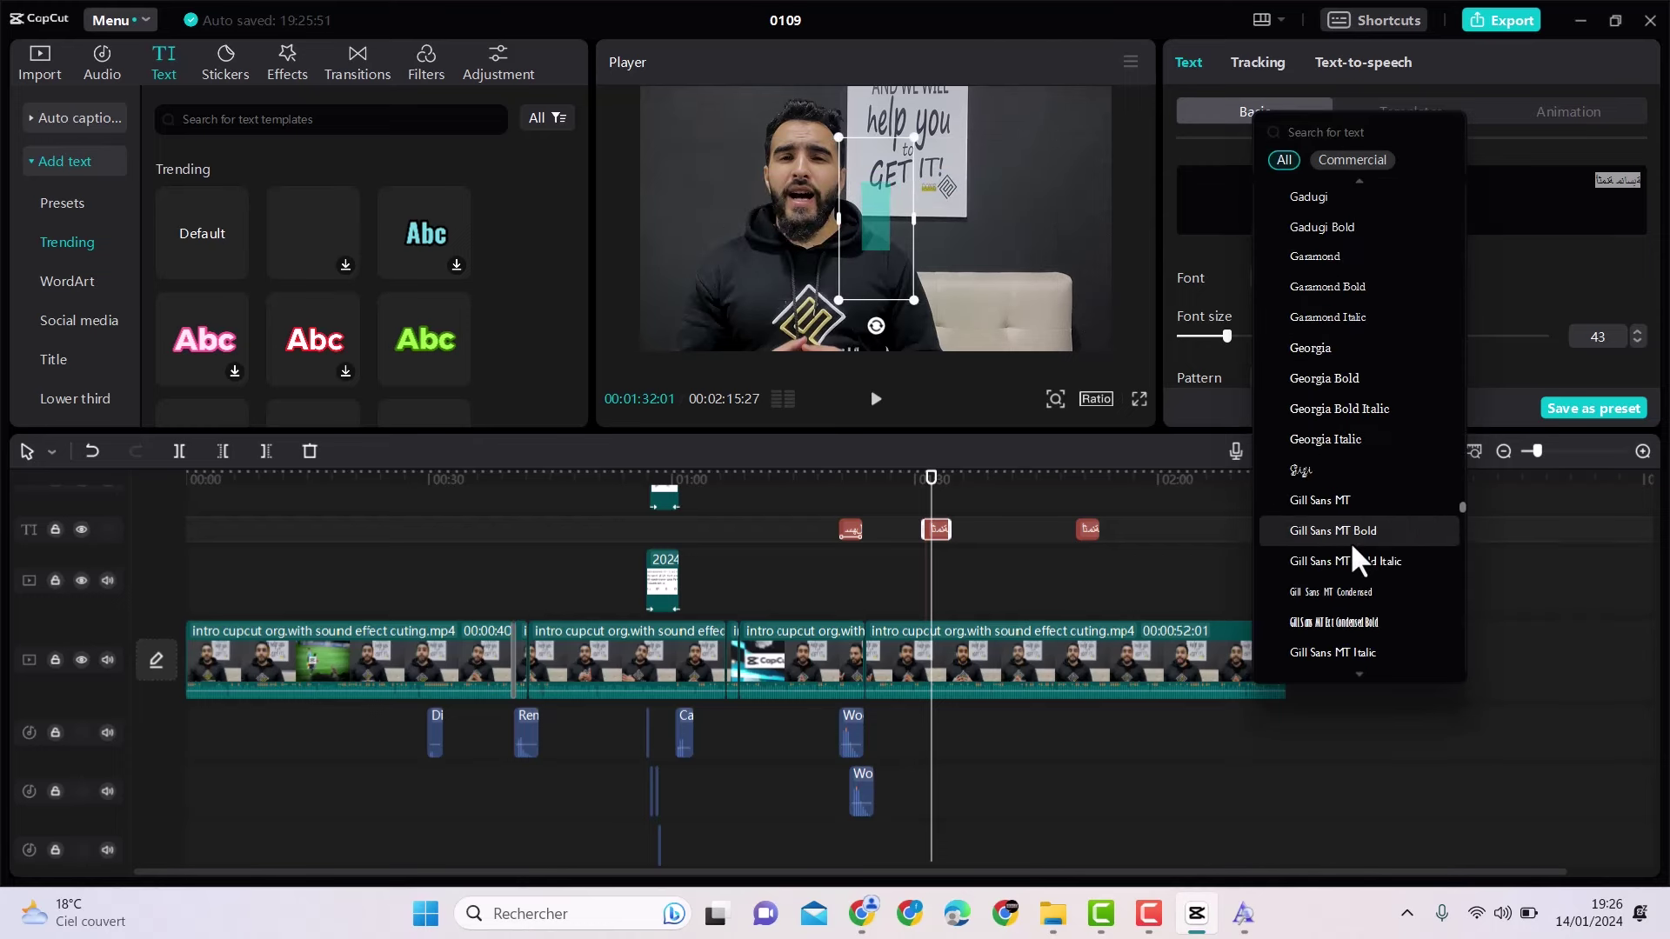
scroll(1354, 548, "down", 5)
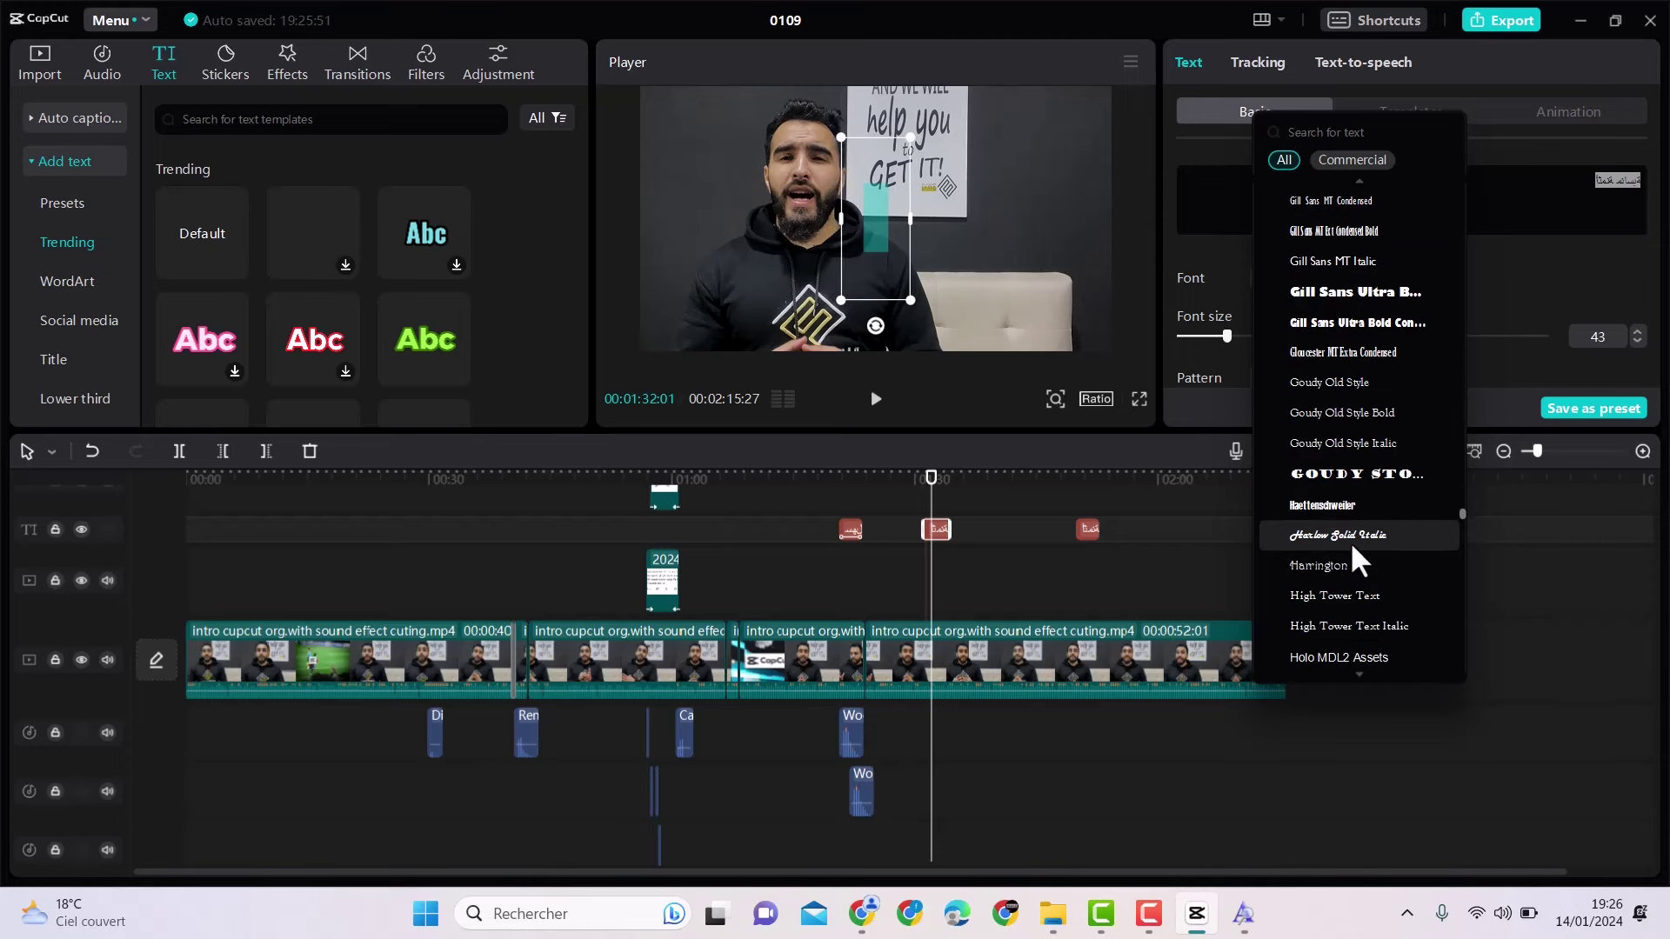
scroll(1350, 543, "down", 6)
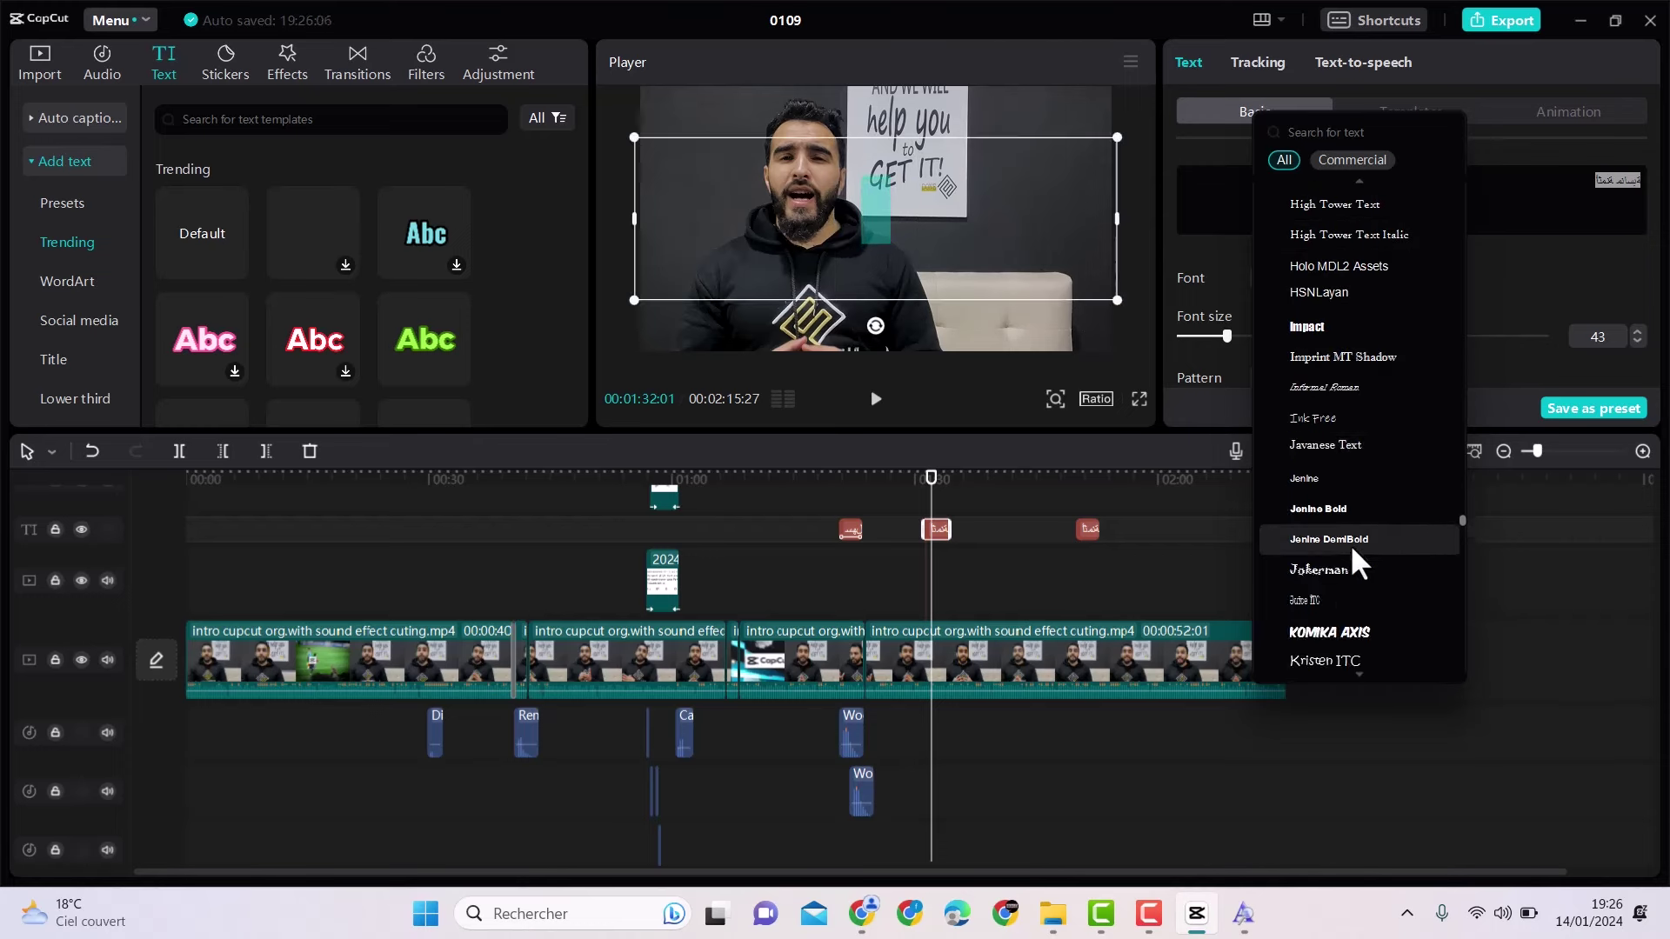
Step: Preview the remaining installed fonts on the Arabic text, from Qatar2022 Arabic Bold down to the Times New Roman family
left_click(1322, 274)
left_click(1322, 275)
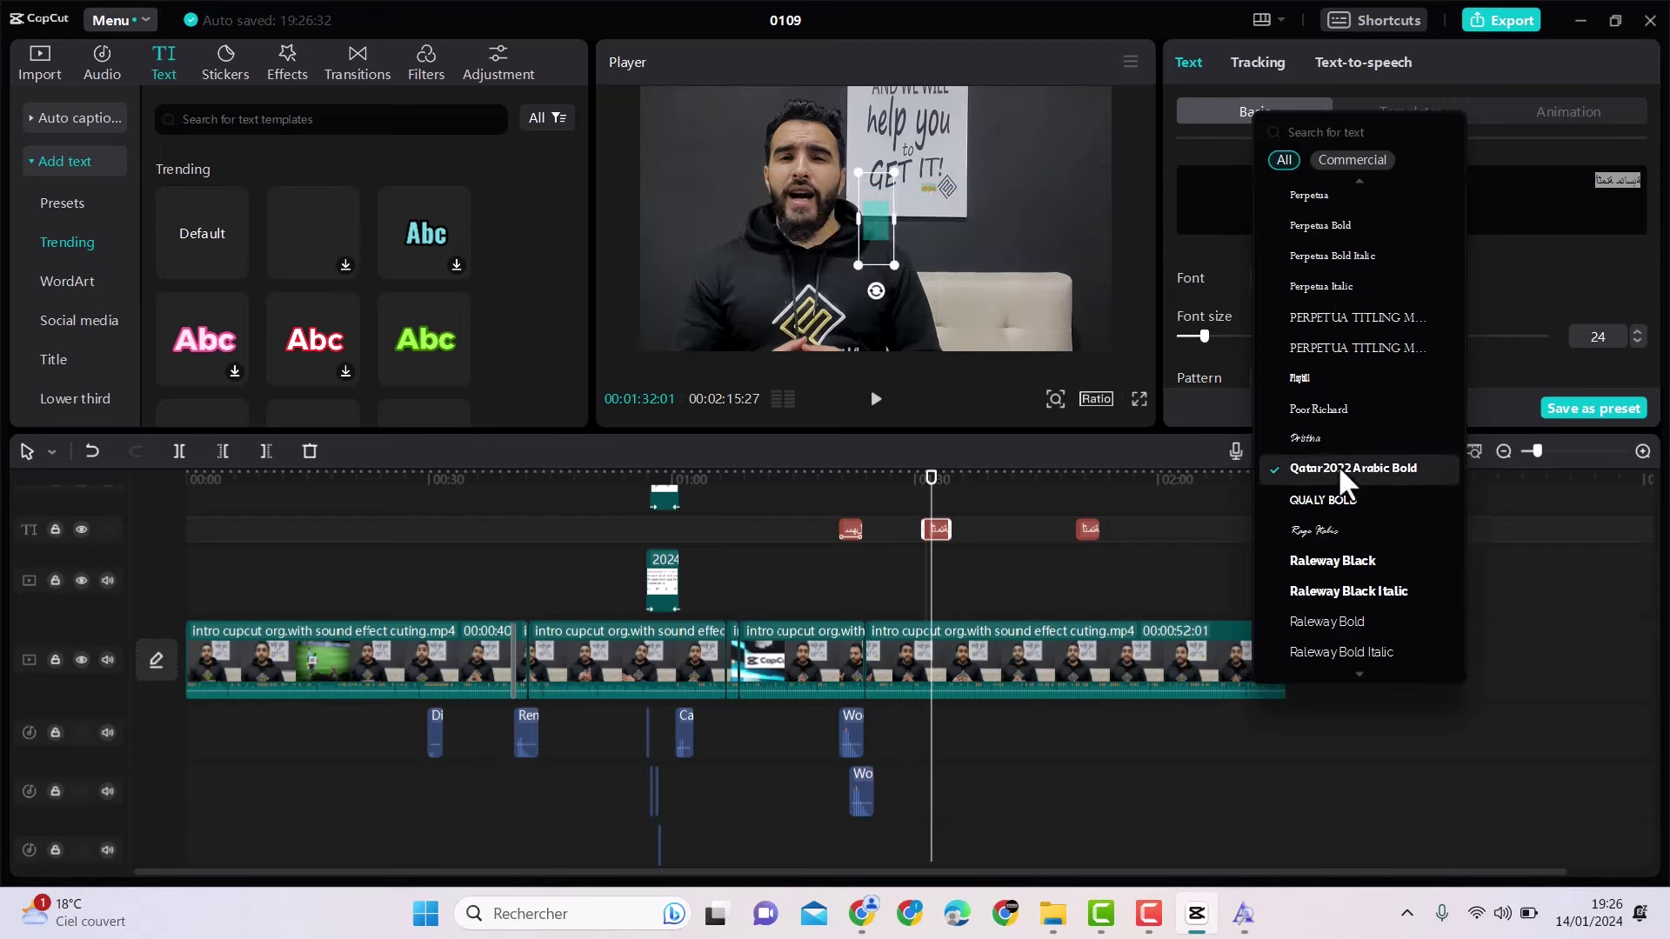
scroll(1340, 477, "down", 1)
scroll(1347, 503, "down", 1)
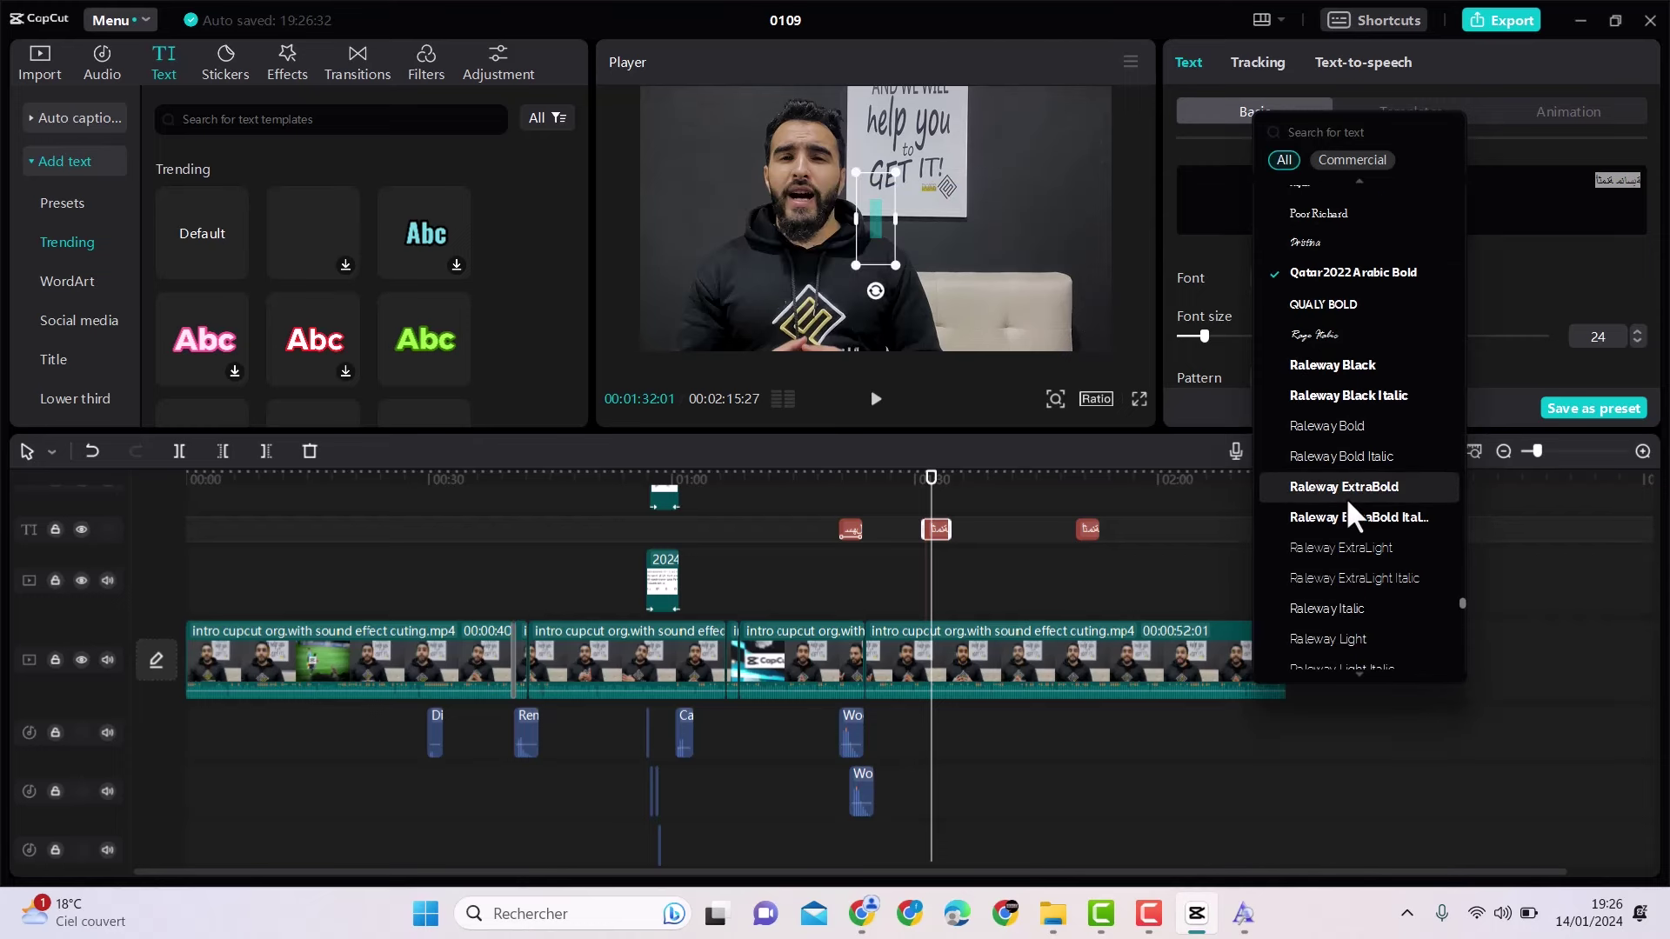
scroll(1347, 503, "down", 2)
scroll(1357, 539, "down", 10)
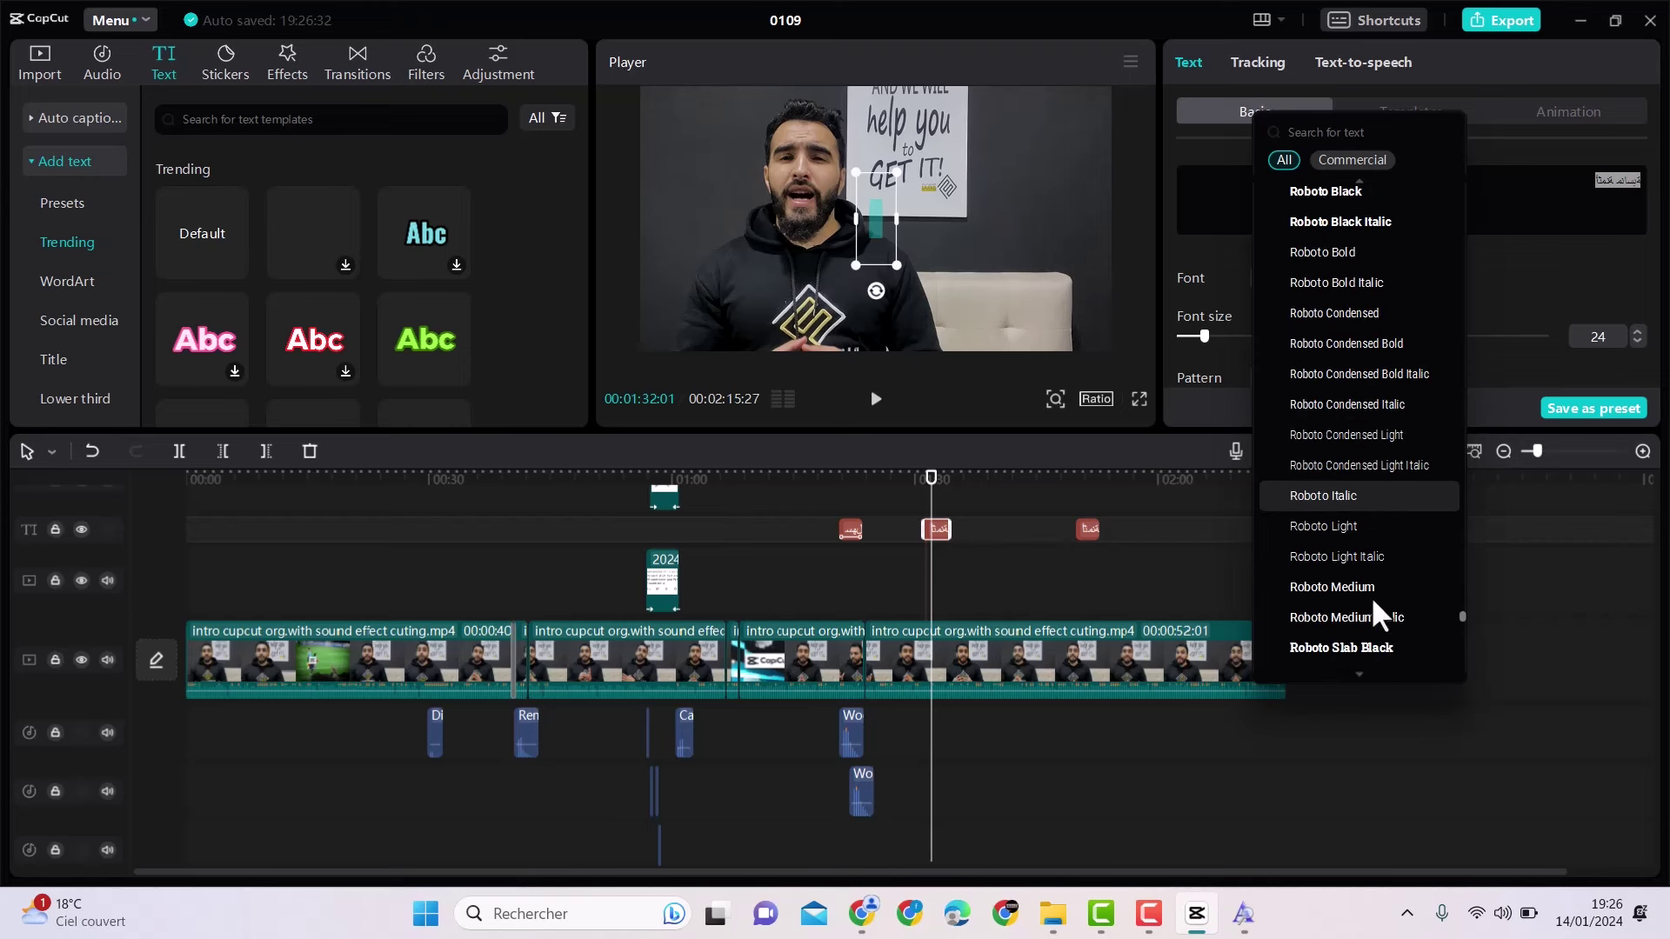
scroll(1368, 621, "down", 10)
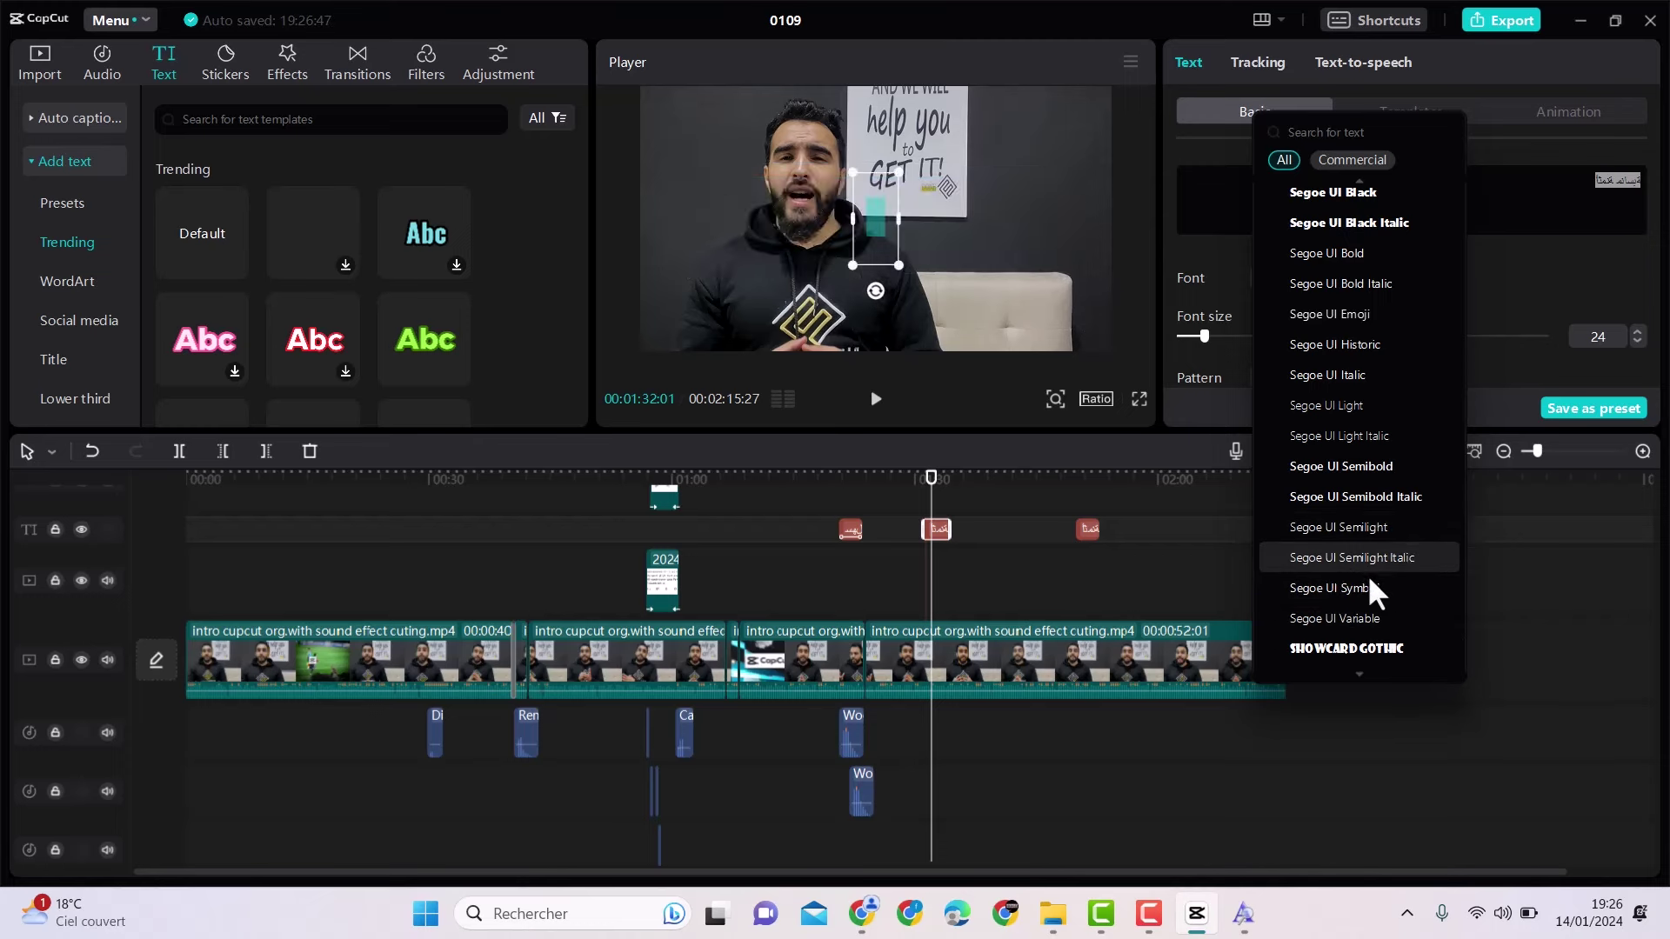
scroll(1364, 620, "down", 1)
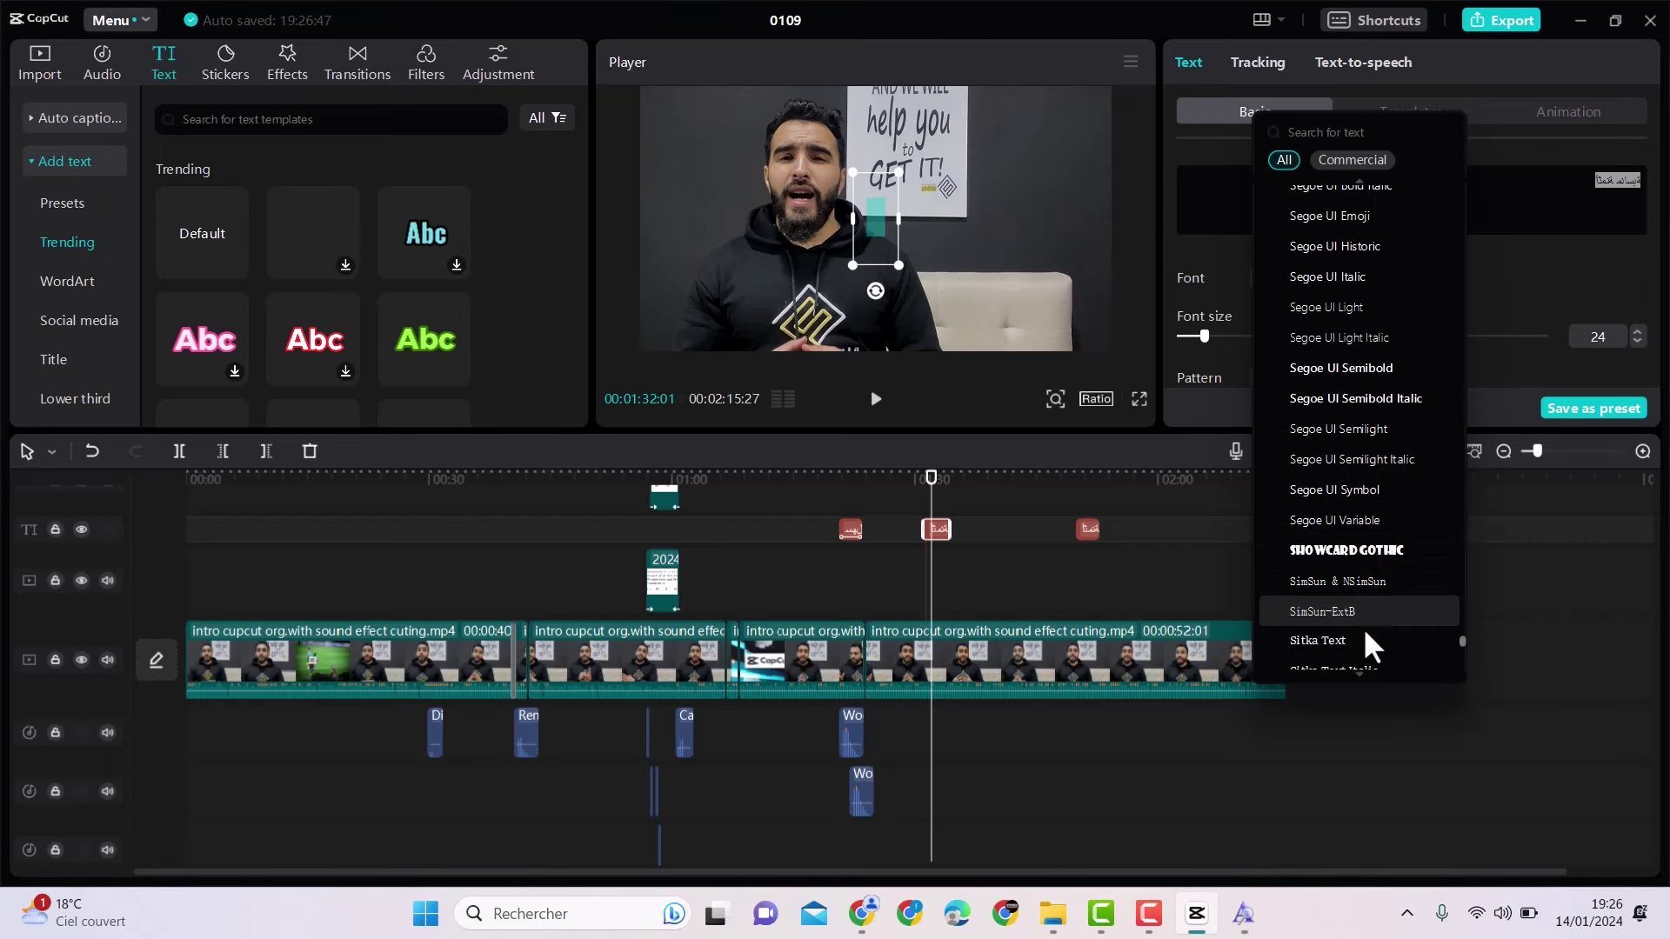
scroll(1364, 630, "down", 4)
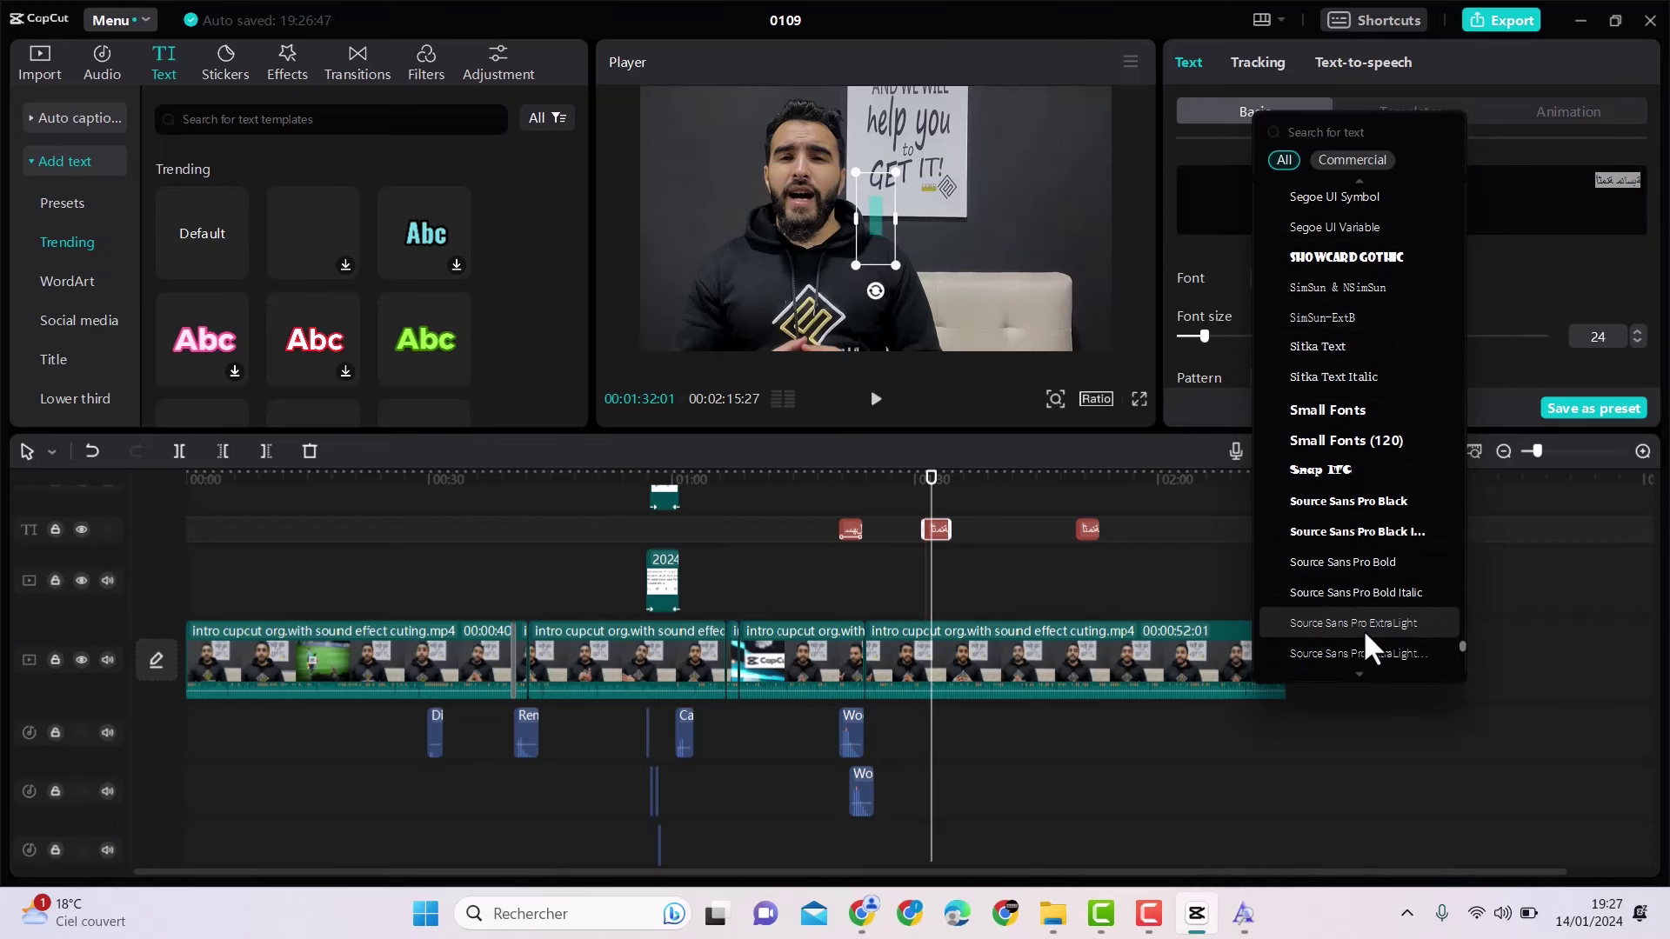
scroll(1358, 619, "down", 6)
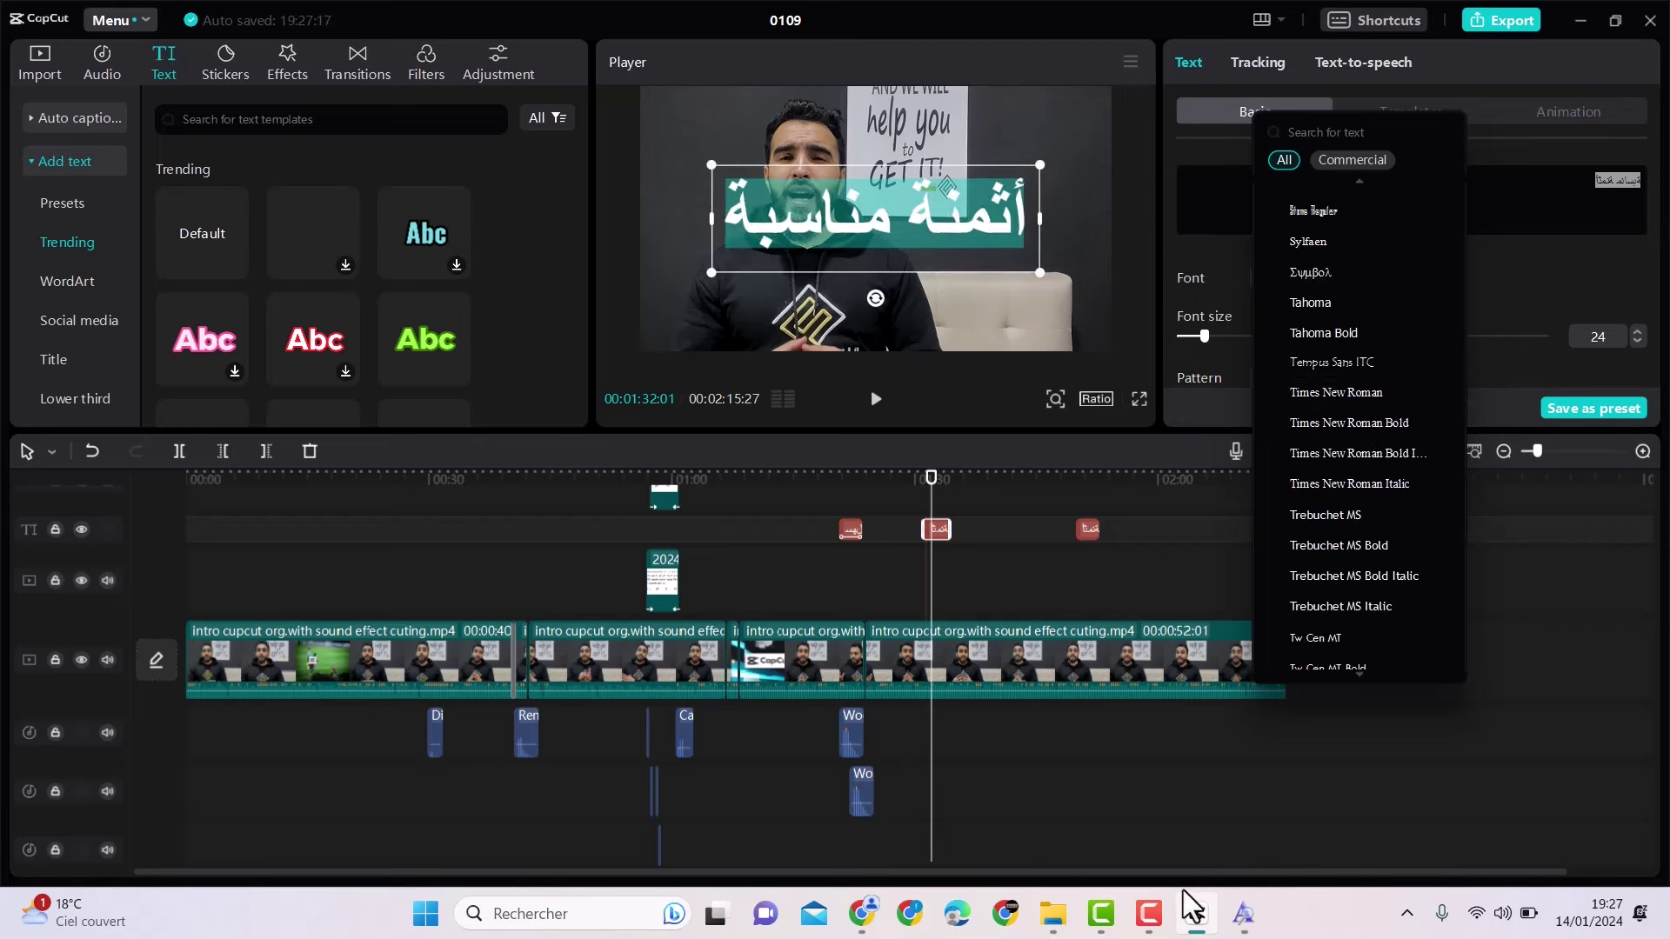
Step: Return to Chrome, go back to Brushez's free Arabic fonts list and open its page 2
left_click(912, 901)
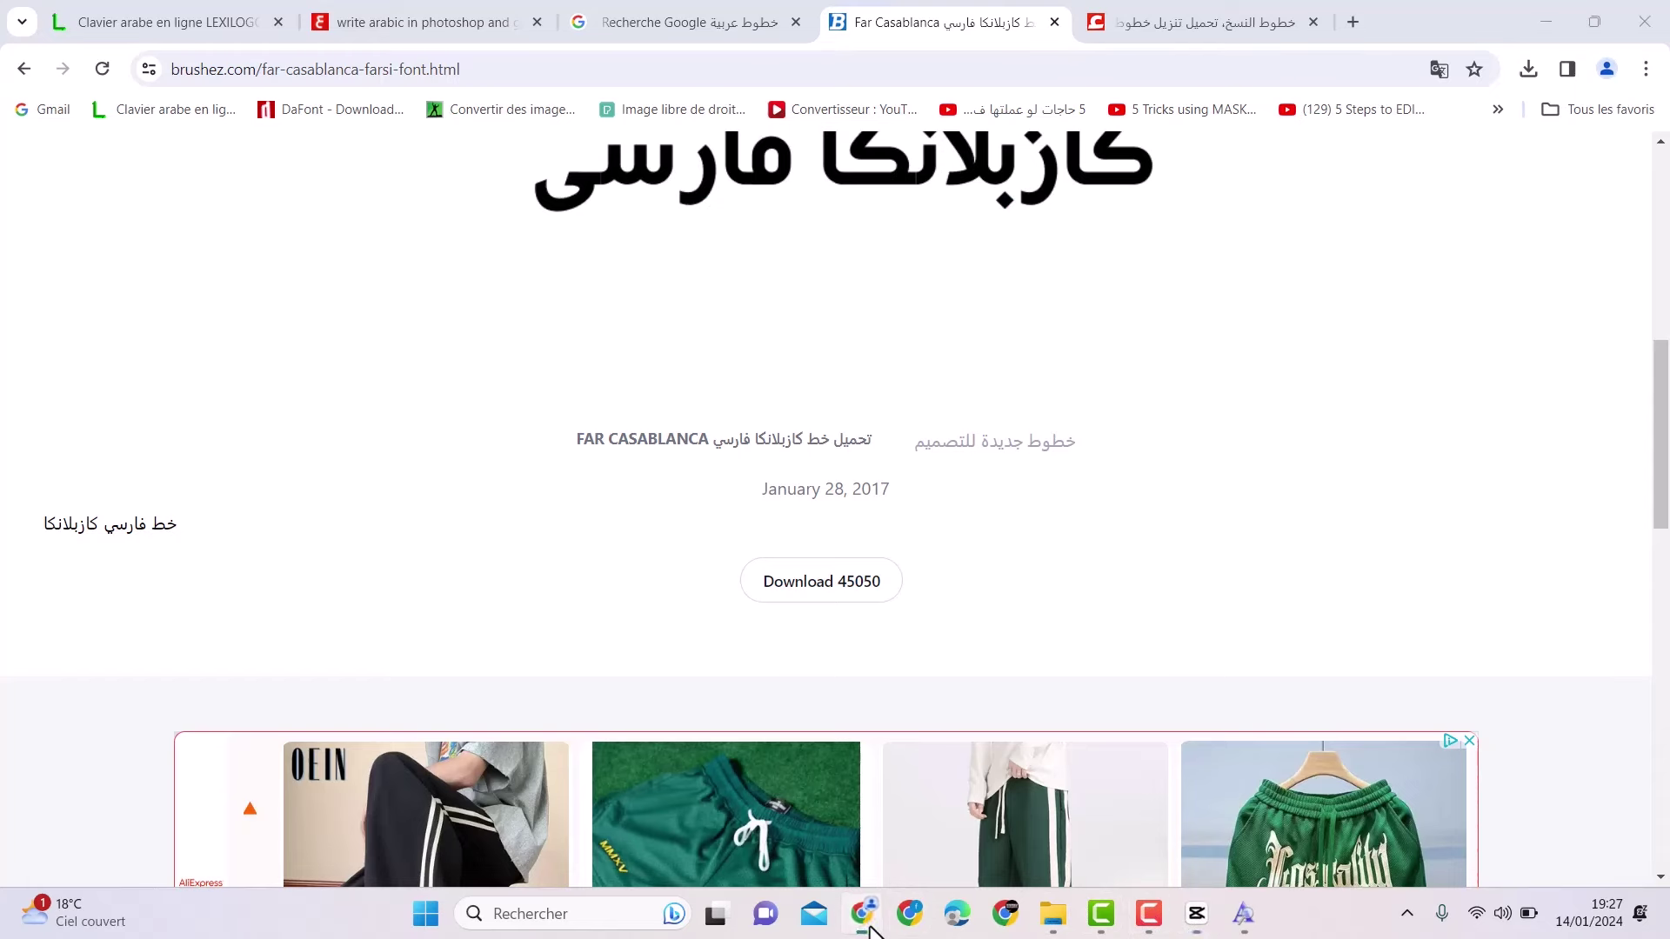
scroll(927, 520, "down", 5)
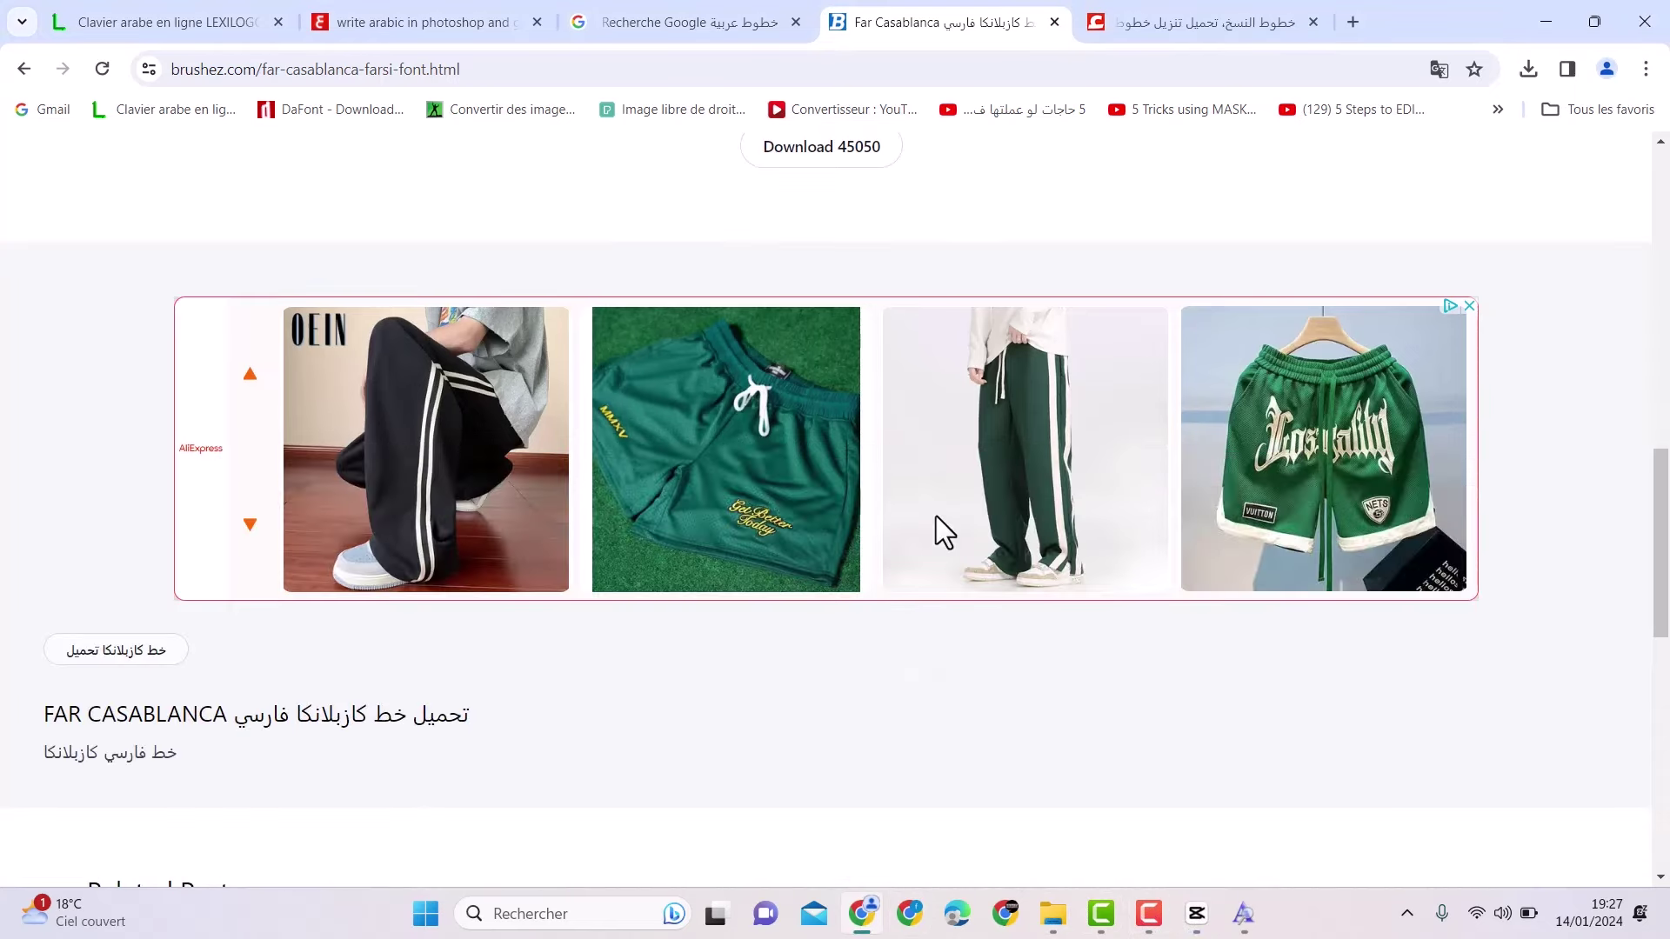
left_click(24, 68)
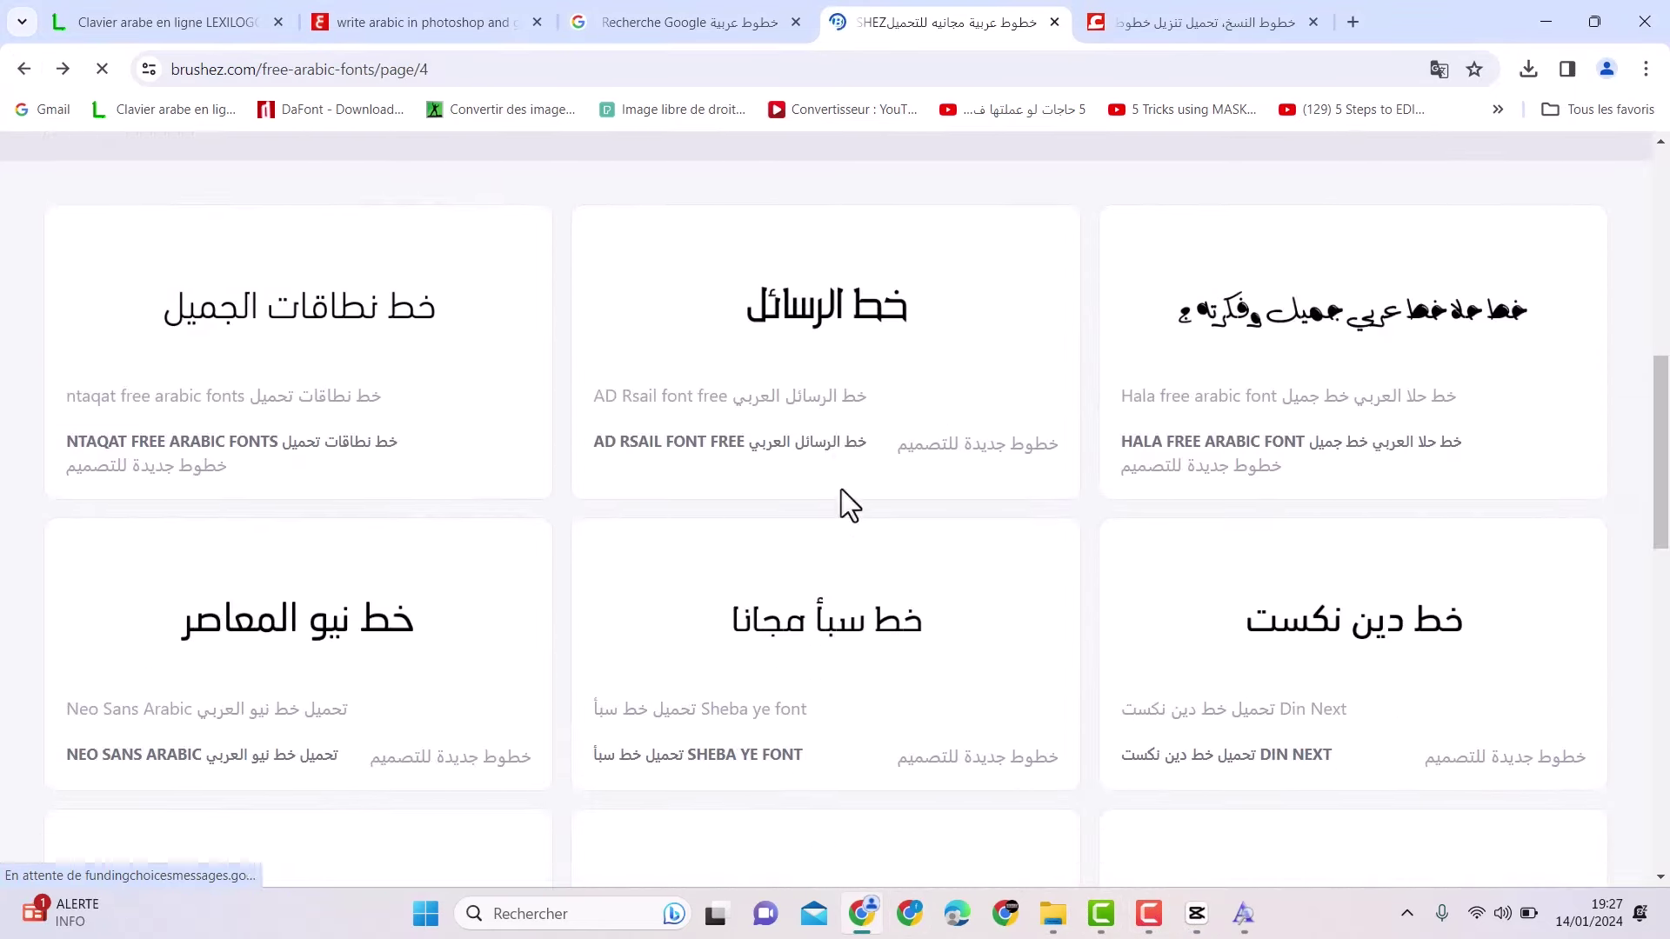
scroll(842, 488, "down", 10)
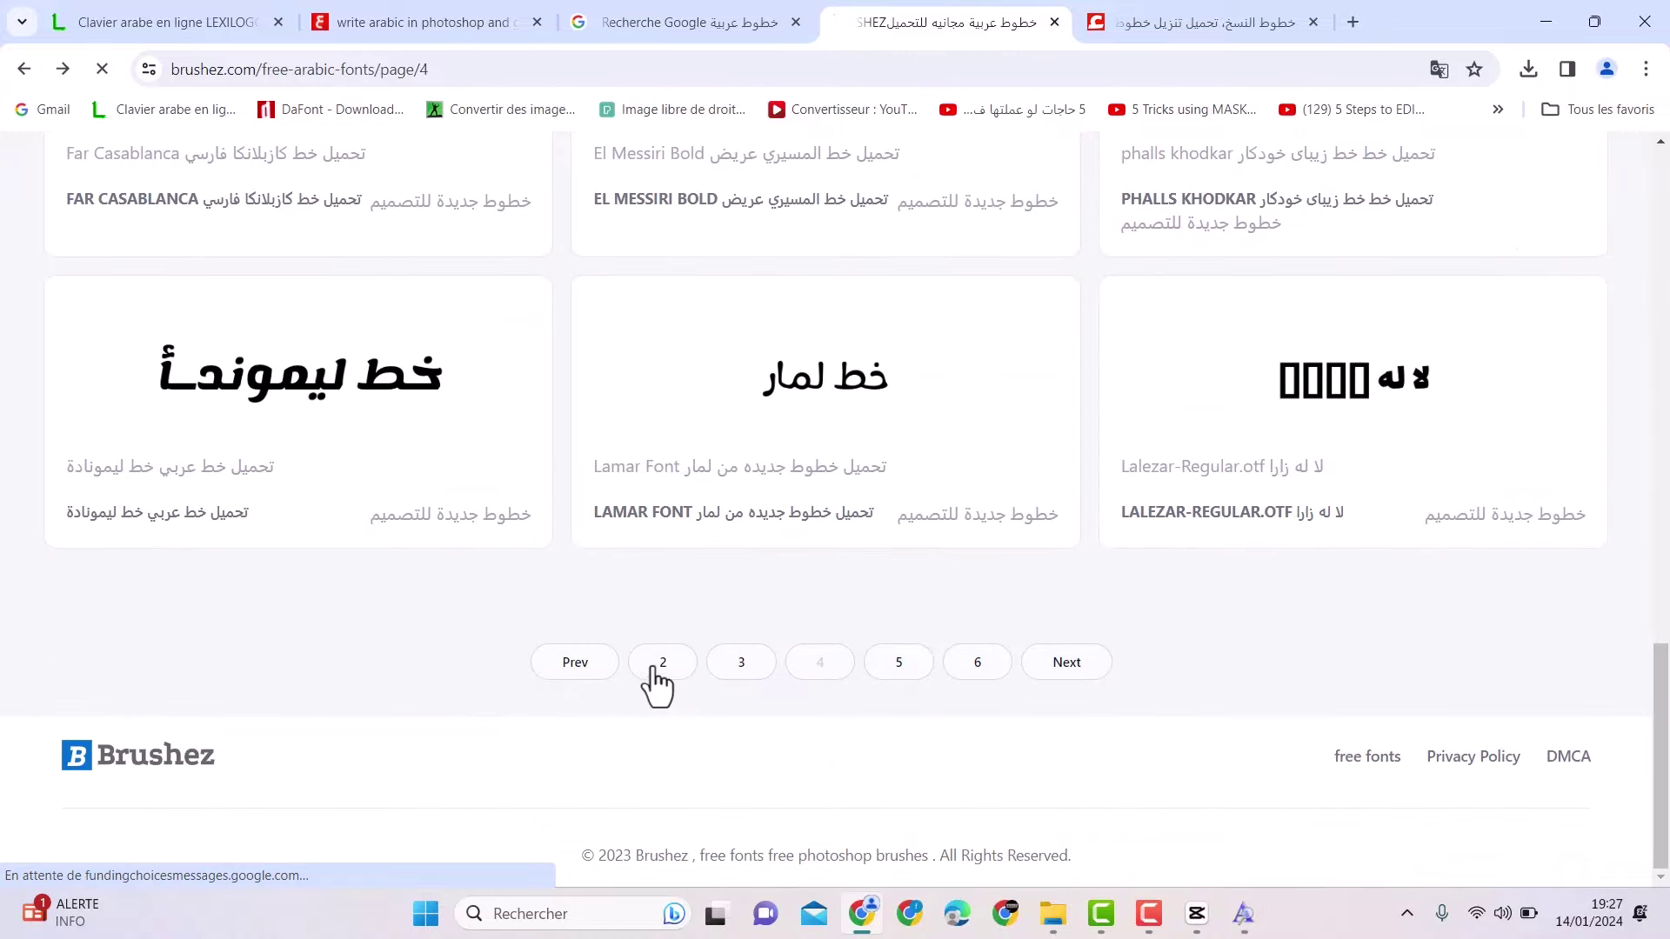
left_click(656, 670)
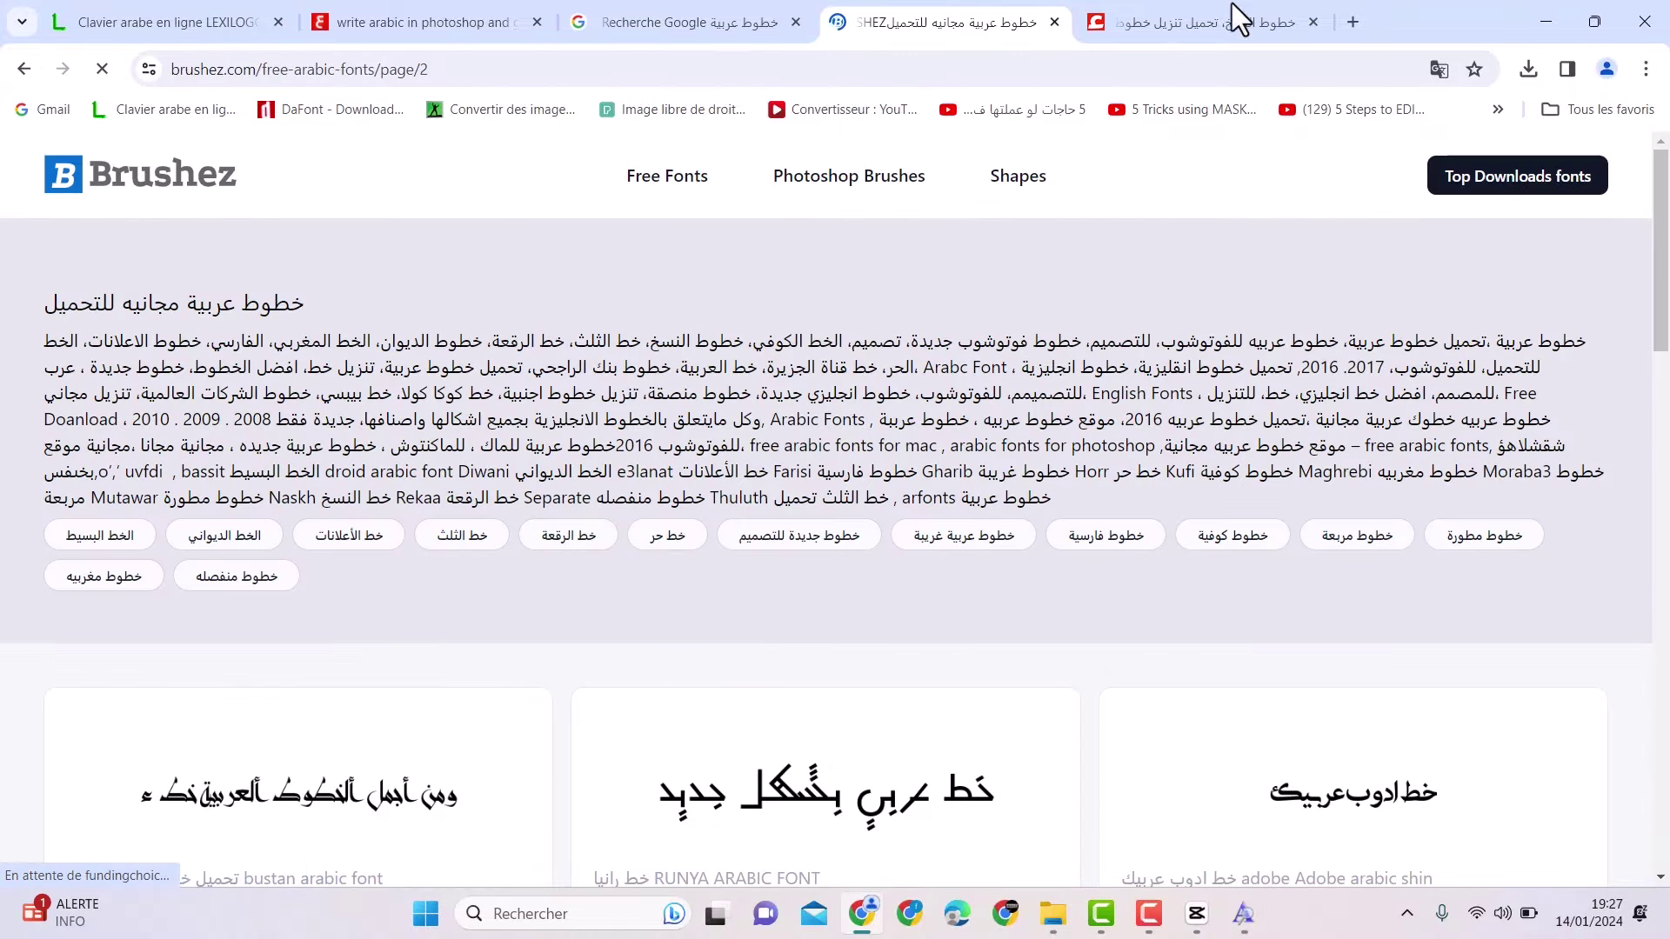
Step: Dismiss the advertisement on the arbfonts Naskh page and look over the Arabic fonts offered for download
left_click(1170, 22)
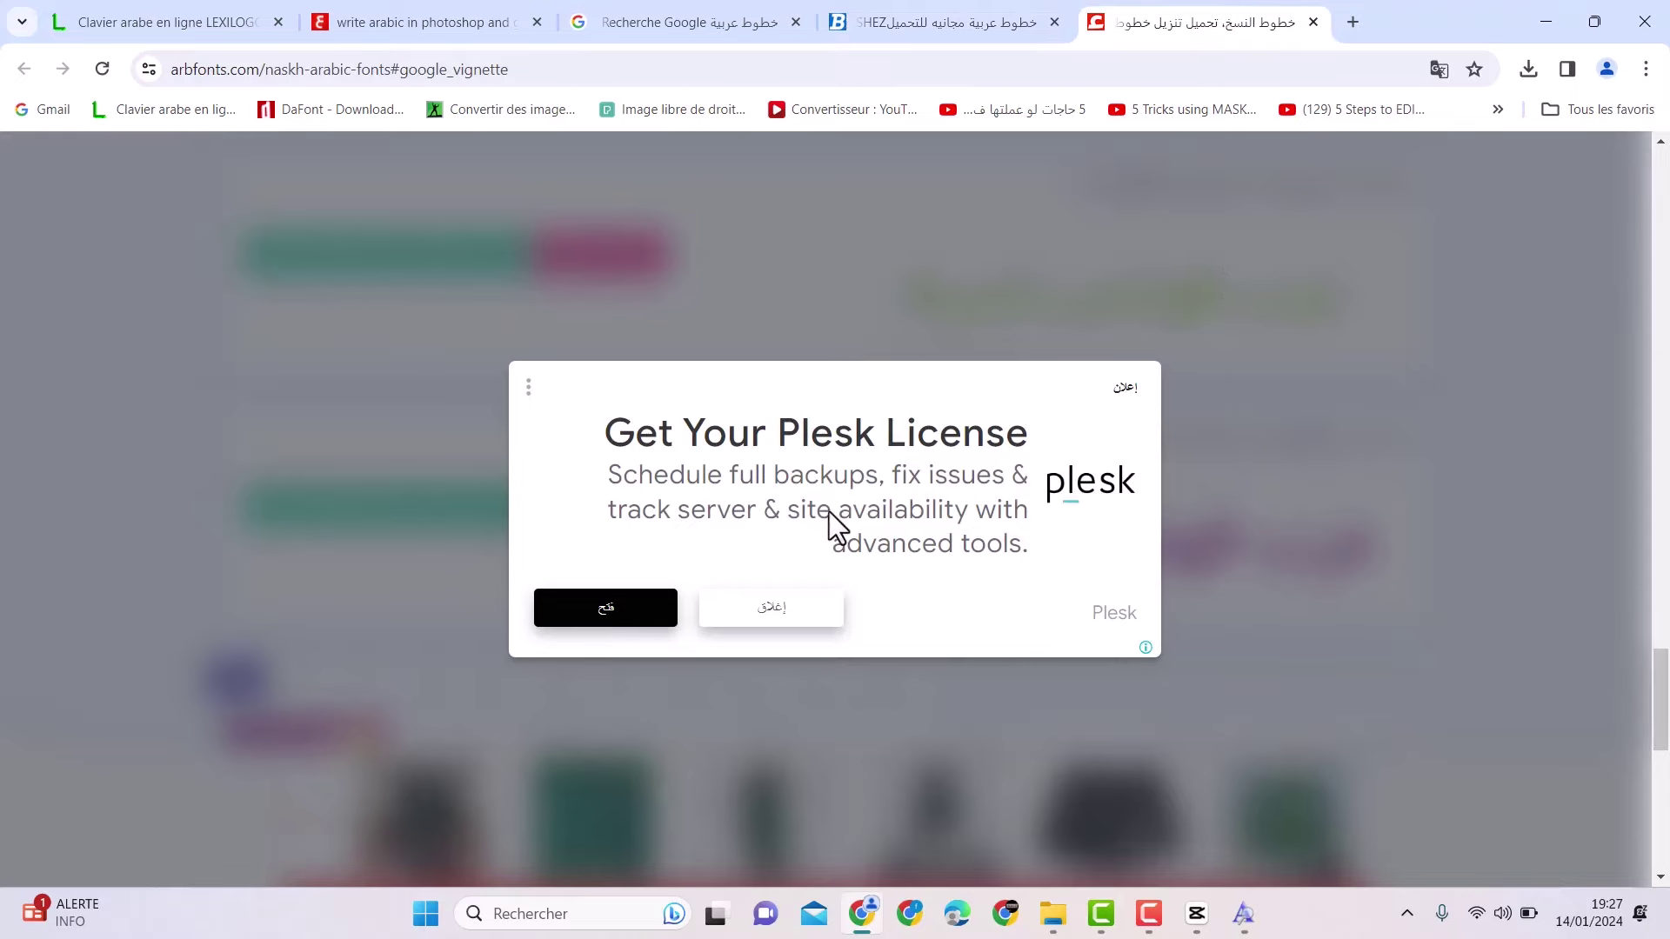
left_click(780, 609)
scroll(535, 557, "up", 4)
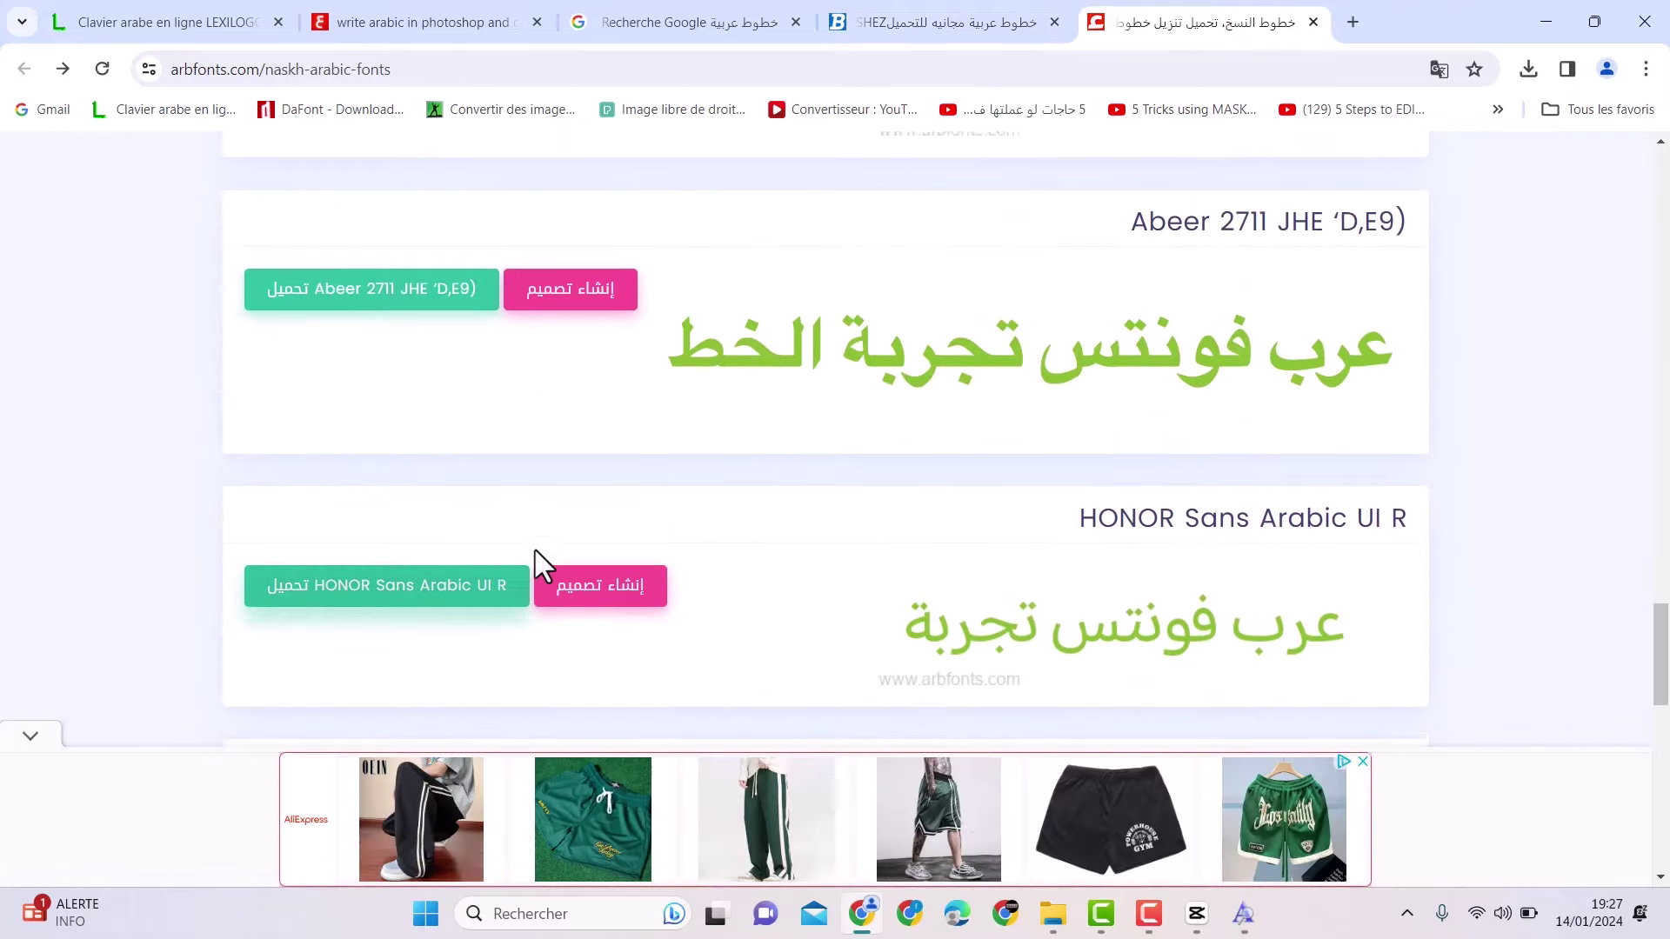
Step: Look over the end of the Naskh fonts list and open the Thuluth fonts category on arbfonts
scroll(745, 533, "up", 10)
scroll(787, 519, "down", 15)
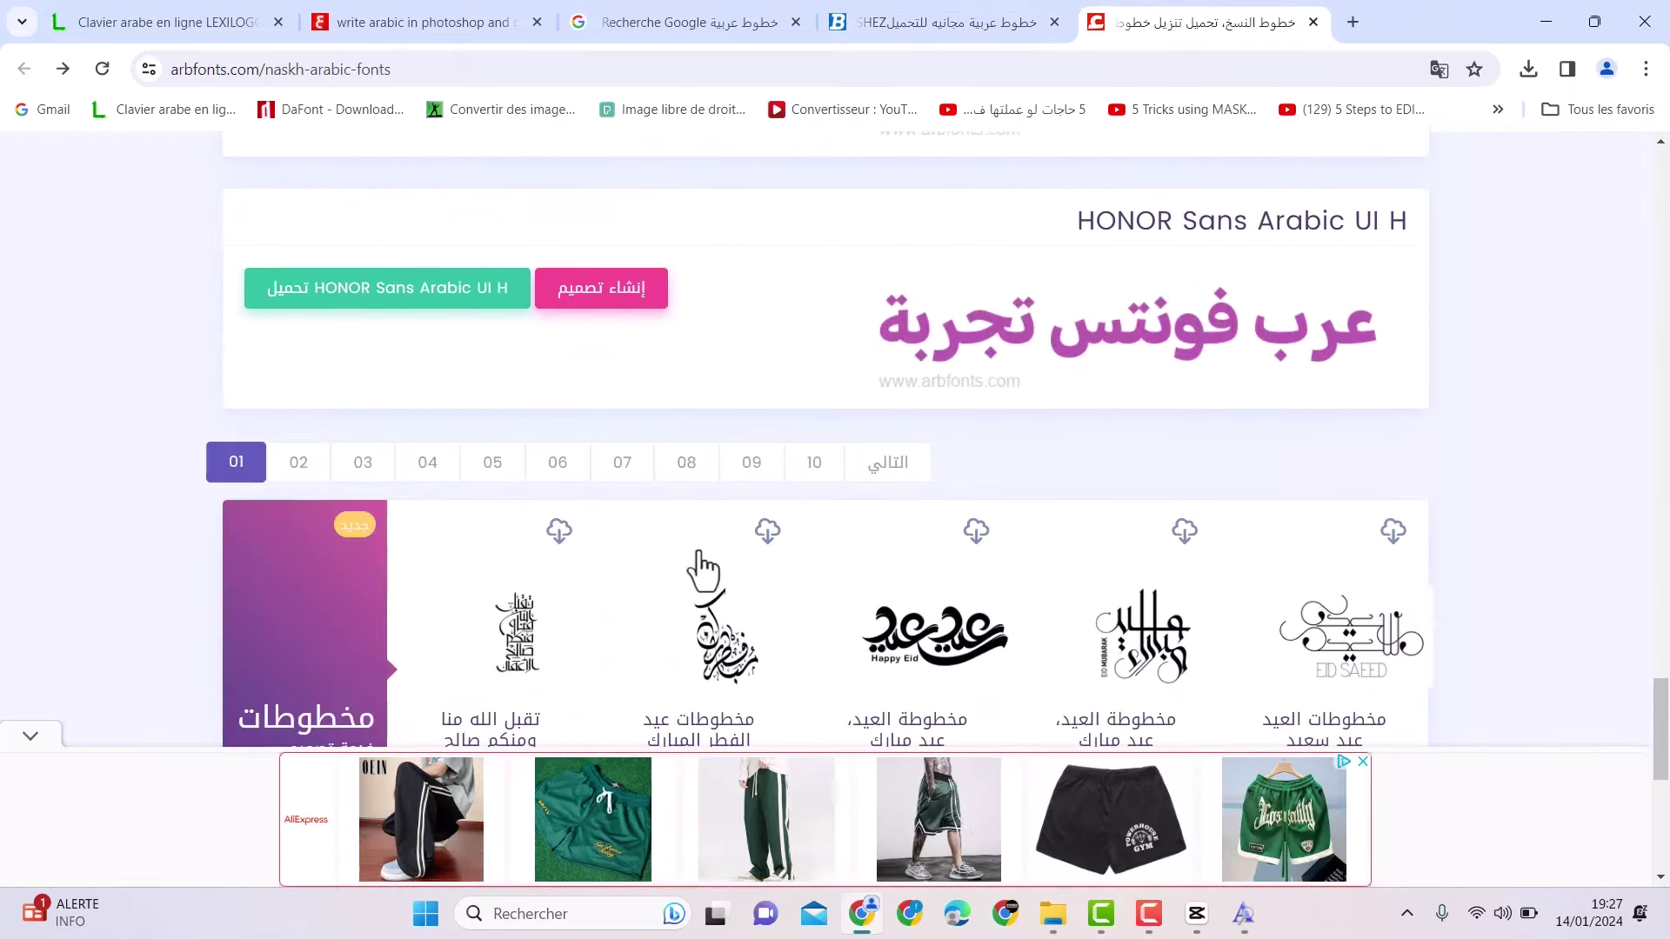
scroll(703, 569, "up", 10)
left_click(848, 539)
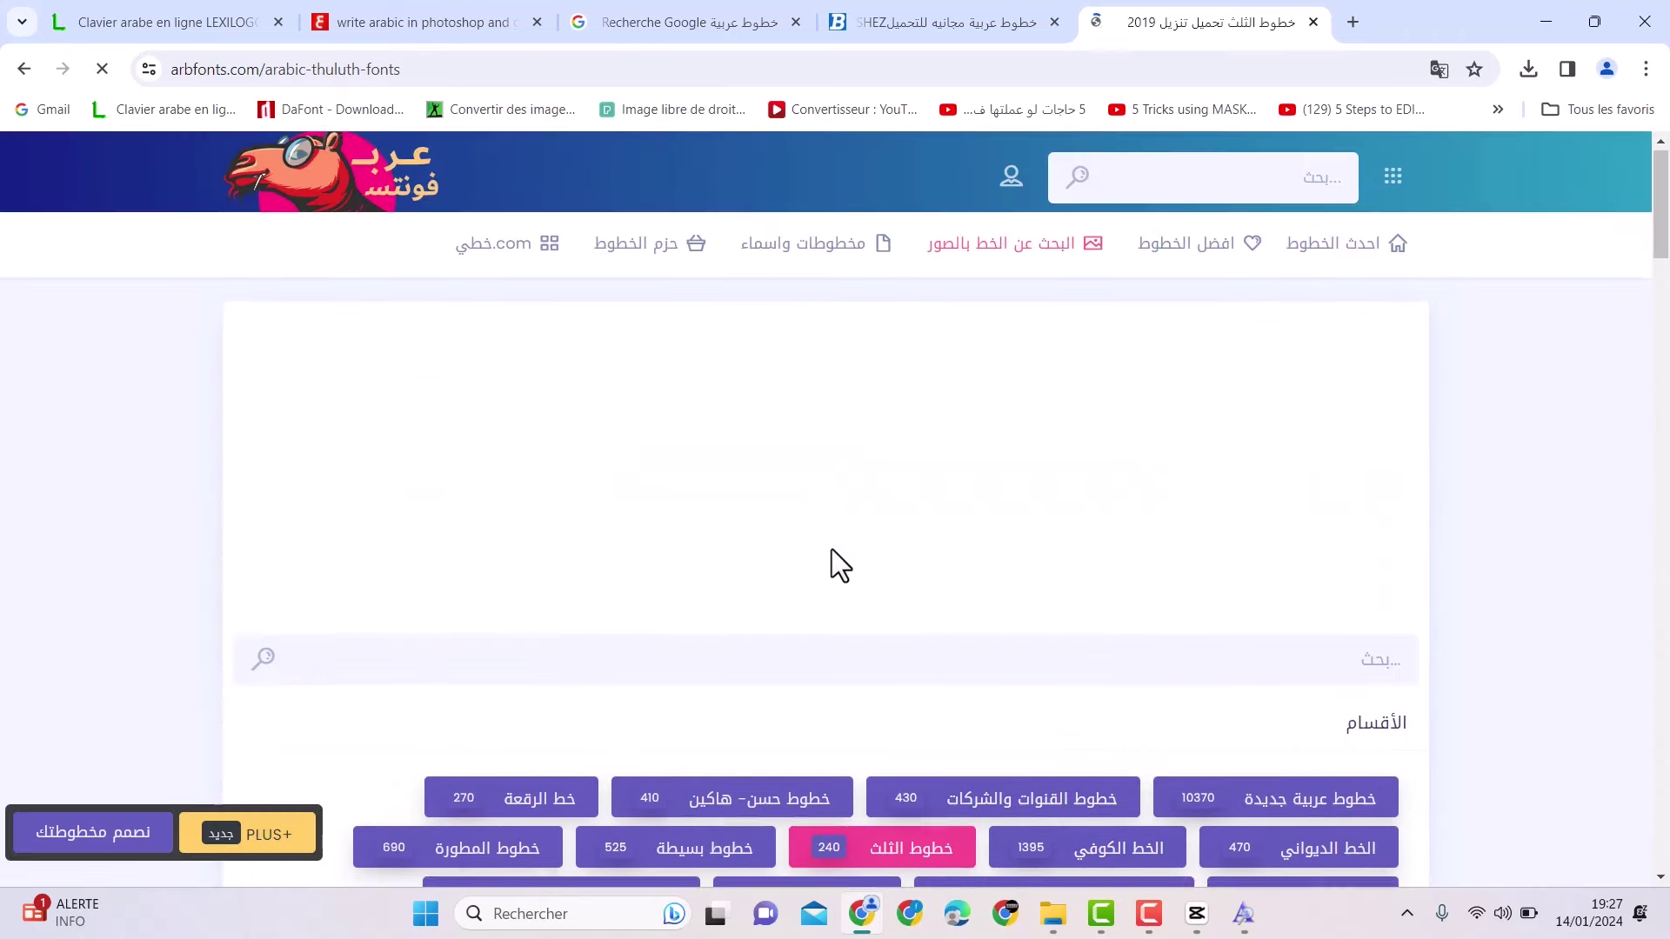
Step: Find Deco Type Thuluth II in the Thuluth fonts list and open its download page
scroll(832, 548, "down", 5)
scroll(1131, 487, "down", 5)
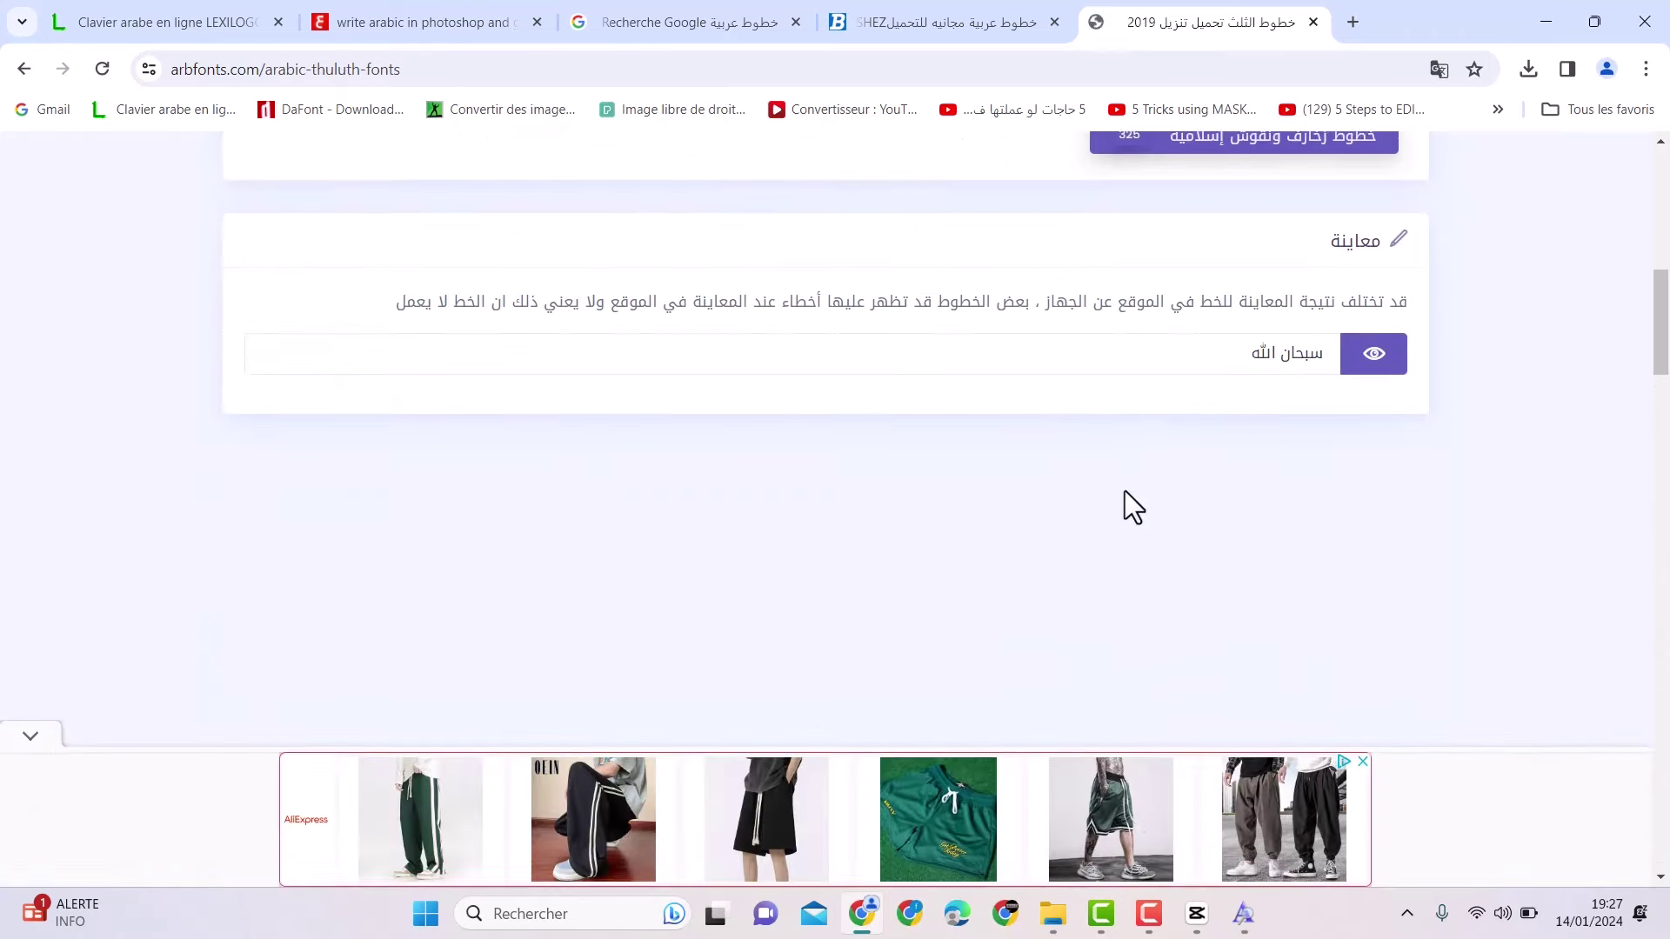
scroll(1092, 522, "down", 10)
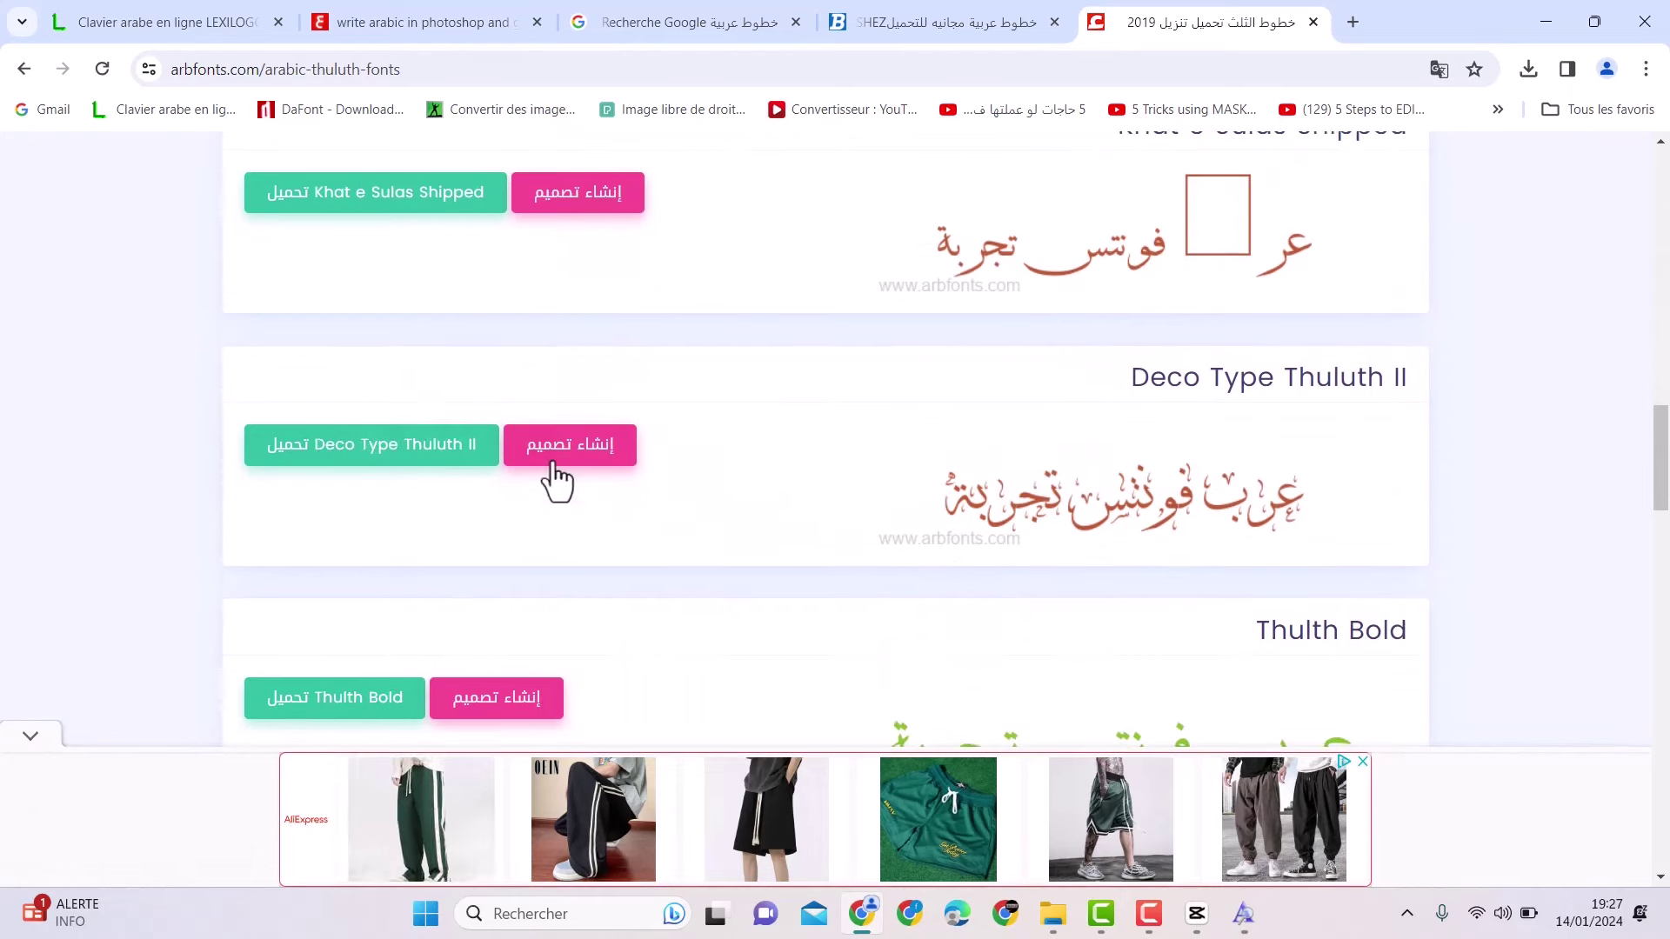
left_click(414, 454)
Step: Download the Deco Type Thuluth II font file directly and show DTHULUTH-II-1.ttf in its download folder
scroll(1093, 487, "down", 10)
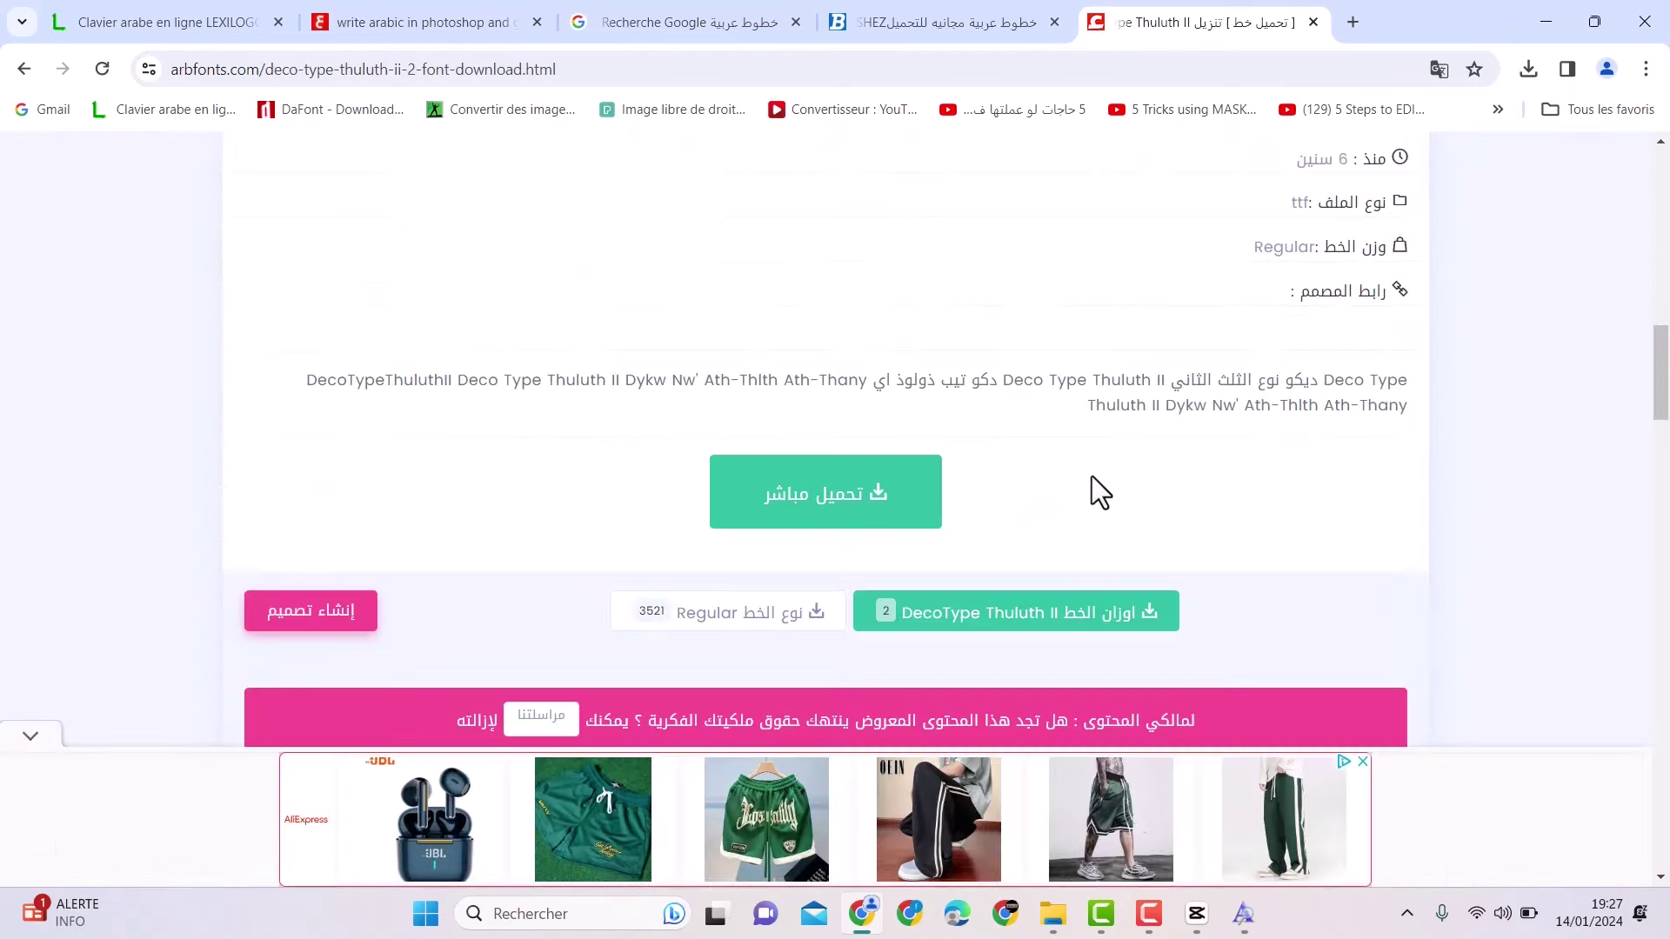
scroll(1079, 483, "down", 4)
scroll(1058, 473, "up", 1)
left_click(854, 297)
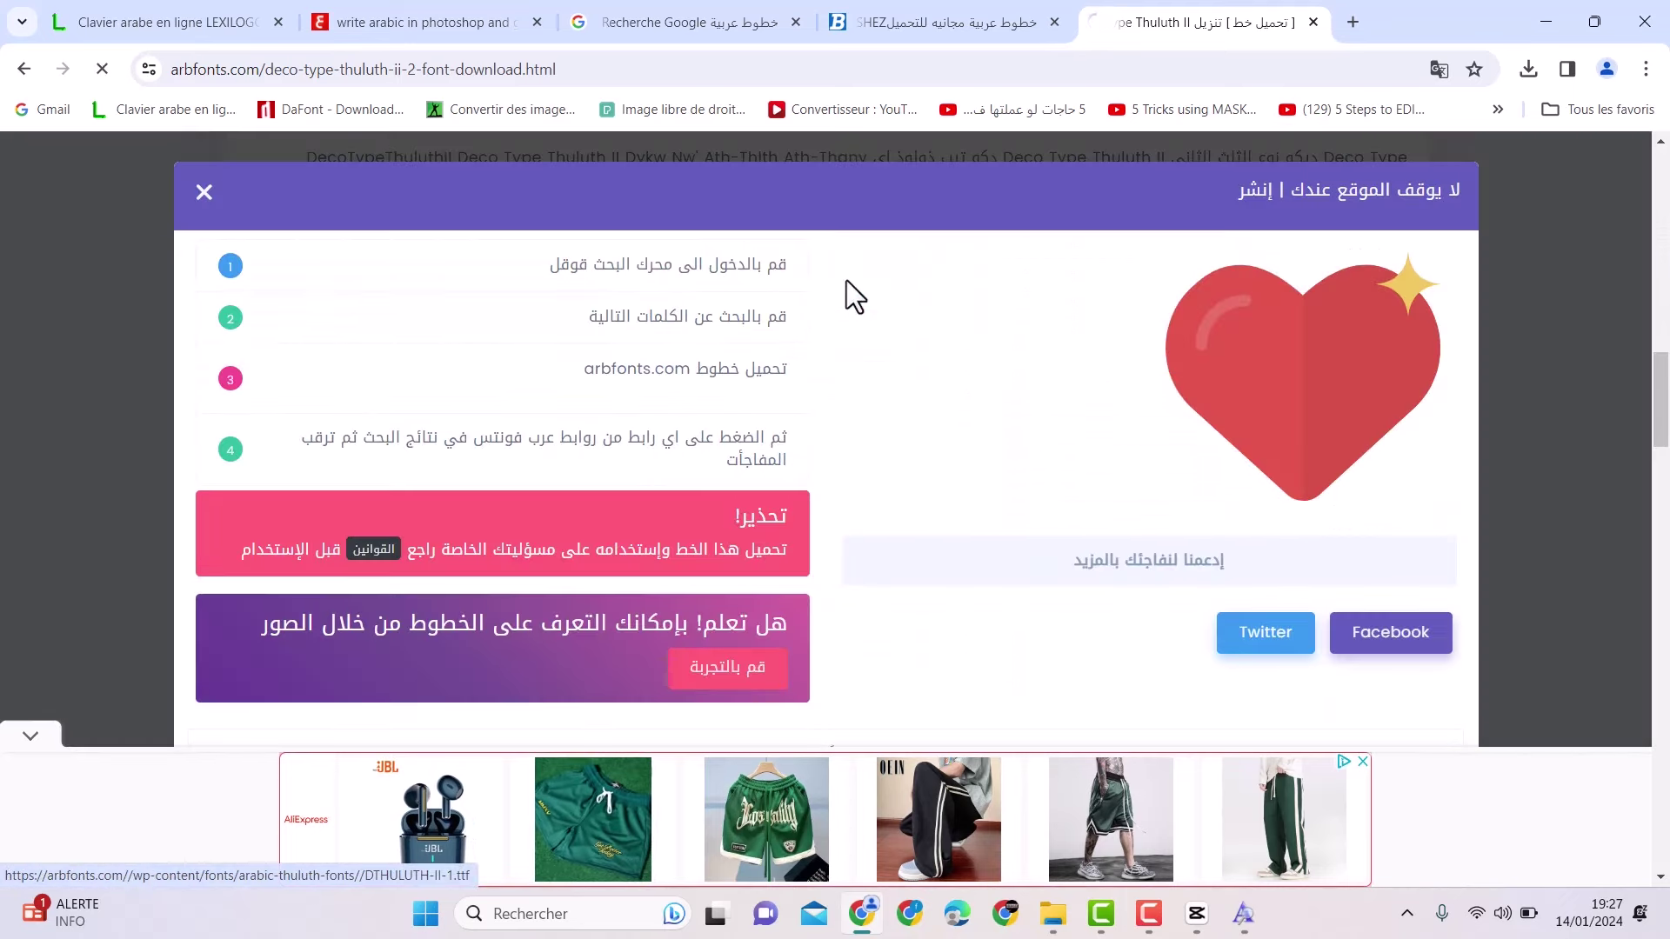
left_click(1528, 69)
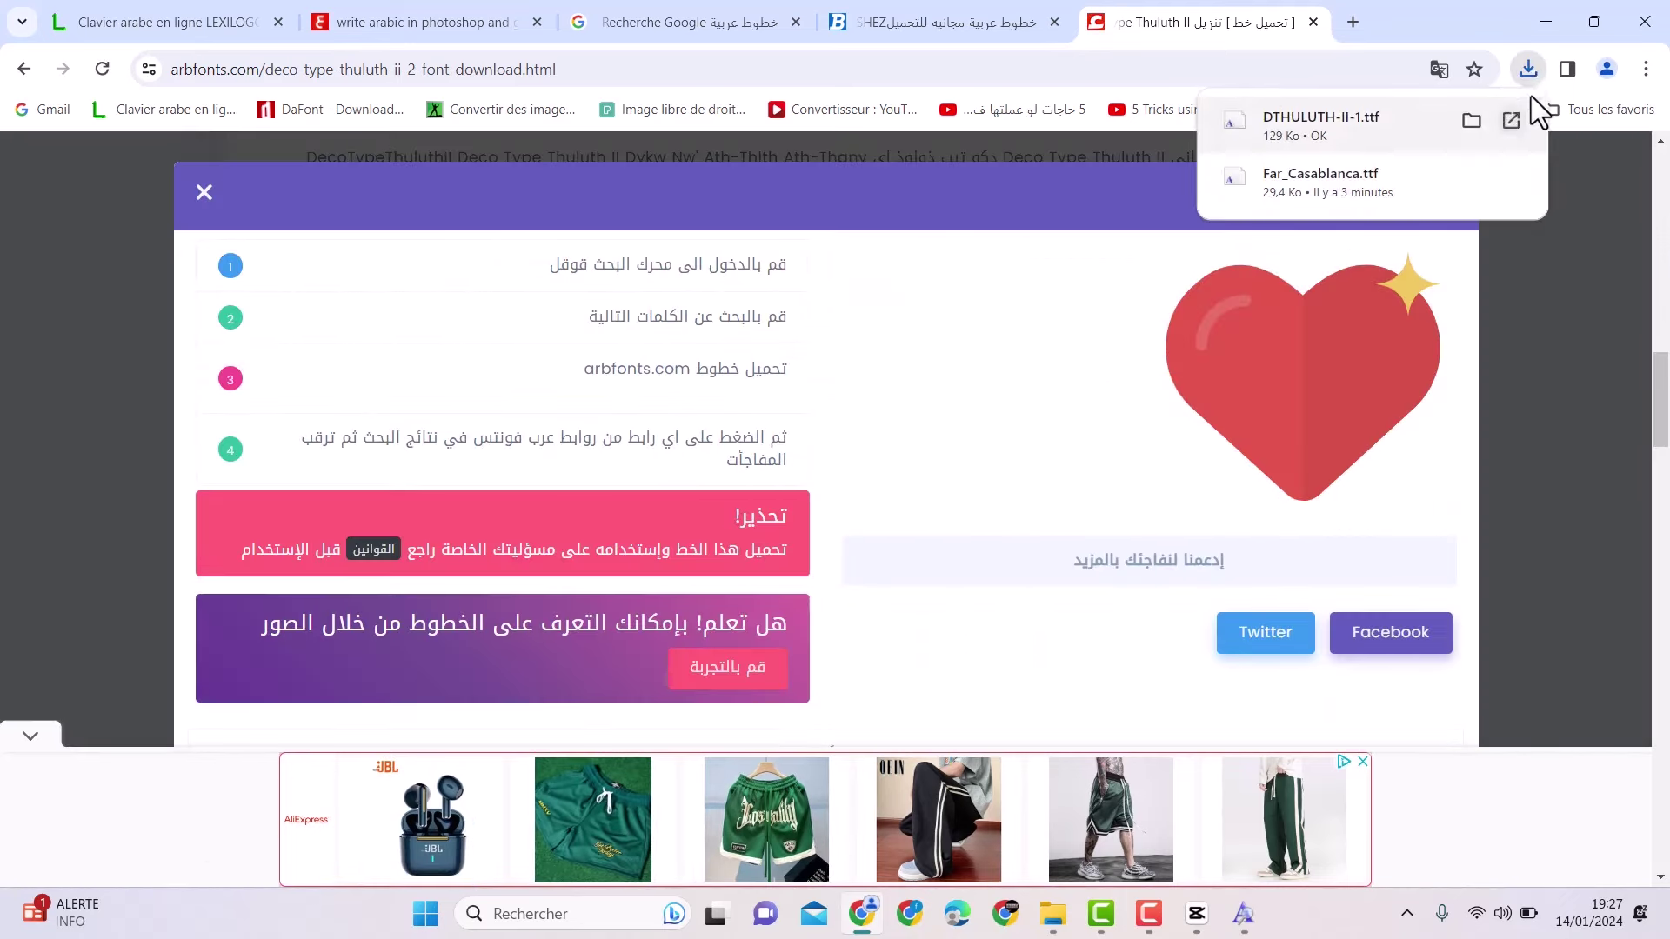
left_click(1473, 120)
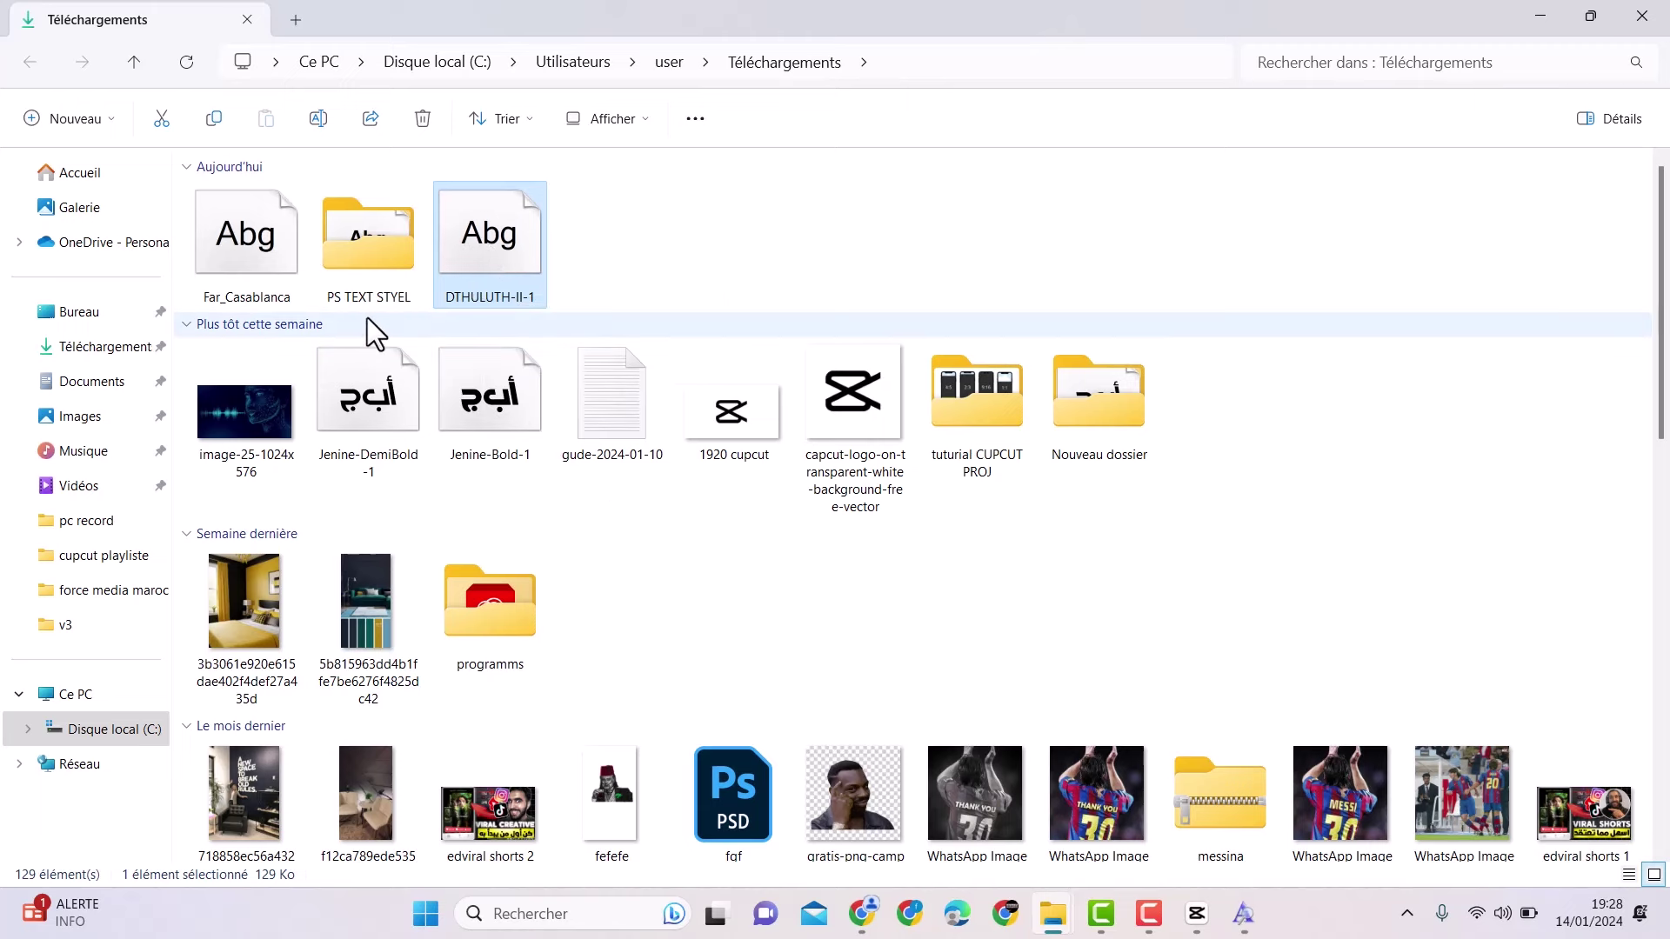
Step: Switch to CapCut and look through the font list of the selected Arabic text
left_click(1188, 917)
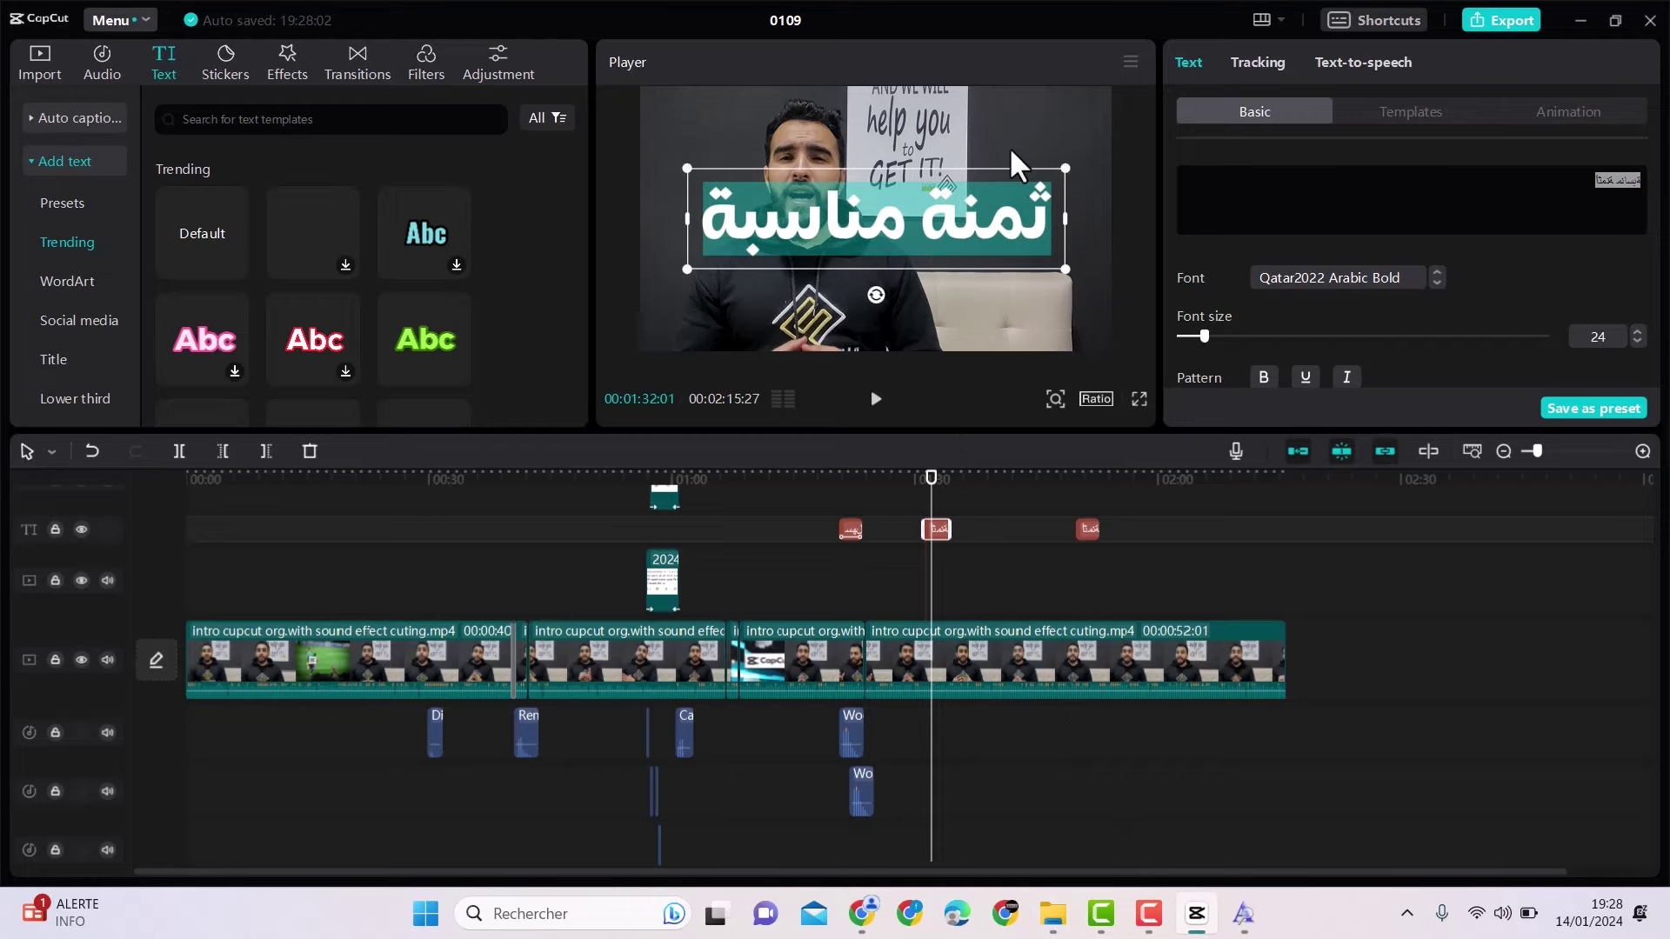
left_click(1318, 277)
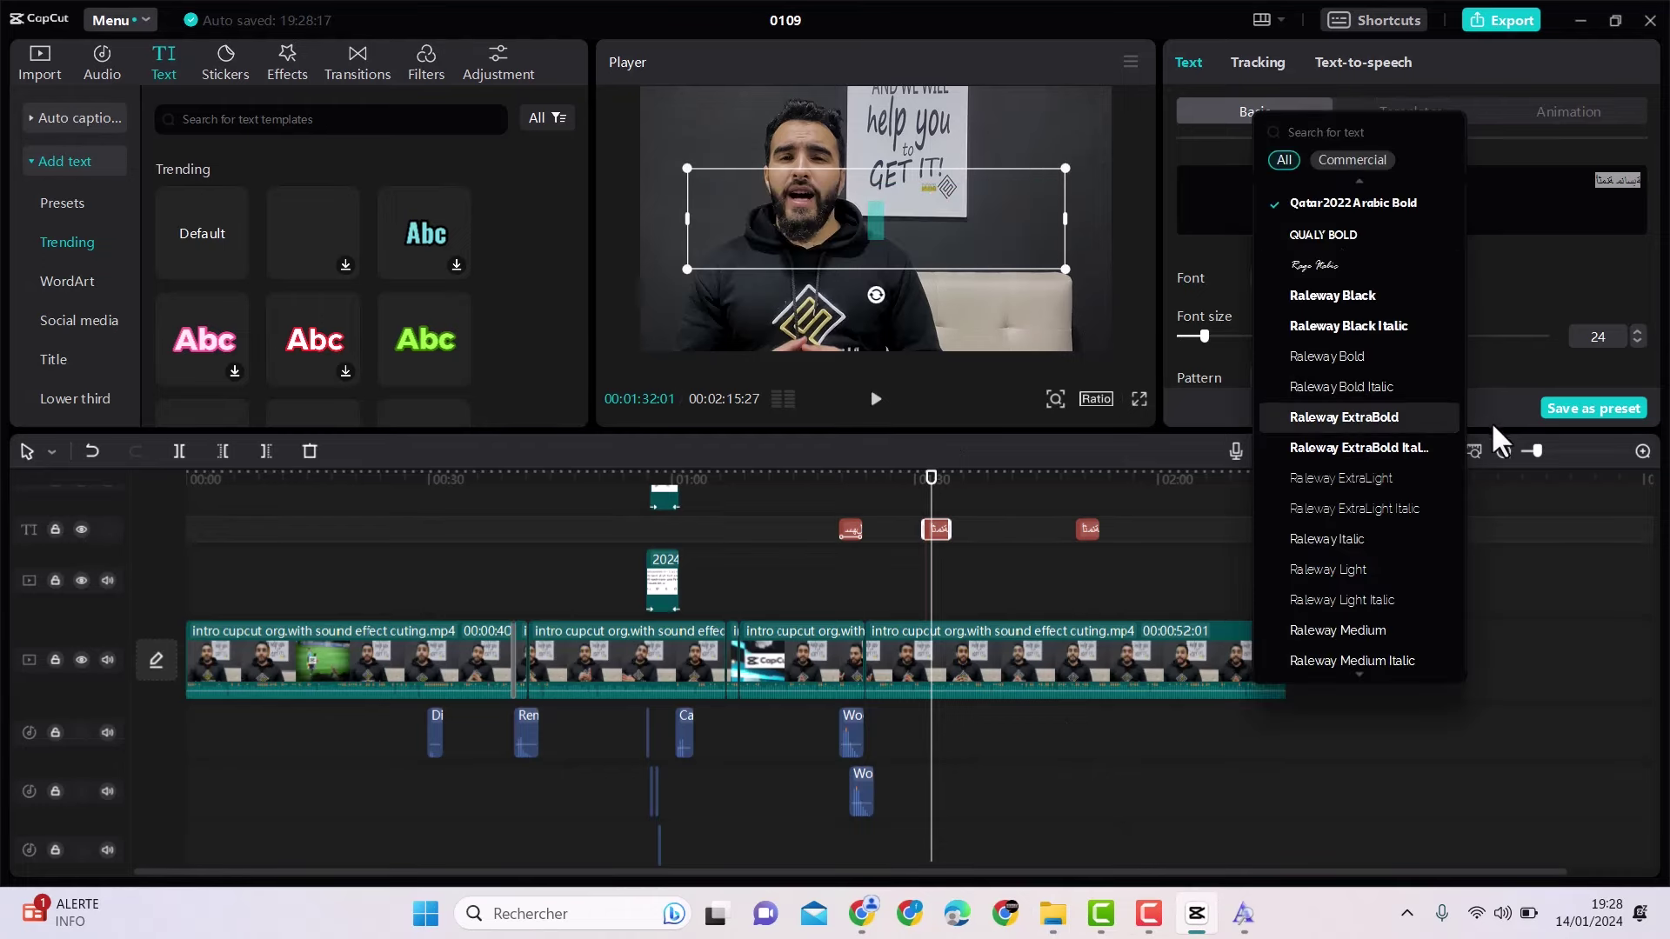
scroll(1441, 250, "up", 5)
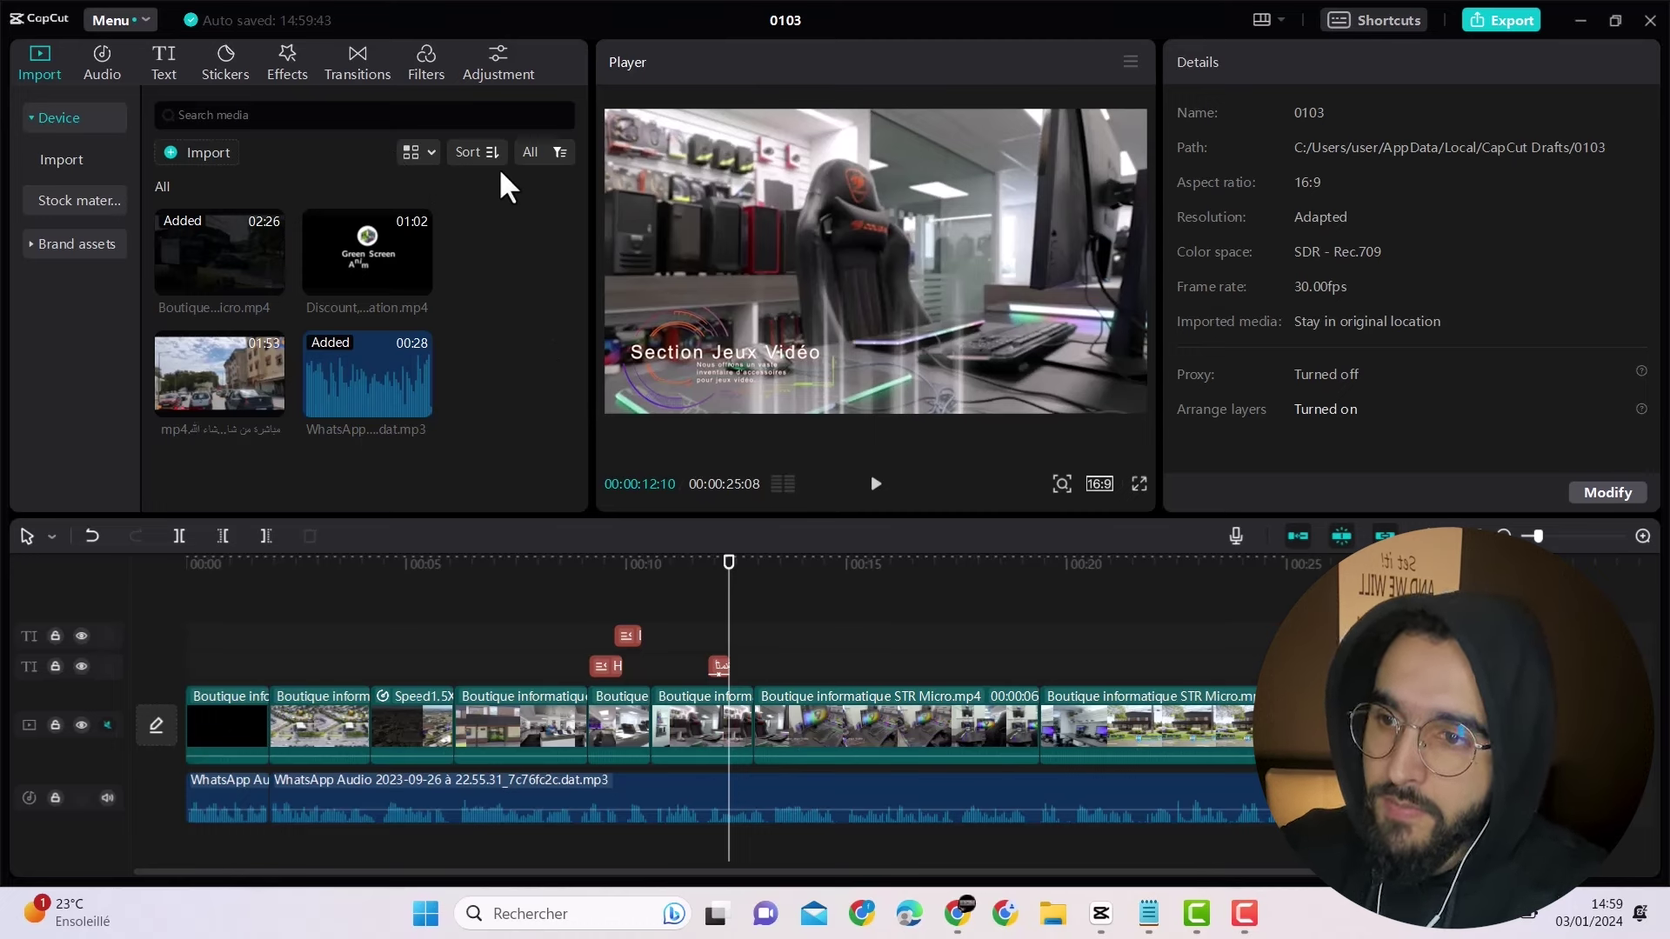
Step: Open the audio library in project 0103 and enlarge the timeline area slightly
mouse_move(422, 259)
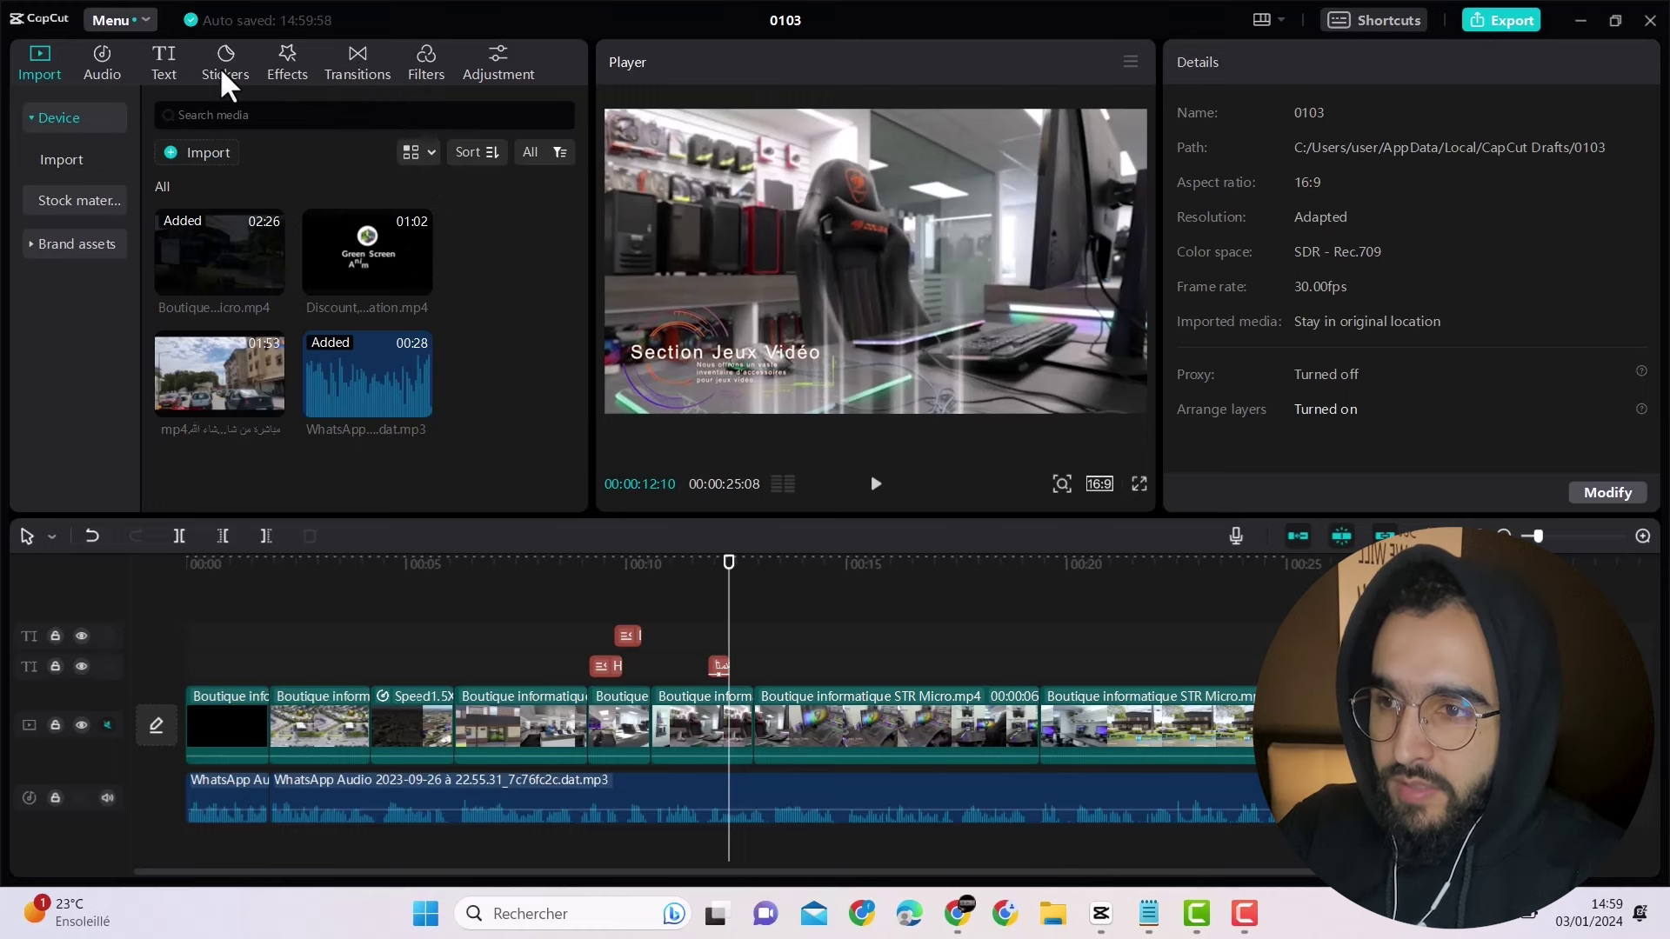
mouse_move(258, 266)
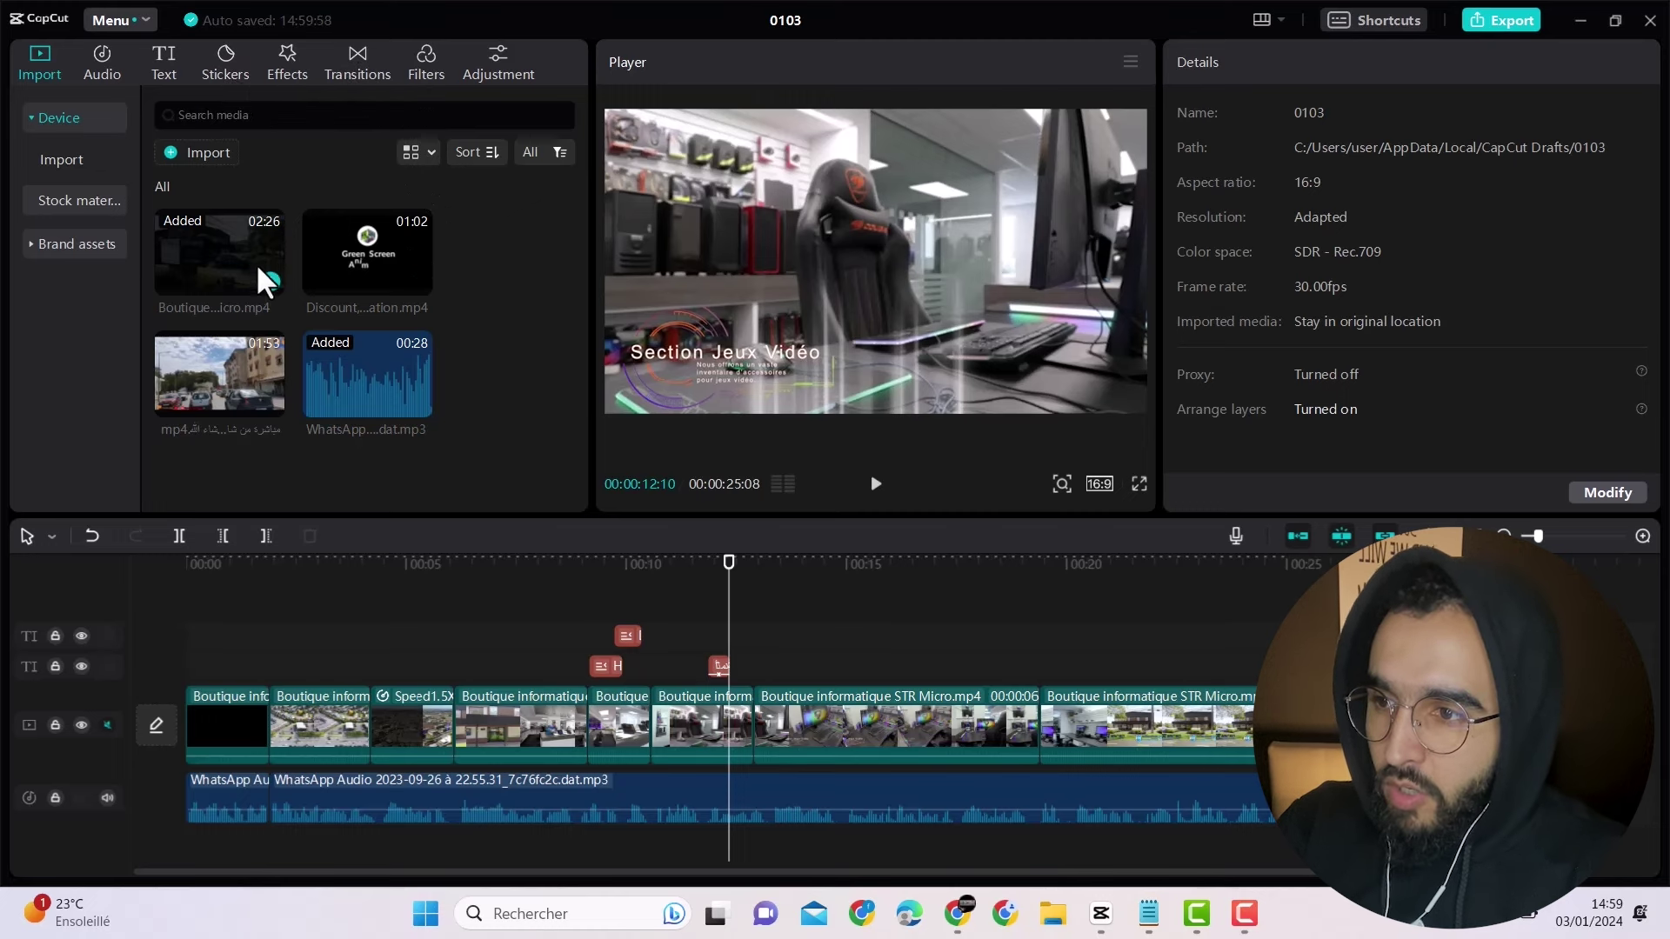
left_click(101, 61)
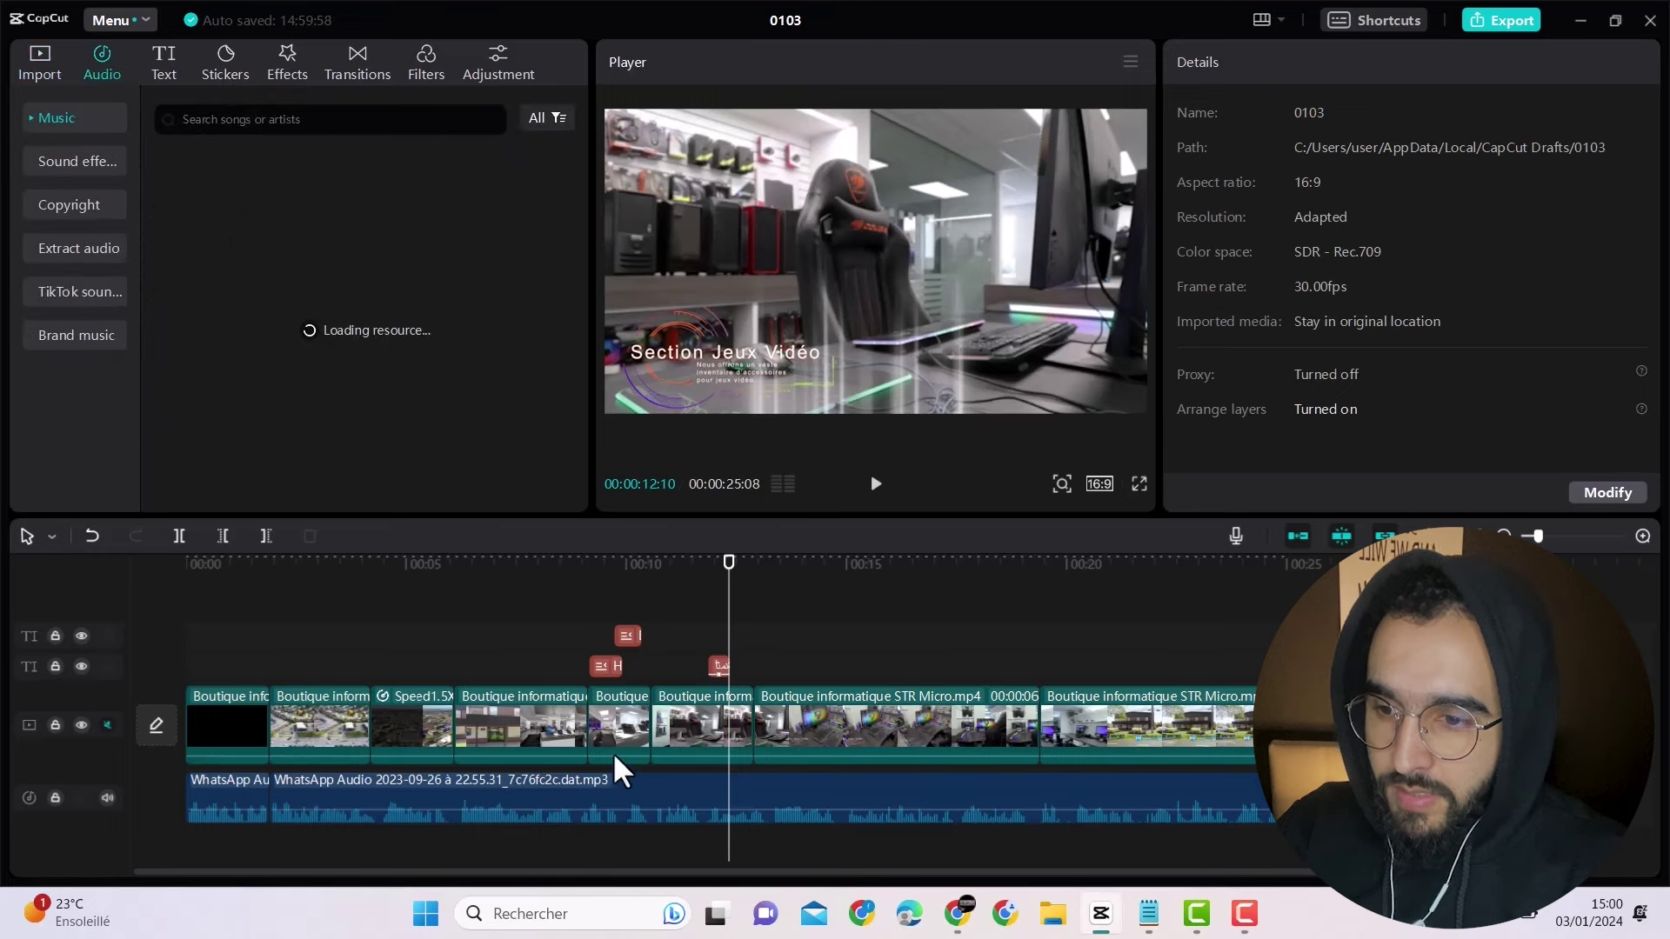
left_click_drag(622, 519, 606, 495)
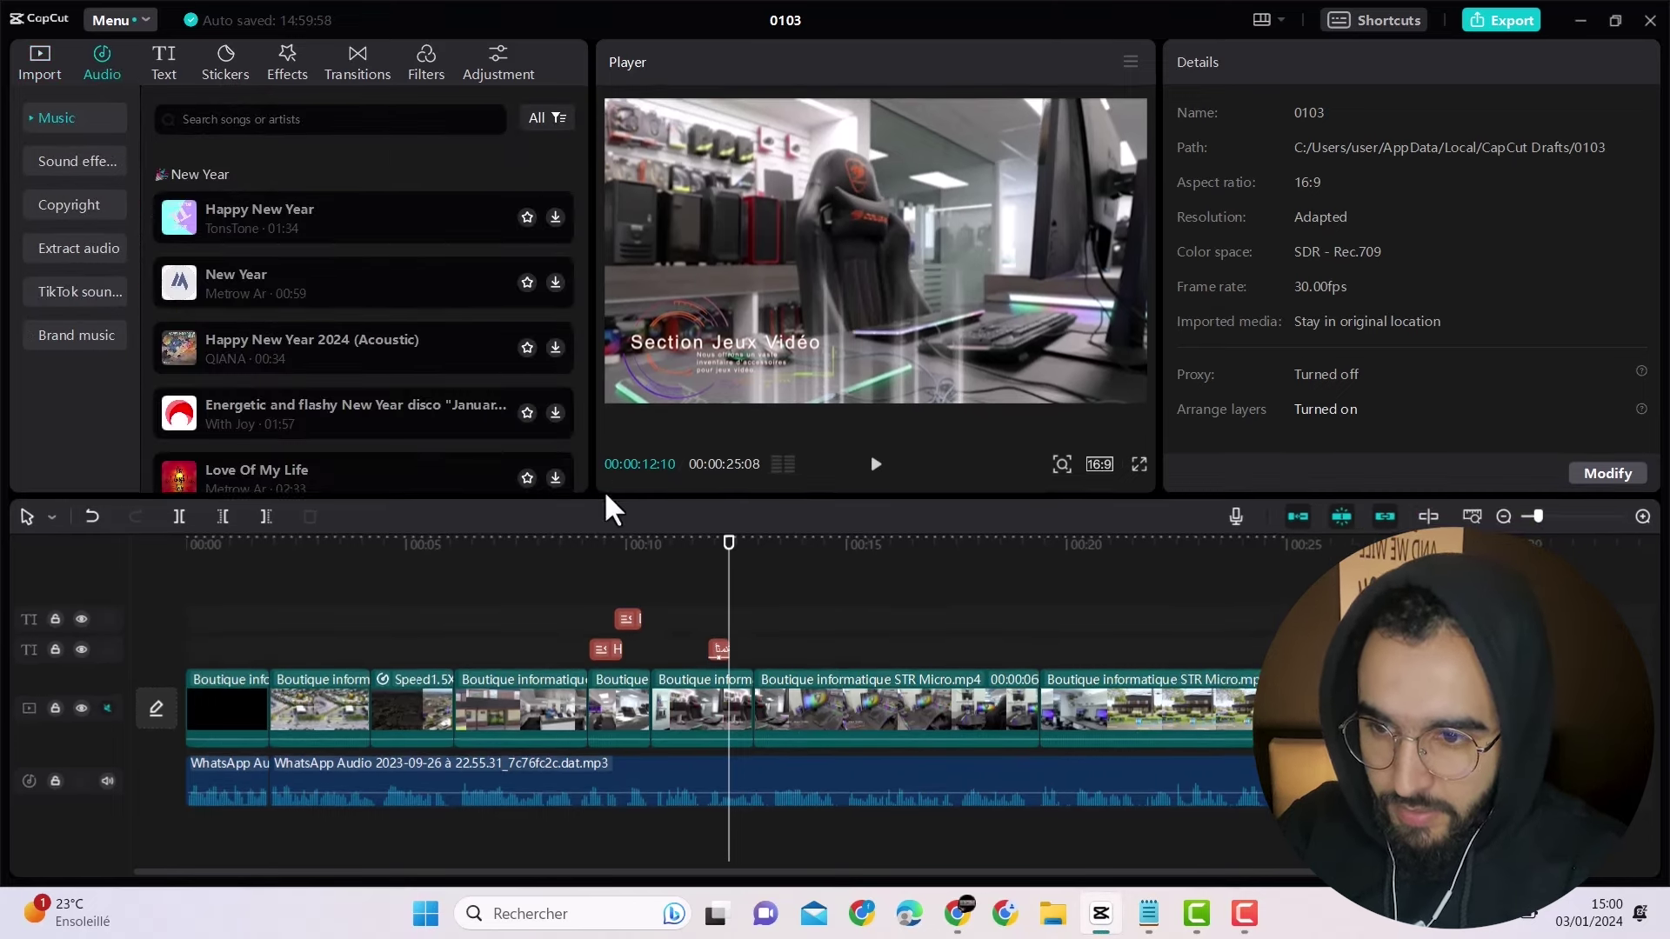
Step: Play back the section around the short text clip near 12 seconds, starting from 00:00:11:26 and again from 00:00:11:17
left_click(708, 583)
left_click(876, 459)
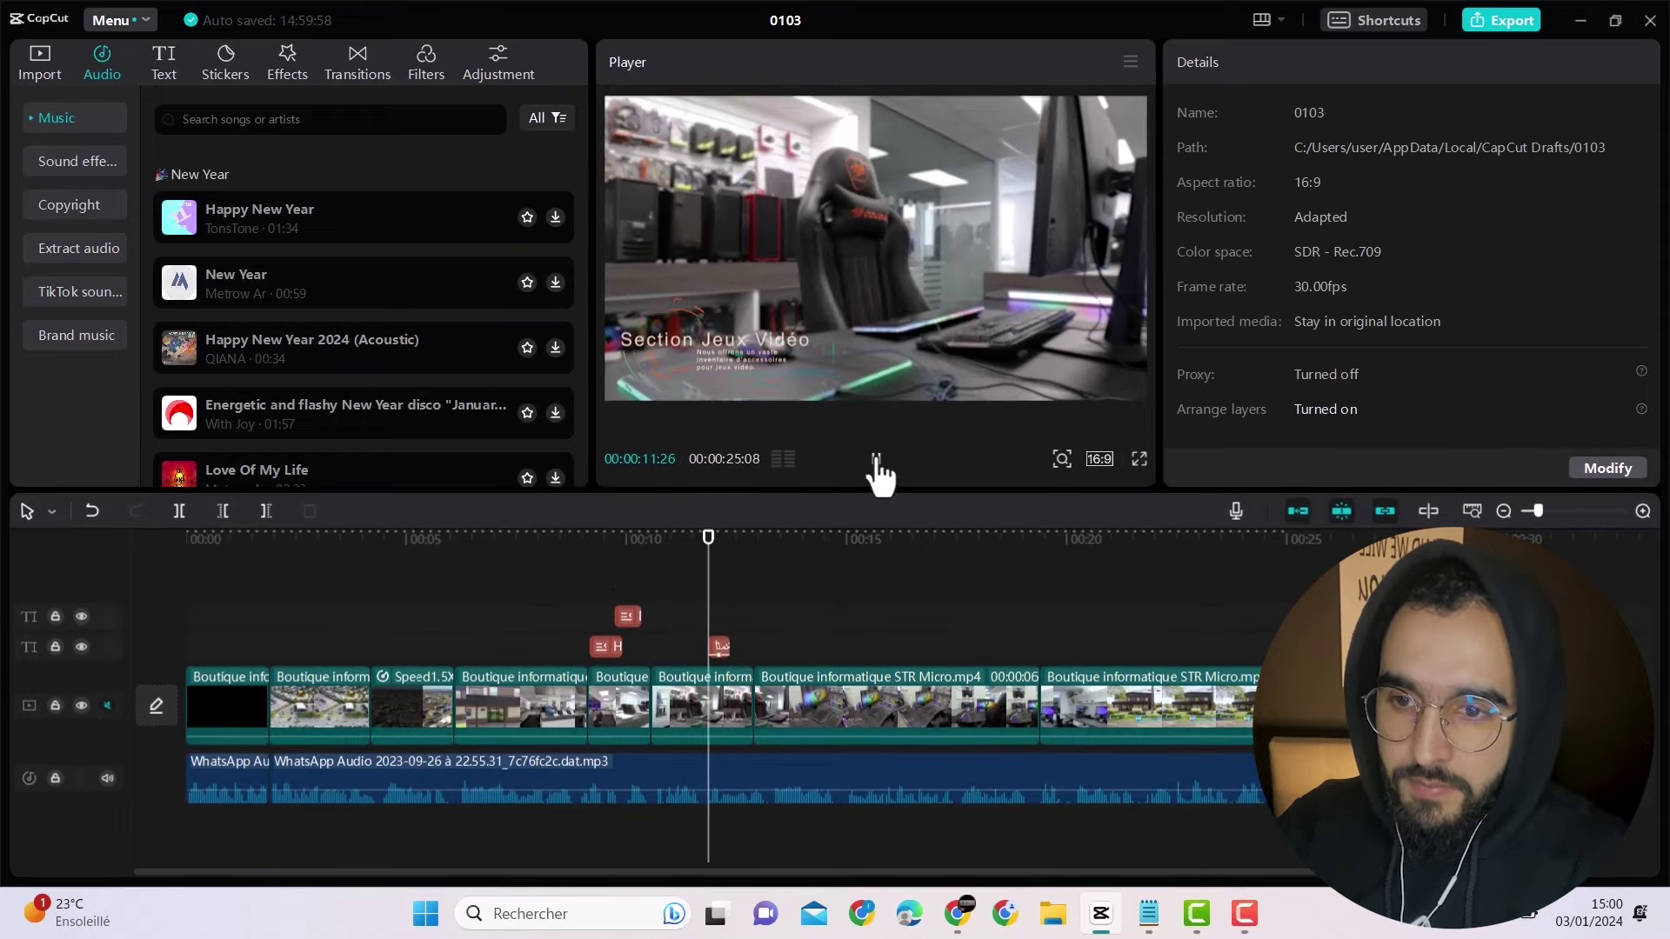
left_click(876, 459)
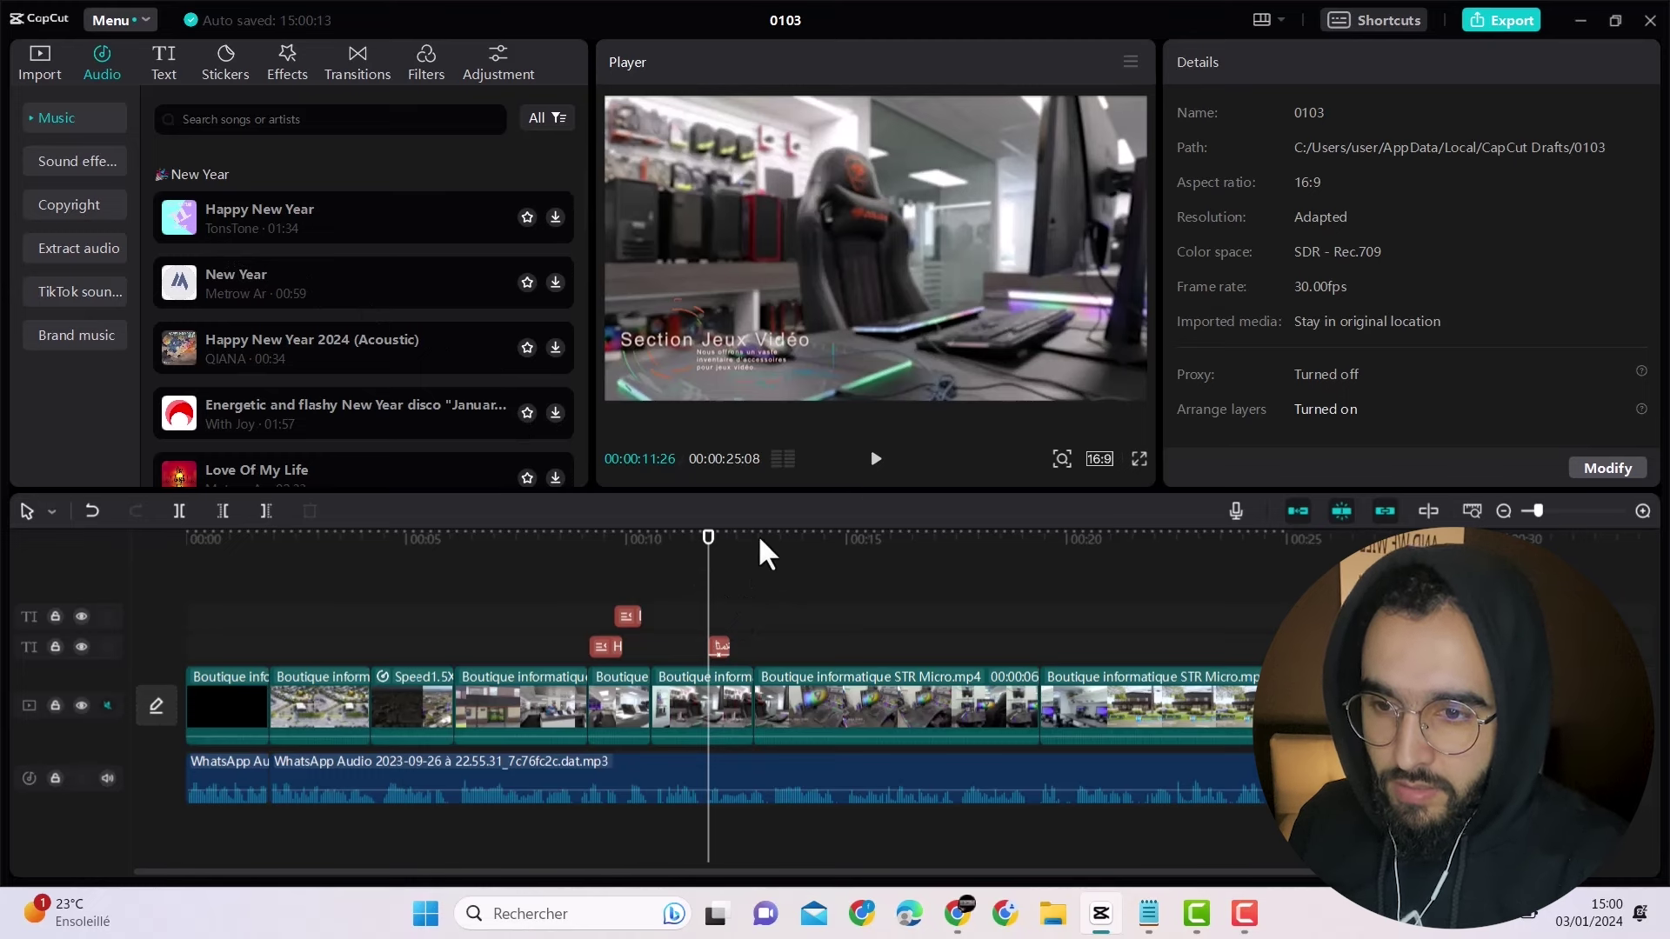
left_click(694, 556)
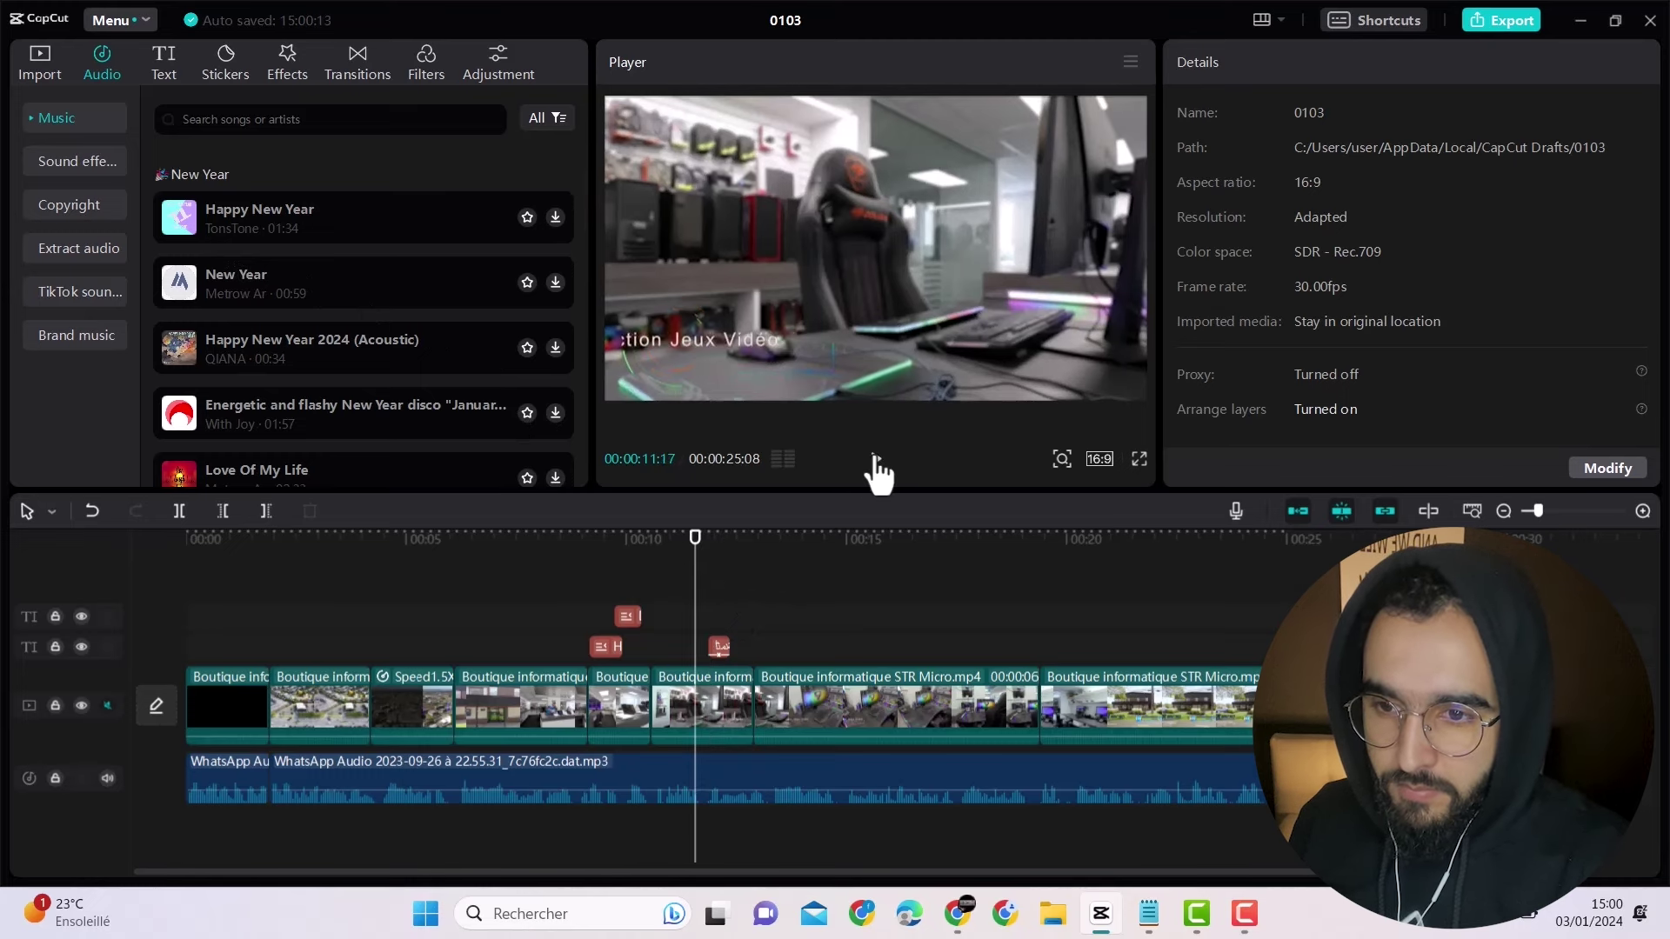
left_click(876, 459)
left_click(877, 461)
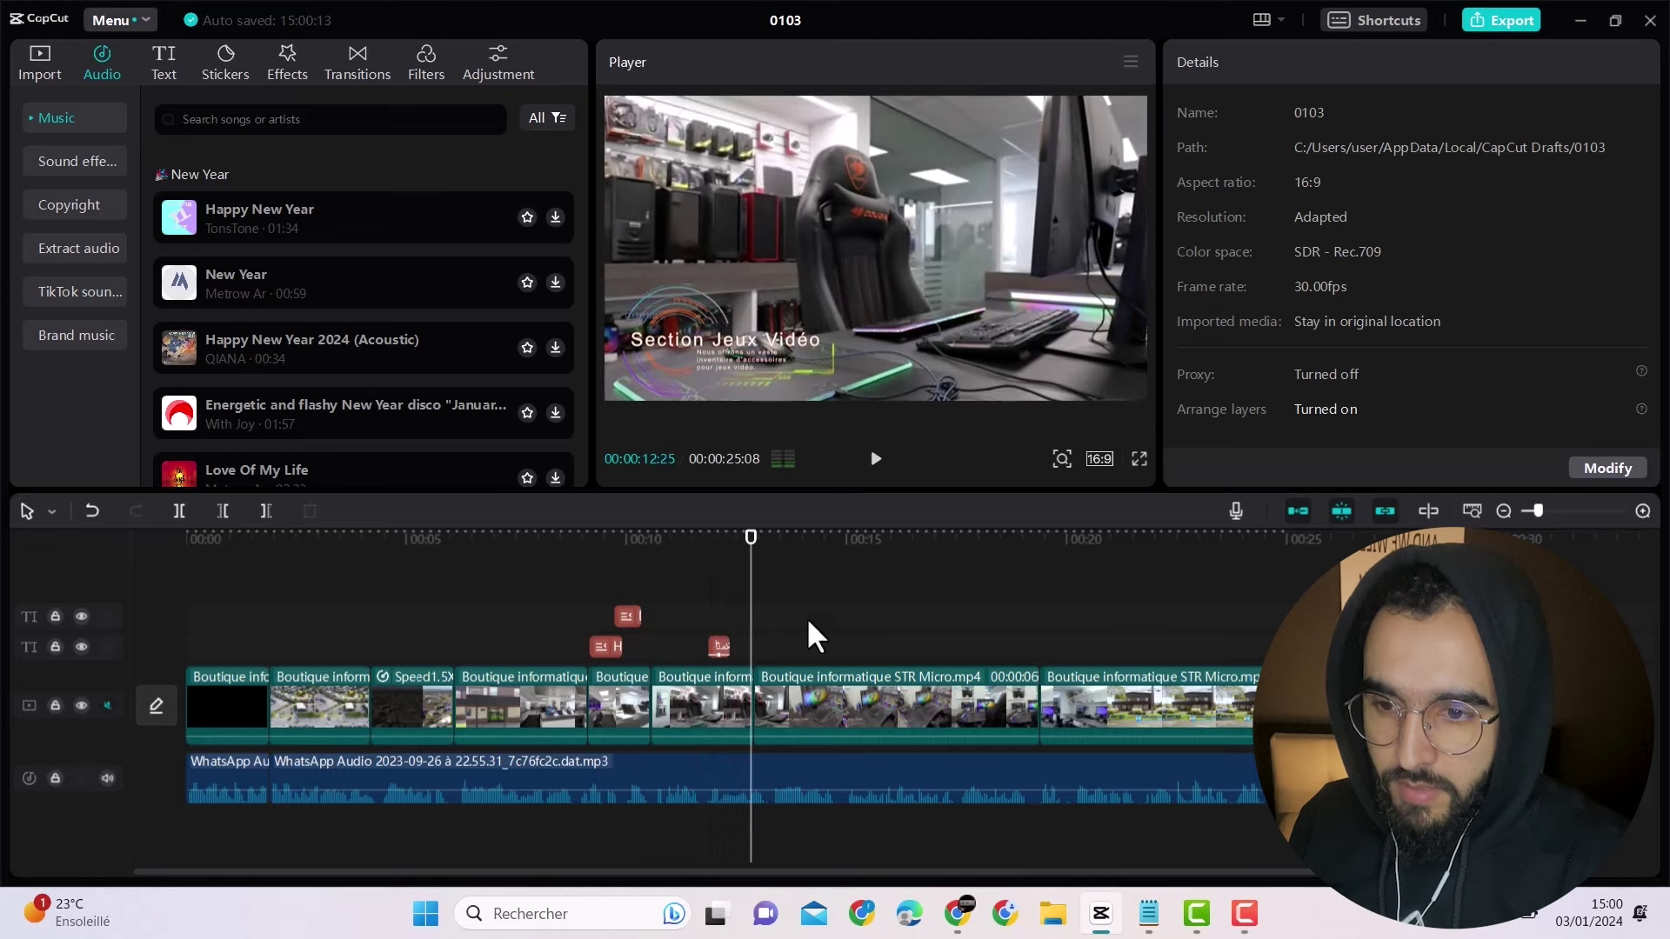
Step: Place the playhead at the start of the short text clip at 00:00:11:26 and browse the sound effects for a woosh
left_click(710, 590)
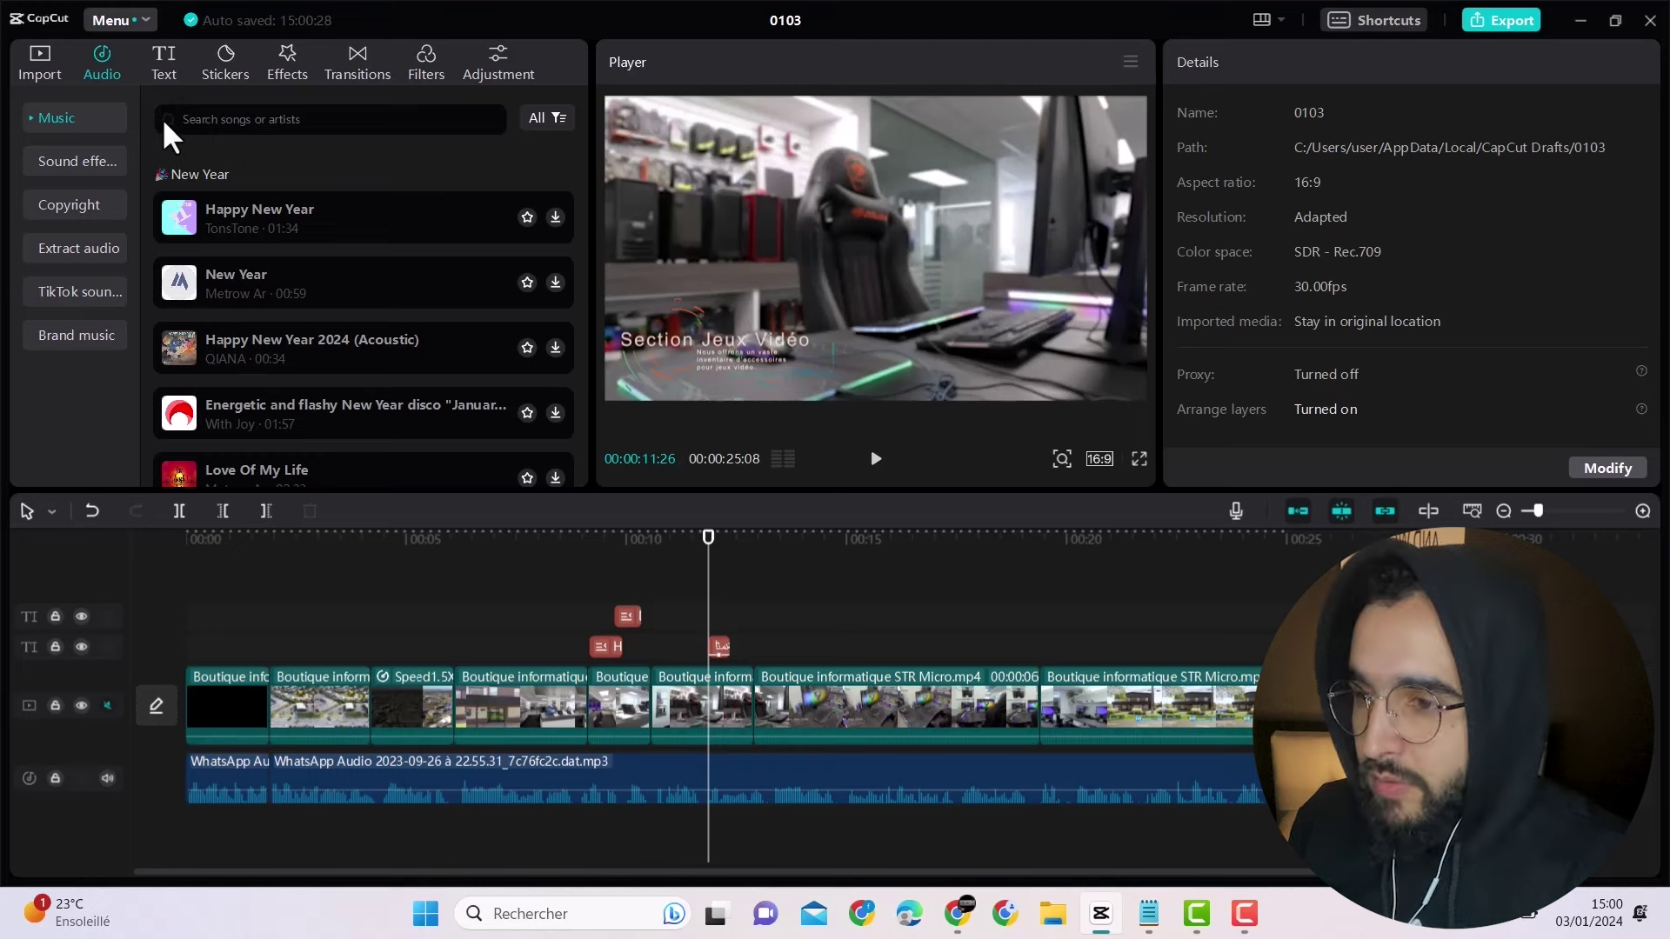
left_click(80, 162)
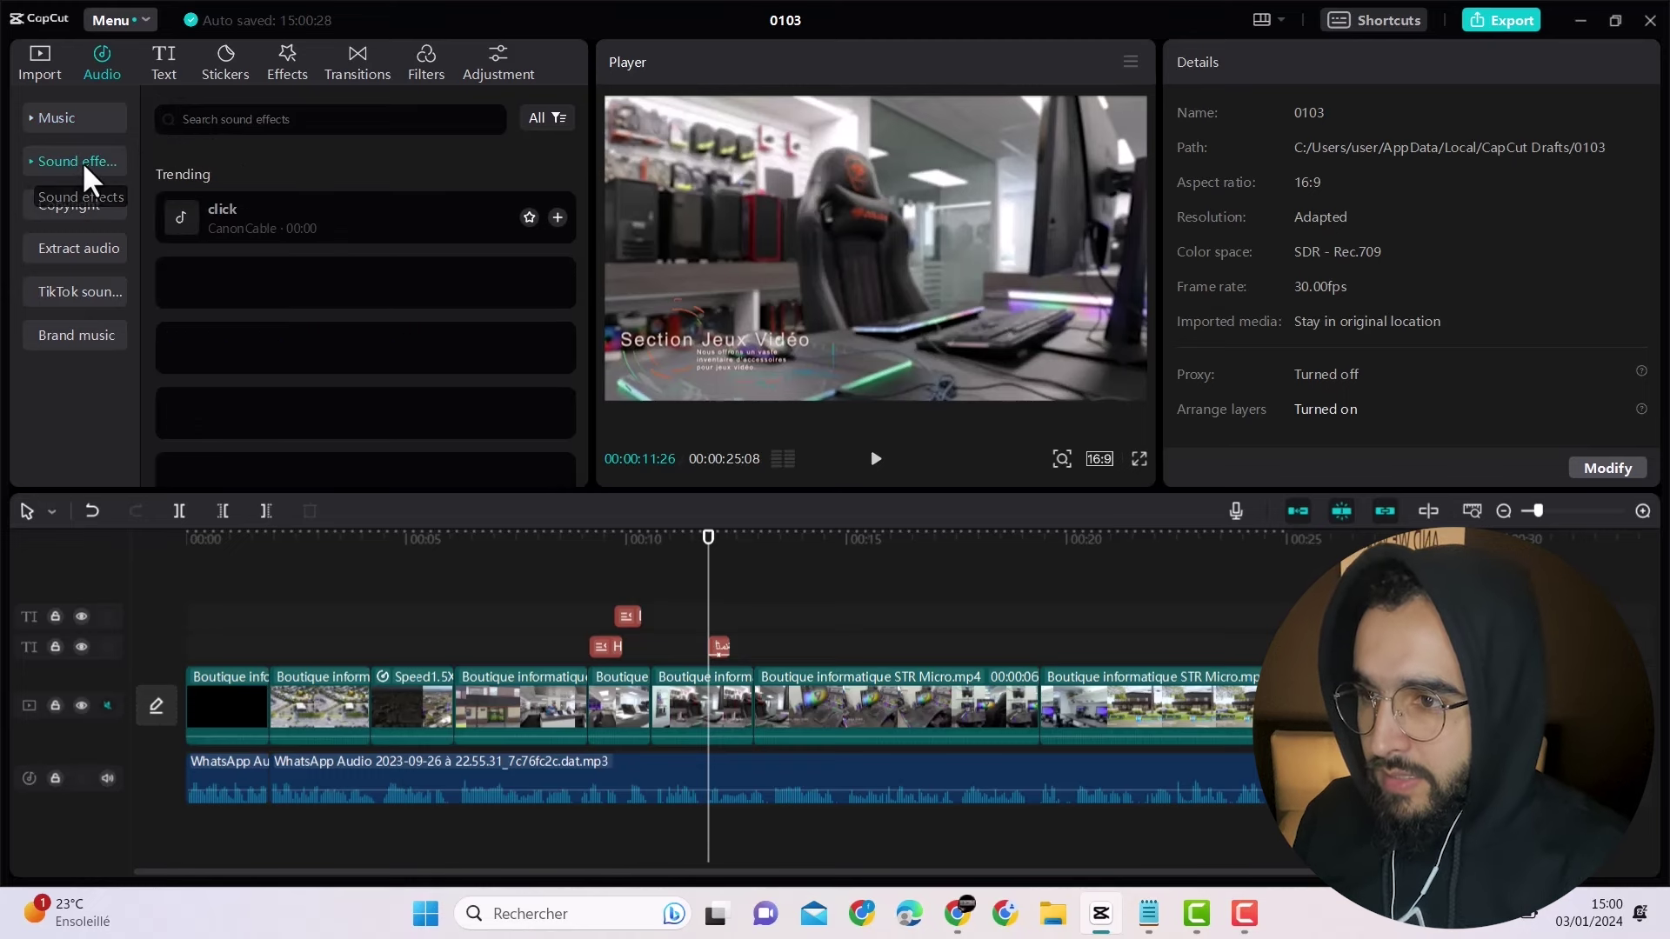
scroll(279, 223, "down", 2)
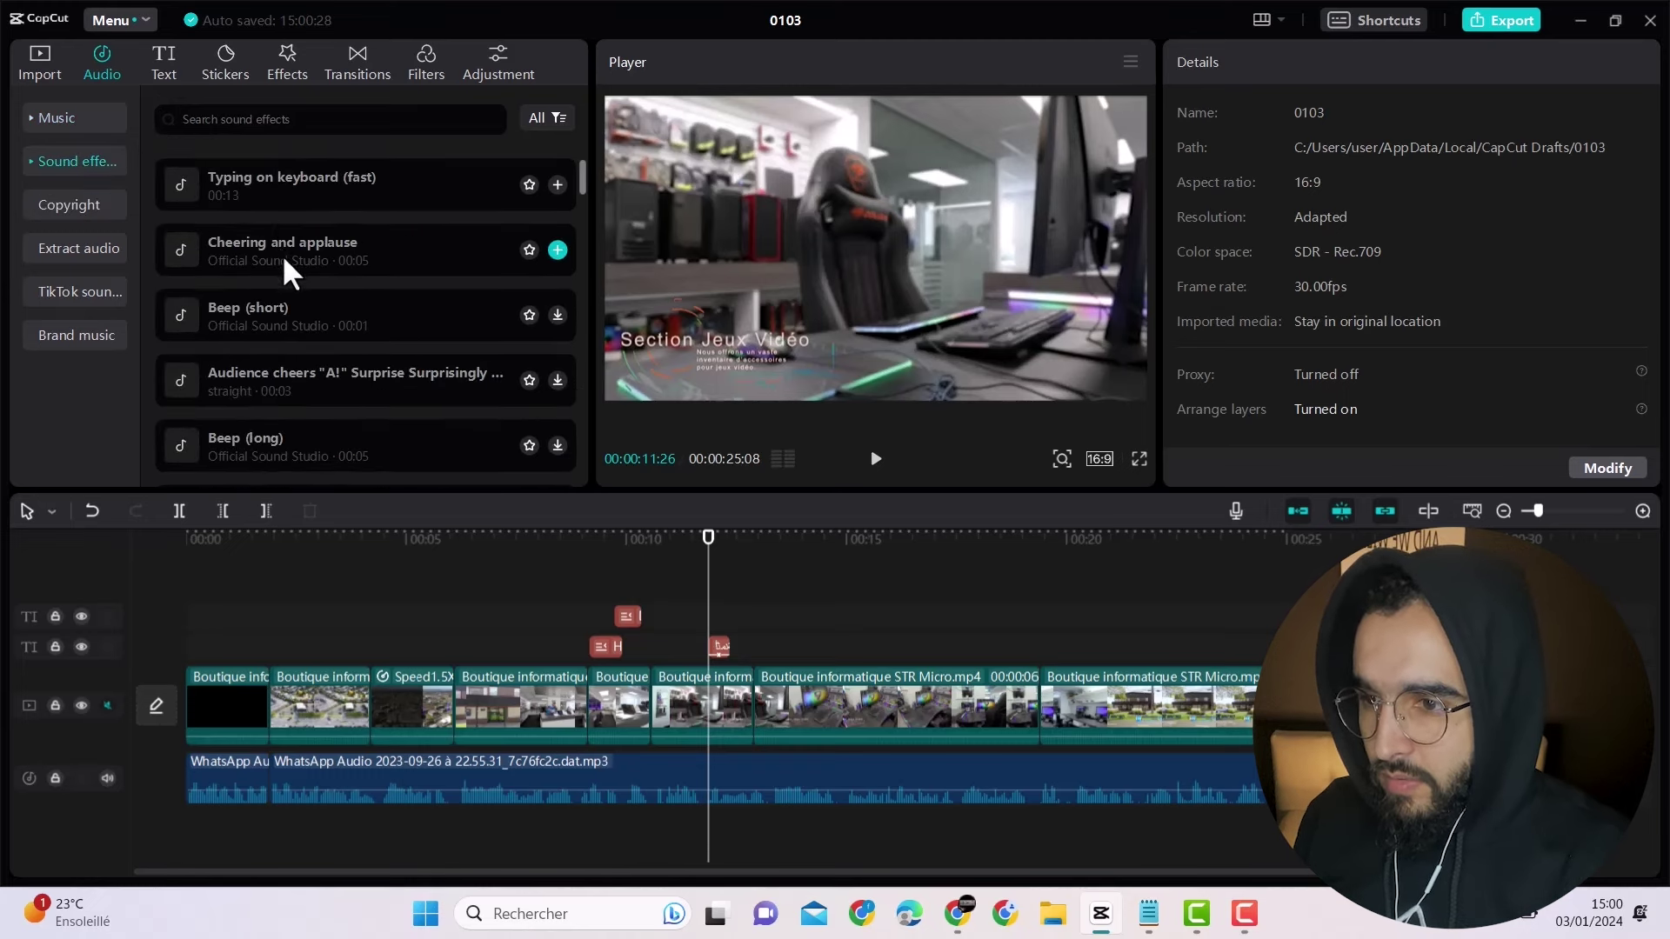
scroll(283, 261, "down", 8)
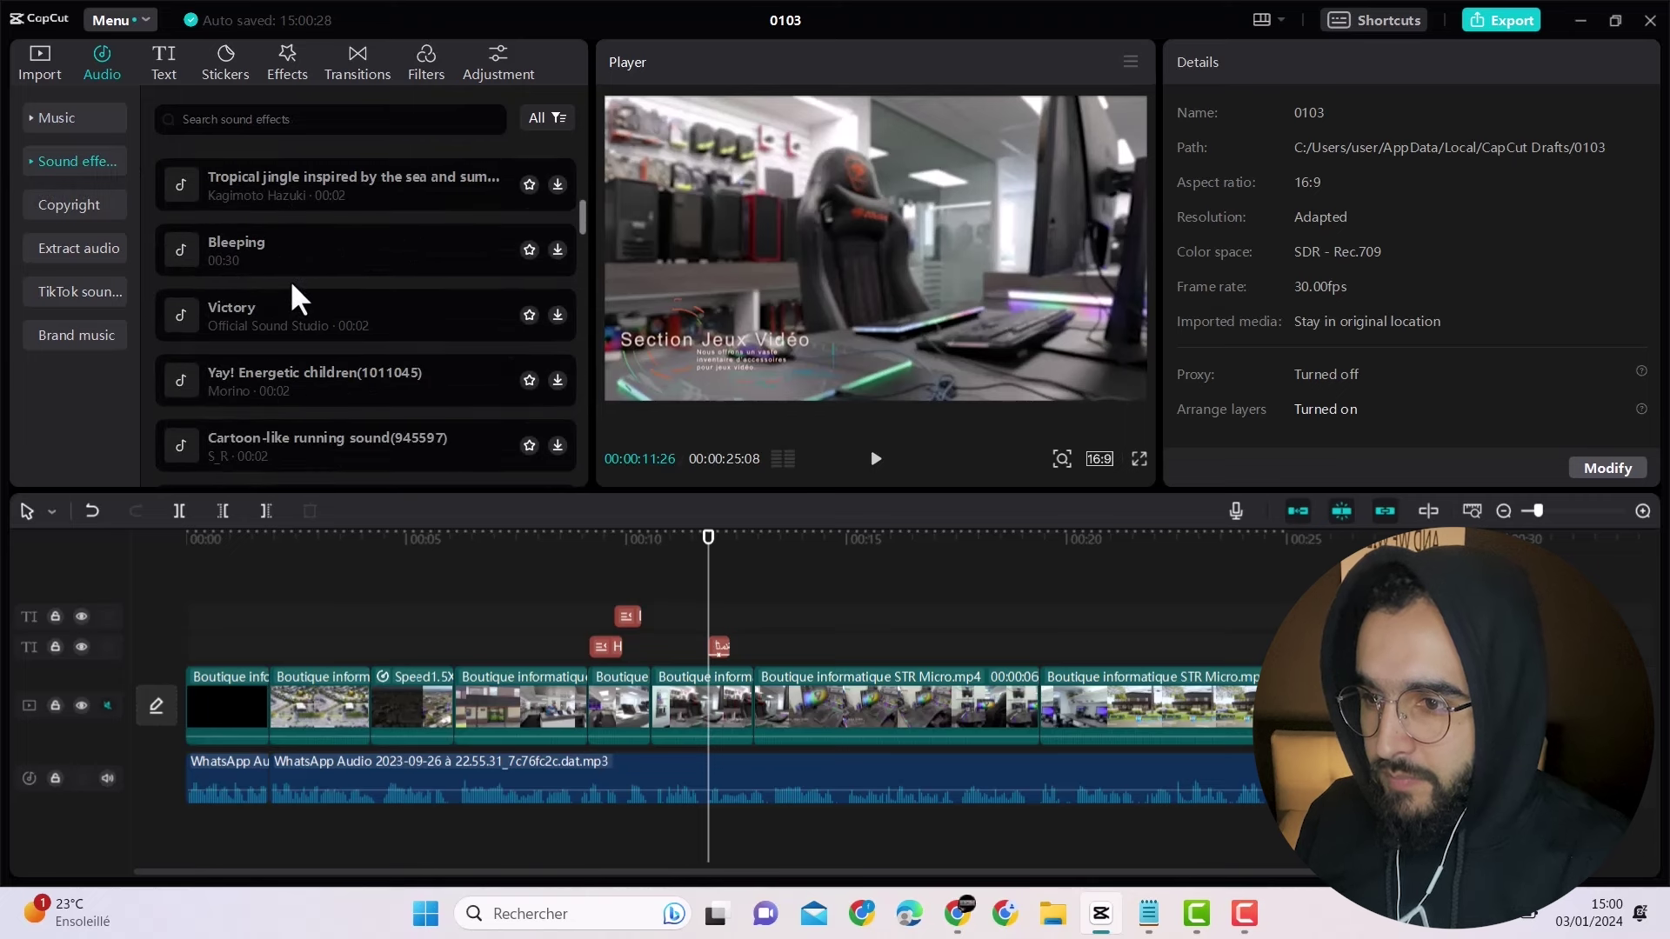
scroll(291, 285, "down", 5)
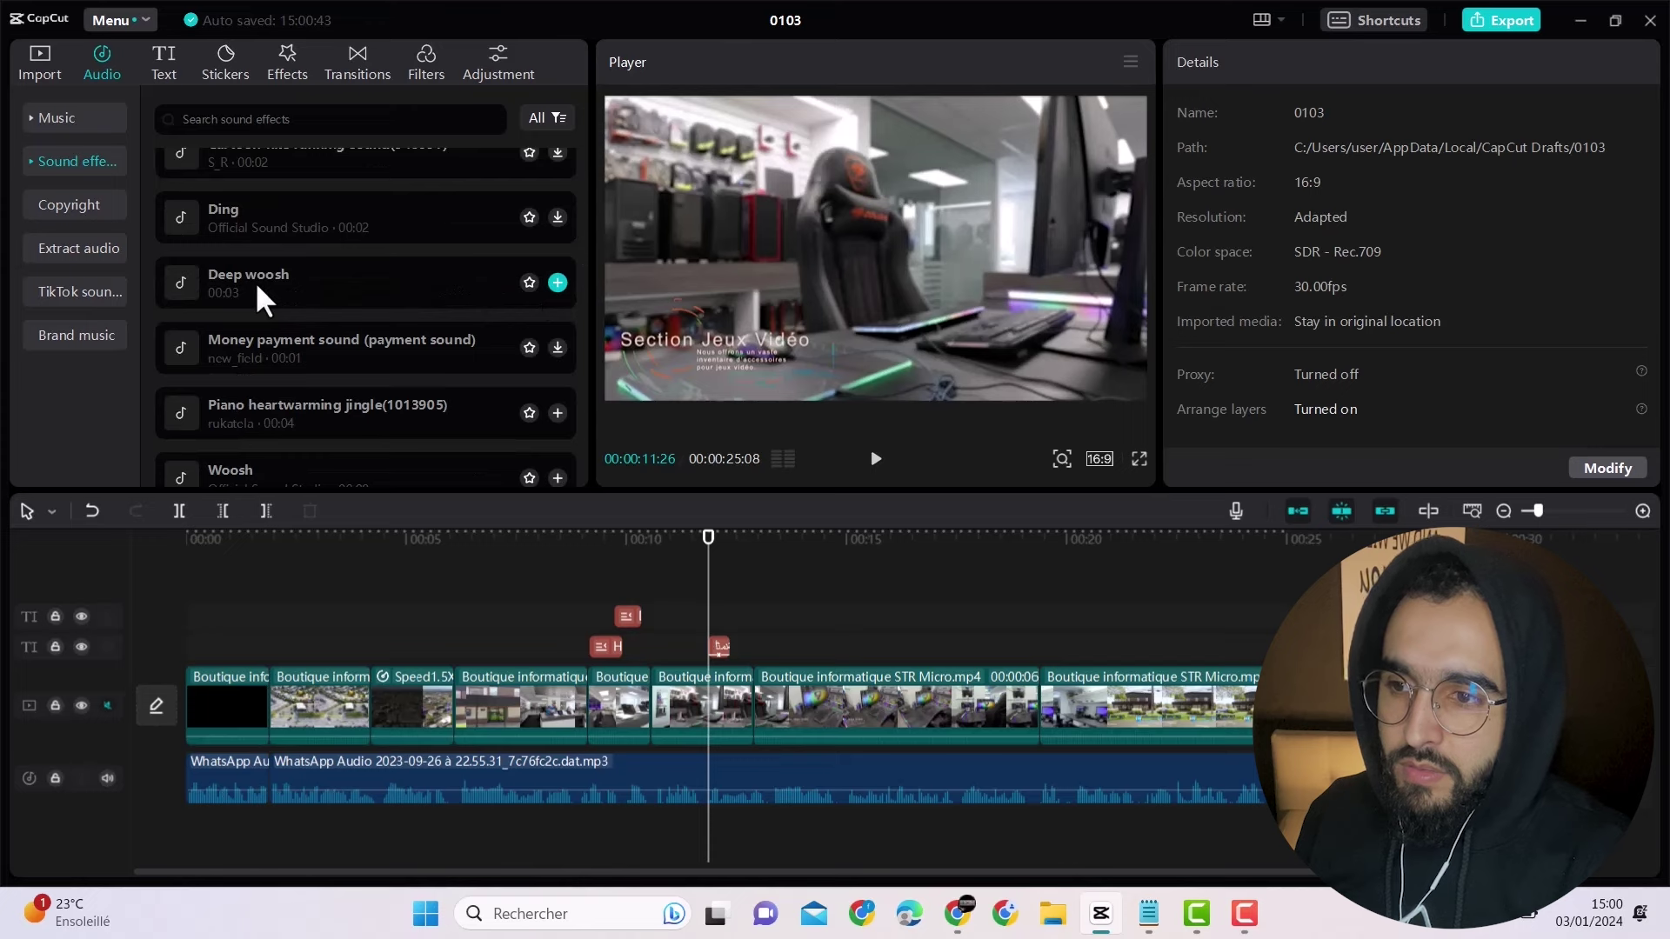
Step: Preview the Deep woosh, Woosh and Ping sound effects
left_click(254, 280)
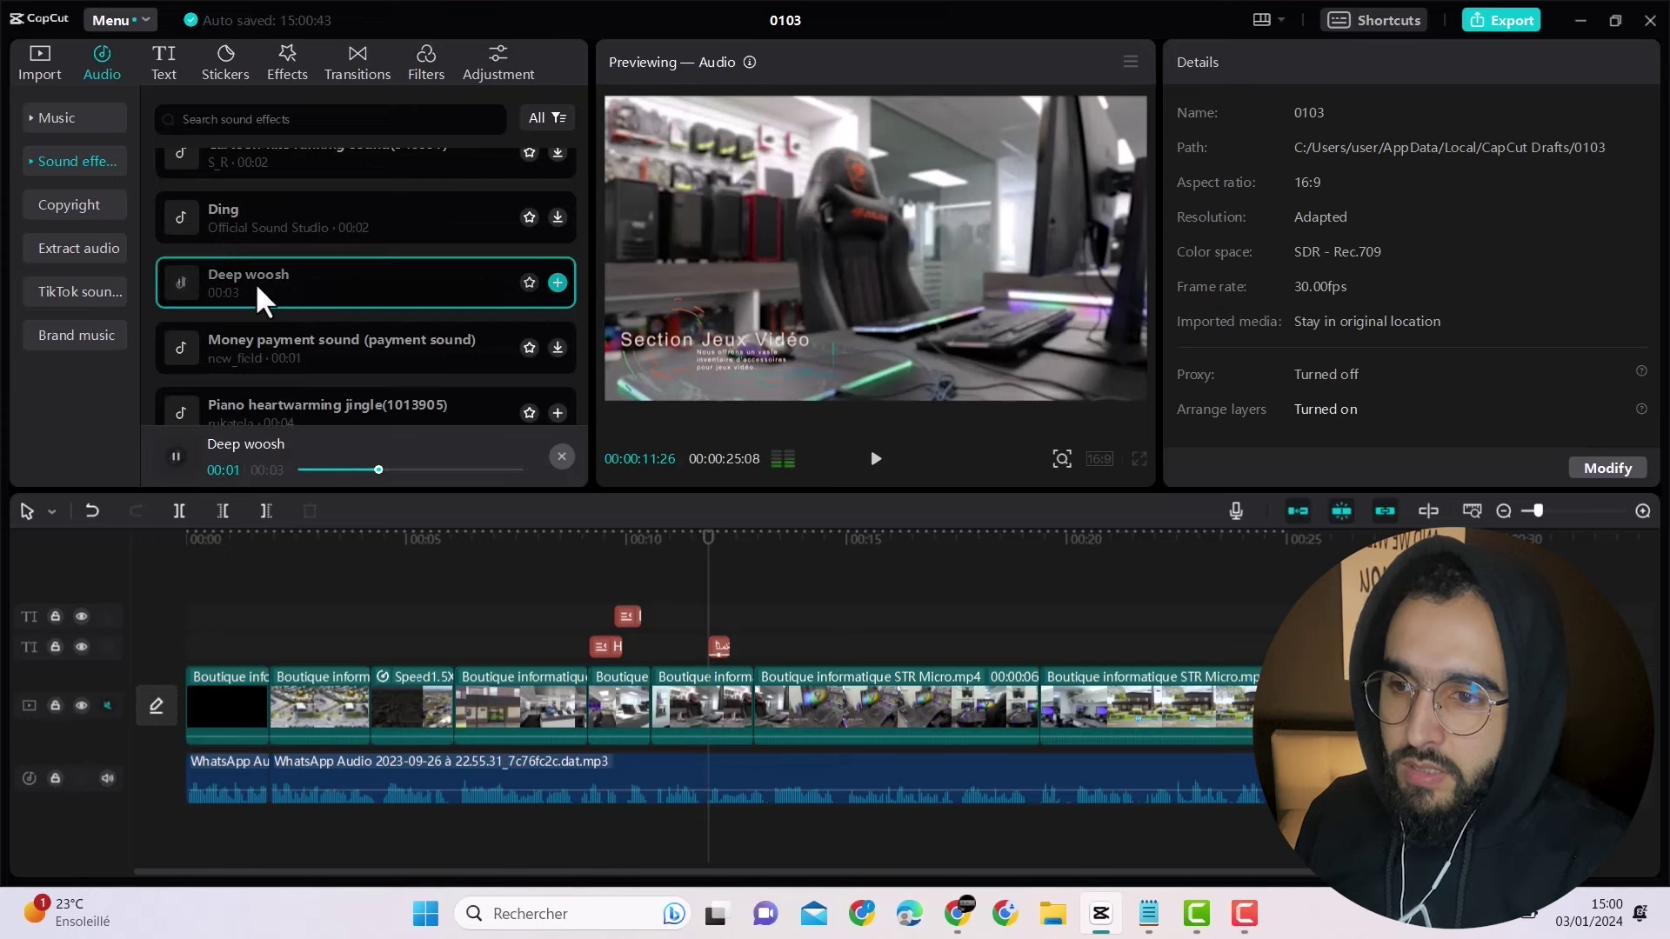
scroll(269, 291, "down", 2)
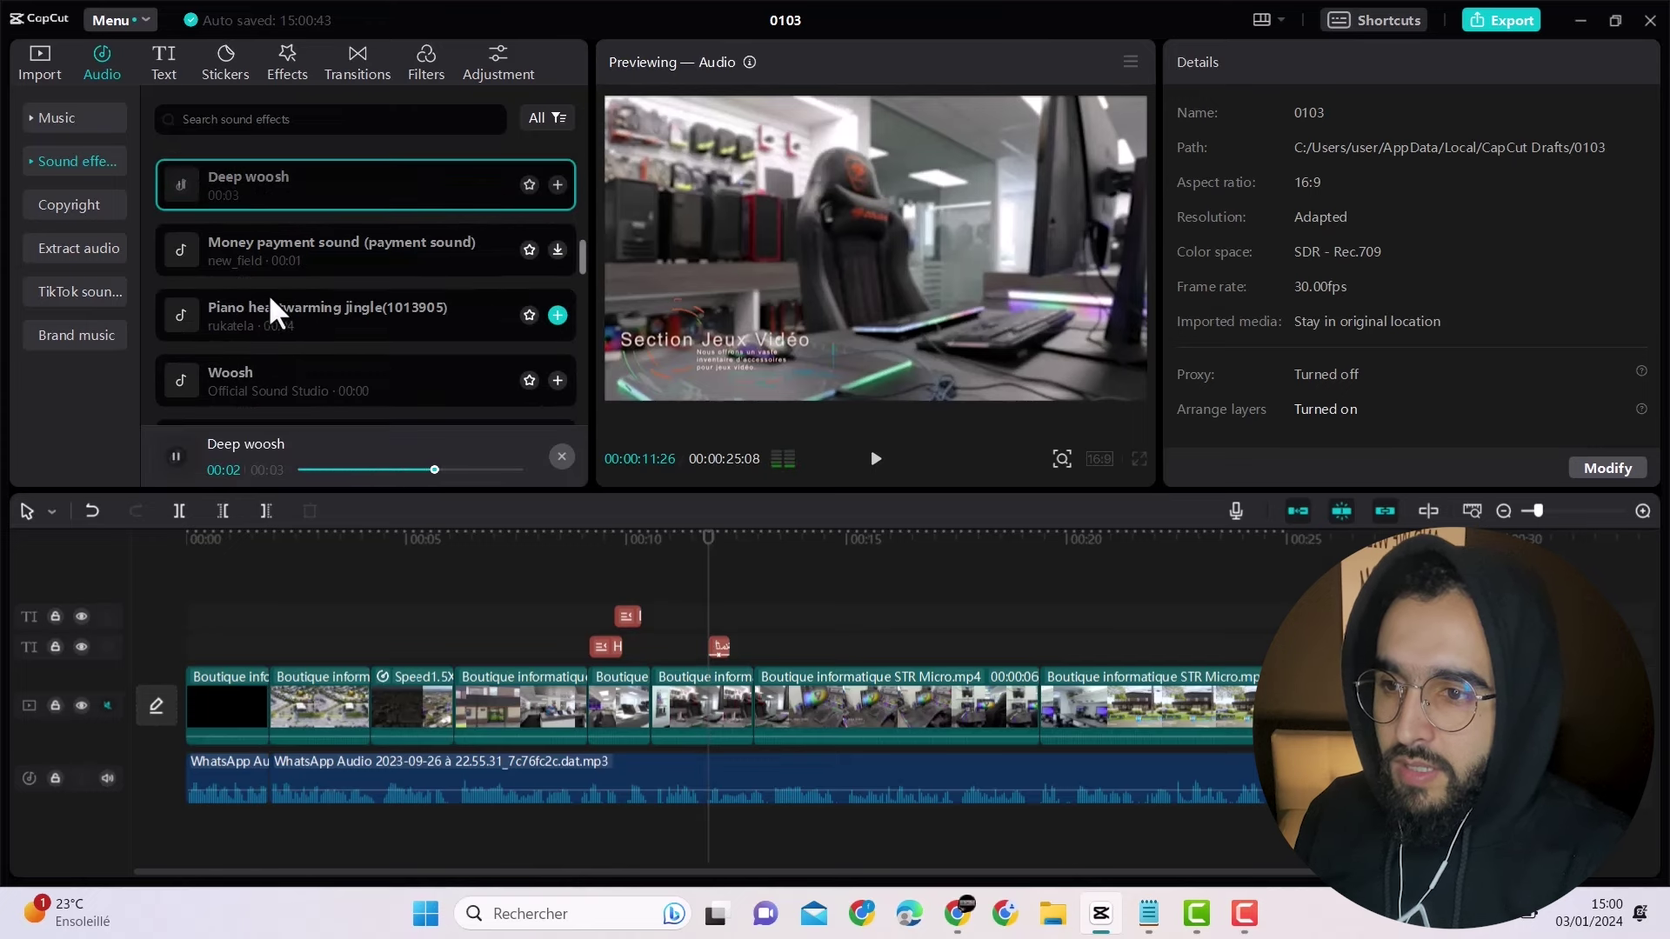
left_click(285, 367)
scroll(300, 379, "down", 2)
scroll(305, 322, "down", 6)
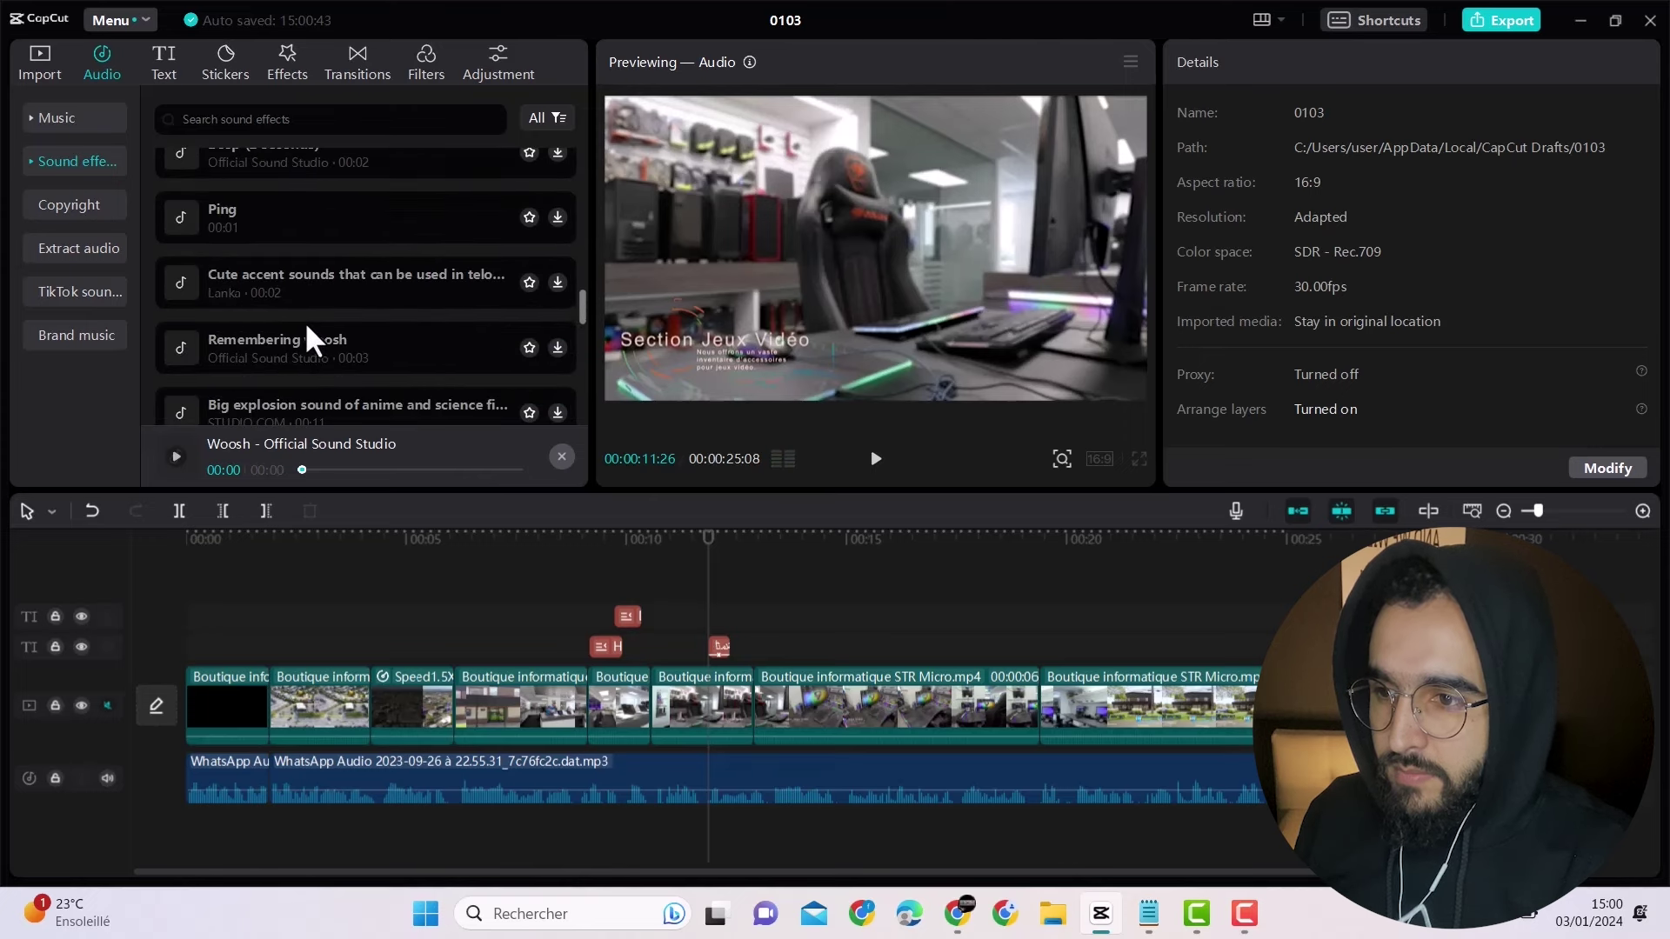
left_click(252, 205)
scroll(277, 289, "down", 3)
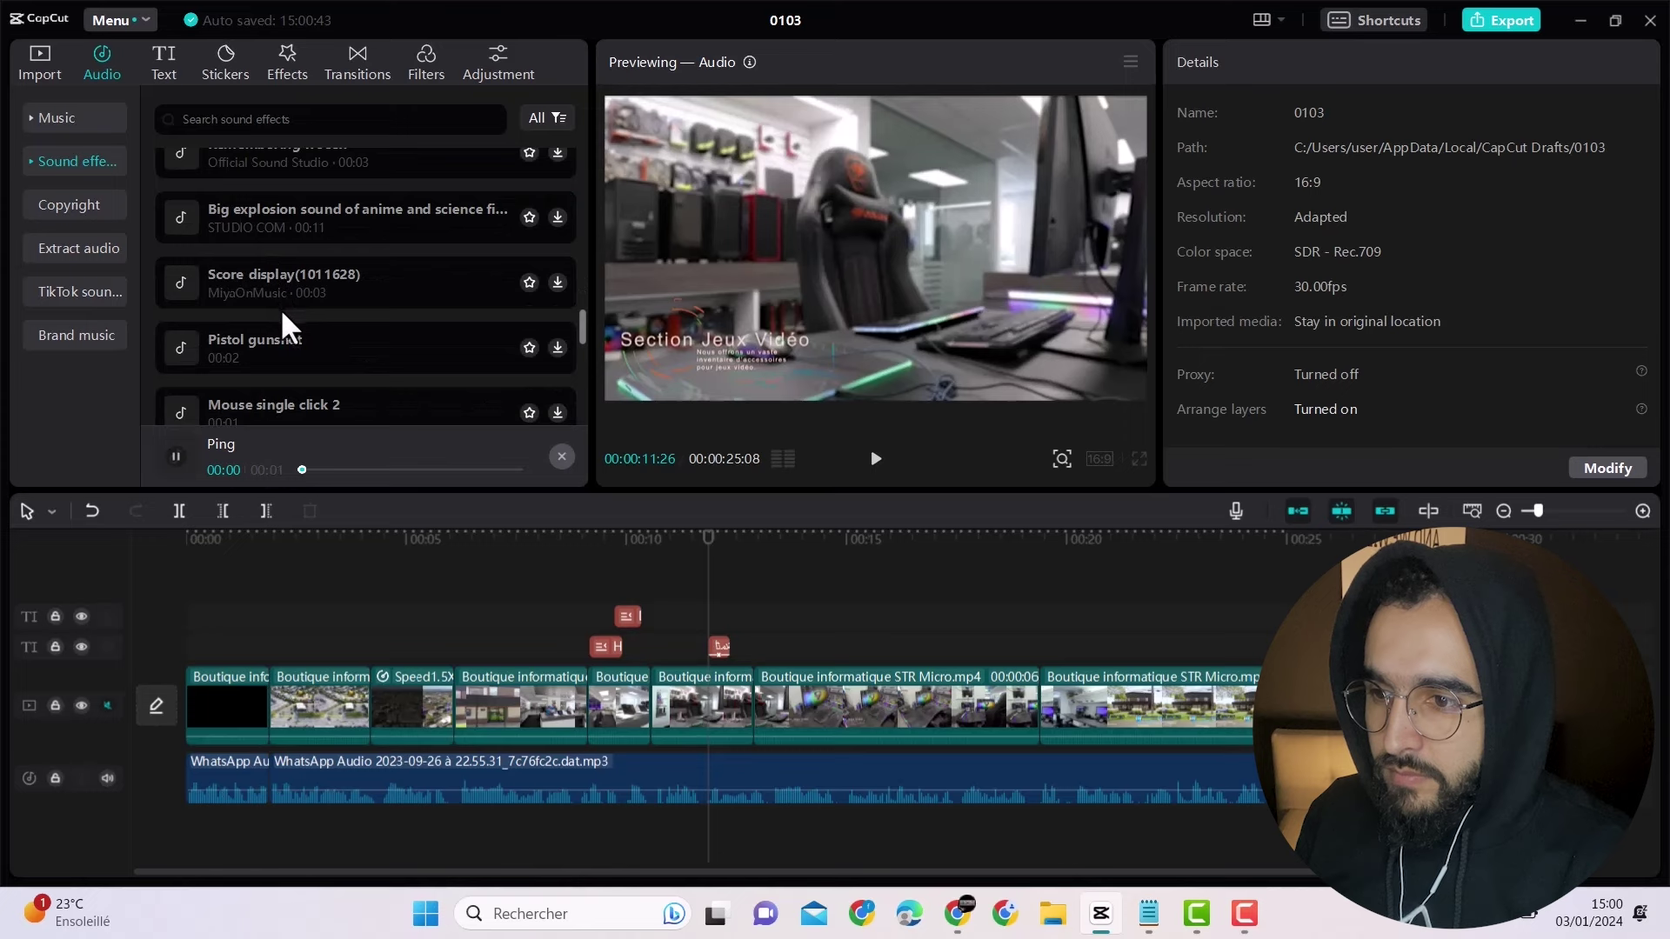
Step: Preview the Woosh effect by Official Sound Studio again and add it on a new audio track at 00:00:11:26
scroll(280, 308, "down", 2)
scroll(281, 308, "down", 3)
scroll(280, 308, "up", 10)
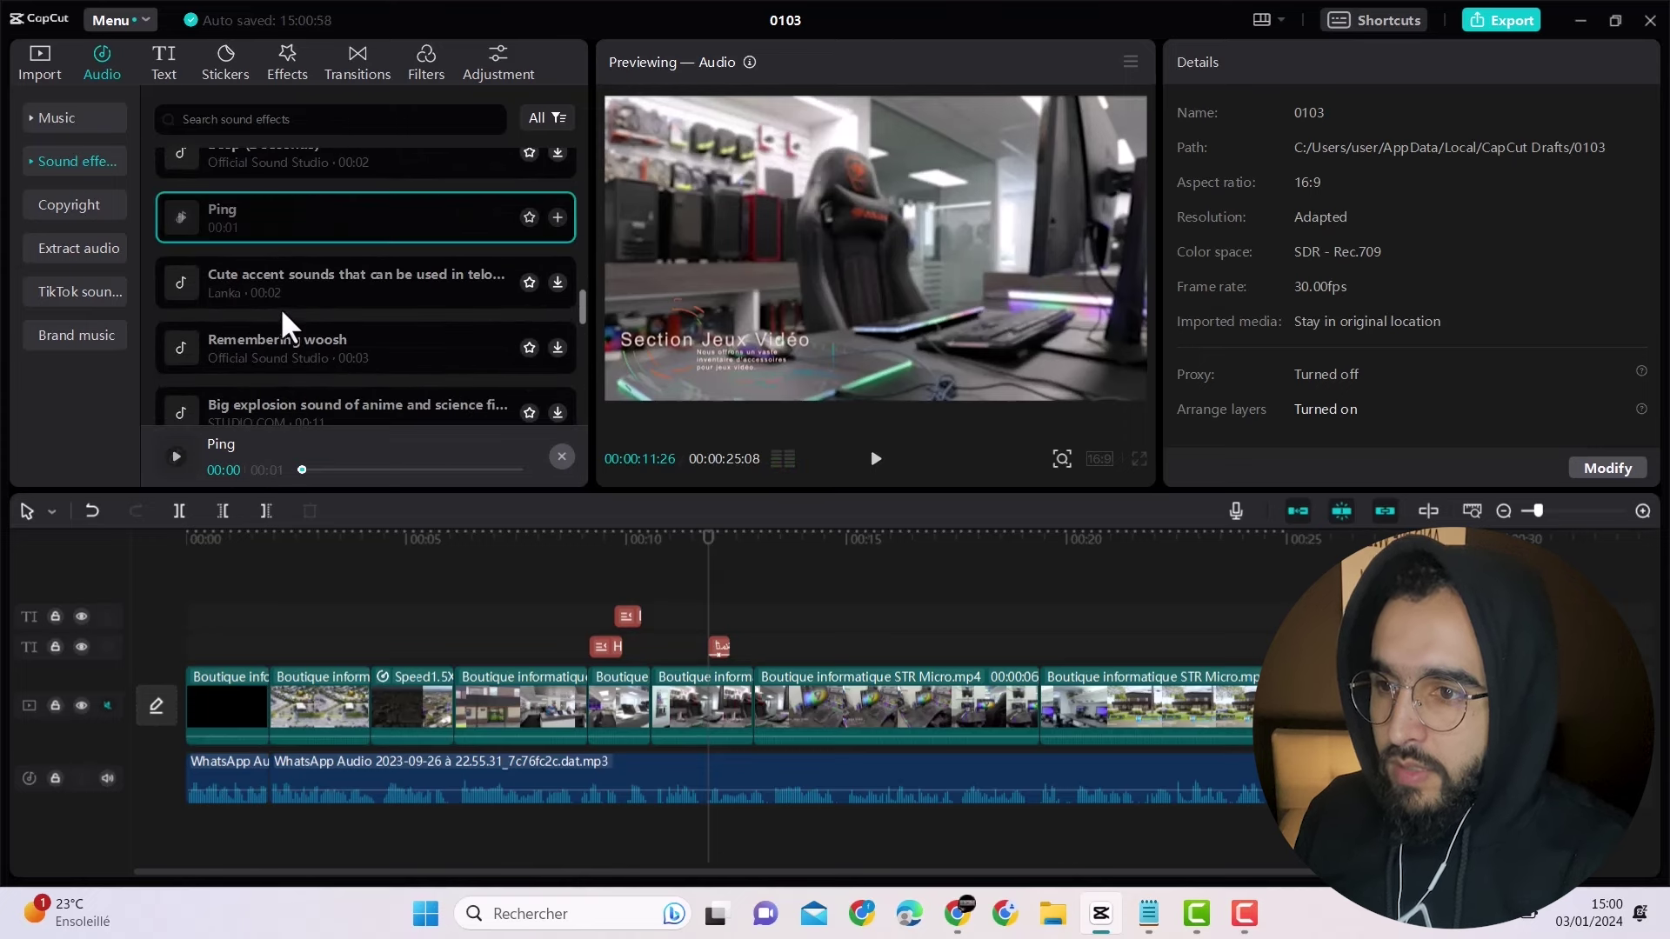
scroll(279, 301, "up", 3)
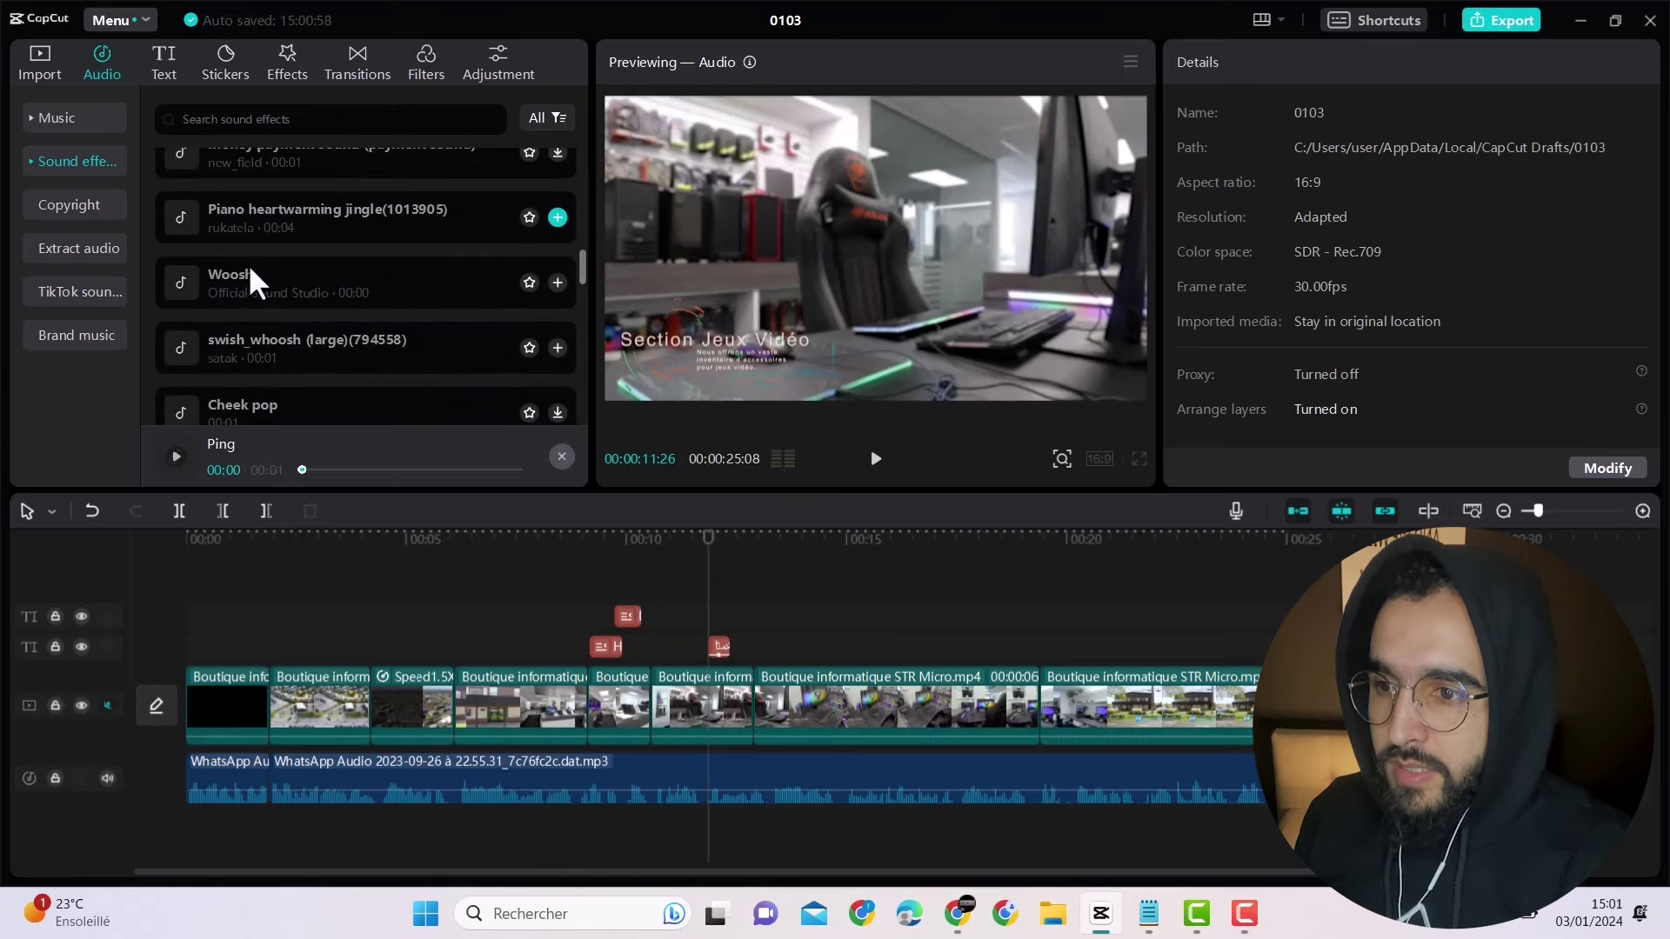
left_click(249, 275)
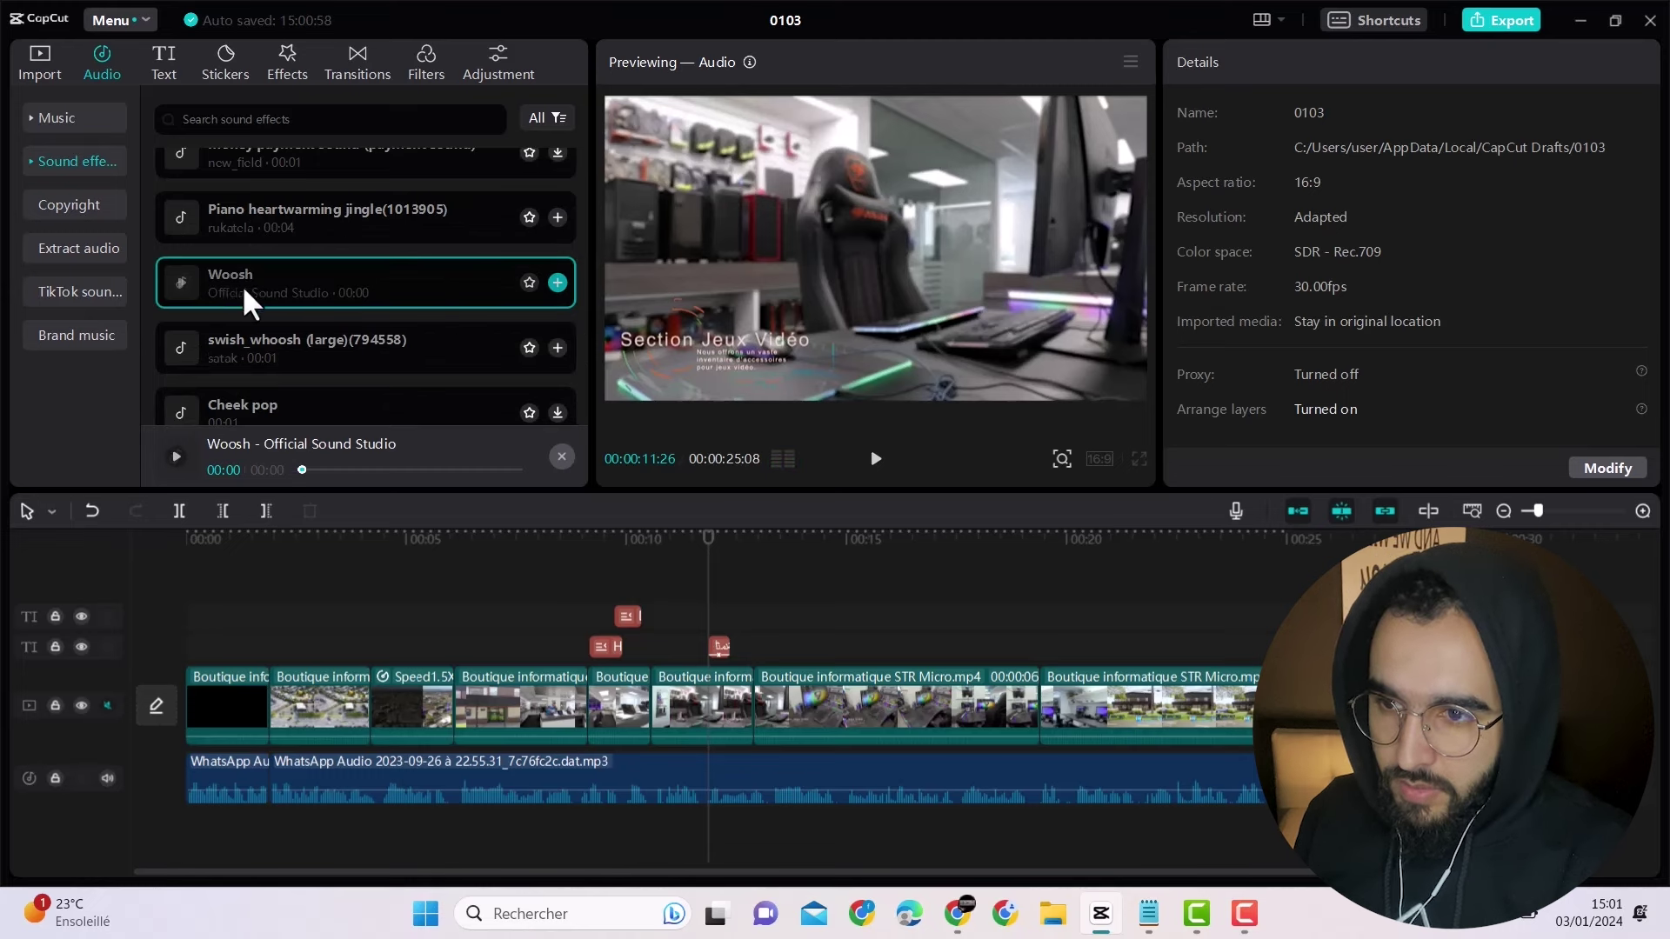
mouse_move(242, 284)
left_mouse_down()
mouse_move(690, 582)
mouse_move(741, 771)
mouse_move(720, 856)
mouse_move(710, 838)
left_mouse_up()
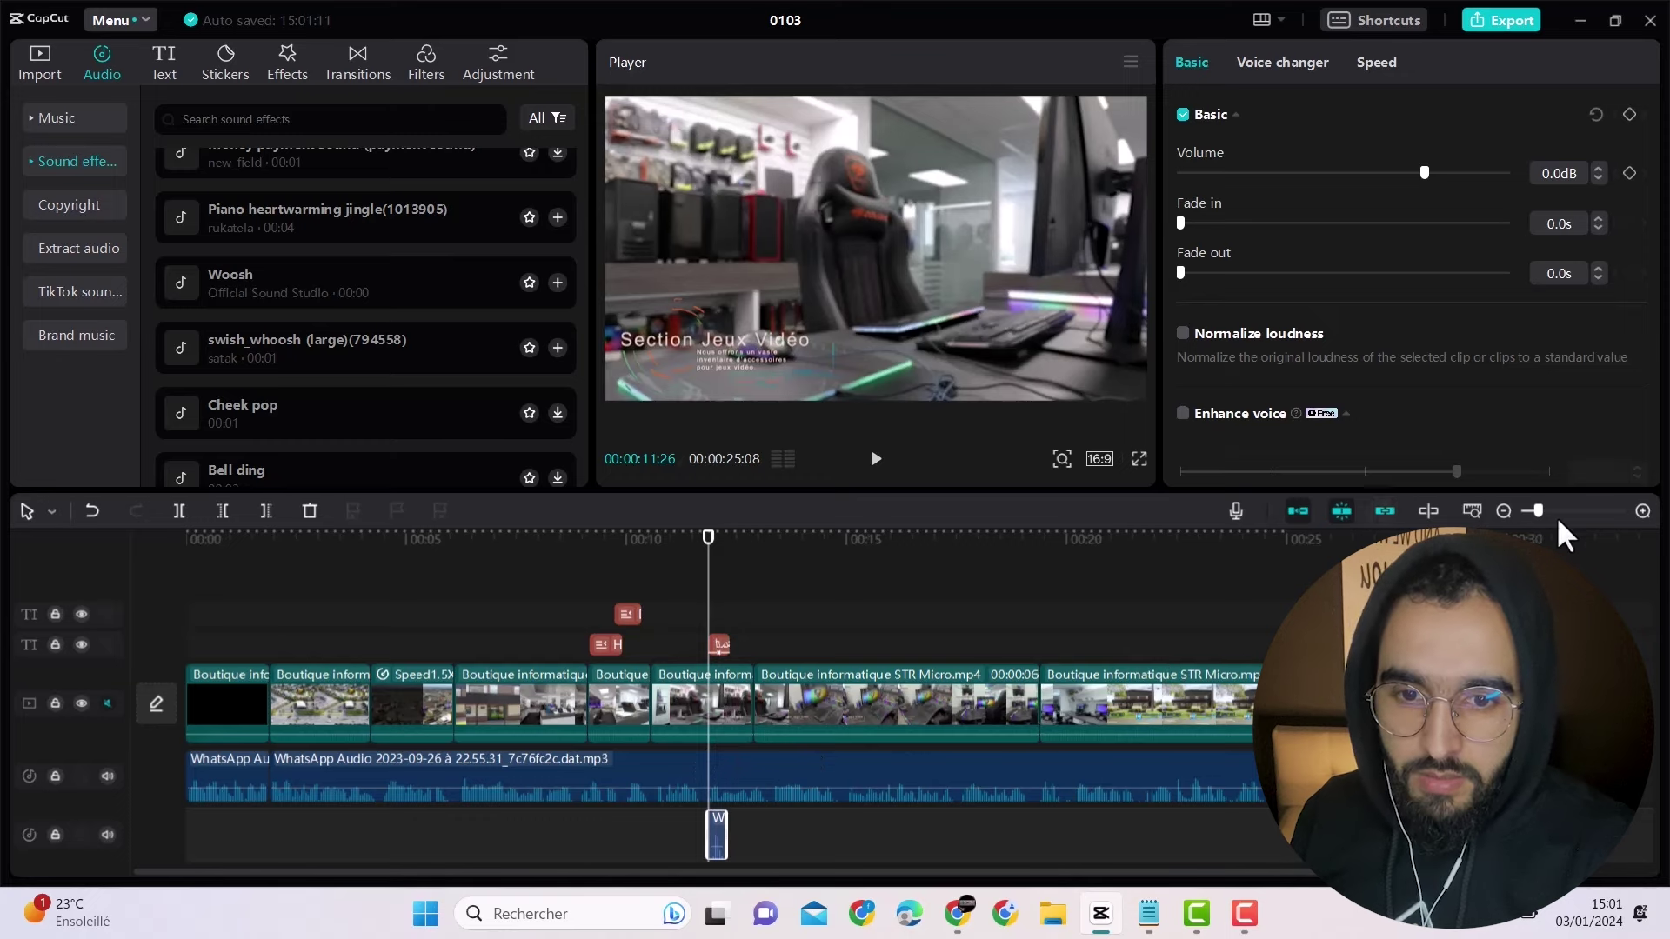
Step: Mute the Woosh audio track and play the timeline from 00:00:11:21, just before the Arabic text
left_click_drag(1538, 511, 1565, 511)
left_click(679, 600)
left_click(679, 602)
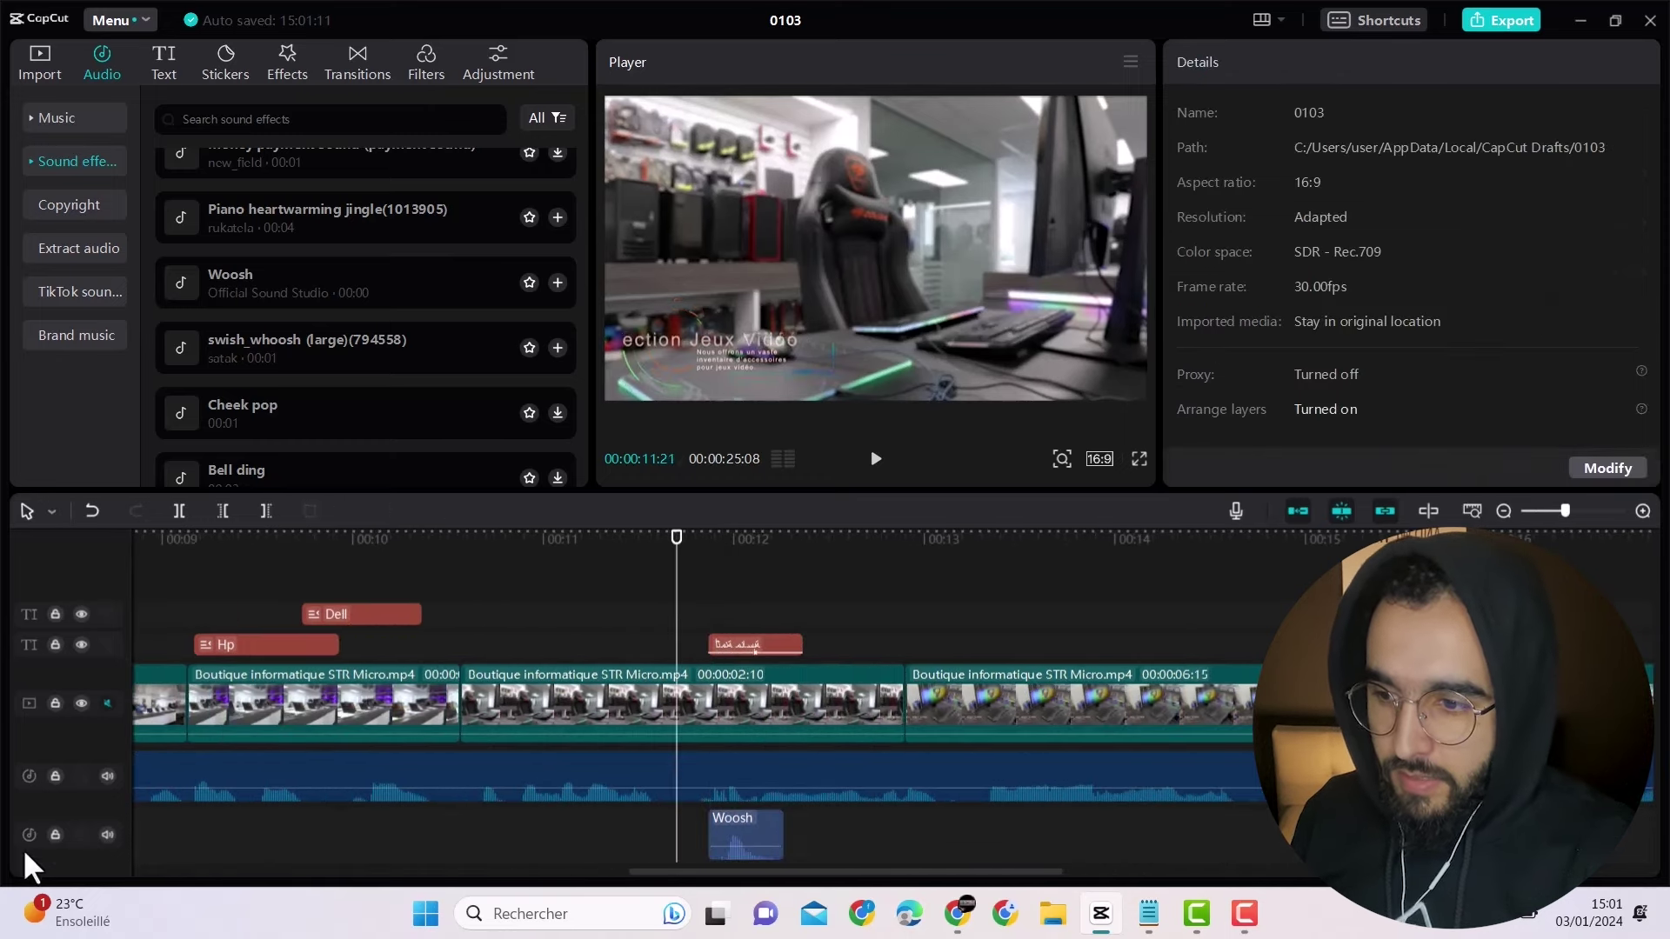
left_click(107, 834)
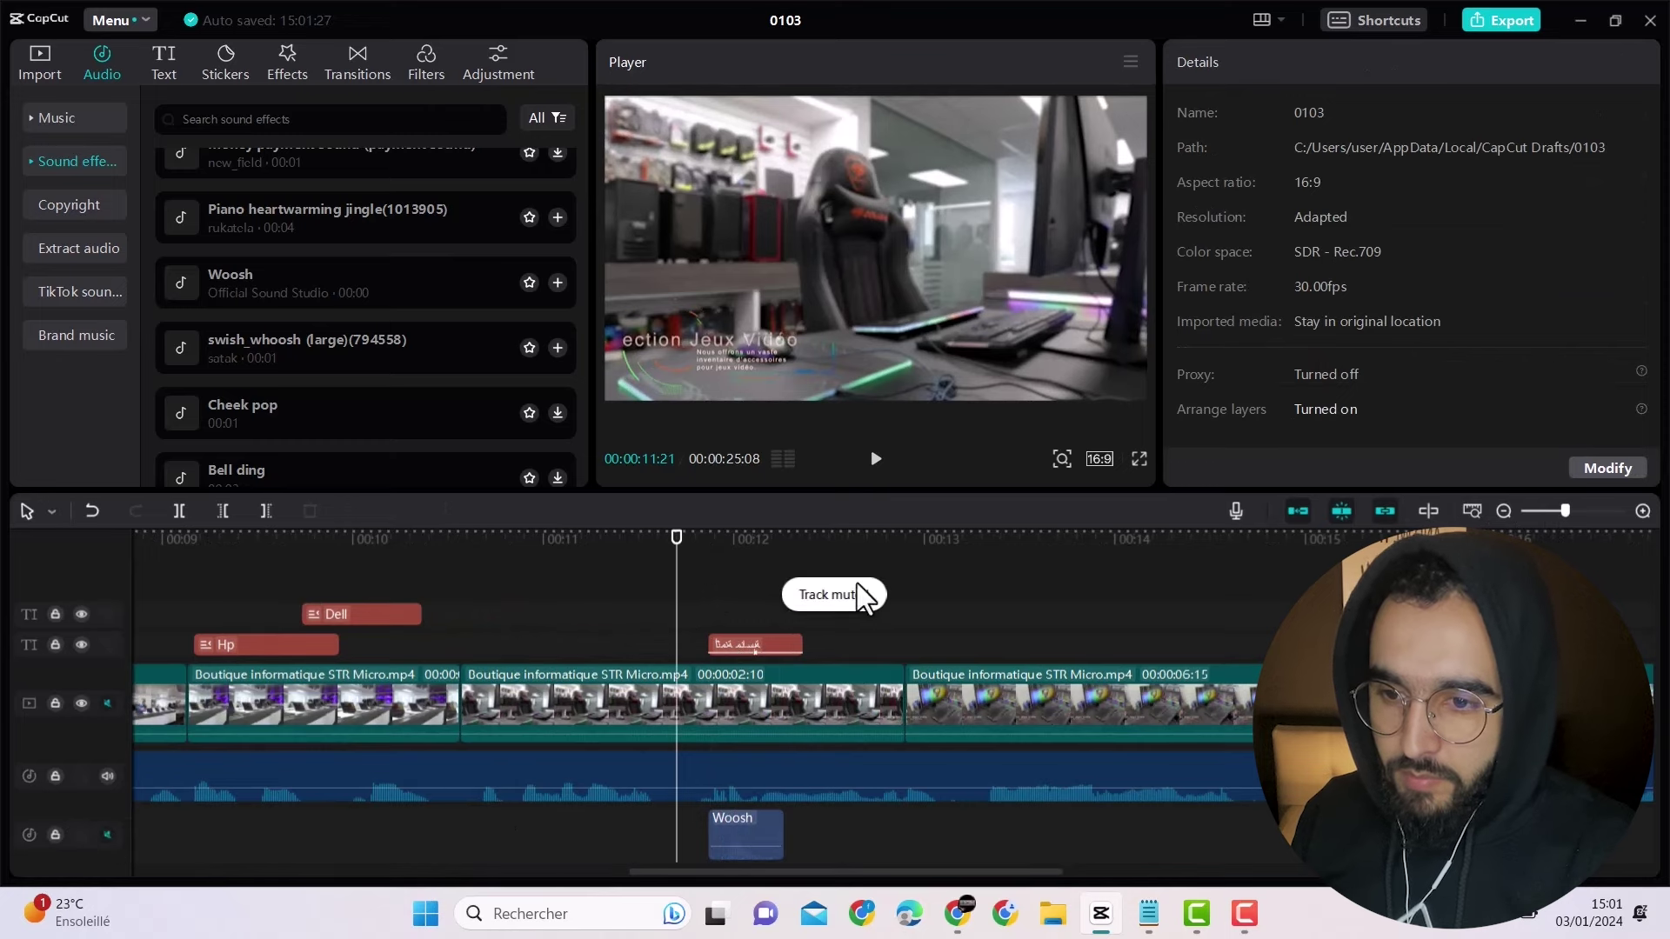
left_click(876, 460)
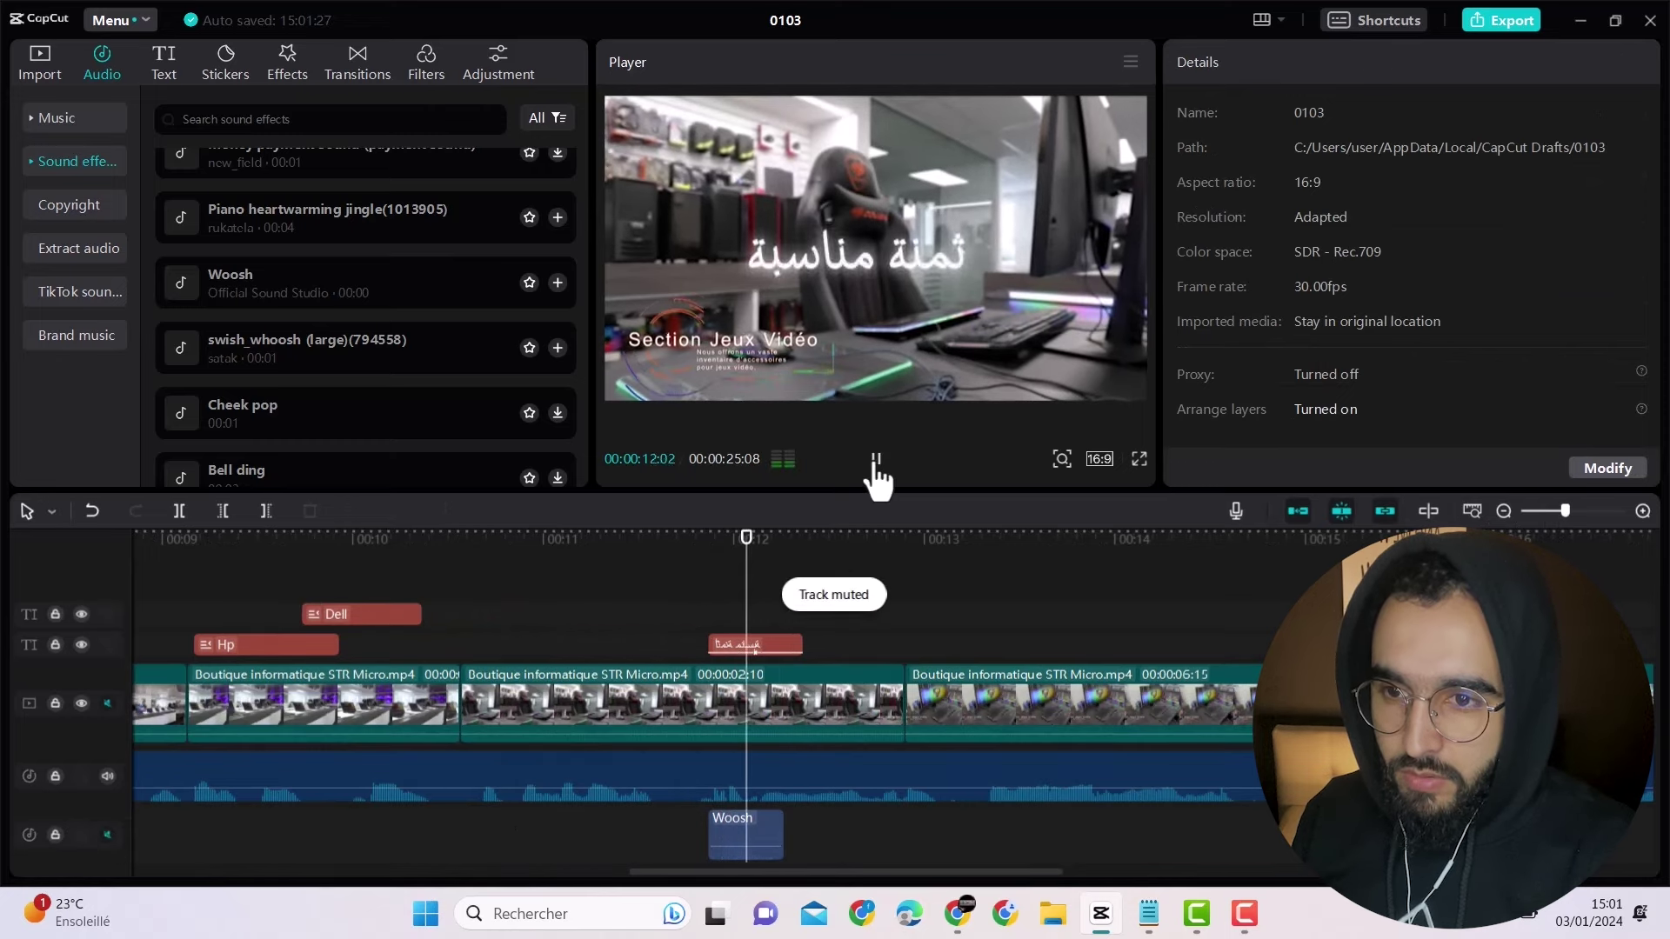
Step: Unmute the Woosh audio track and play the timeline twice from 00:00:11:24, just before the Arabic text
key("space")
left_click(696, 602)
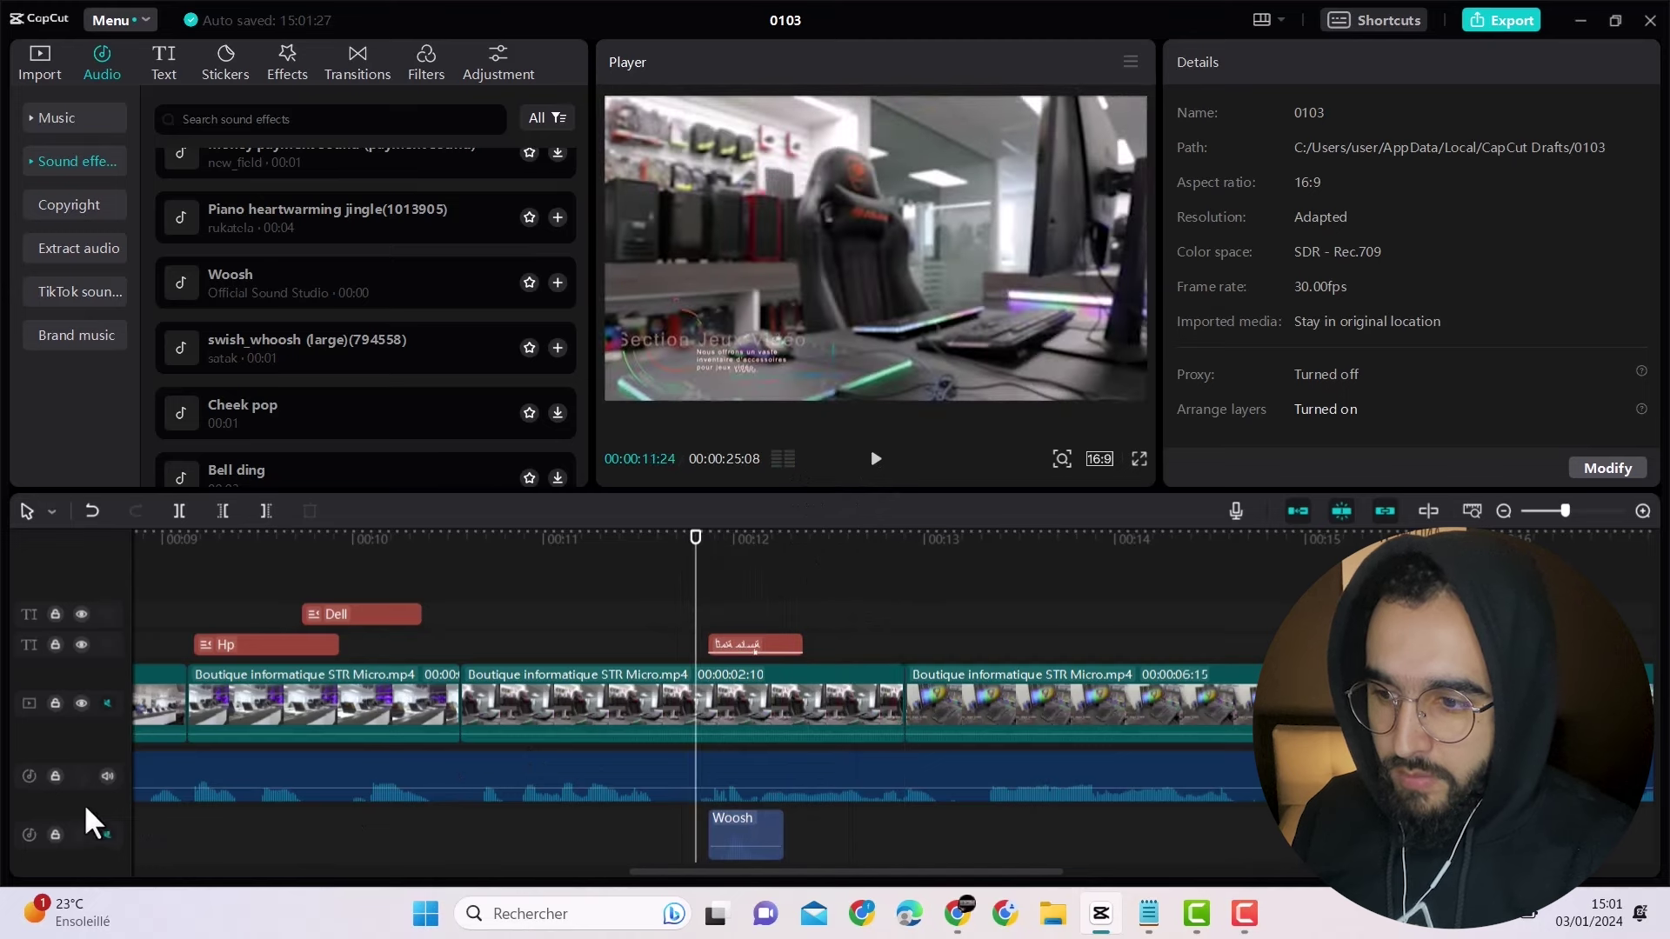
left_click(107, 835)
left_click(876, 460)
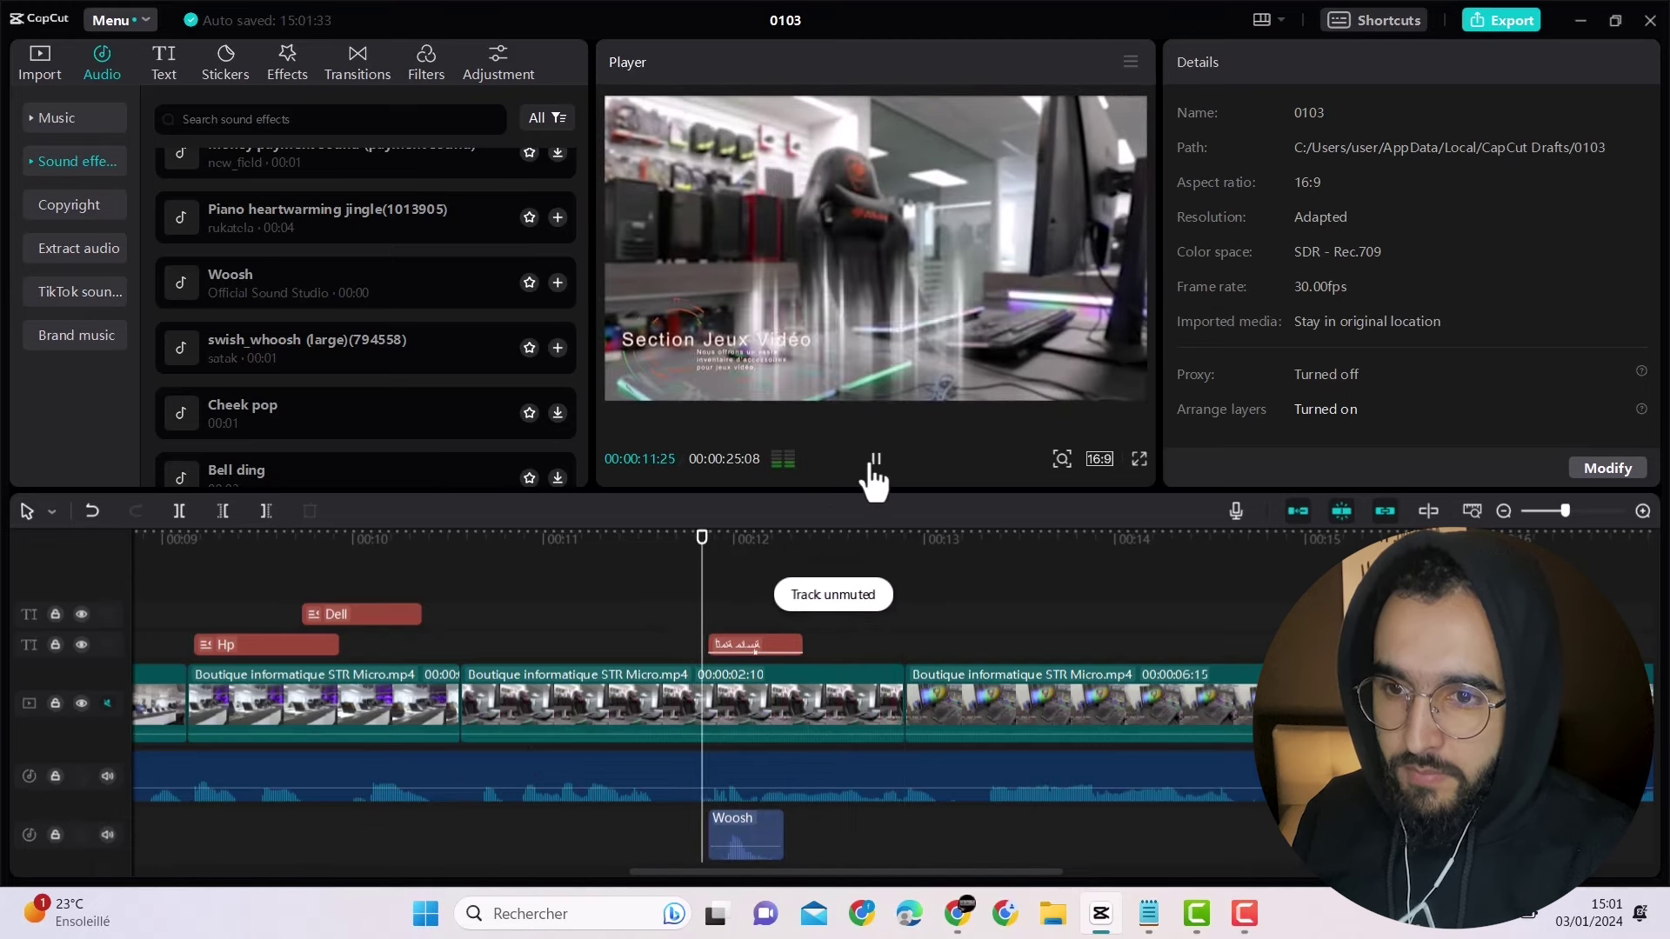
left_click(874, 461)
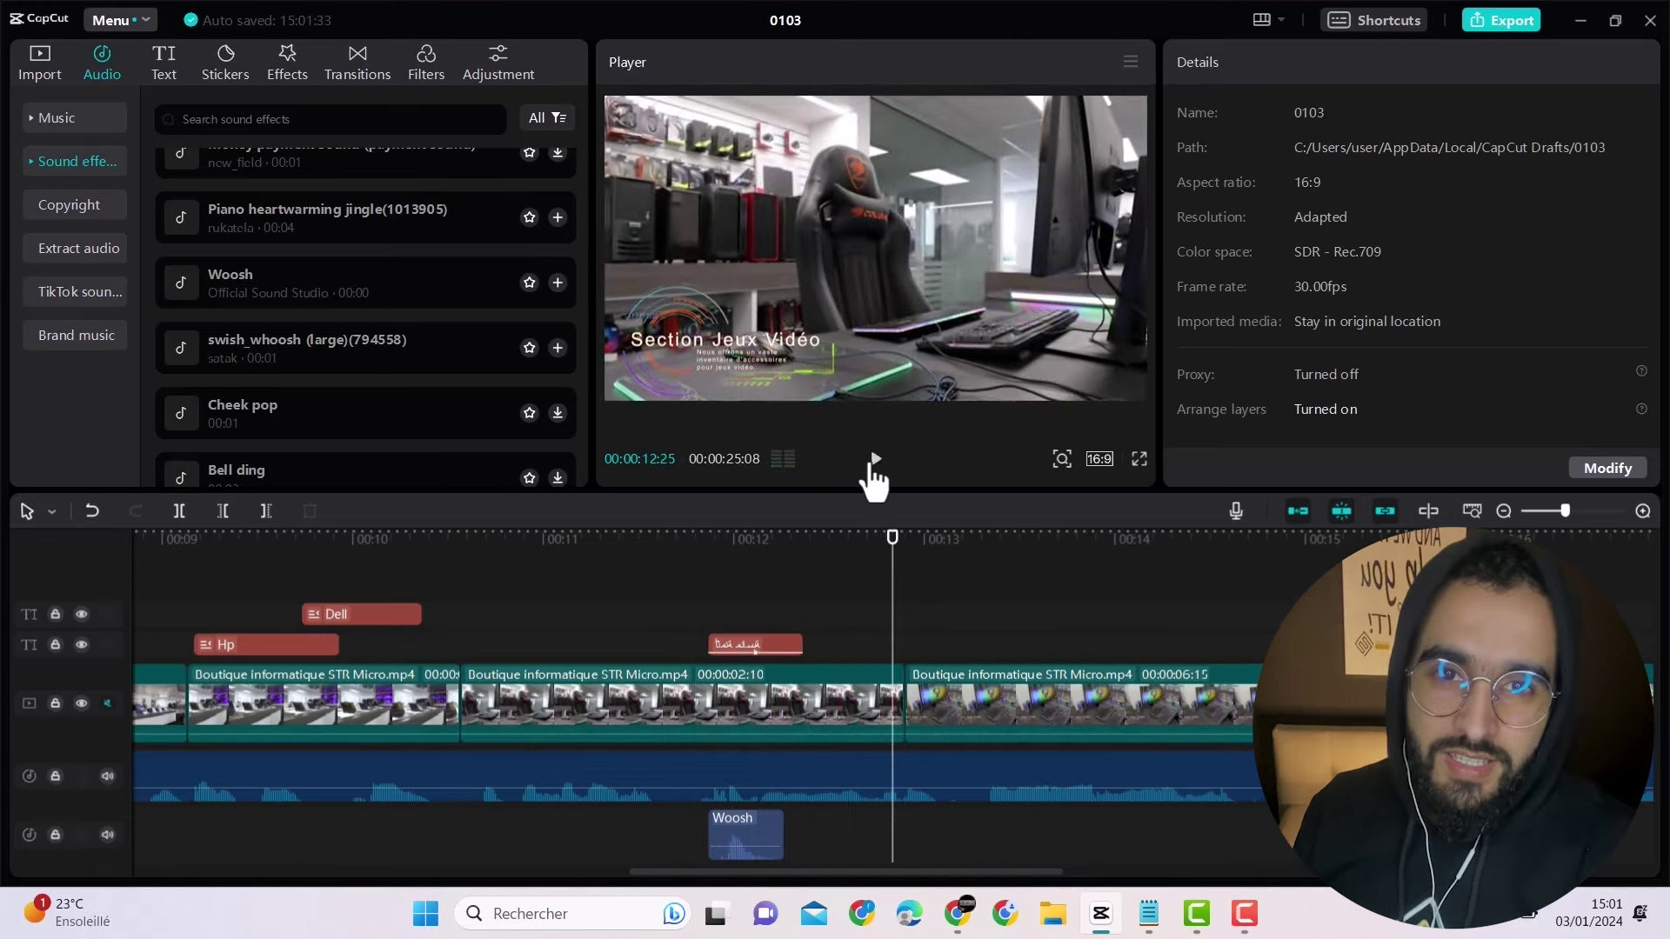
left_click_drag(705, 556, 694, 555)
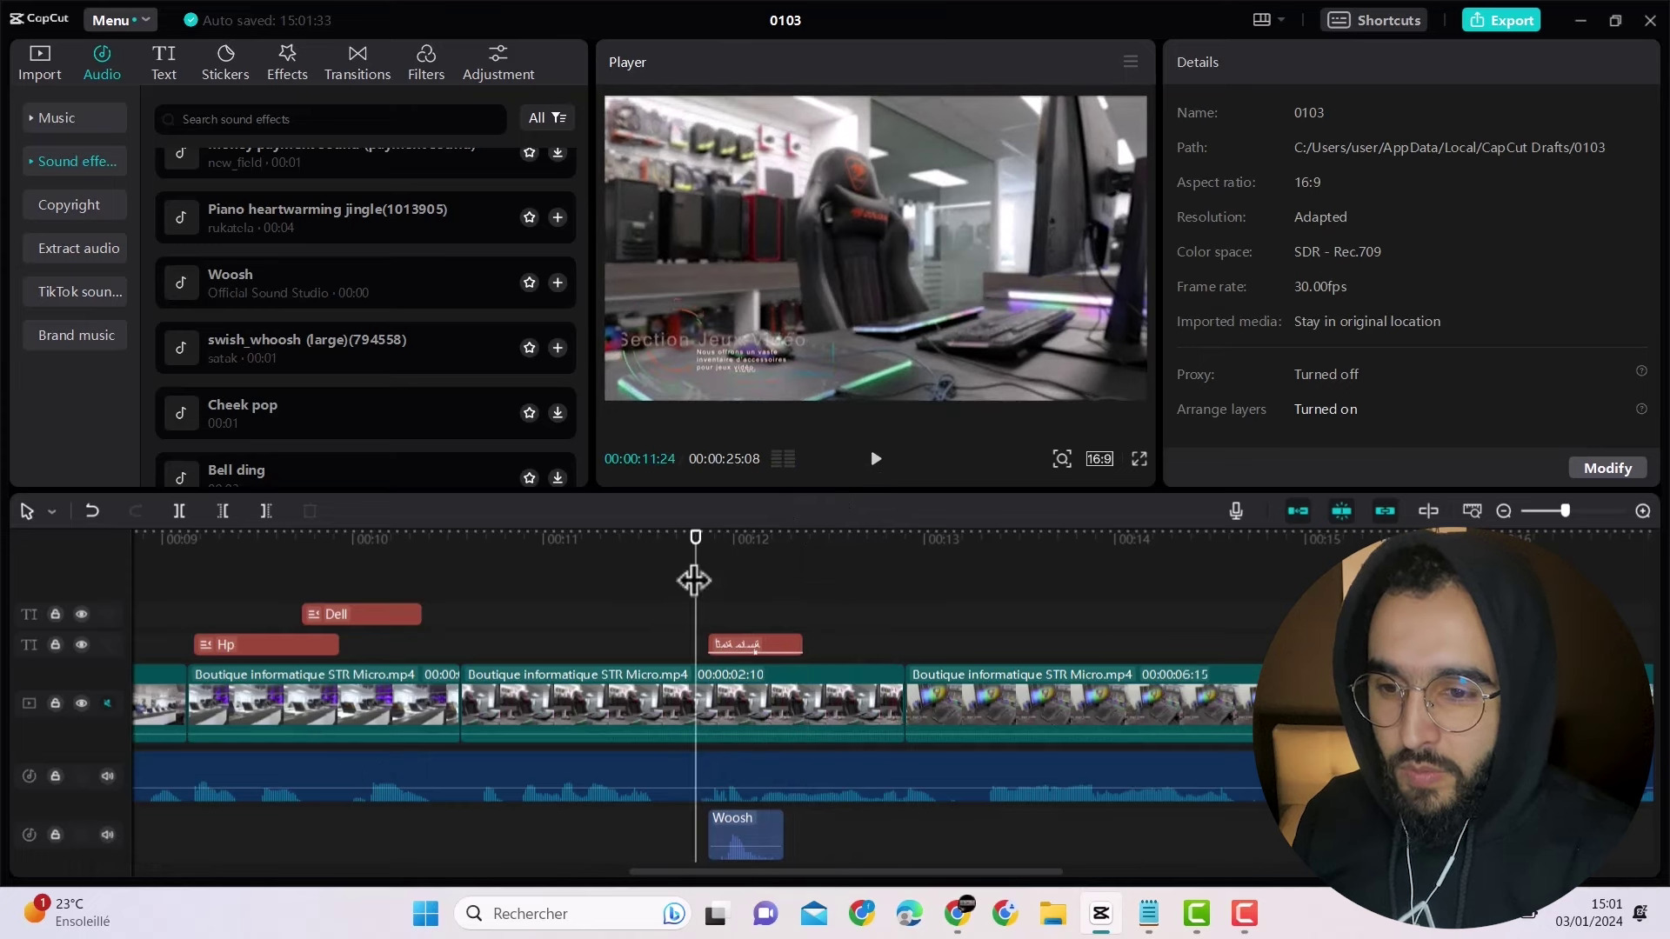
left_click(876, 459)
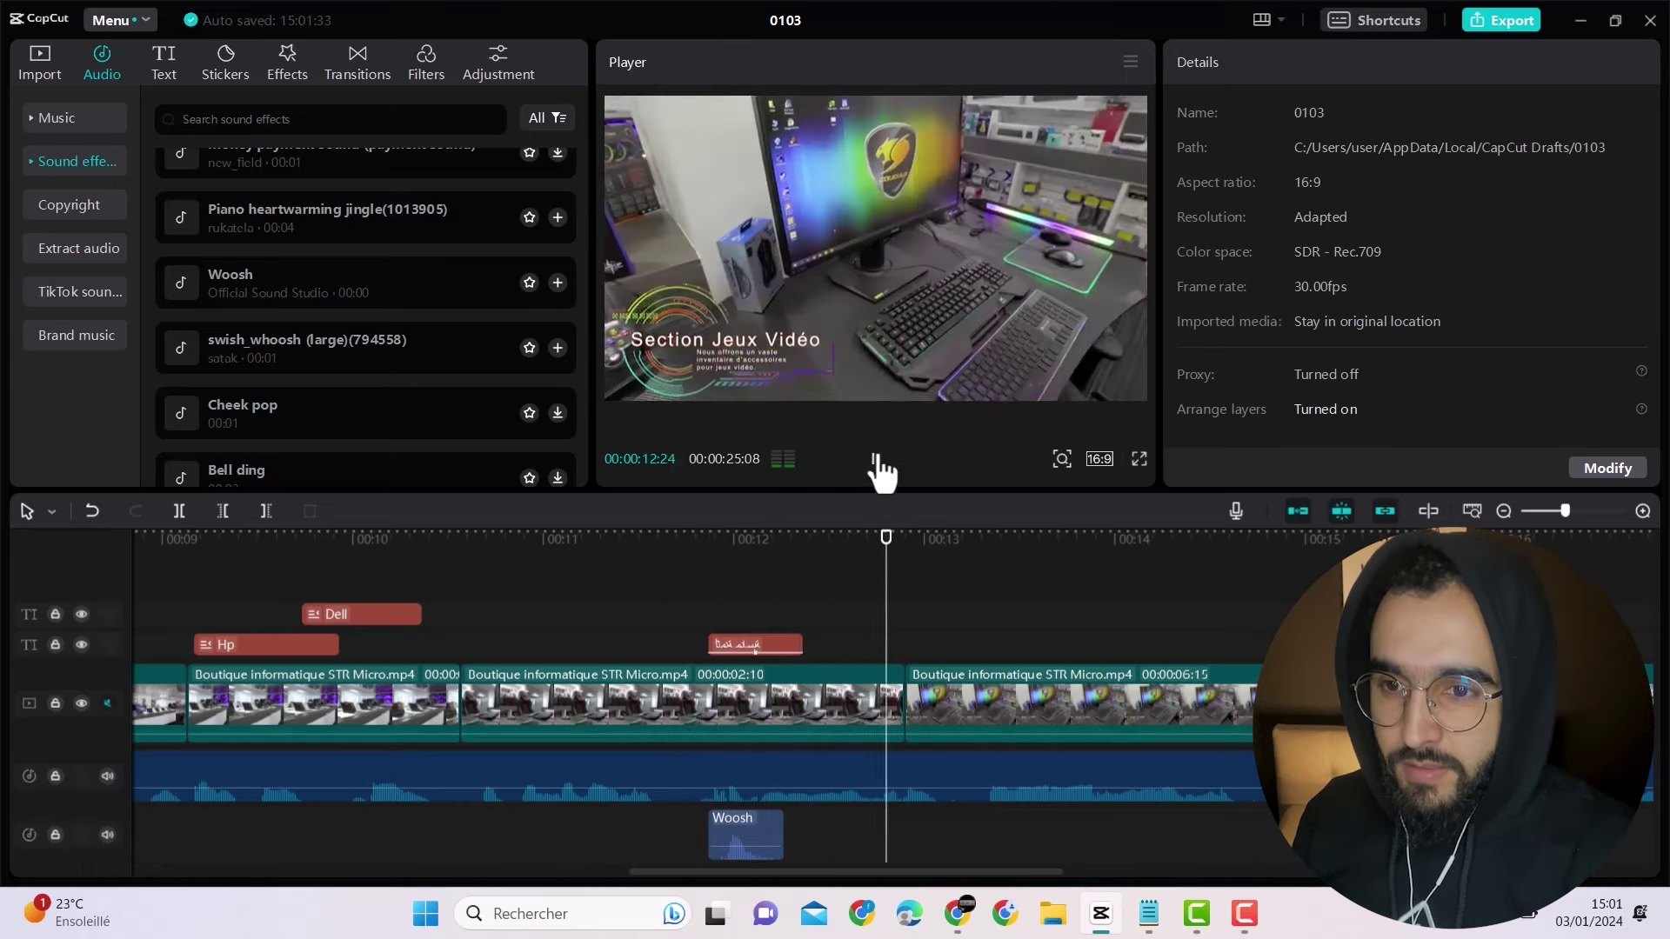
Step: Preview the swish_whoosh (large) and Woosh effects, and add swish_whoosh (large)(794558) to the Woosh track at 00:00:09:05, where the Hp text starts
left_click(196, 560)
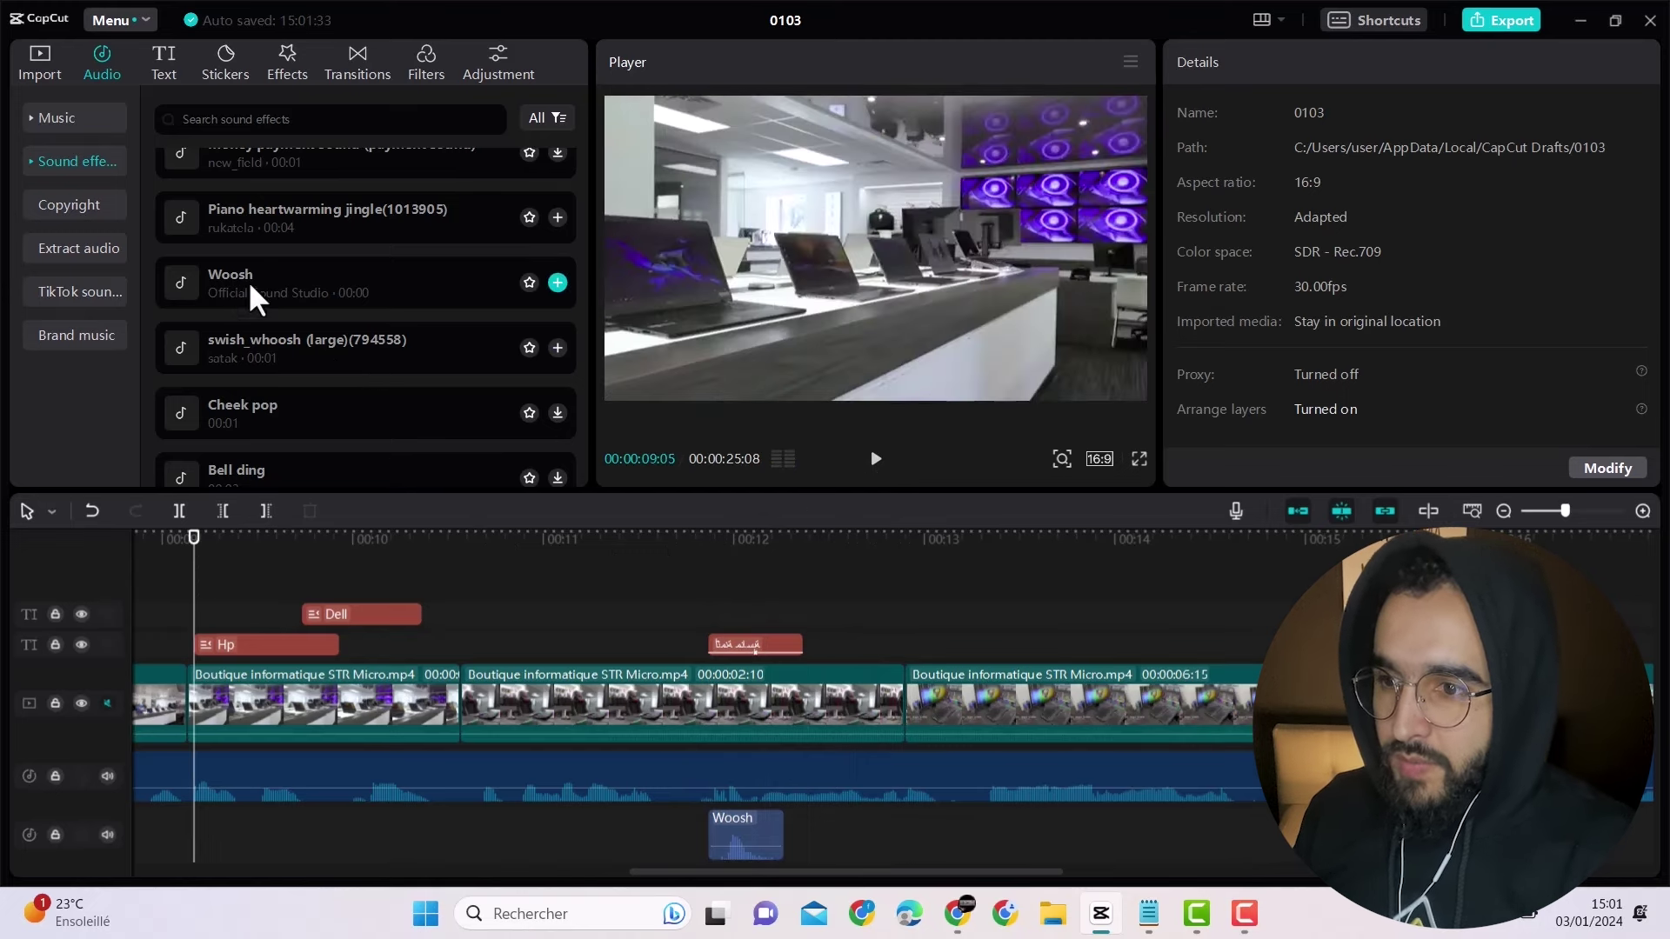
left_click(211, 344)
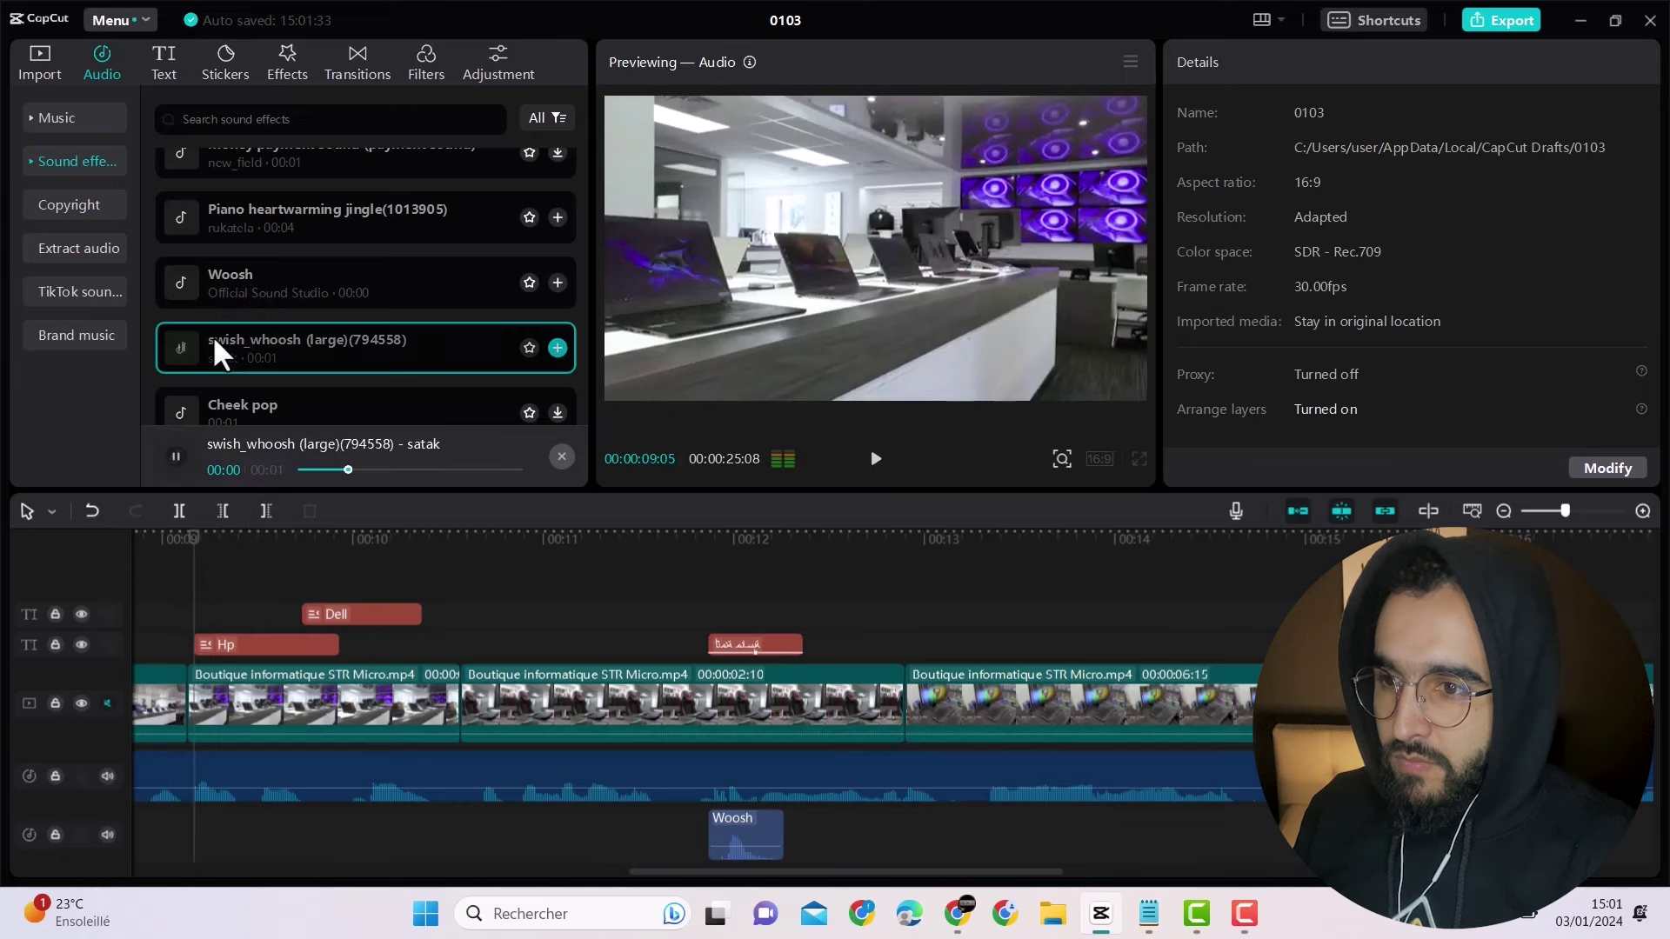
left_click(224, 283)
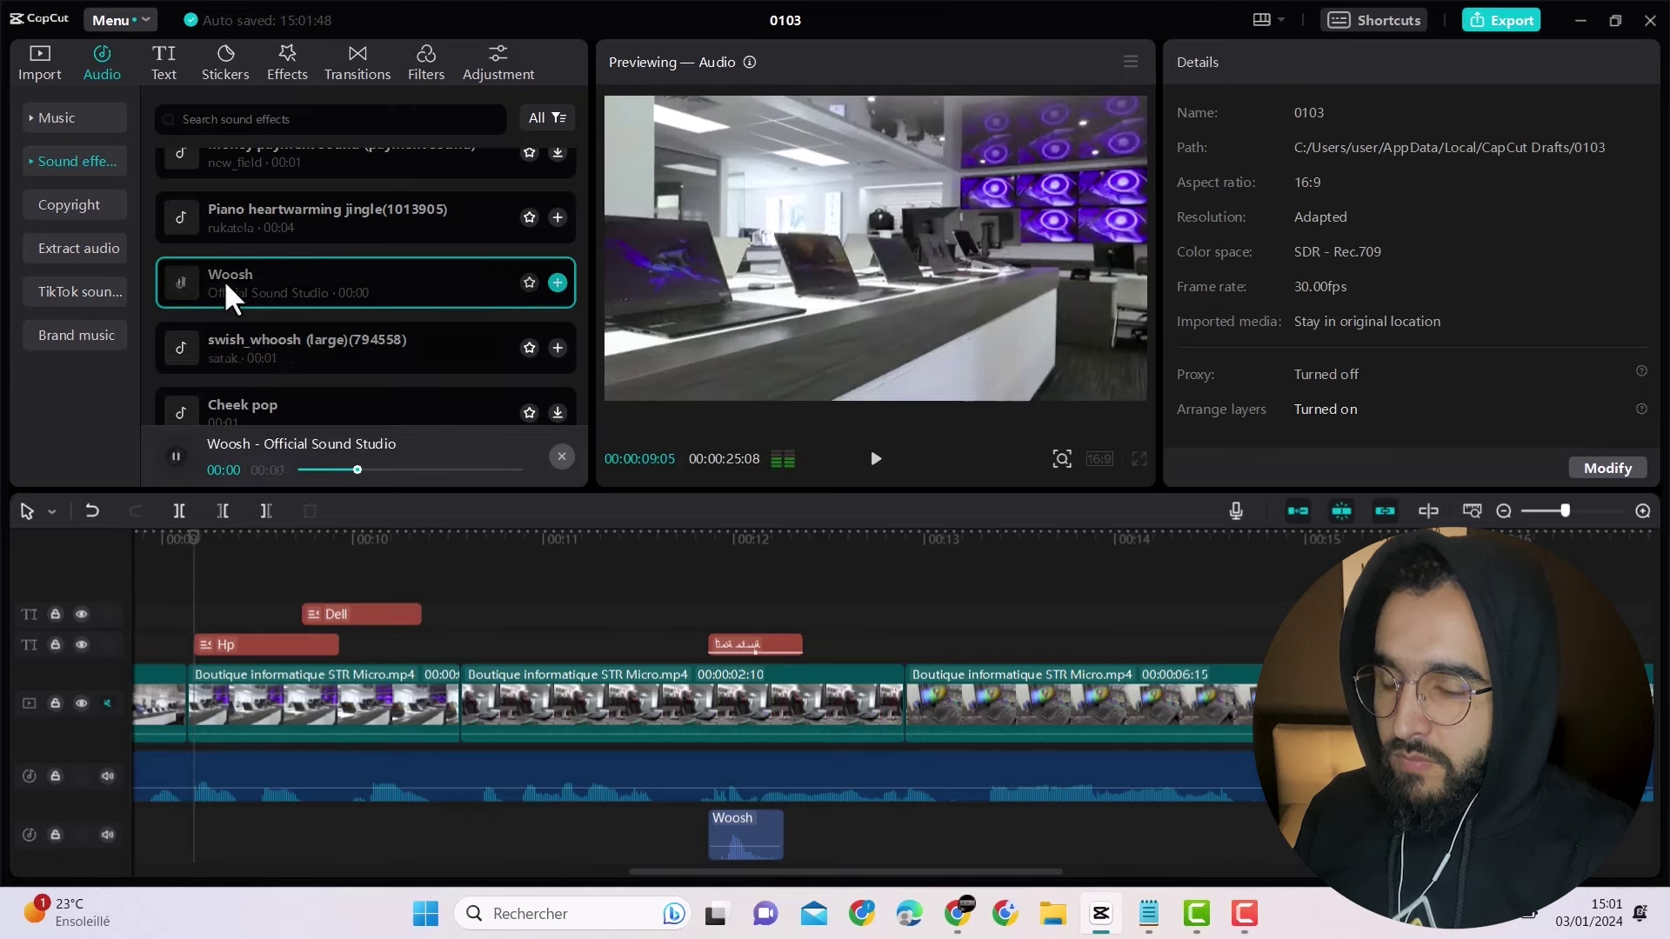
left_click(243, 344)
left_click(252, 835)
left_click_drag(219, 928, 197, 827)
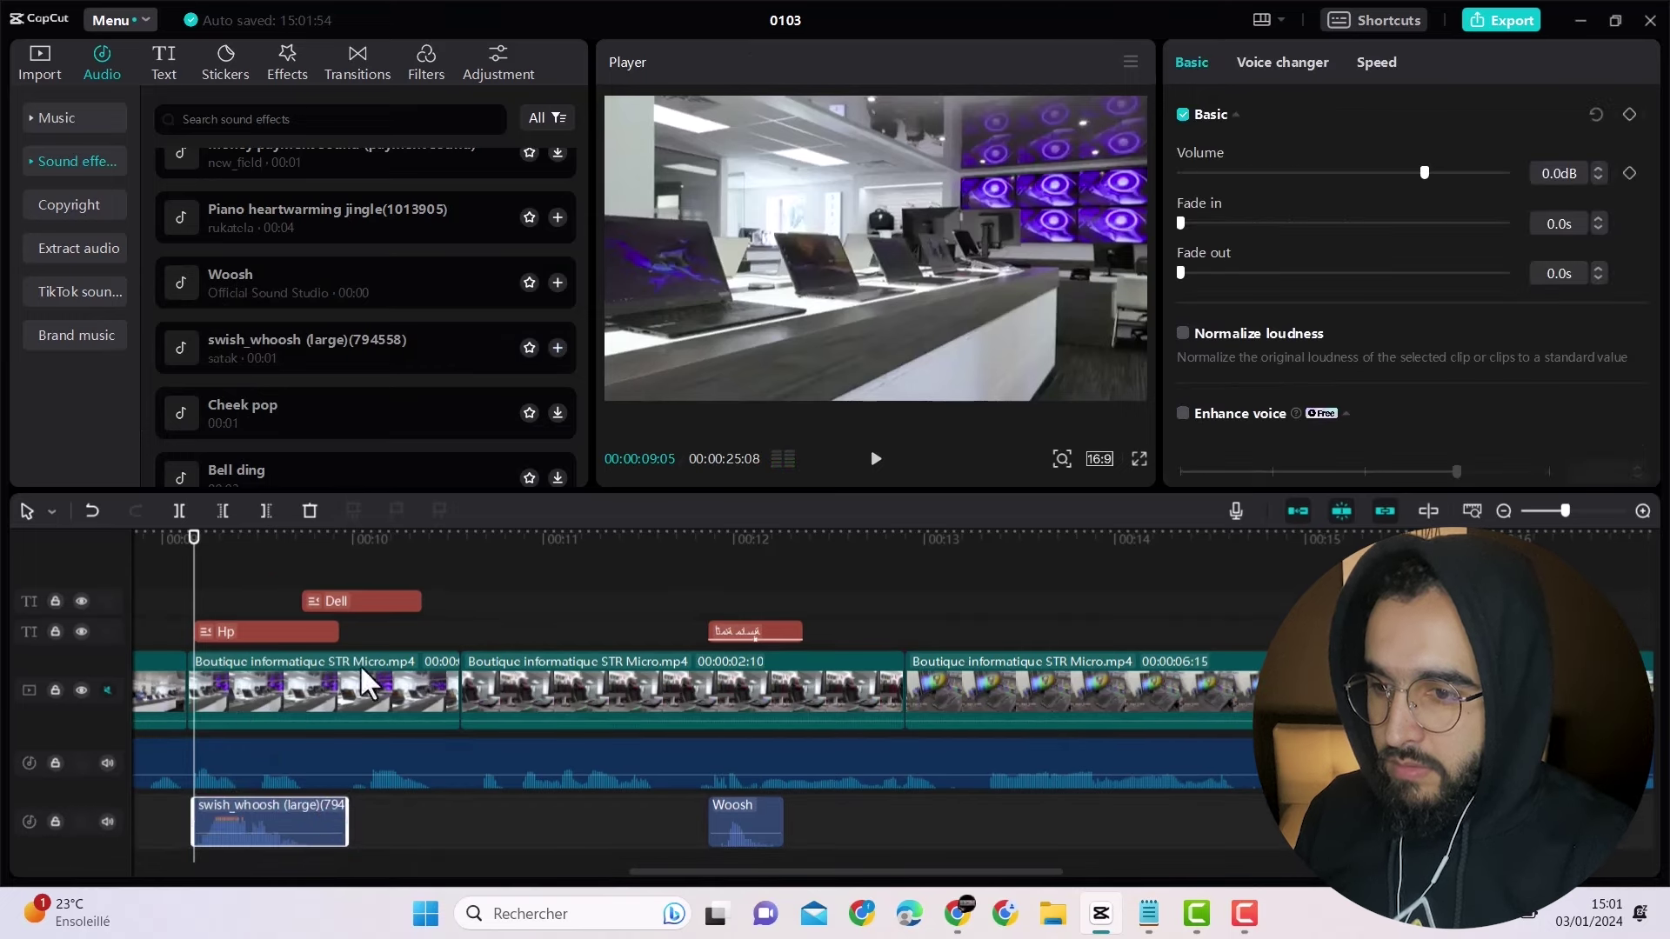
Step: Play the Hp text section and shift the swish_whoosh clip slightly later, so it starts just after the Hp text begins
left_click(875, 458)
left_click_drag(879, 491, 880, 444)
left_click_drag(278, 791, 296, 793)
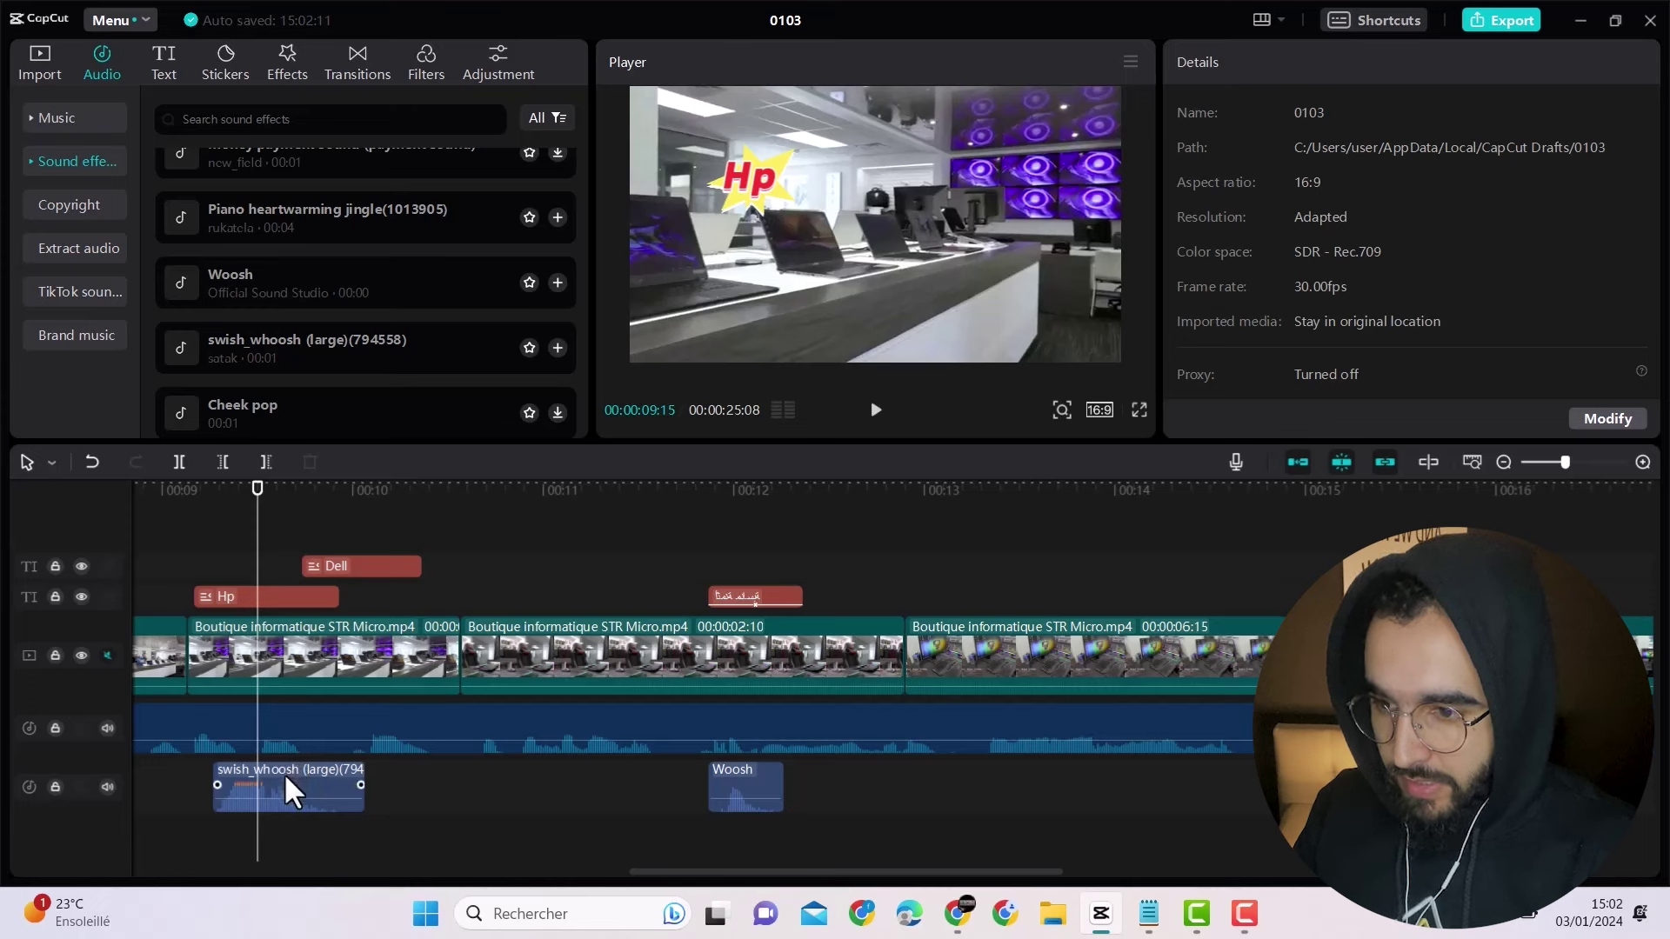
Step: Duplicate the swish_whoosh clip and place the copy on a new audio track, aligned with the start of the Dell text
left_click_drag(280, 779, 377, 833)
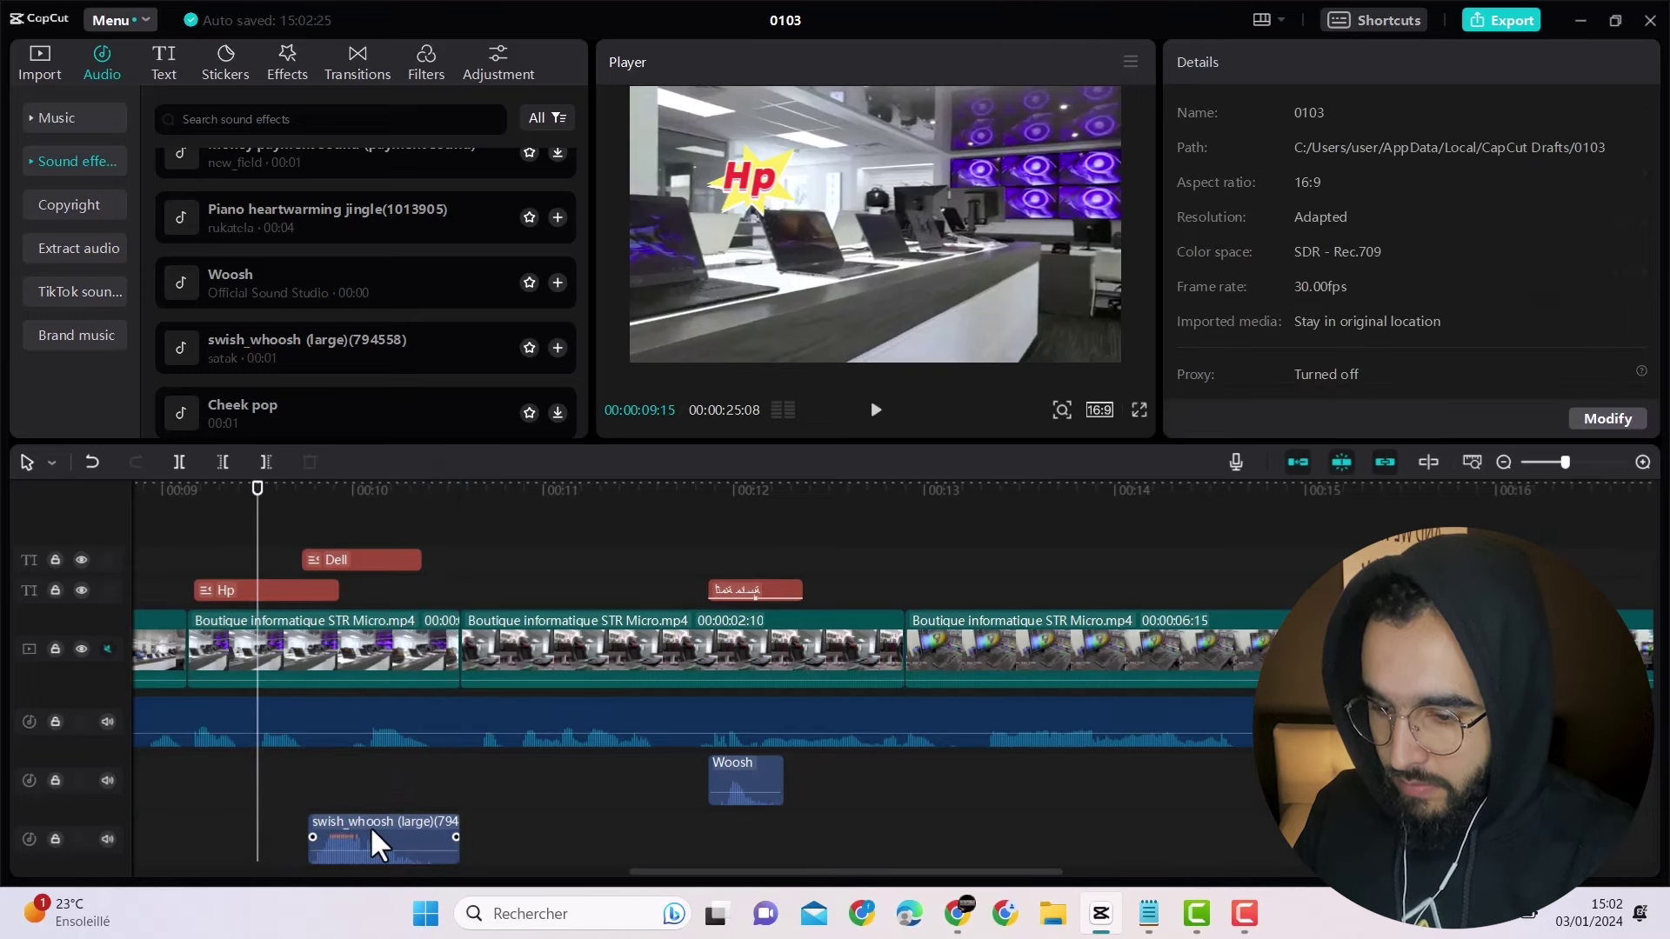
key("ctrl+z")
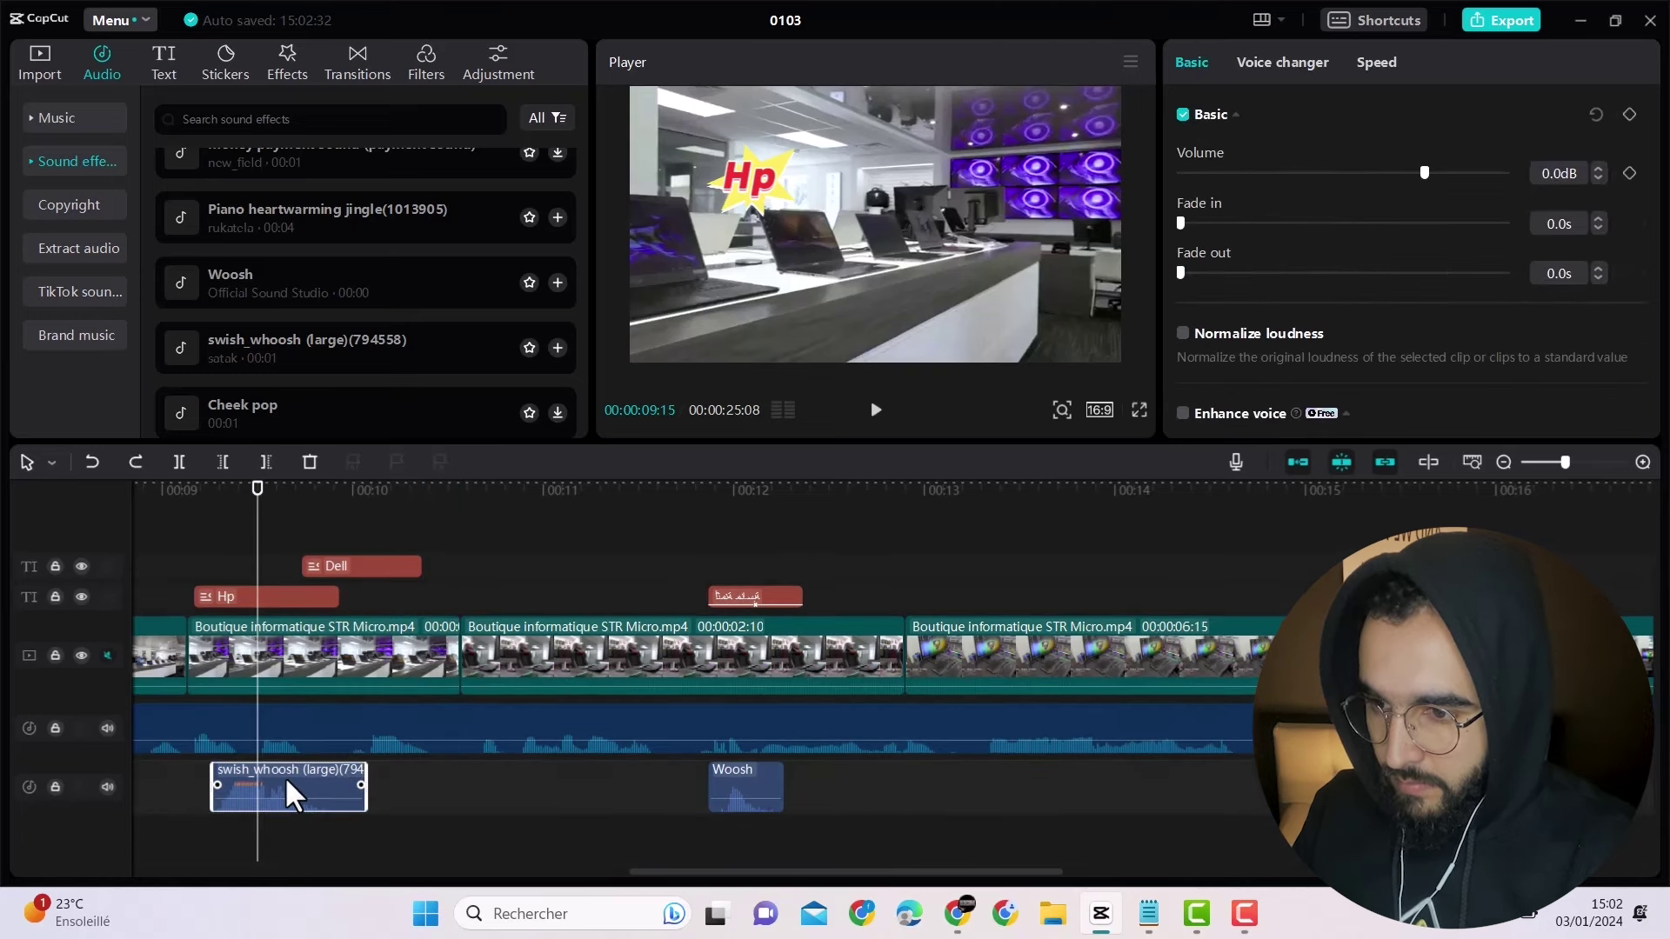
left_click_drag(293, 794, 474, 800)
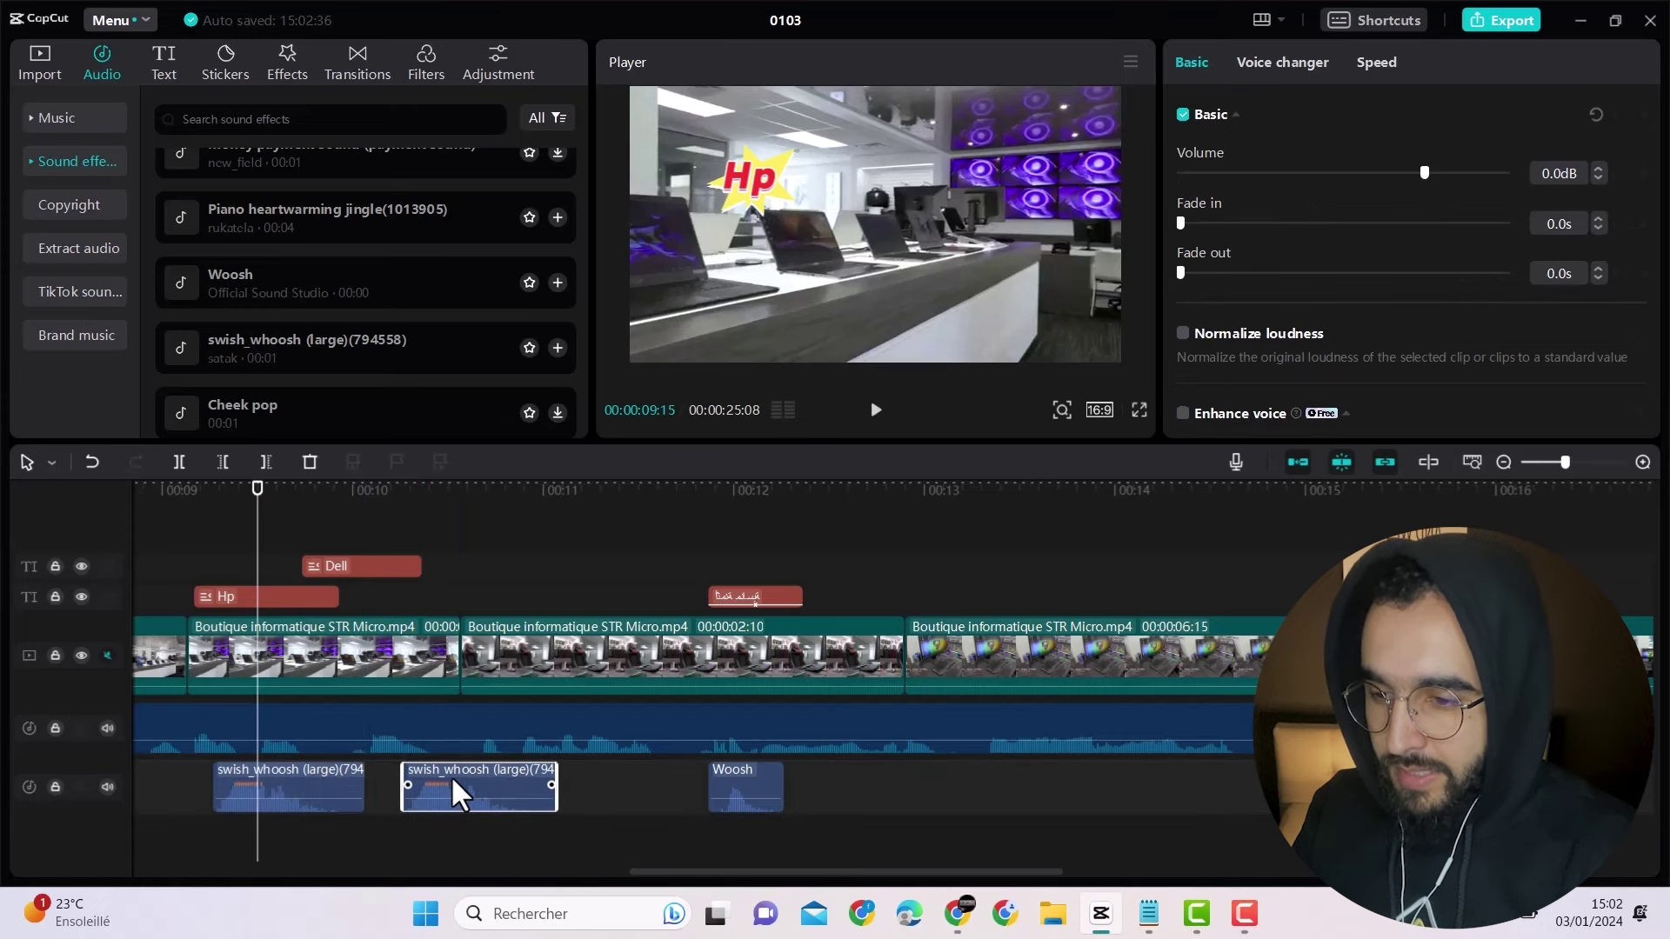
left_click_drag(454, 794, 348, 861)
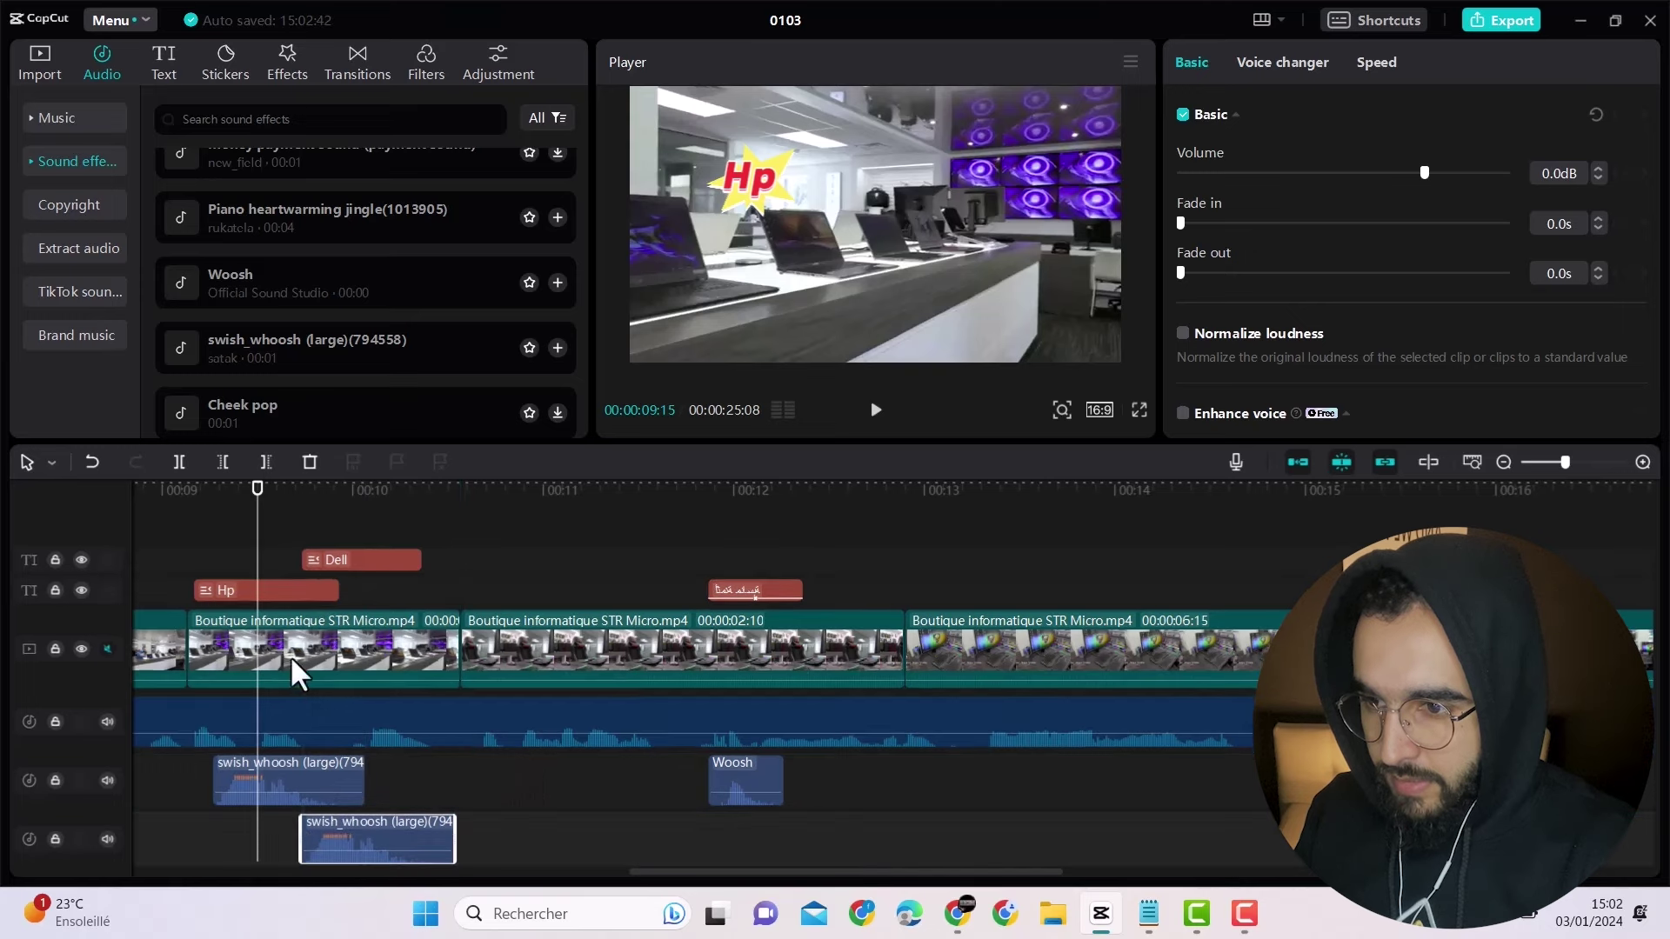
Step: Play the timeline from just before the Hp text through the Arabic text to check the sound effects
left_click(191, 522)
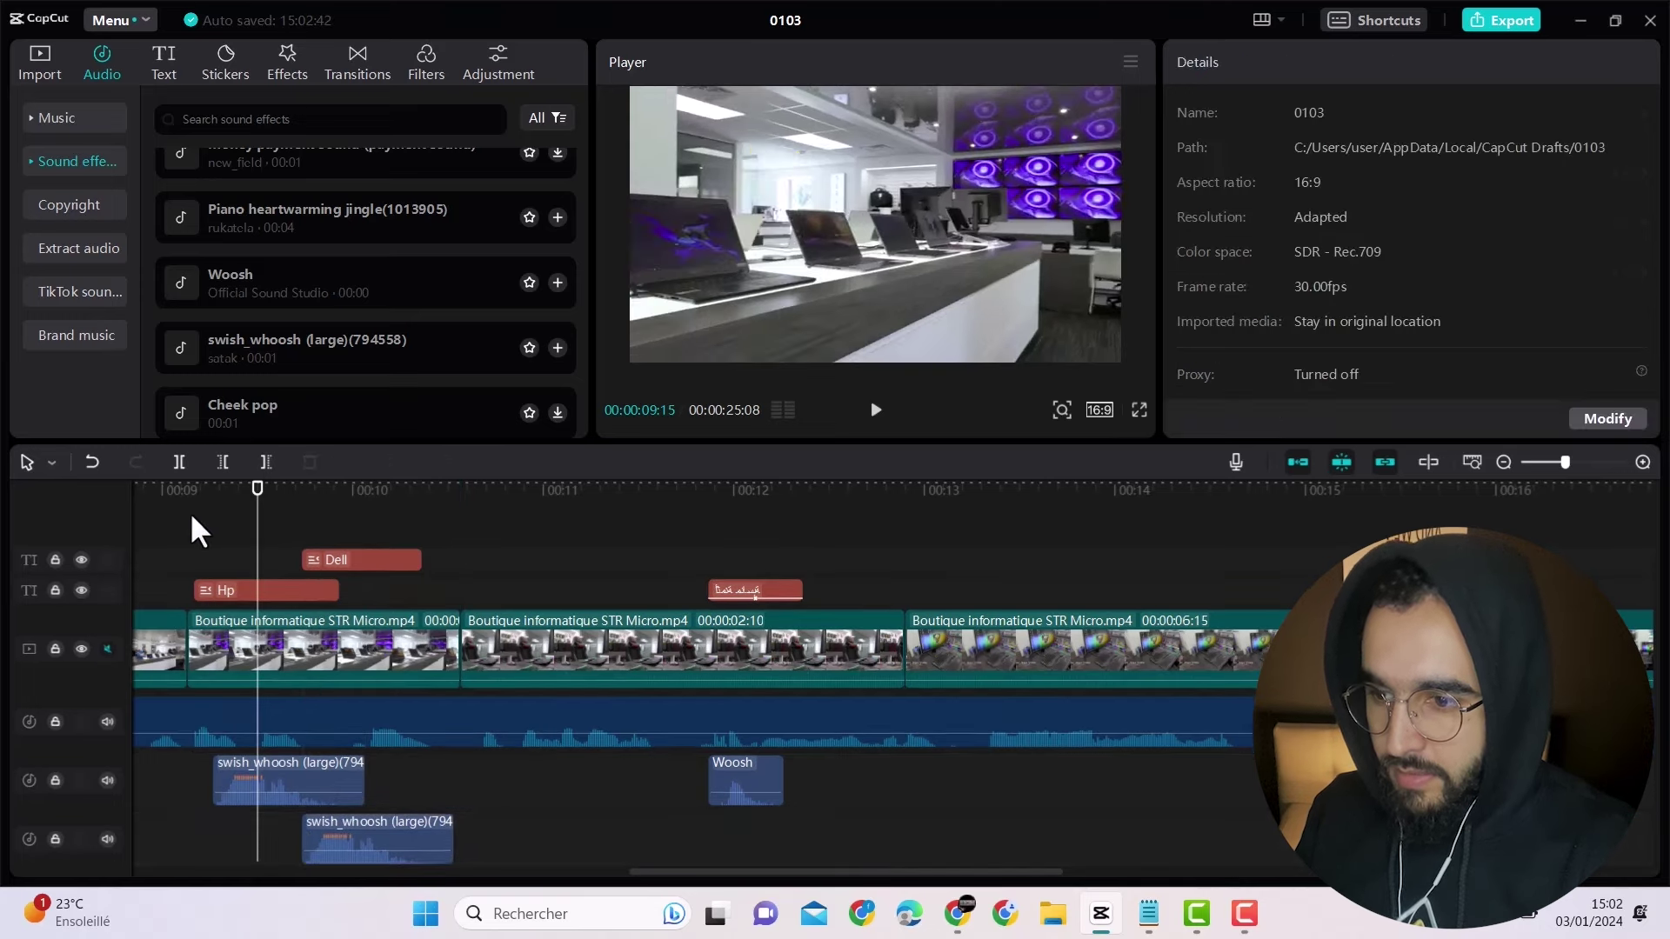
left_click(875, 411)
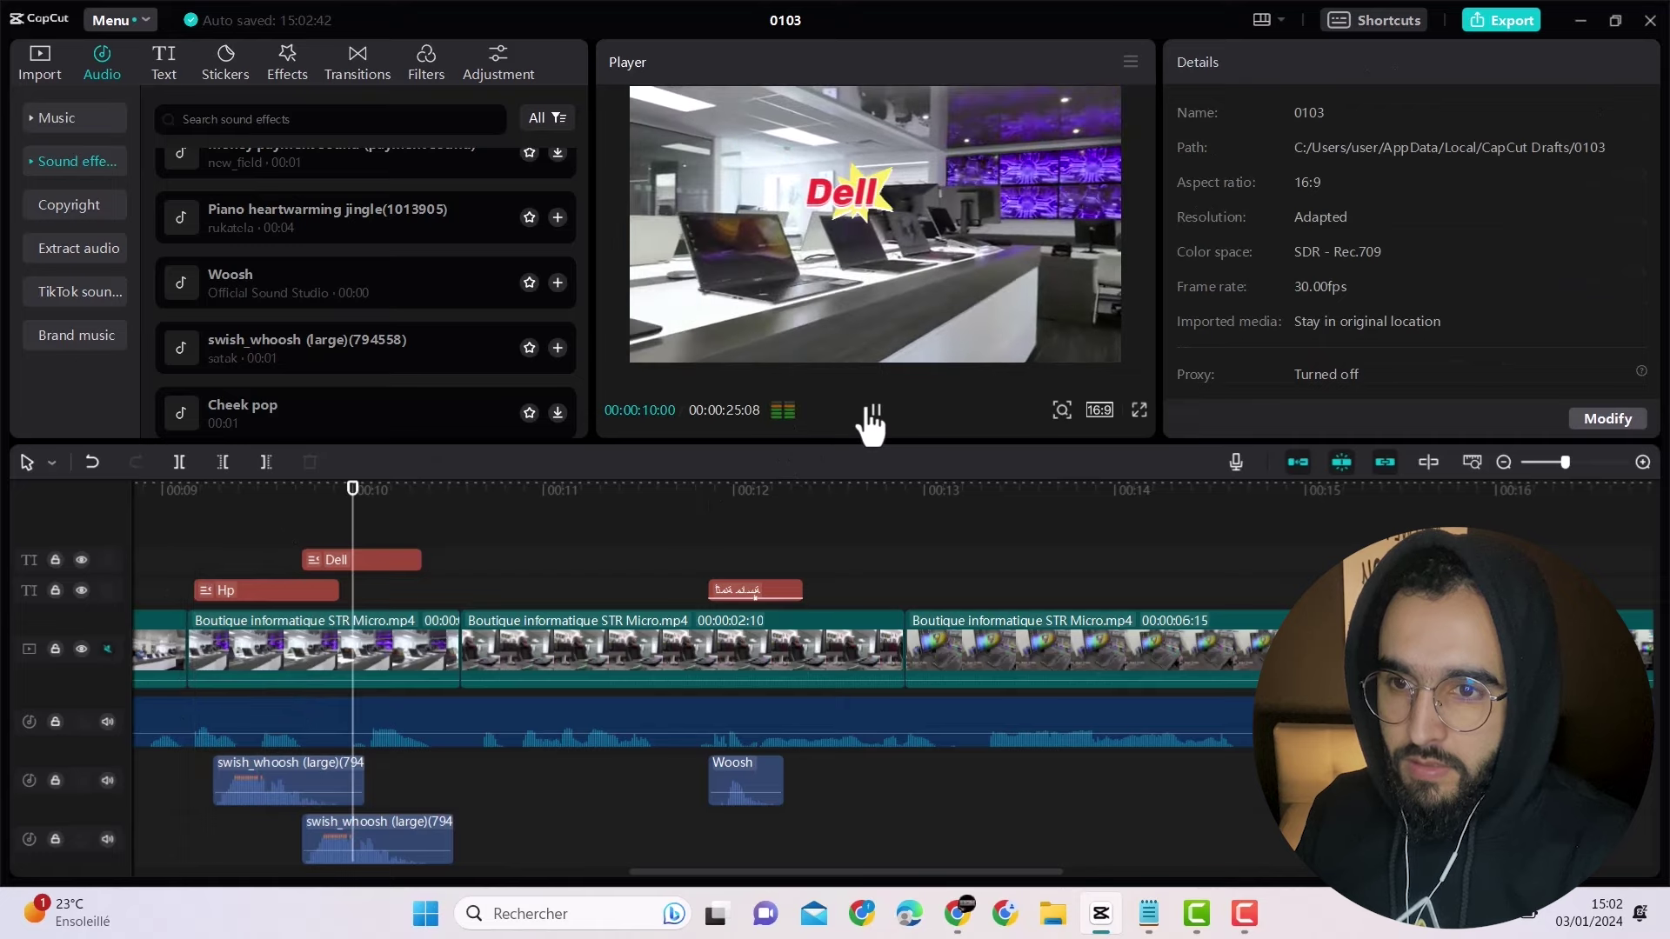
left_click(872, 413)
left_click(870, 412)
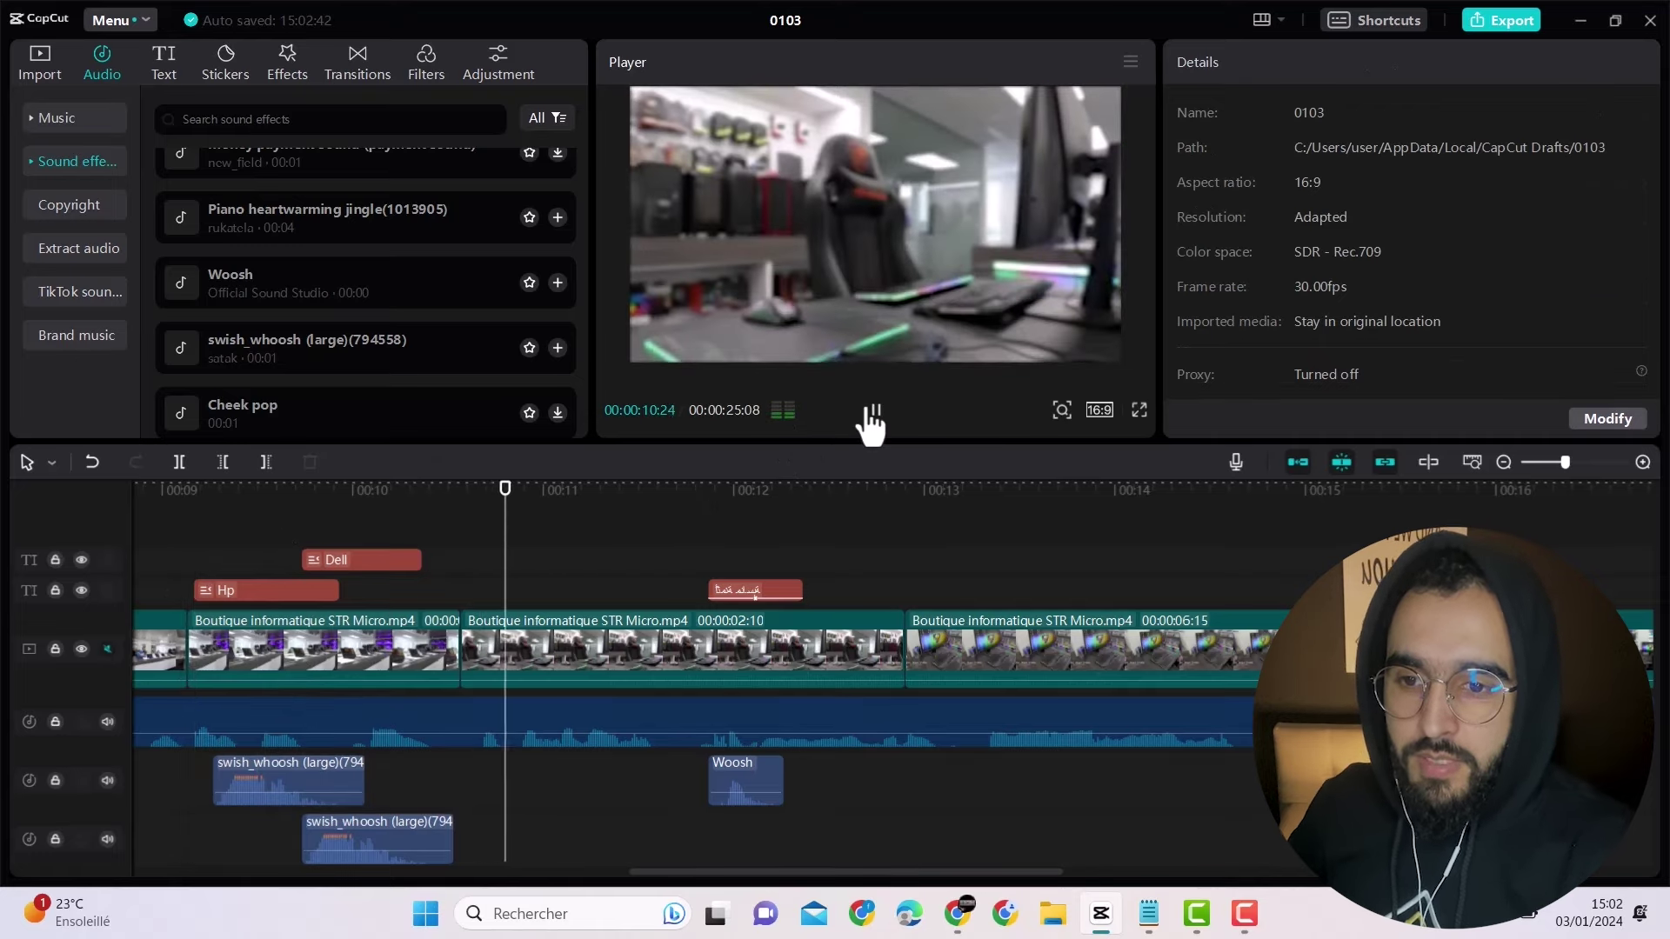
left_click(871, 412)
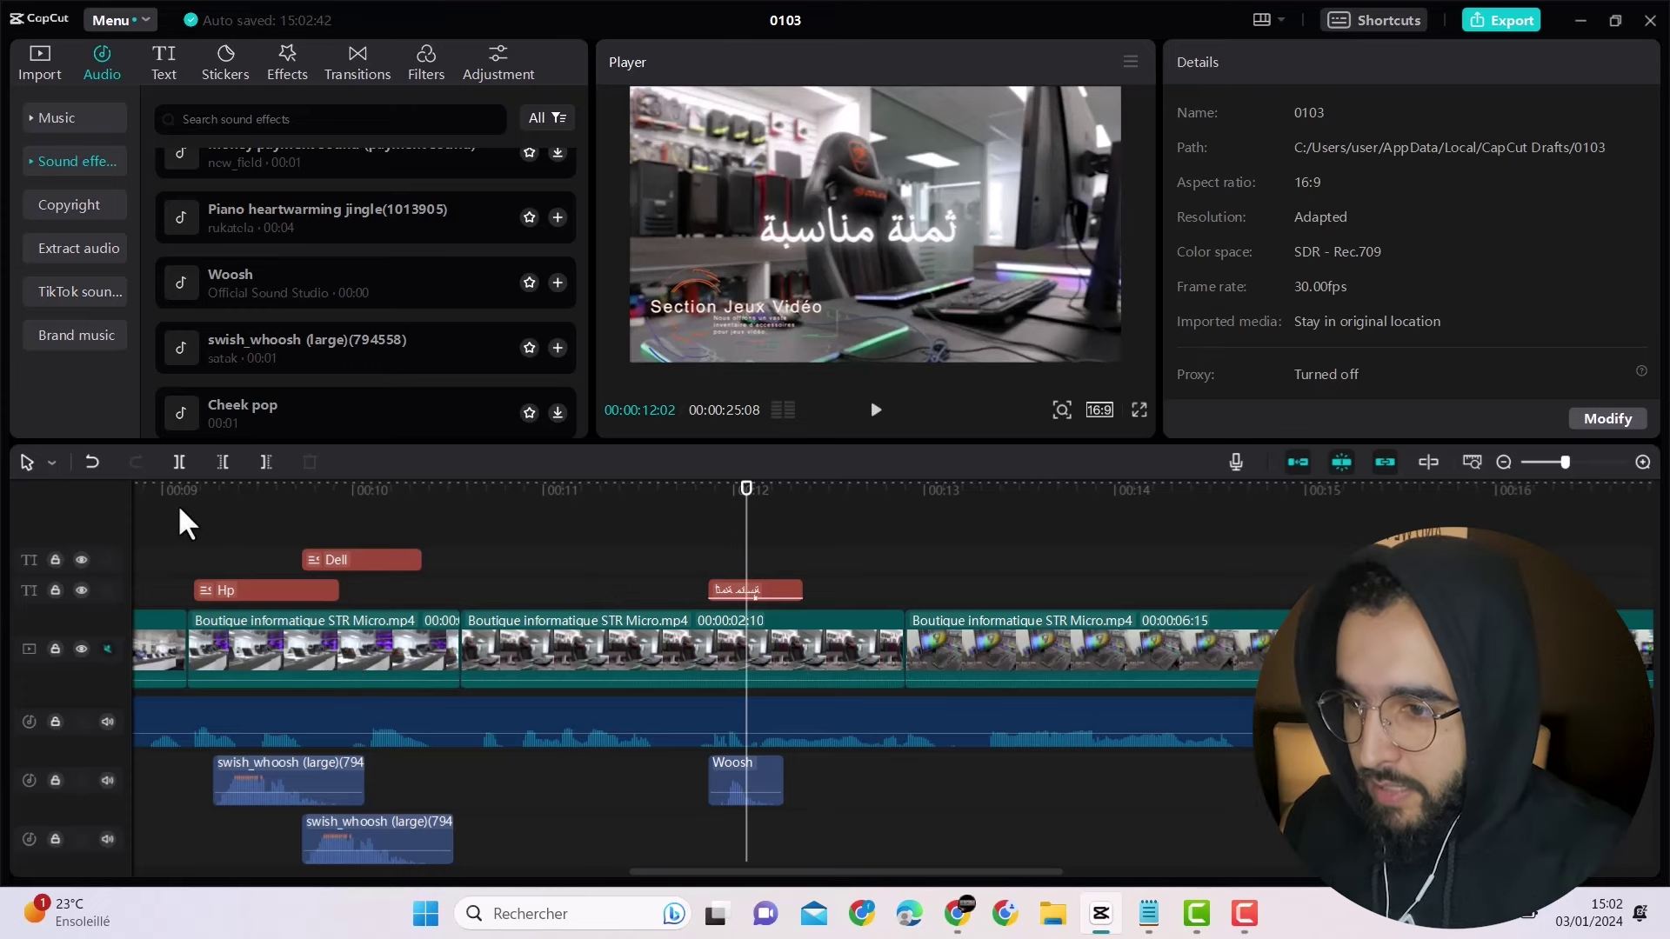
left_click(180, 506)
left_click(873, 414)
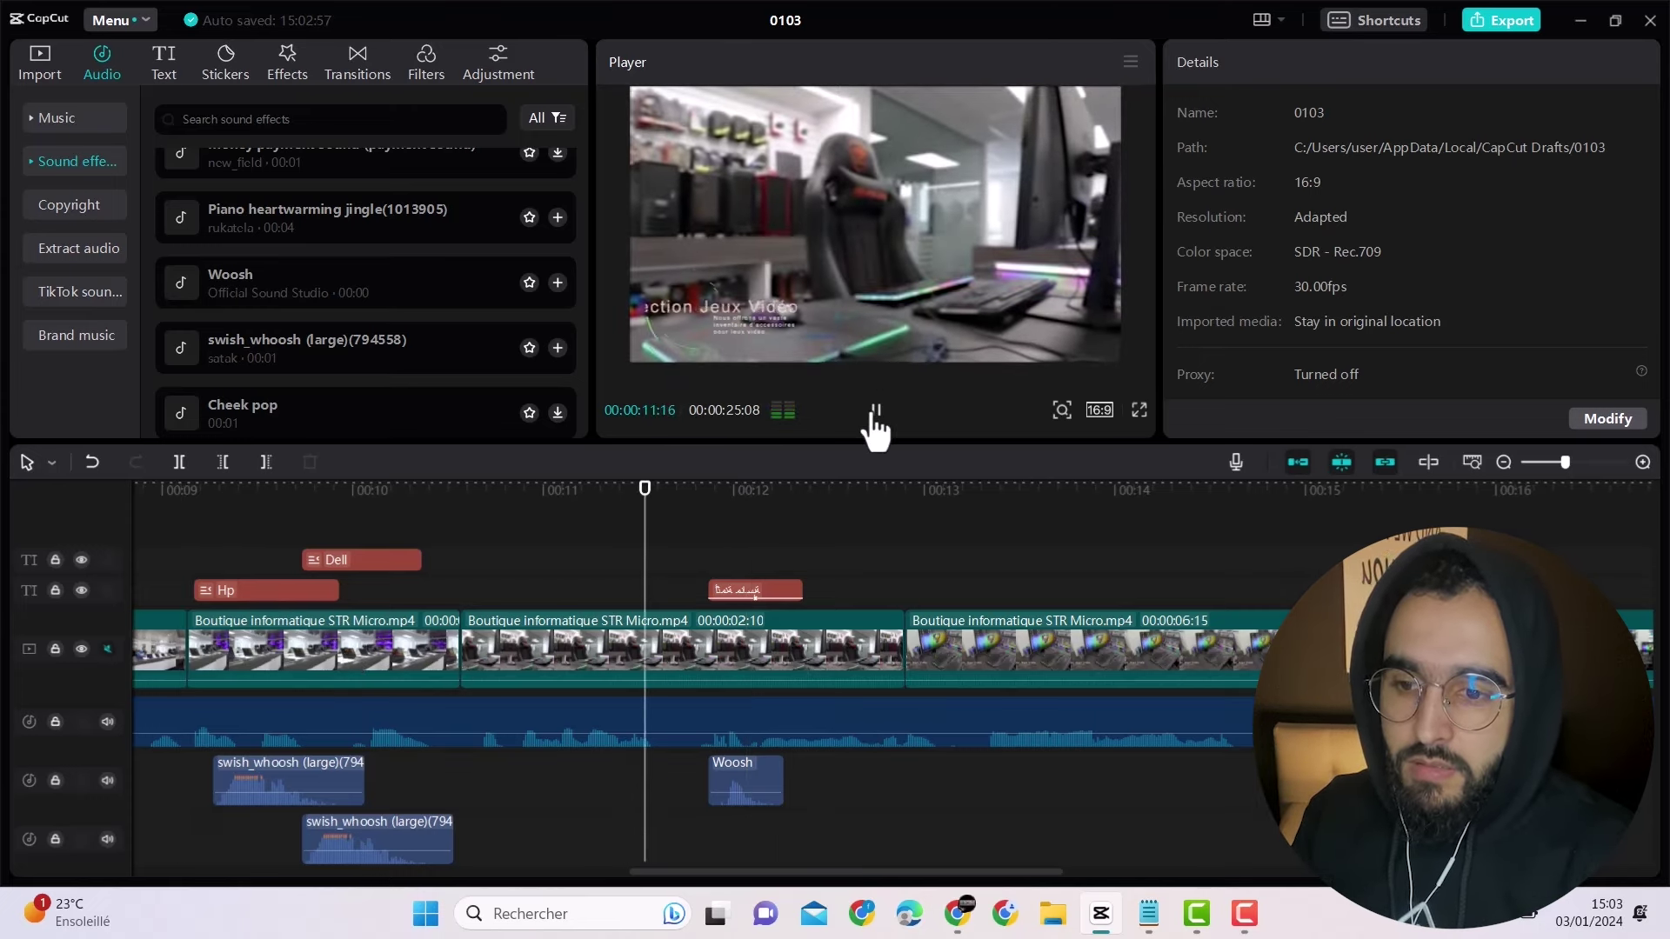
left_click(874, 415)
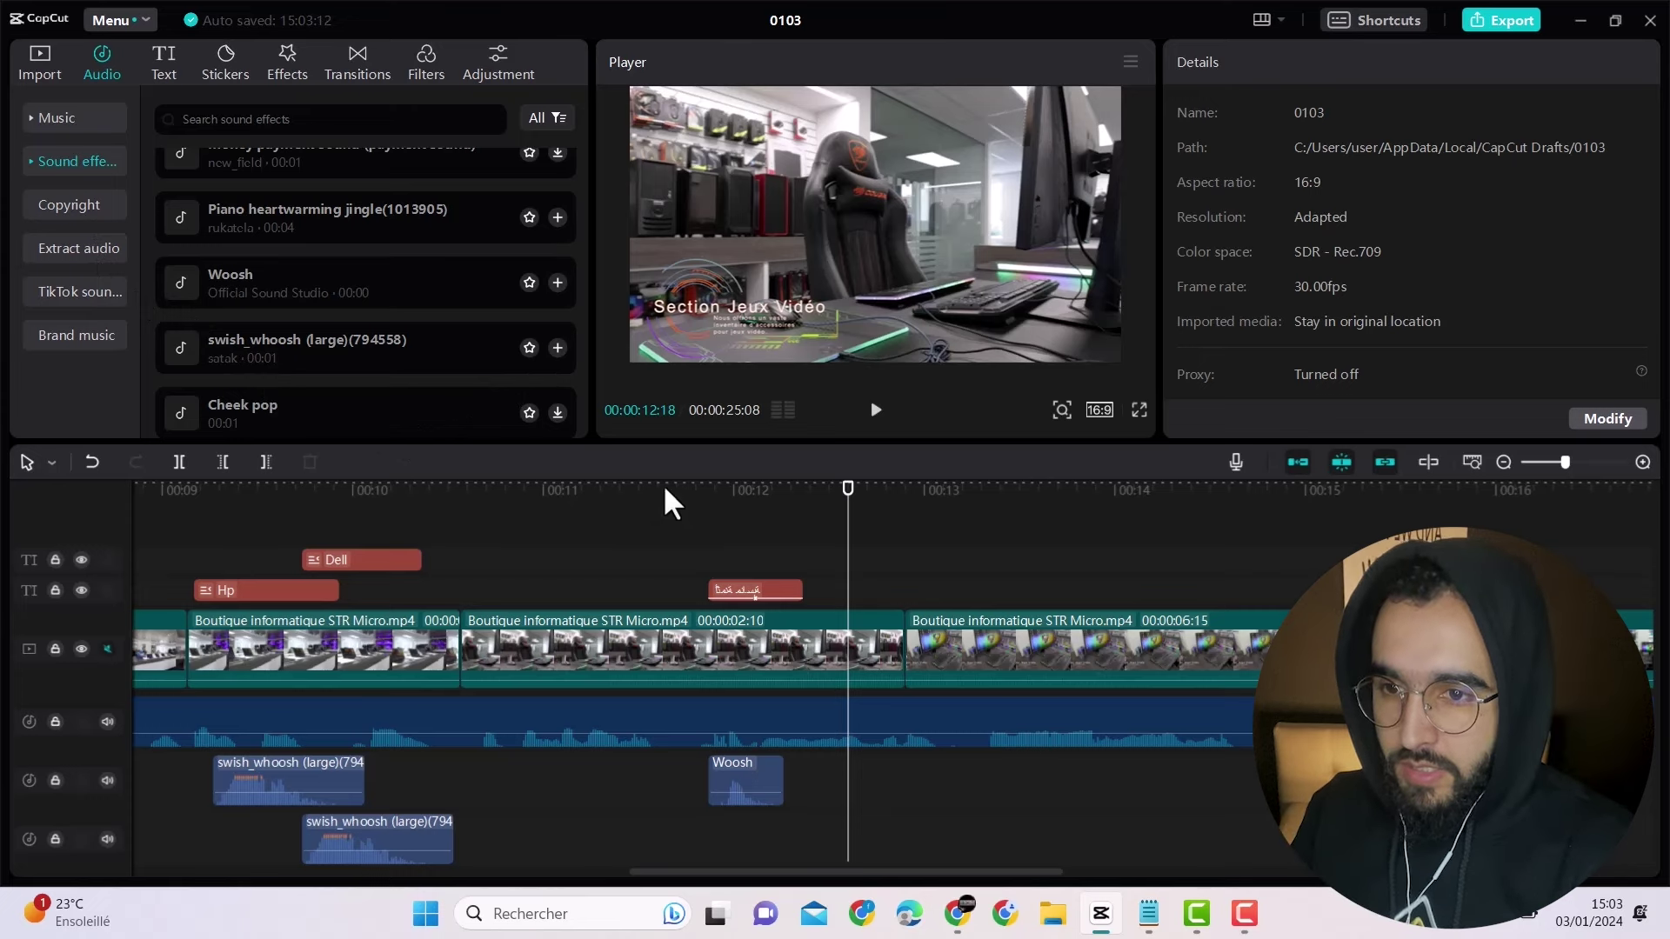
Step: Play the section after the Arabic text twice, from about 00:00:12:18 to just past 00:00:14
left_click(876, 412)
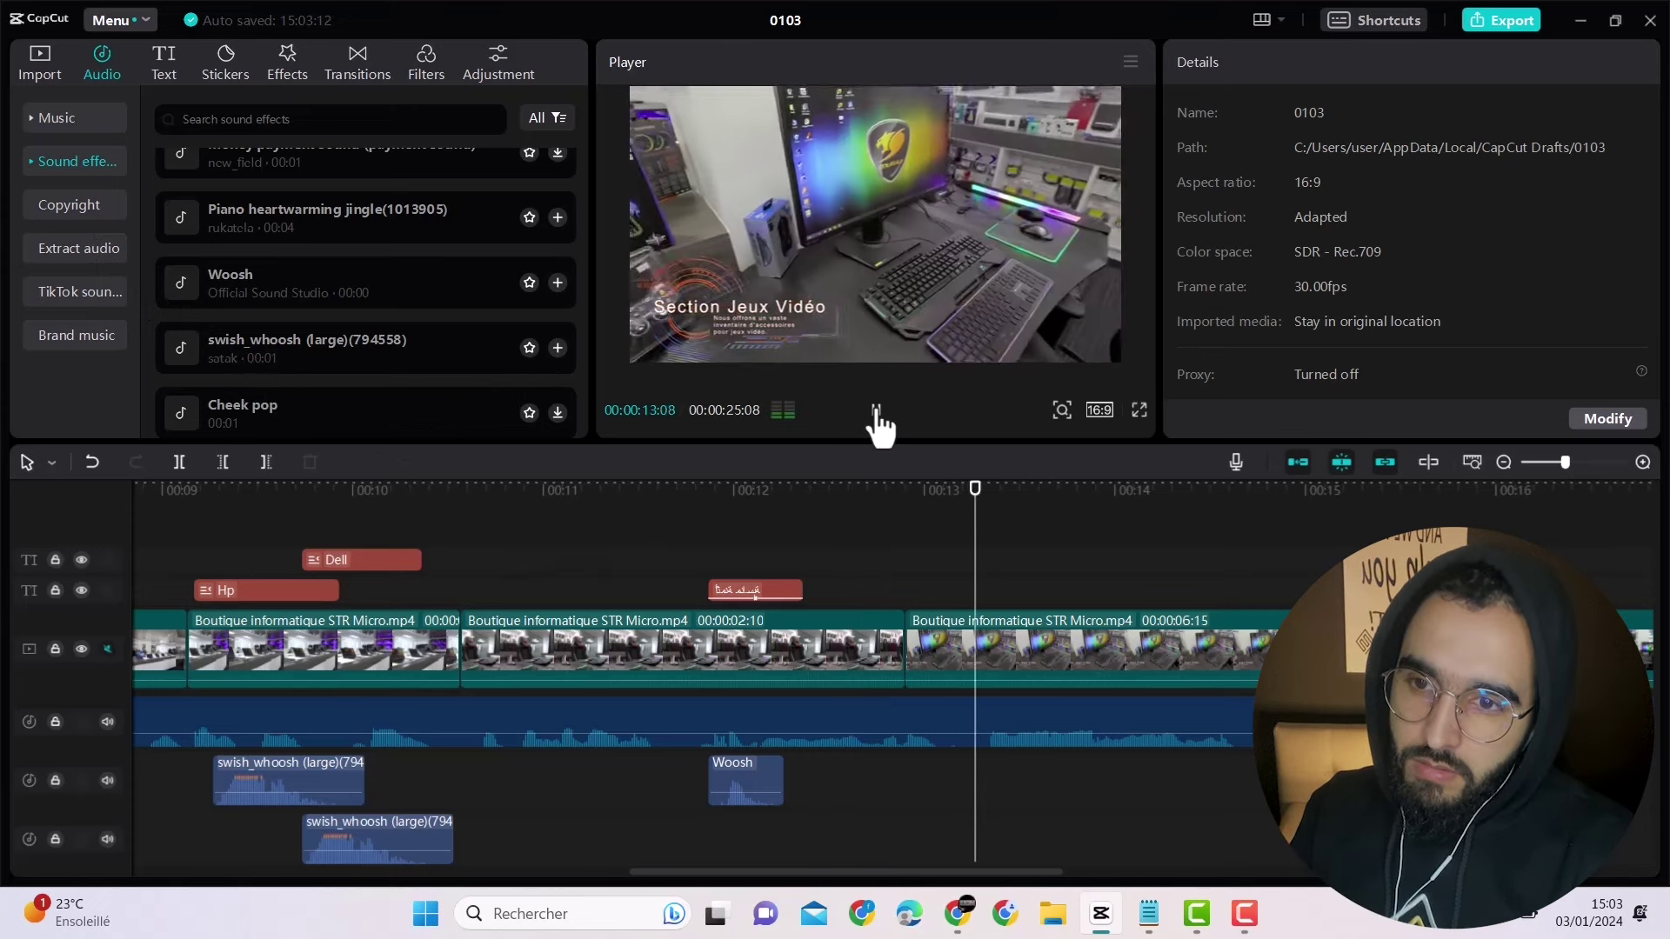
left_click(877, 411)
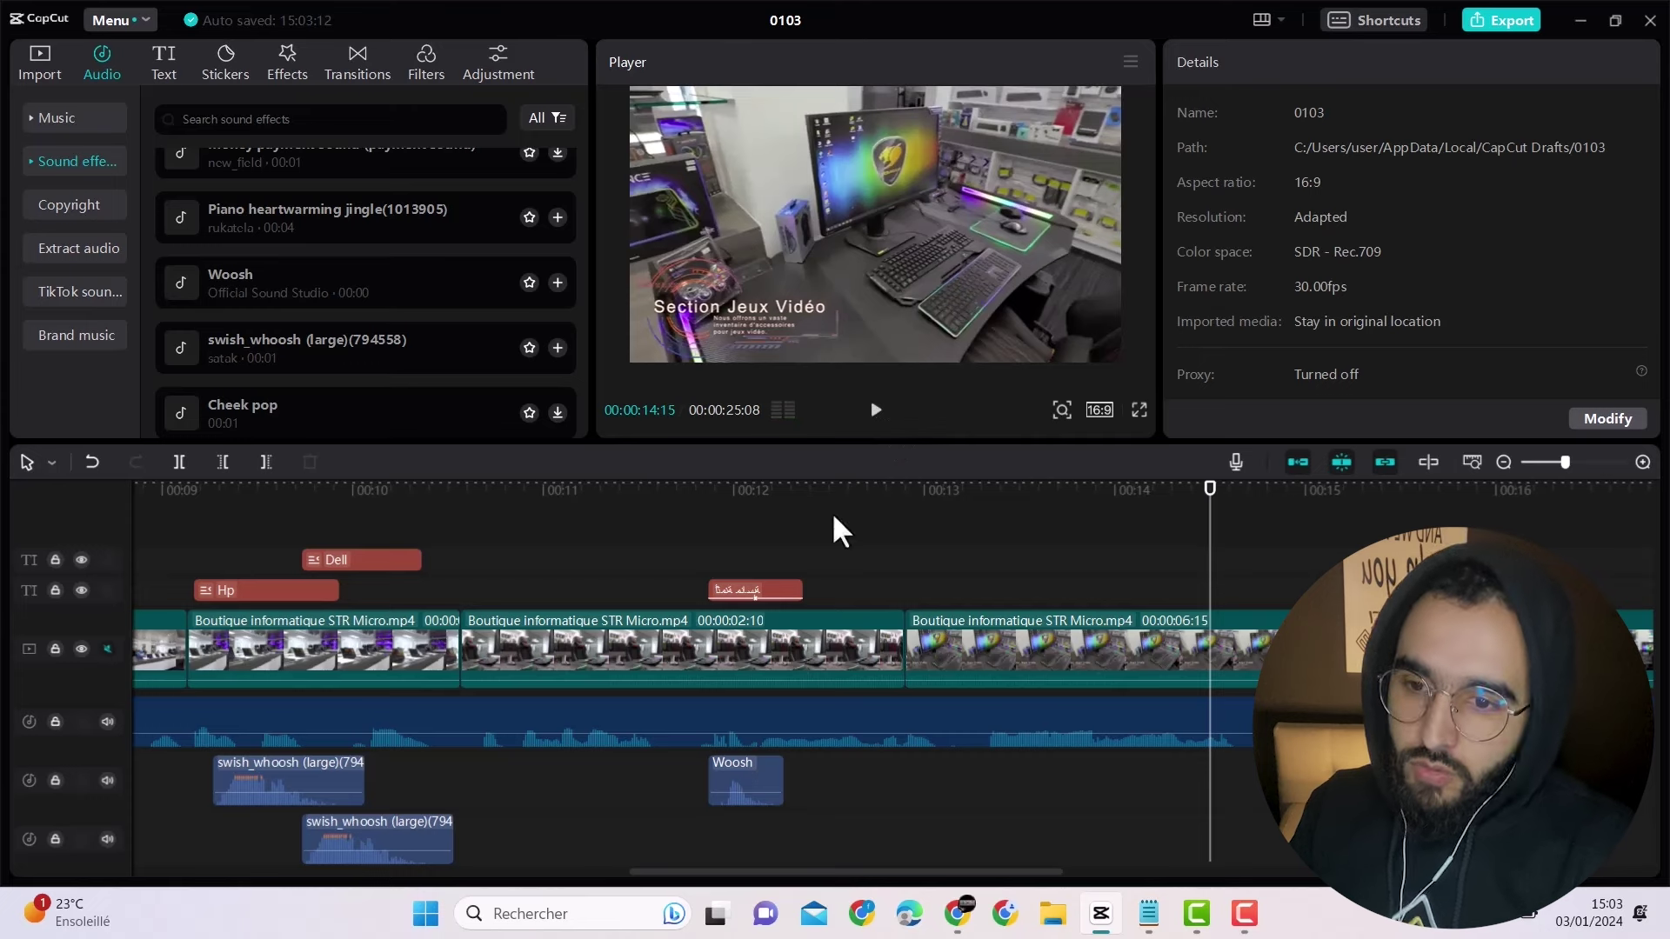
left_click(839, 531)
left_click(877, 411)
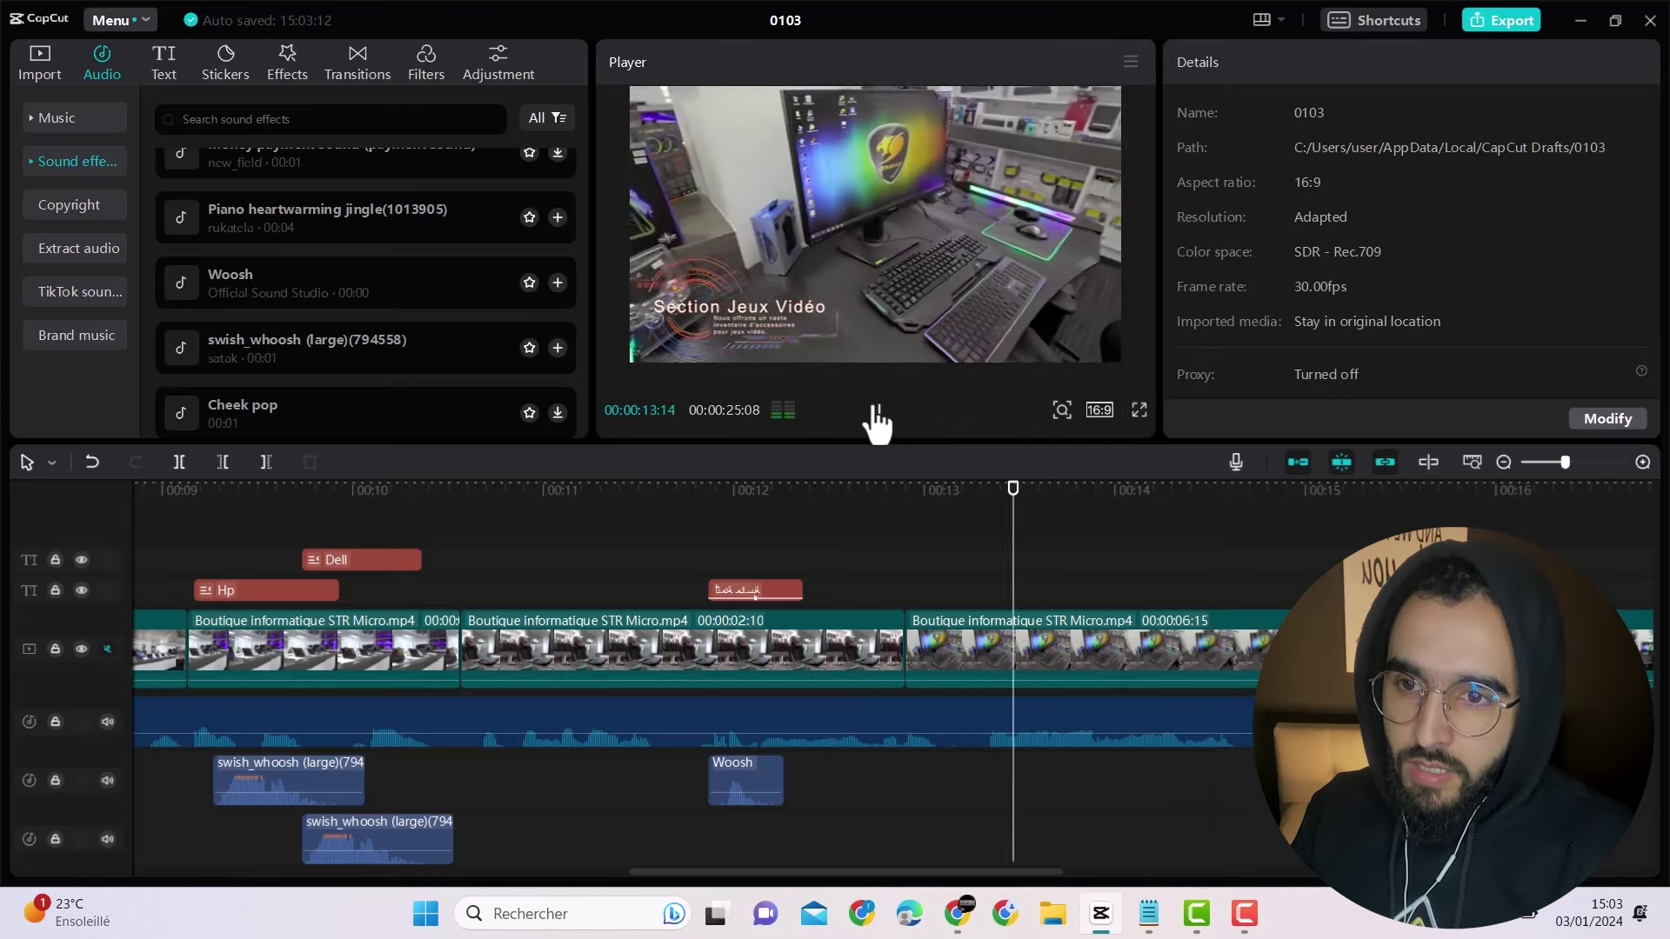
left_click(876, 416)
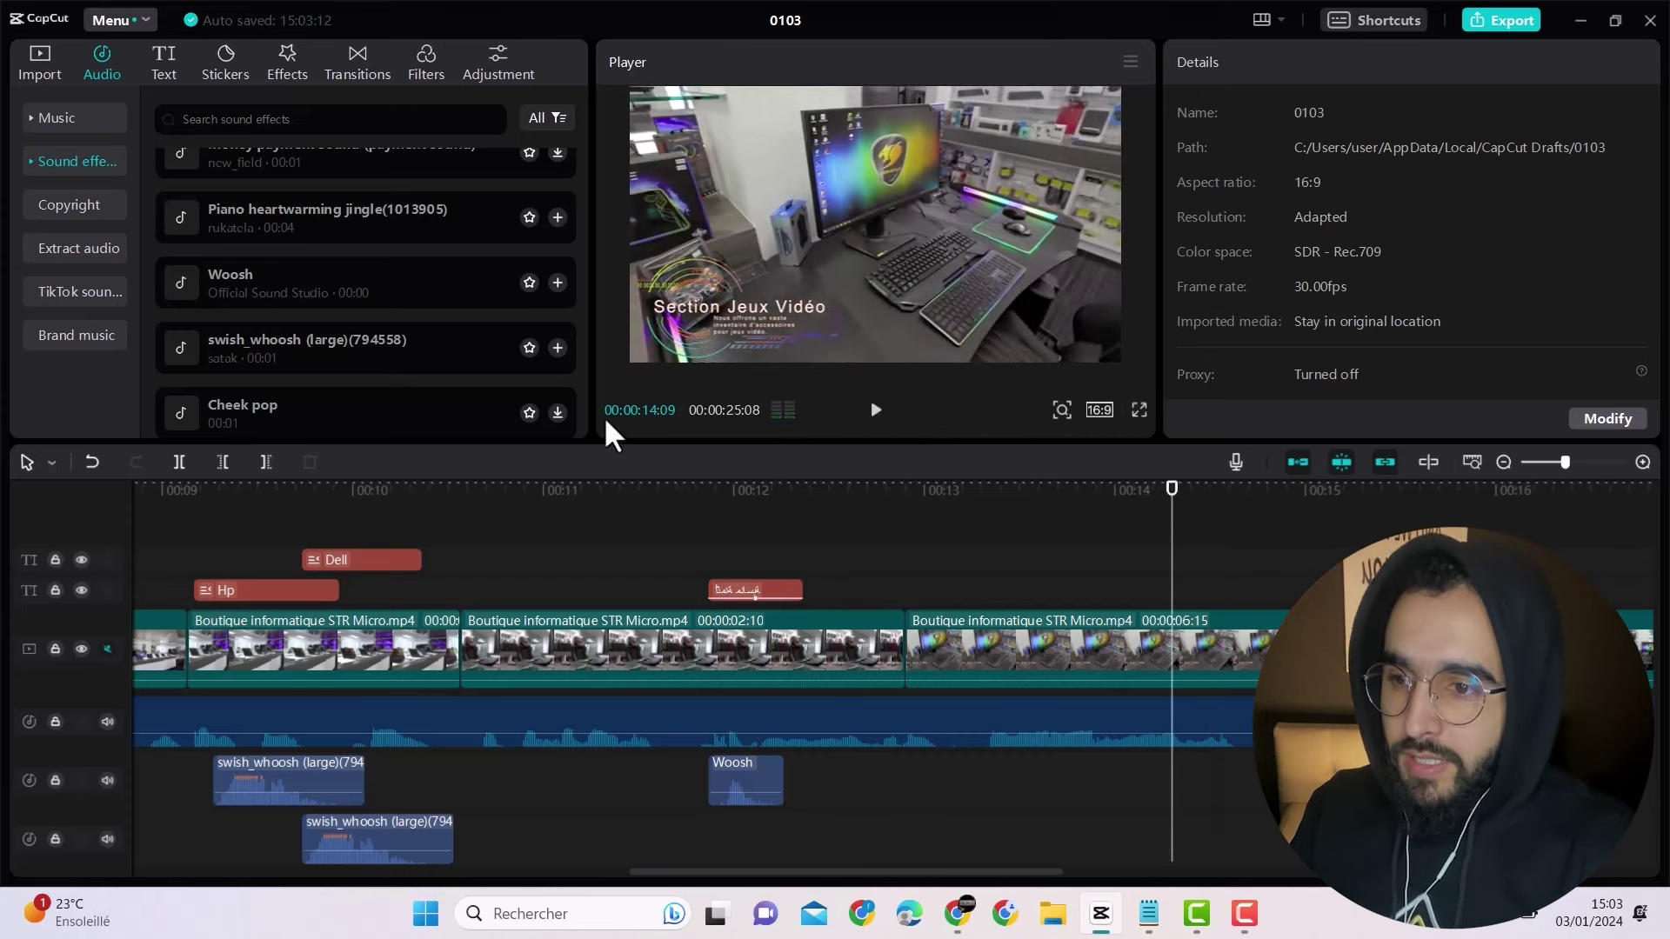
Step: Add the Discount green screen animation video on a new track above the text clips at about 00:00:14
left_click(41, 68)
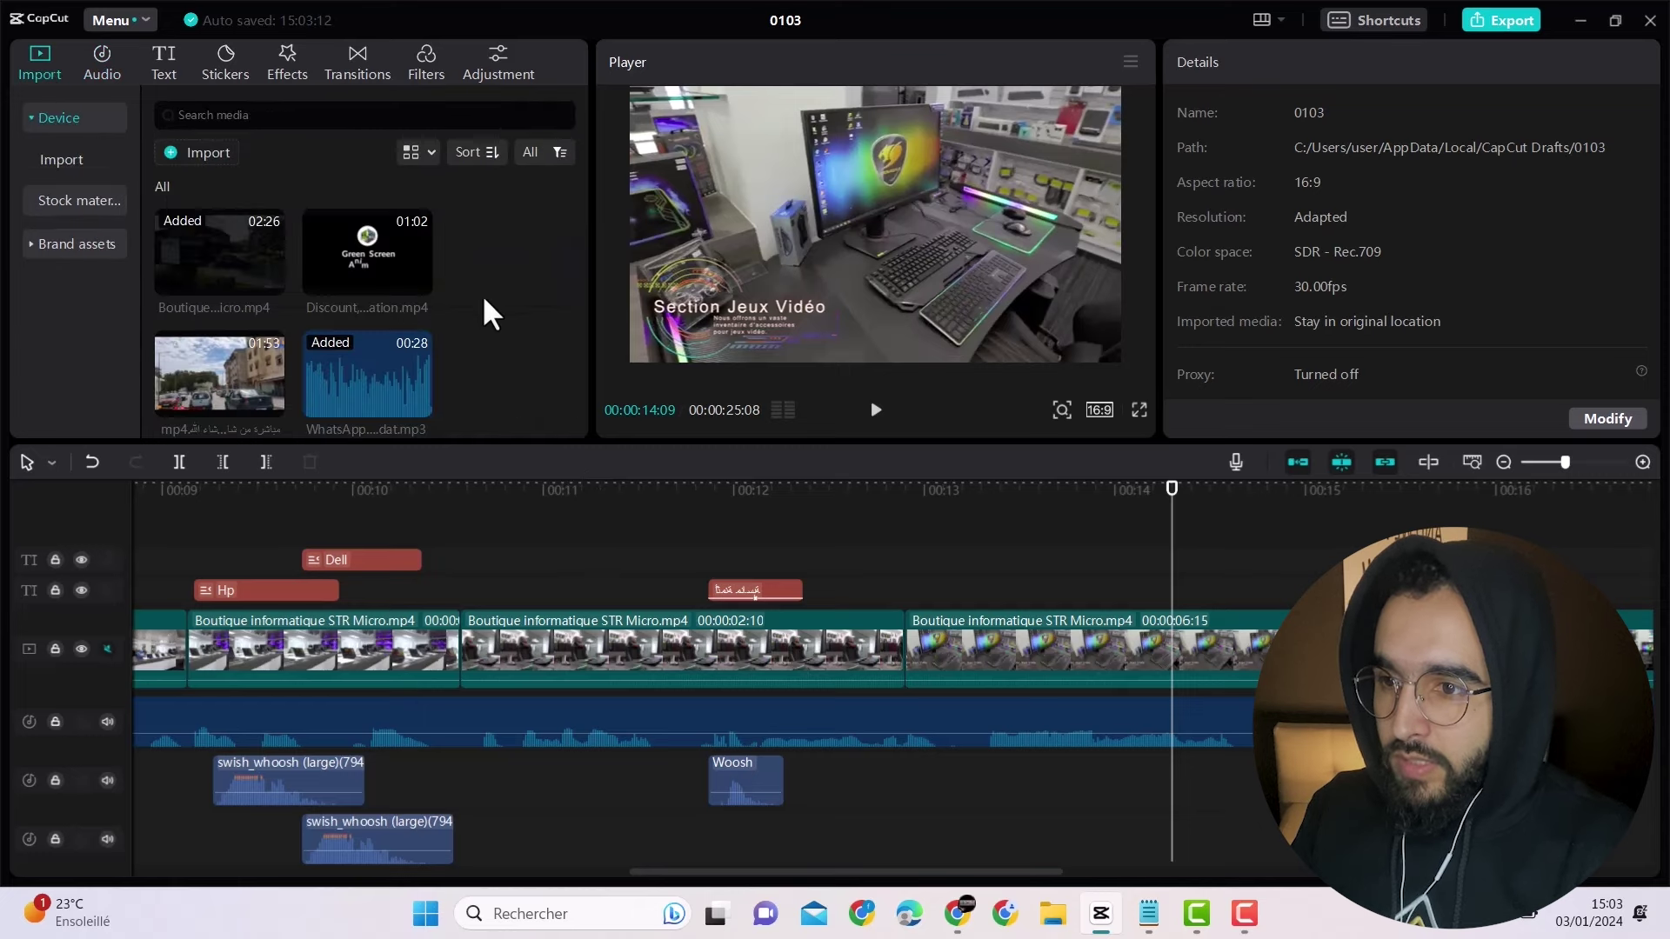
scroll(492, 313, "down", 1)
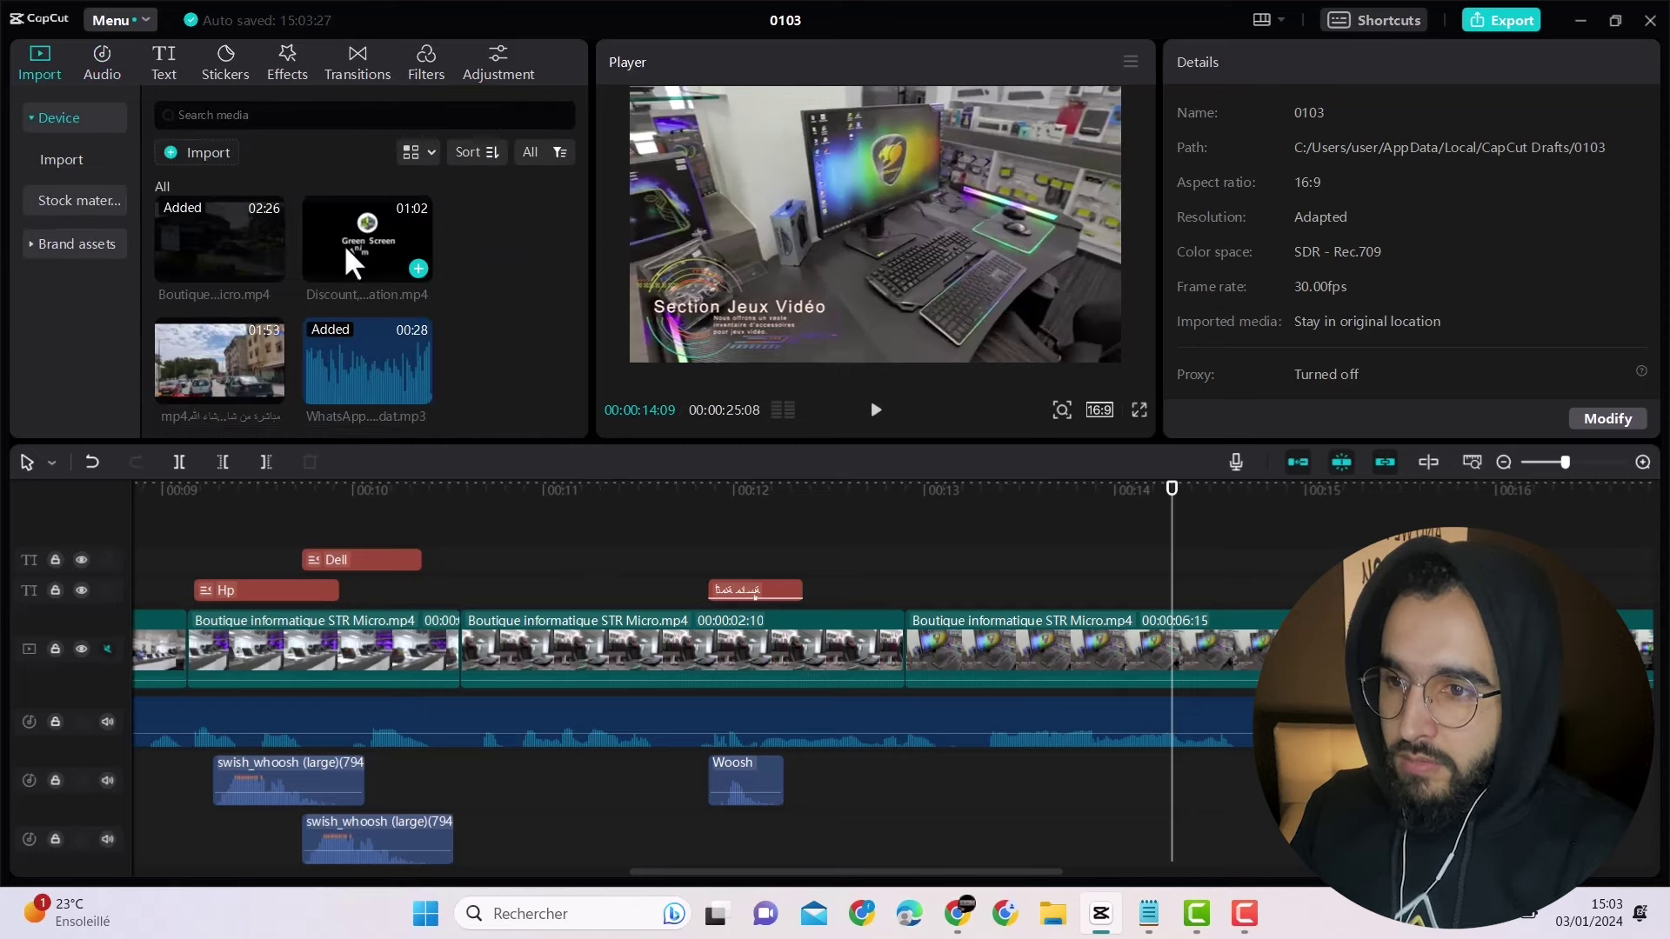
left_click_drag(358, 253, 1138, 576)
Step: Scrub through the Discount green screen clip to the Special Offer animation at 00:00:26:05
left_click(1183, 539)
left_click(1217, 532)
left_click_drag(1208, 533, 1470, 540)
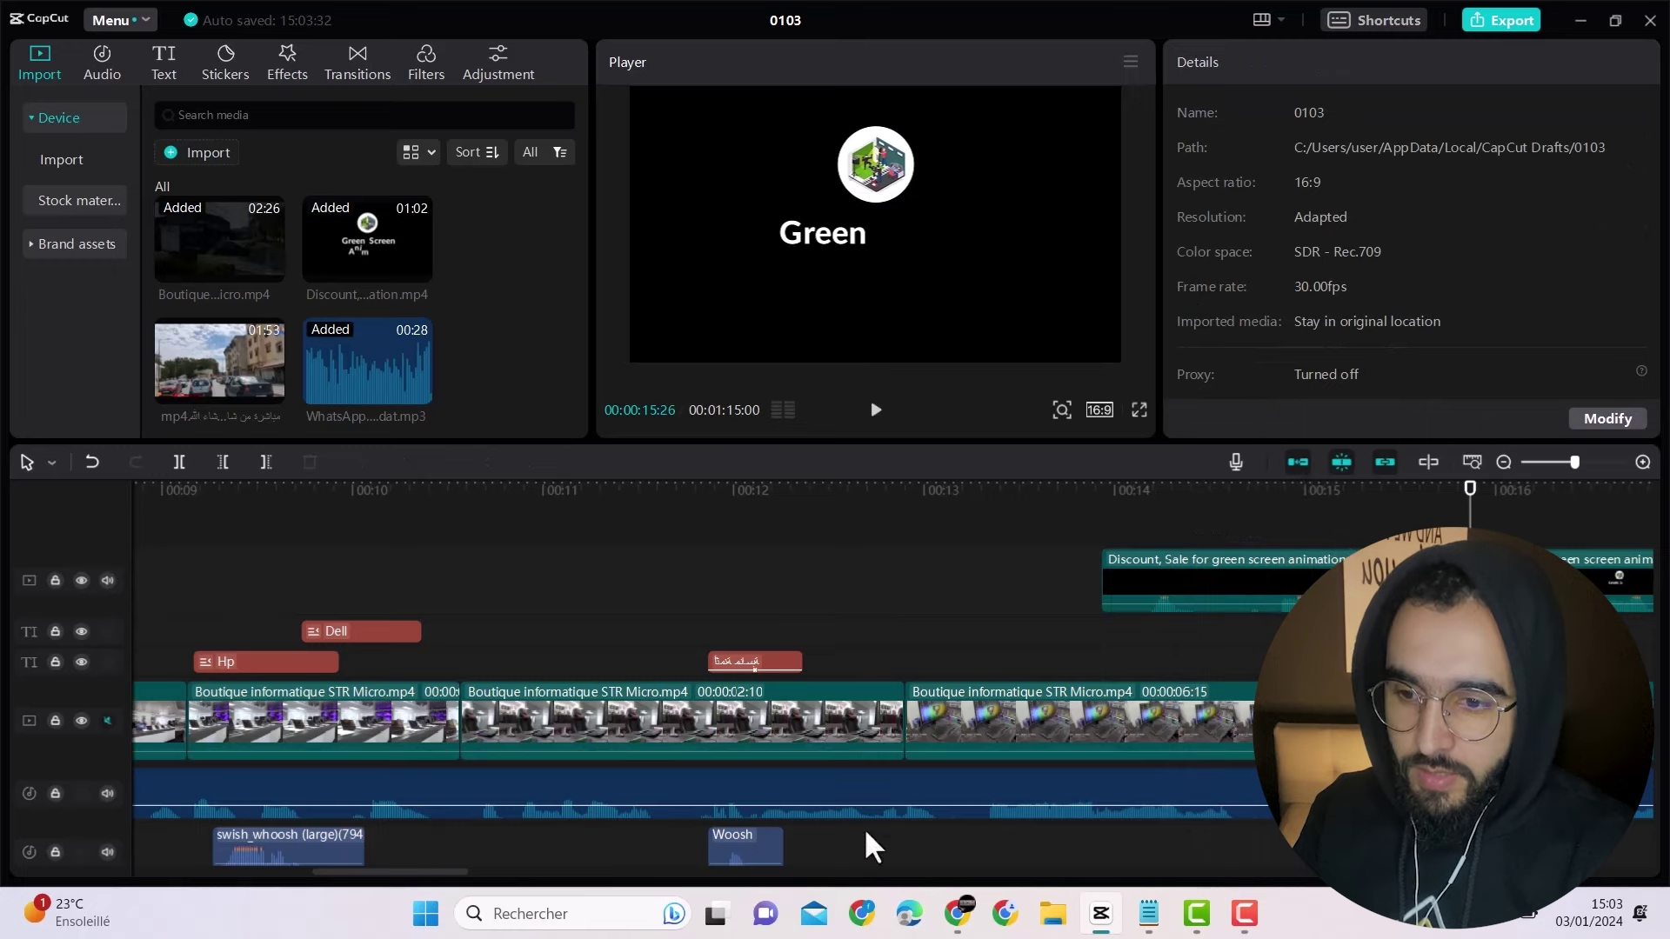
left_click_drag(1576, 464, 1580, 463)
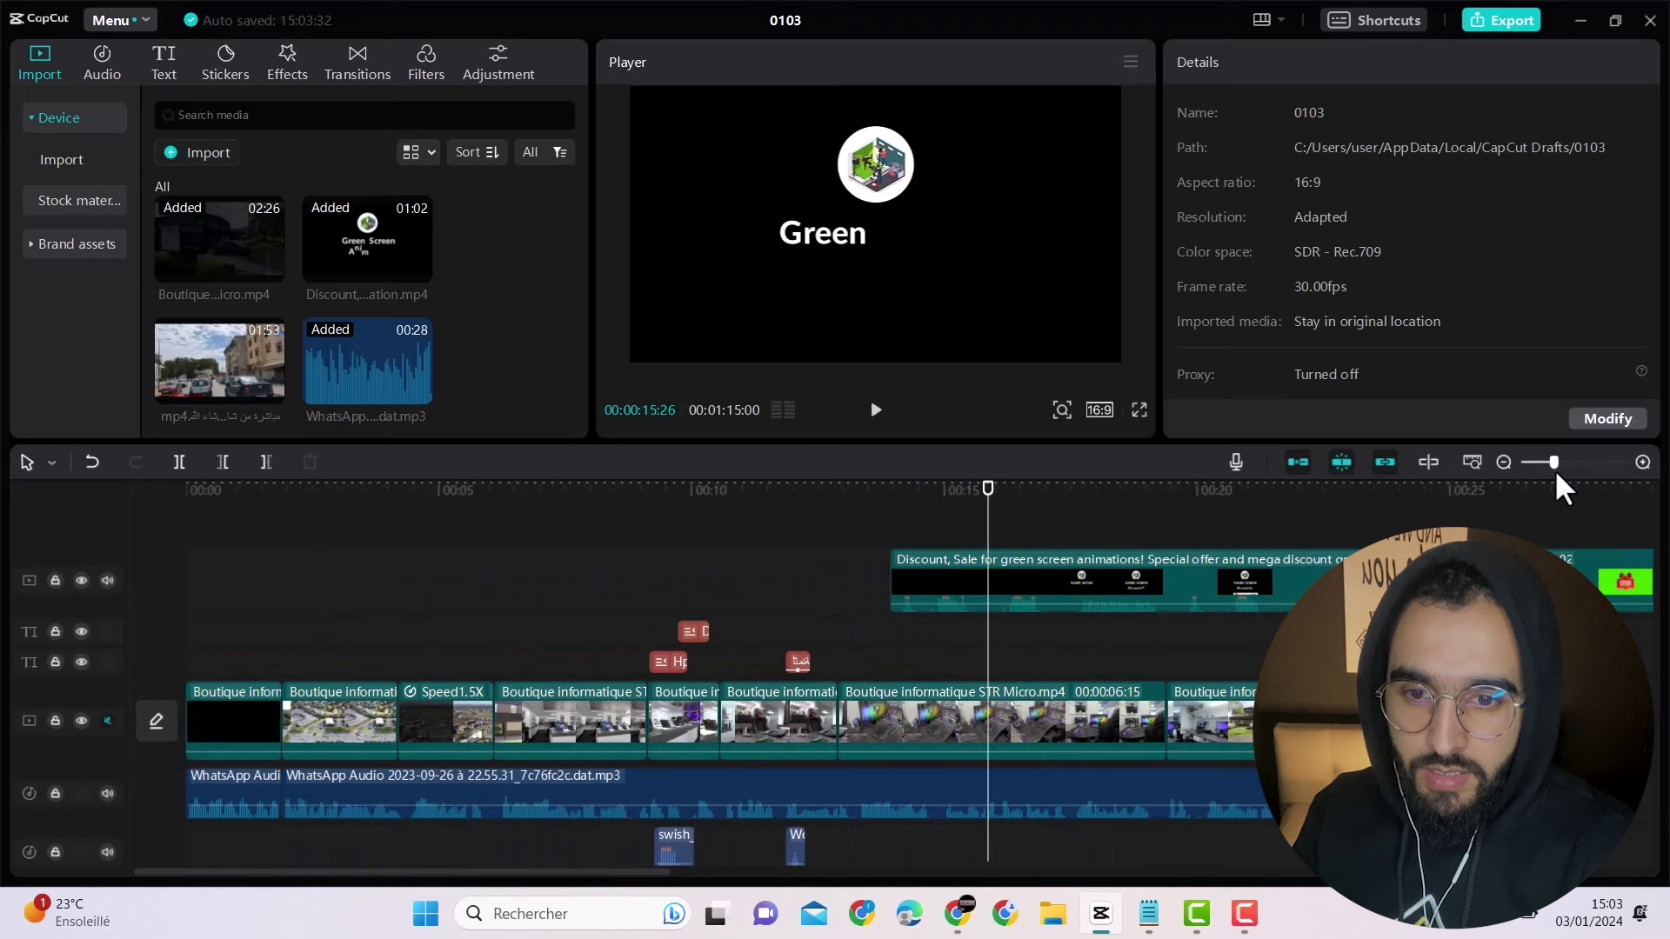
left_click(1529, 510)
mouse_move(1519, 516)
left_mouse_down()
mouse_move(1486, 516)
mouse_move(1509, 526)
left_mouse_up()
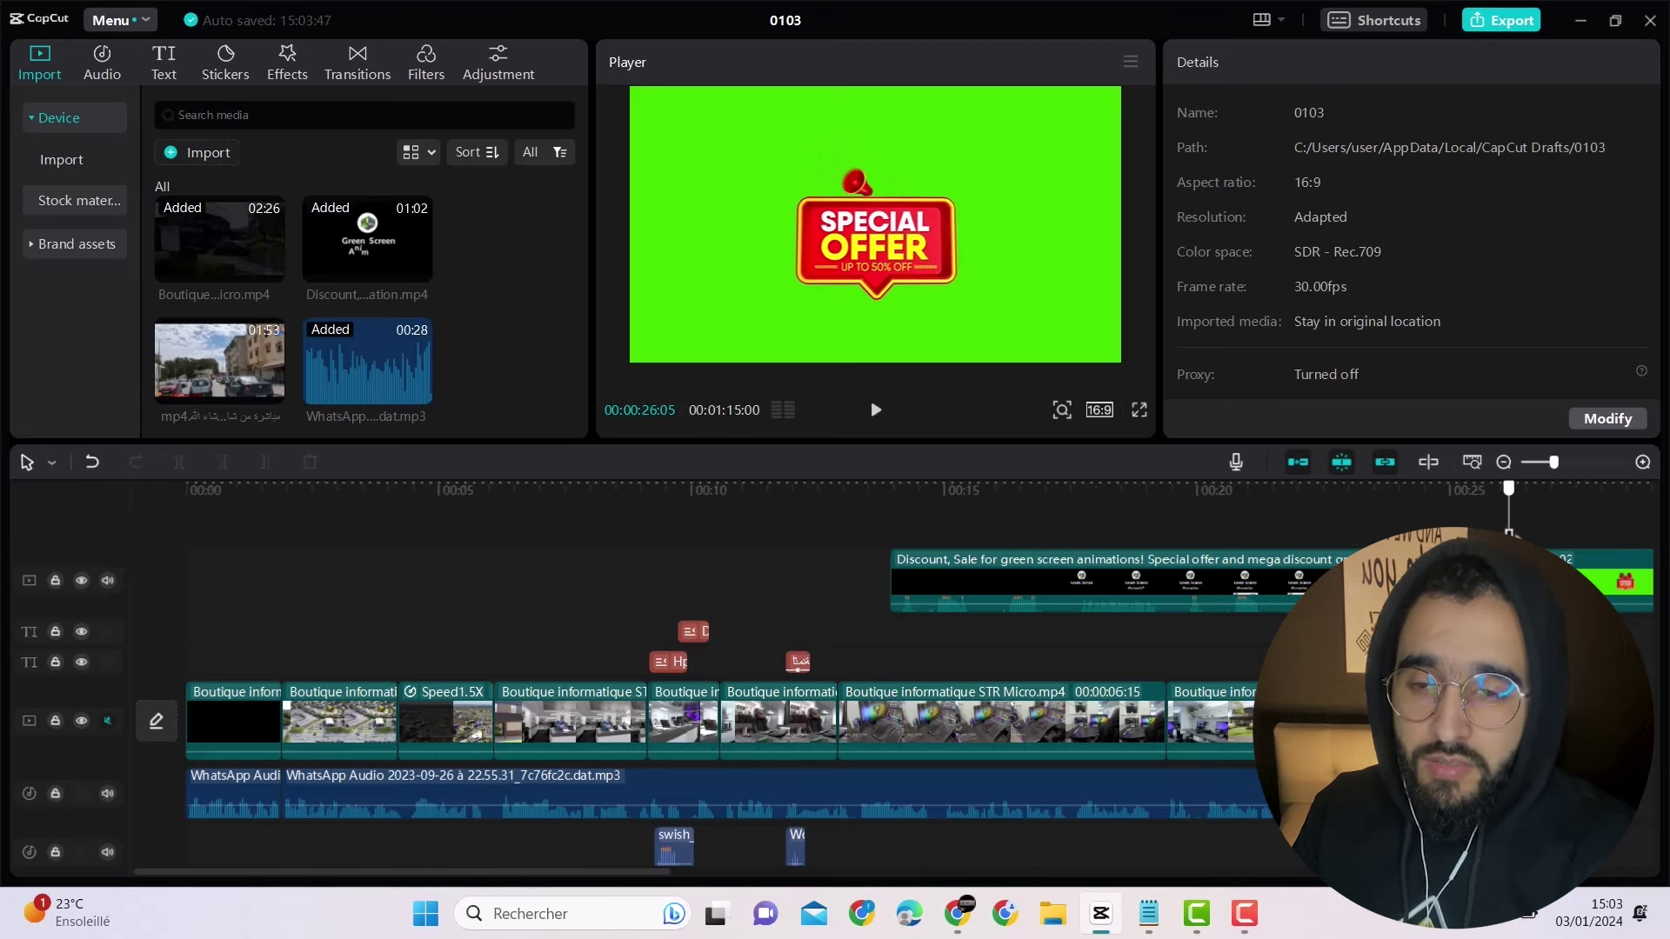
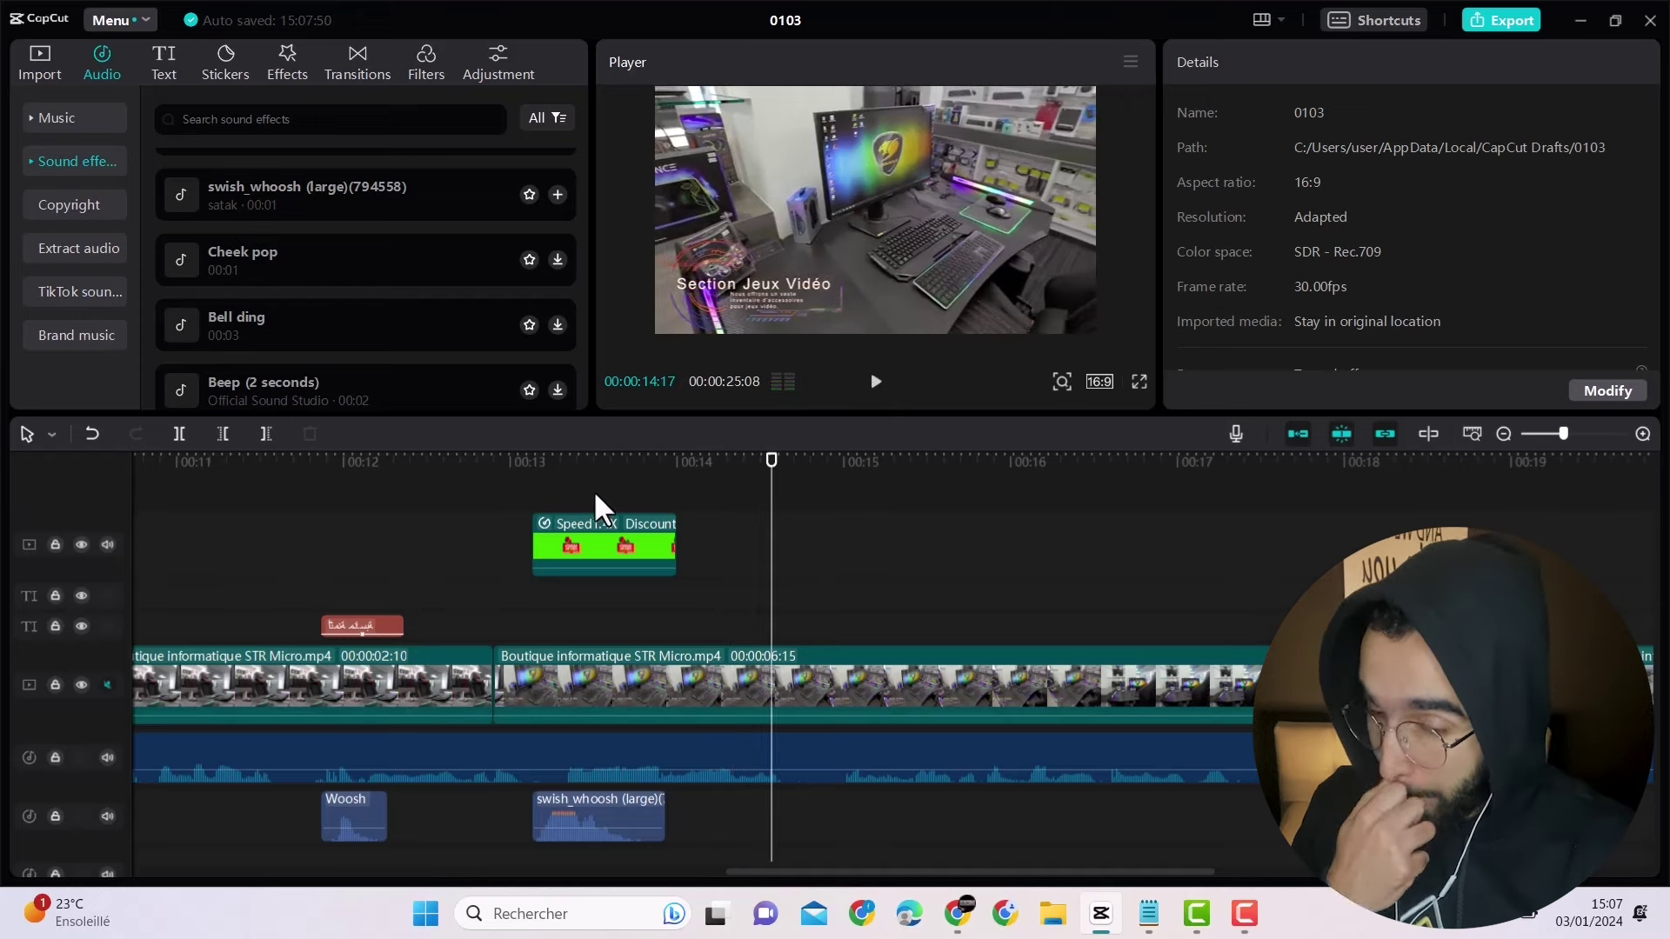
Step: Browse the Trending stickers collection
left_click(45, 44)
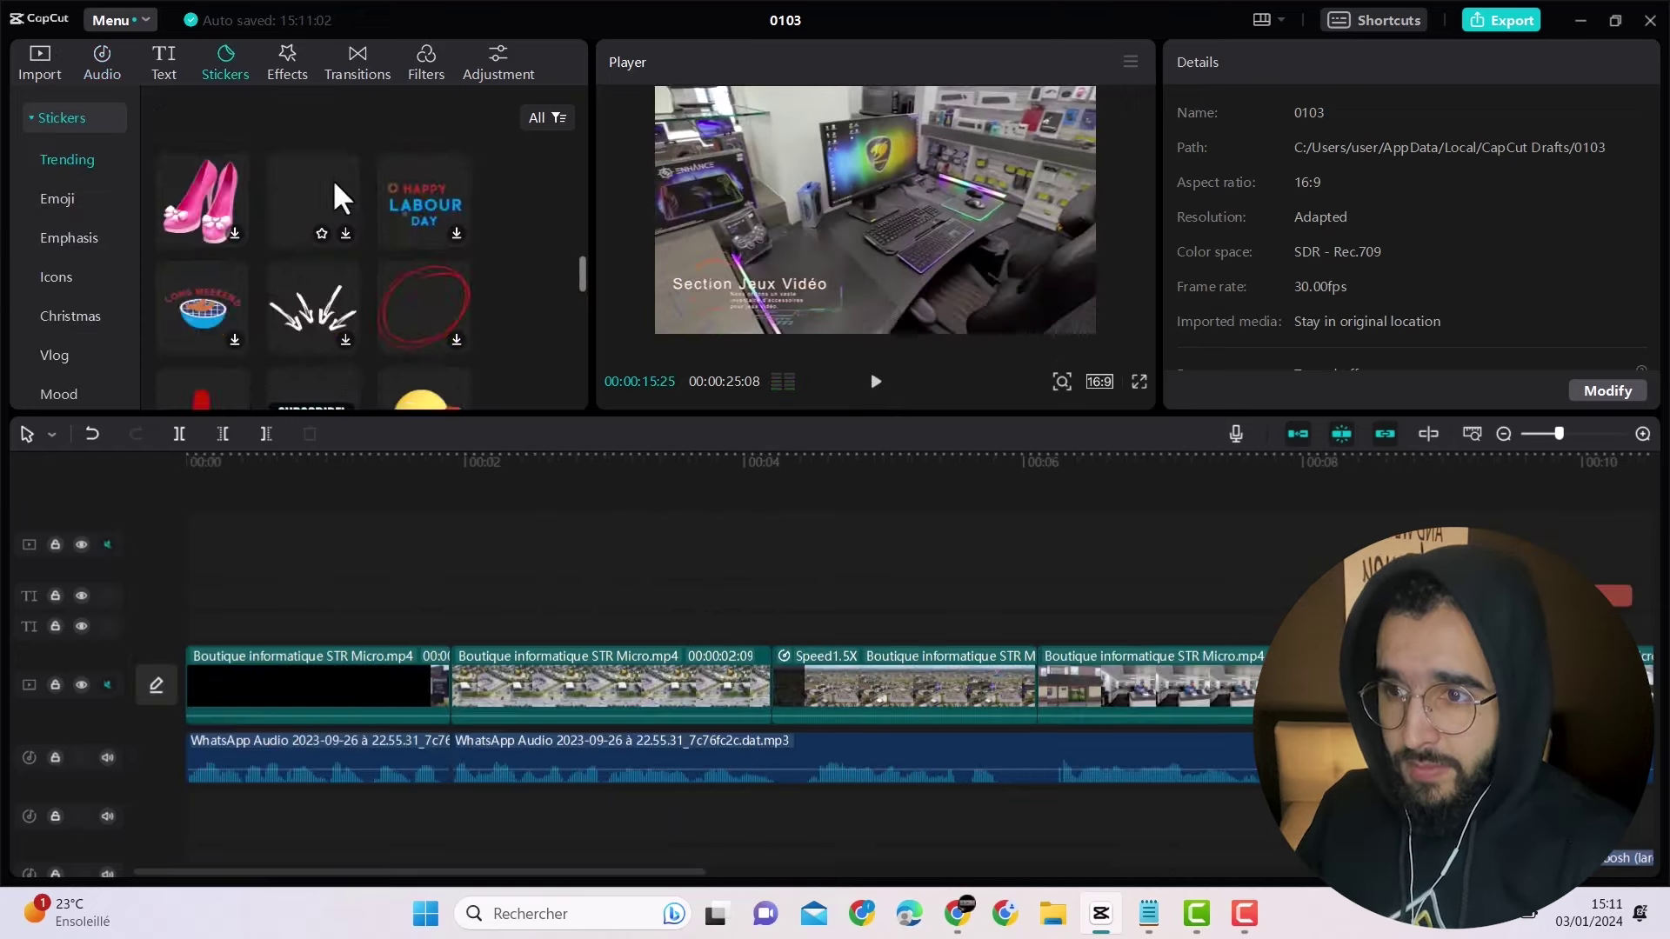
scroll(332, 181, "down", 5)
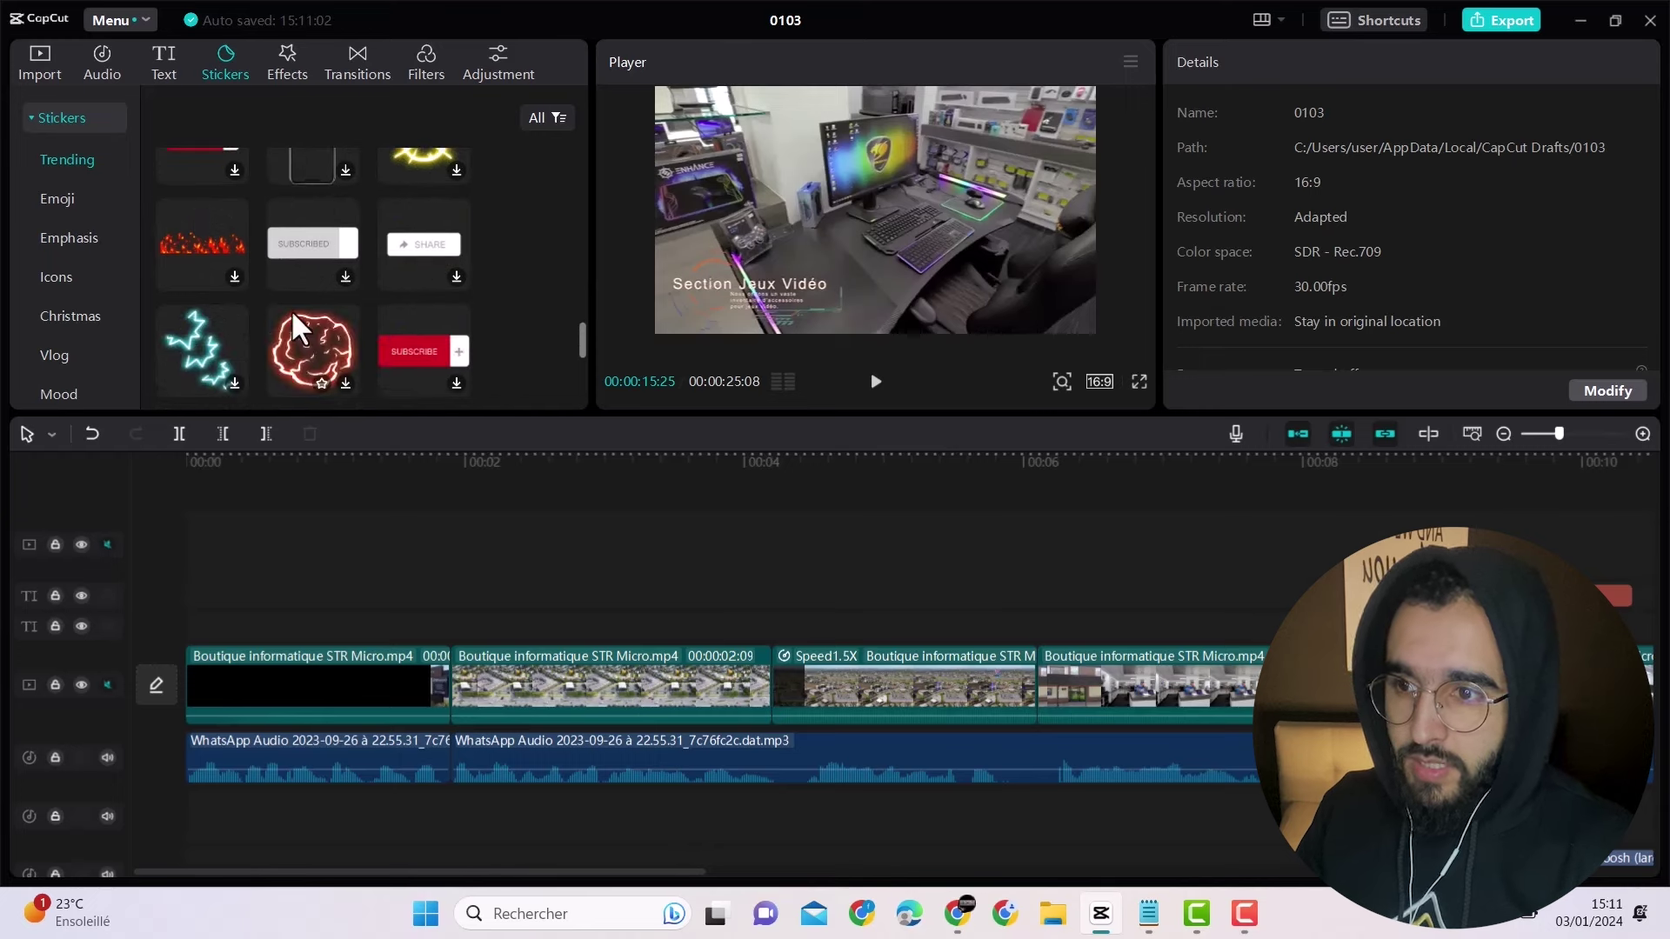
scroll(388, 316, "up", 5)
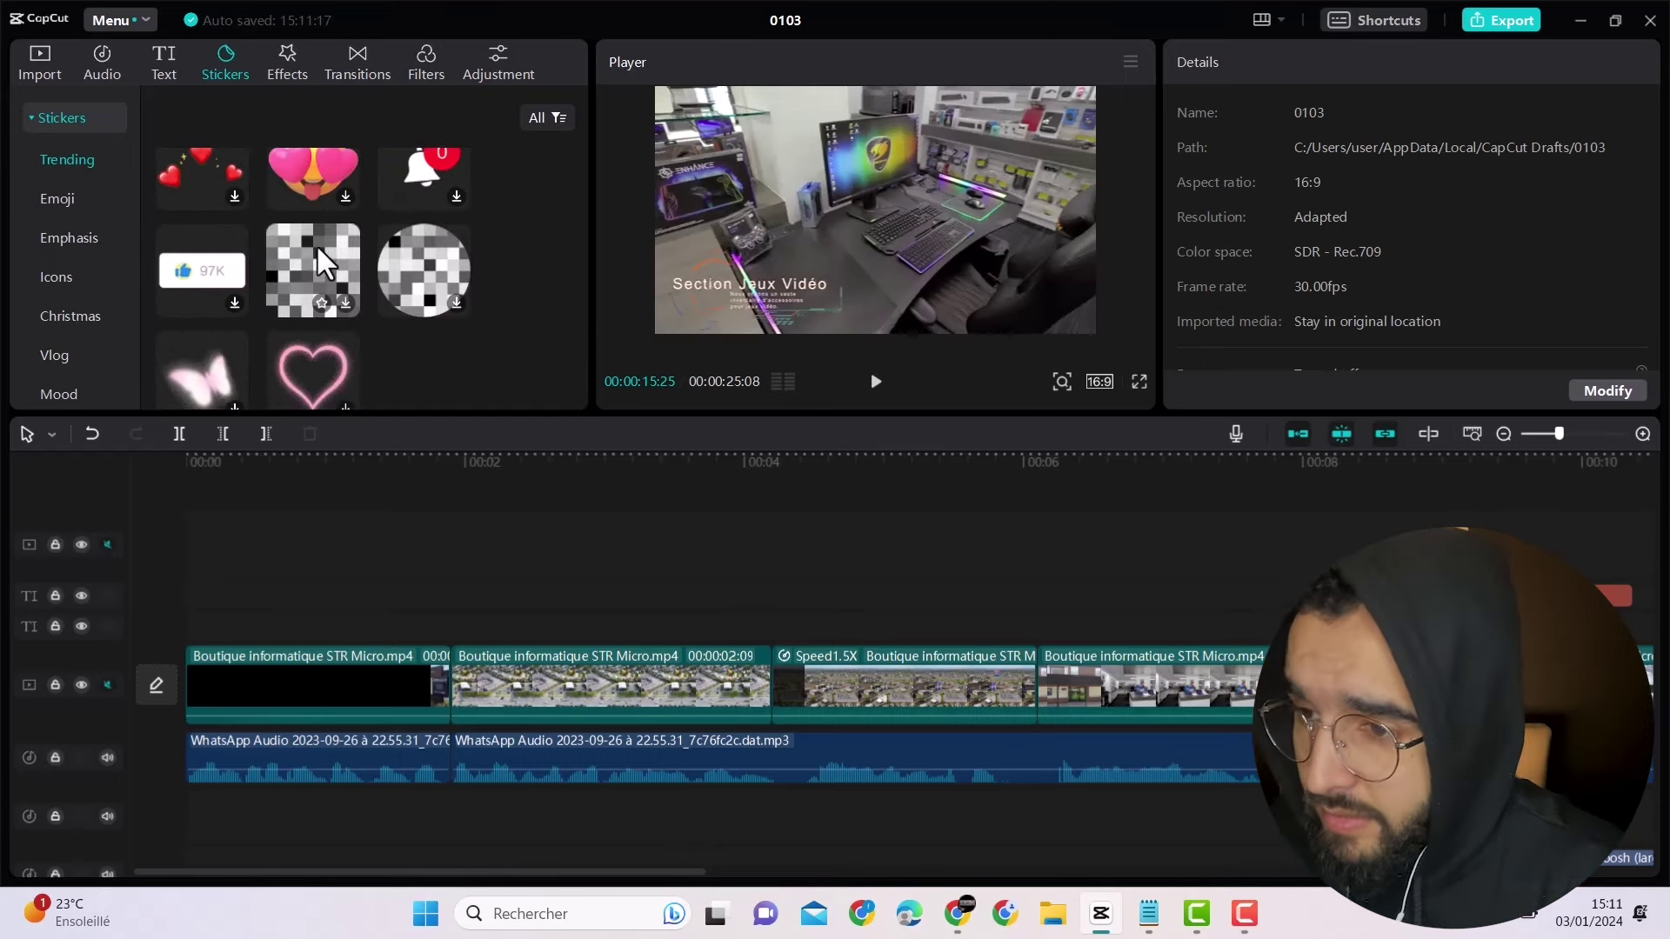
scroll(361, 228, "up", 1)
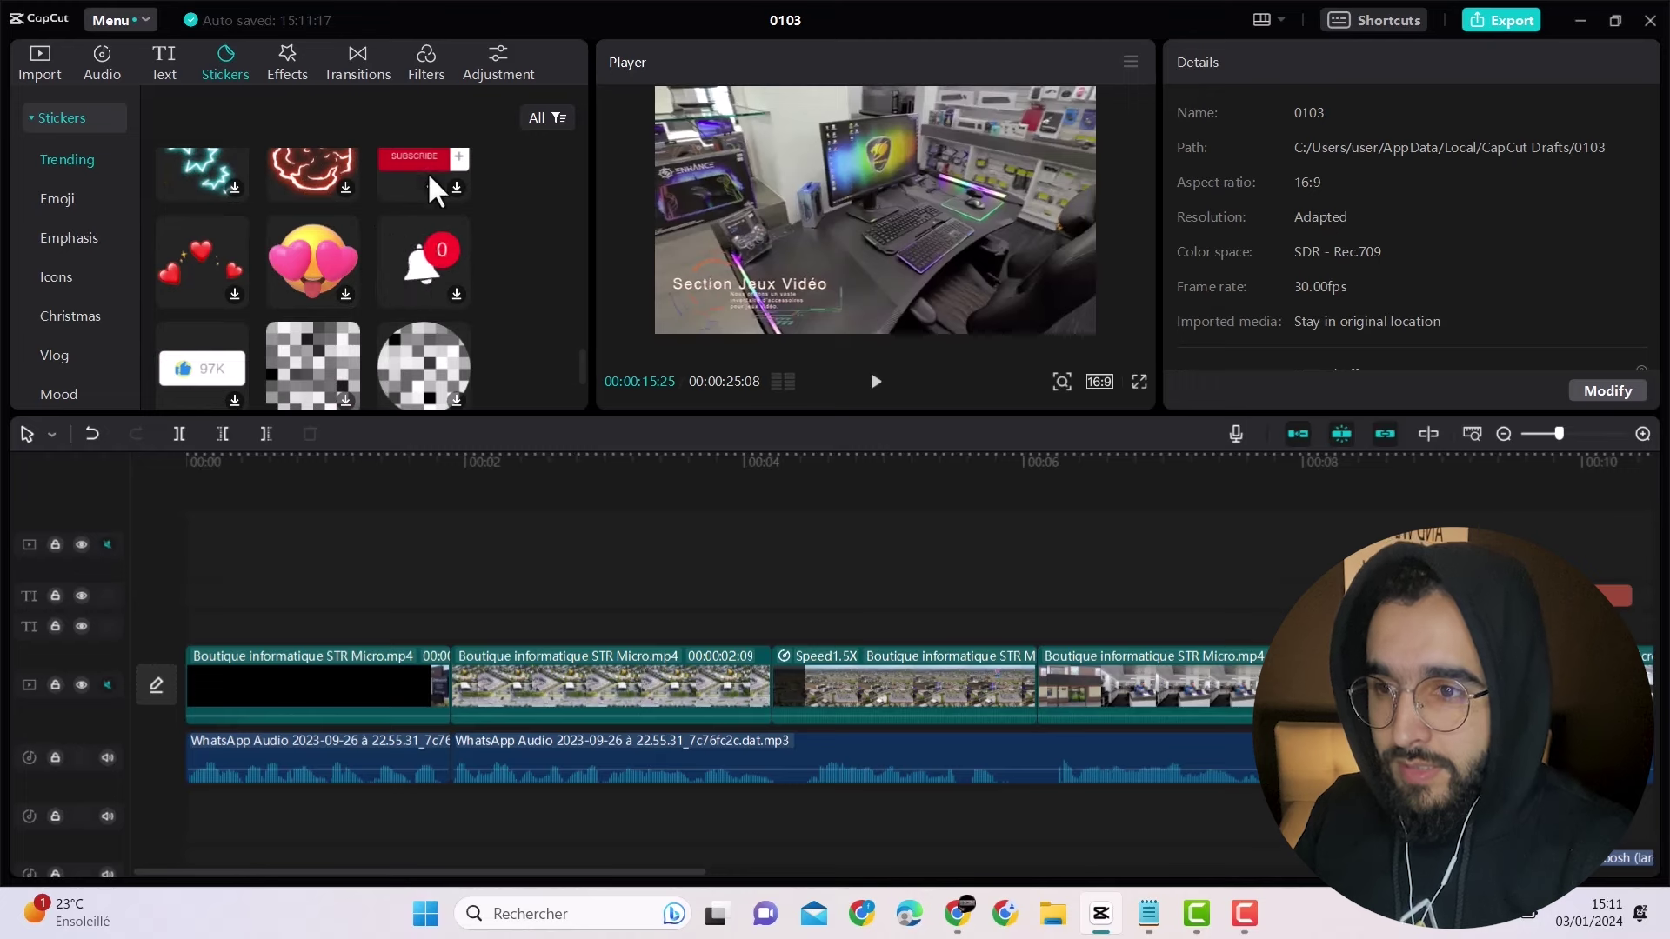
scroll(404, 270, "down", 2)
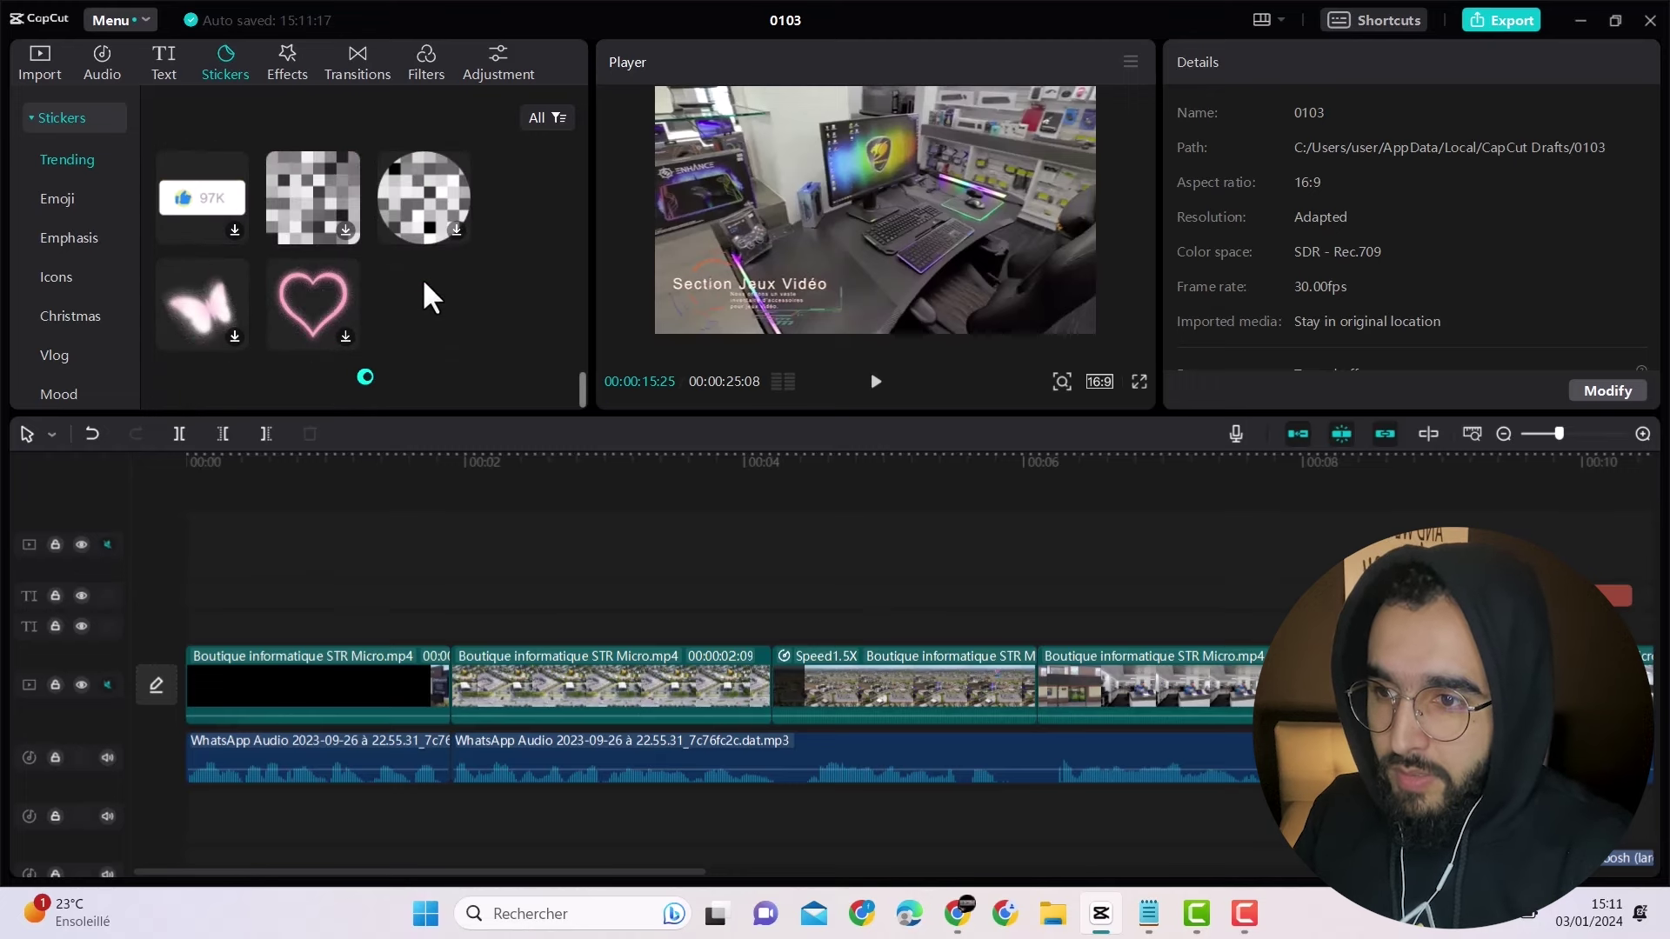
Step: Try the yellow WOW! sticker on a new track at about 00:00:02, then delete it
scroll(61, 261, "down", 3)
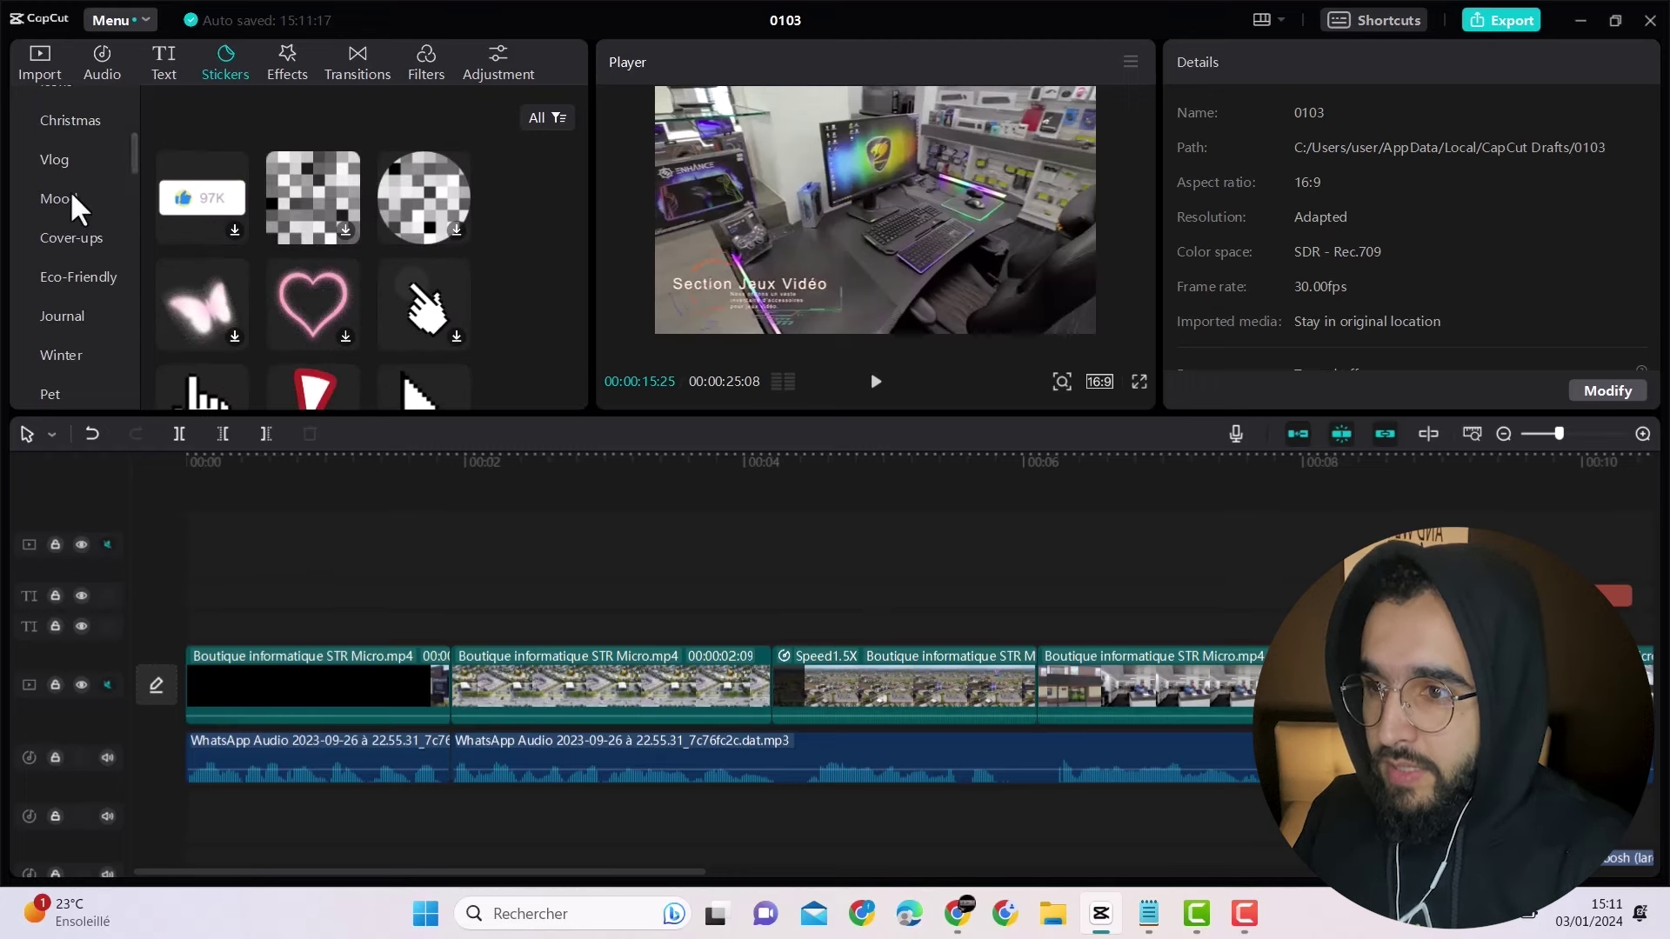
scroll(74, 217, "up", 2)
scroll(343, 328, "down", 5)
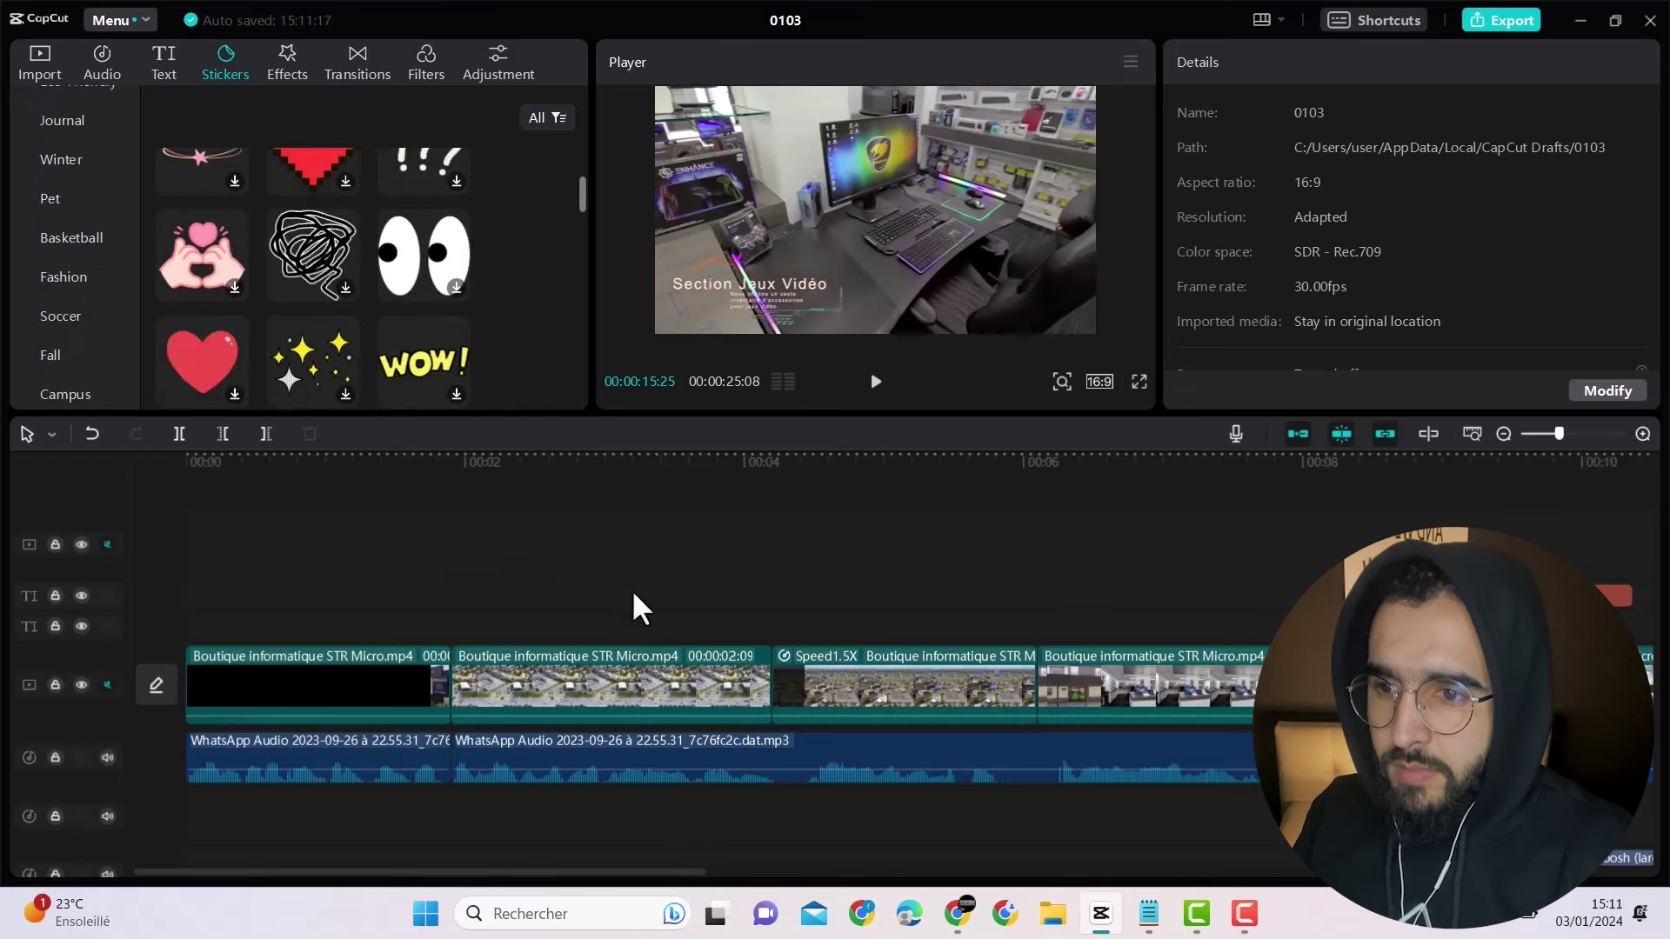
scroll(81, 322, "down", 2)
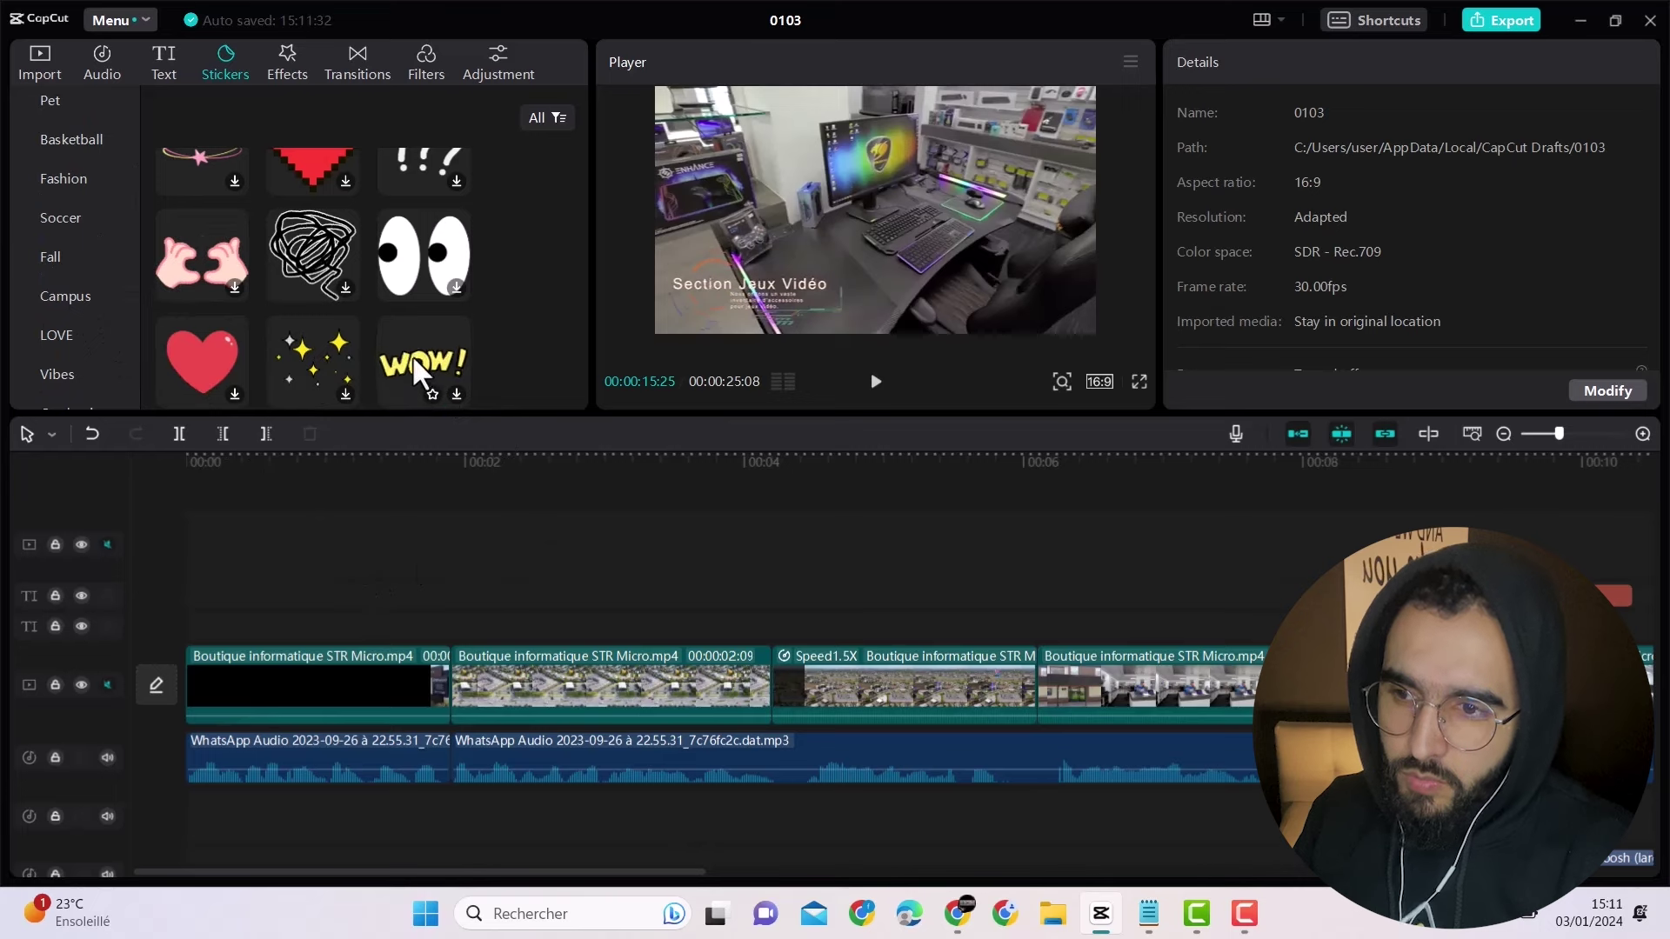
left_click_drag(413, 355, 581, 493)
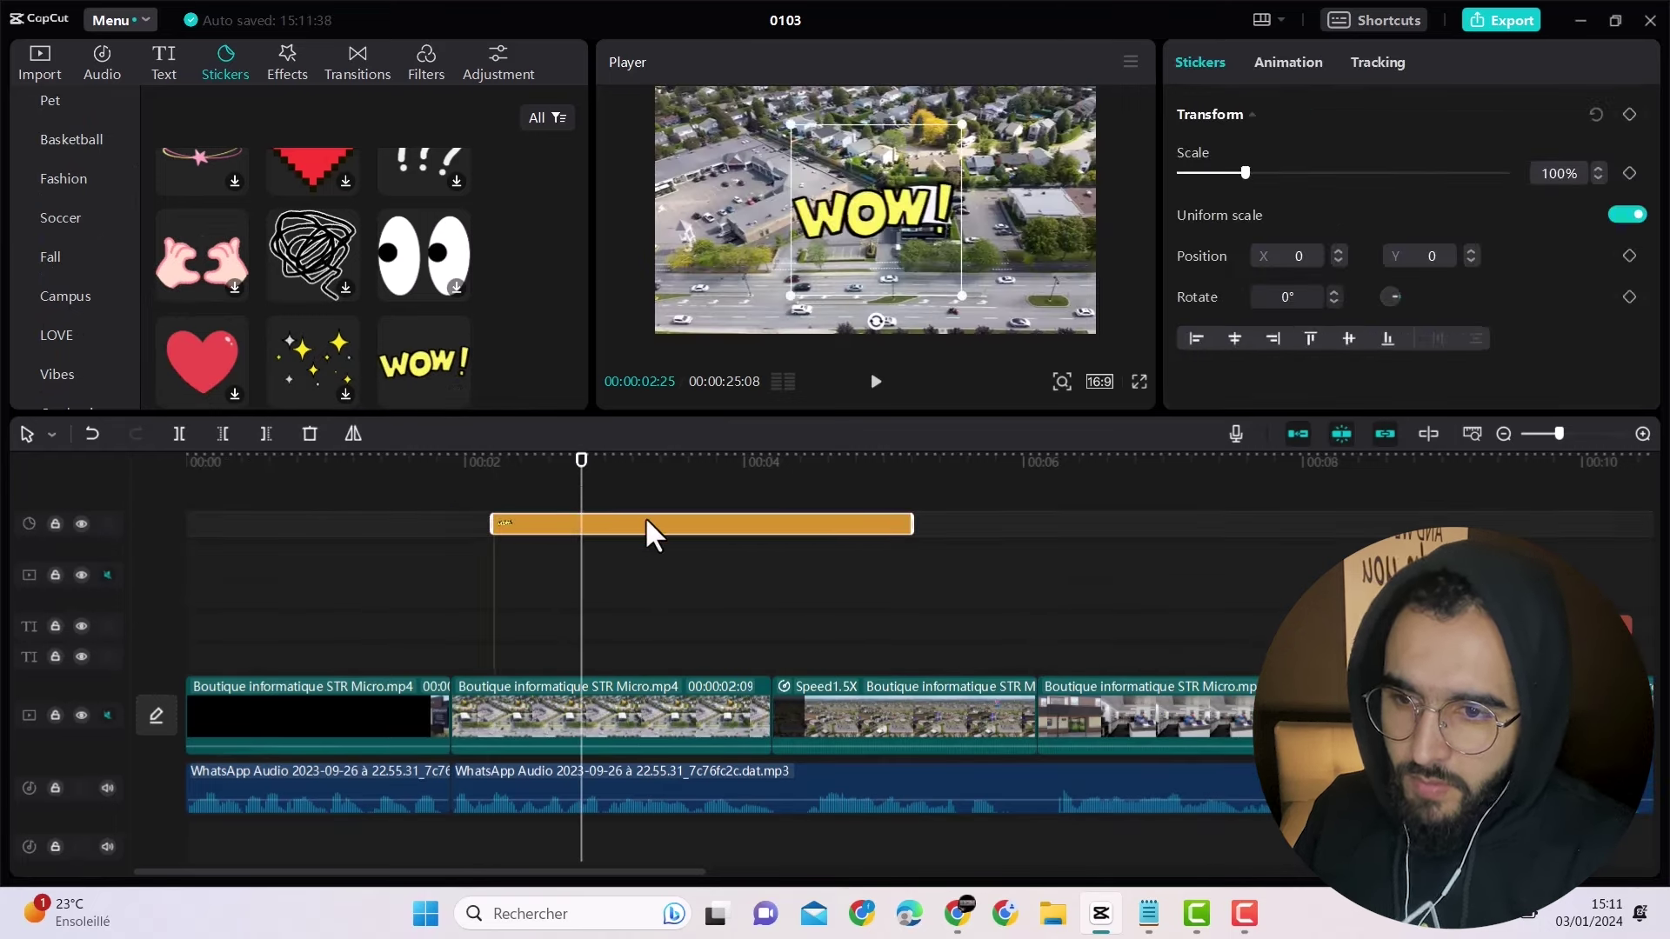
key("Delete")
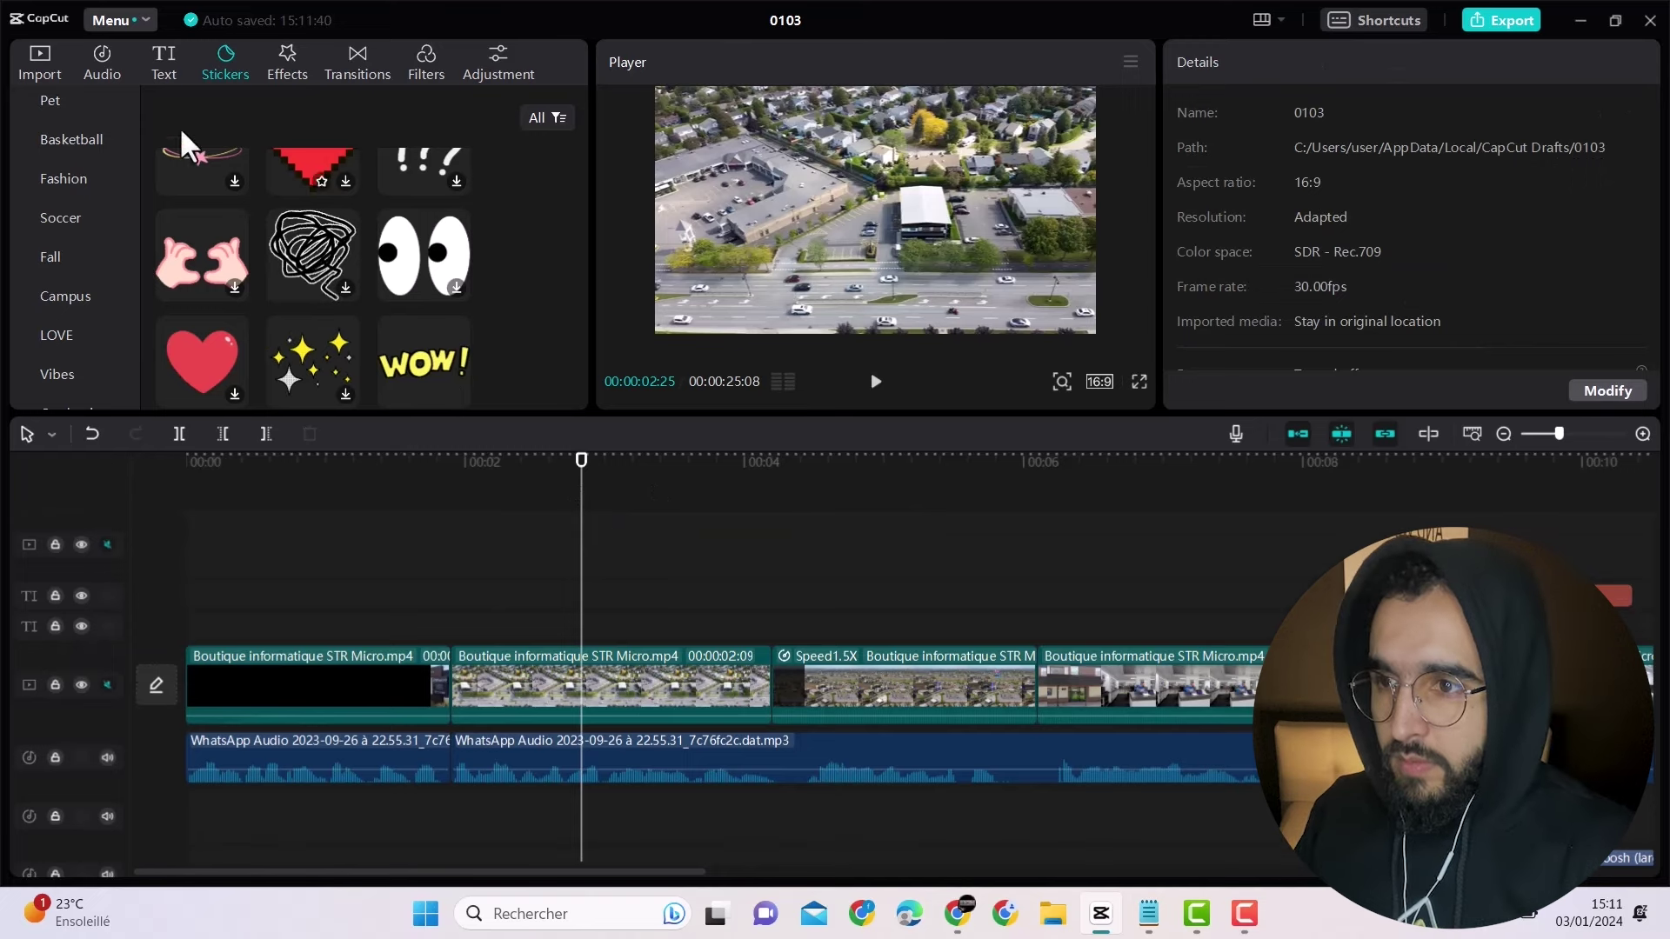
Step: Apply the Rock Horizontally In animation to the second clip on the main track
left_click(287, 62)
left_click(360, 54)
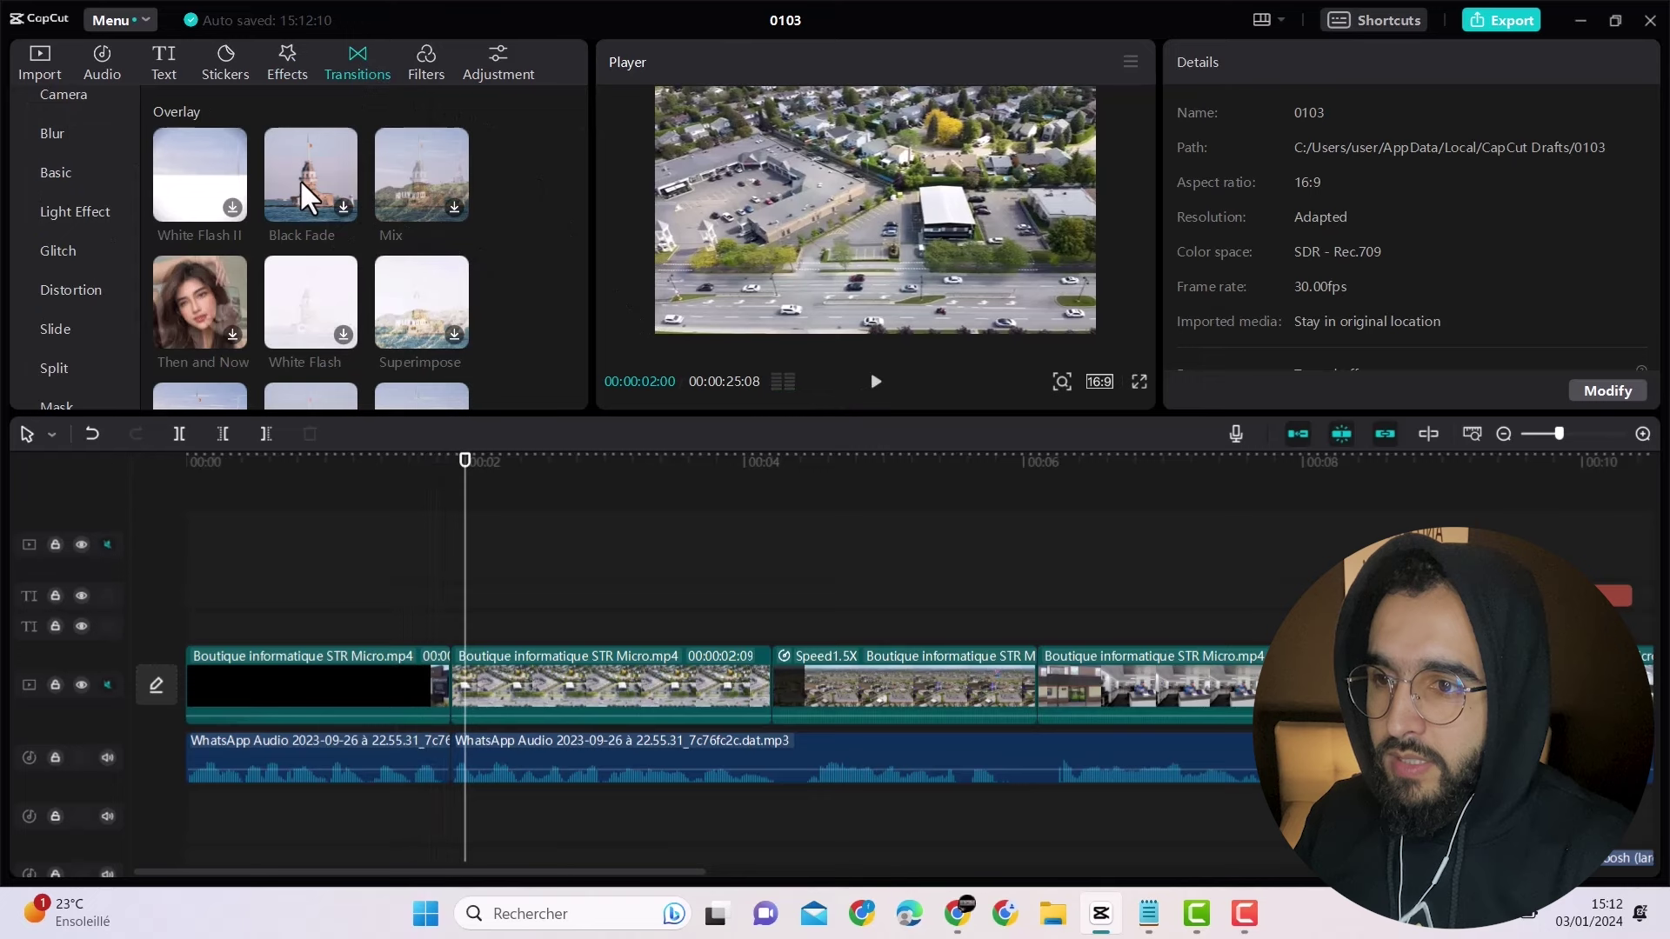
left_click(531, 680)
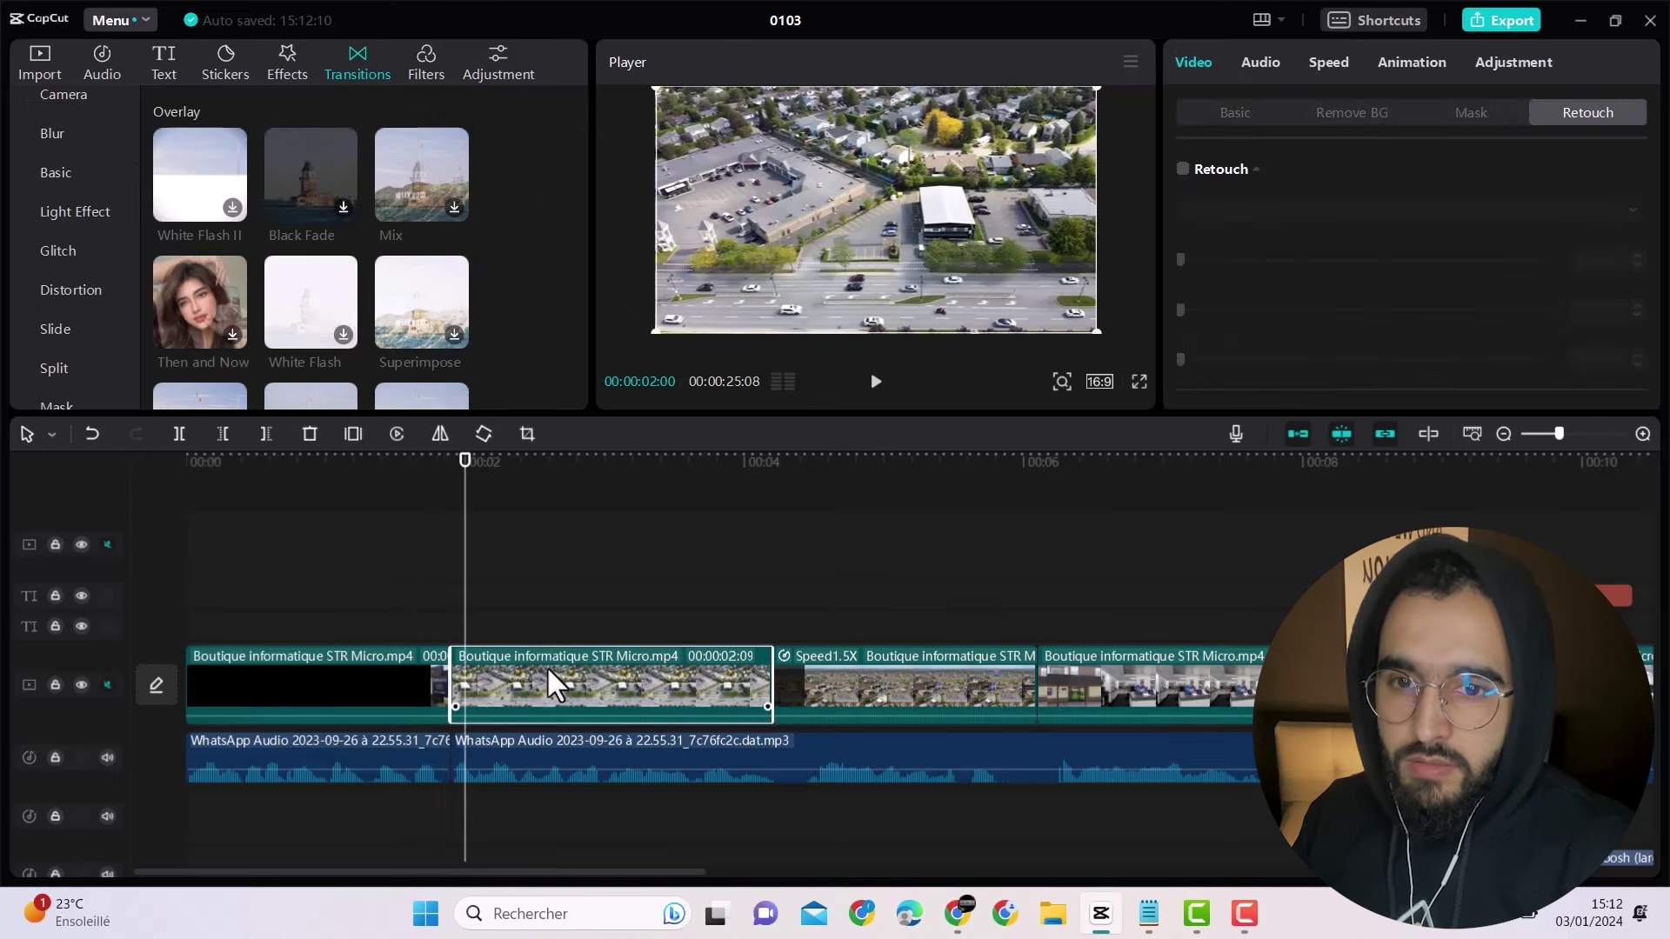
left_click(1426, 77)
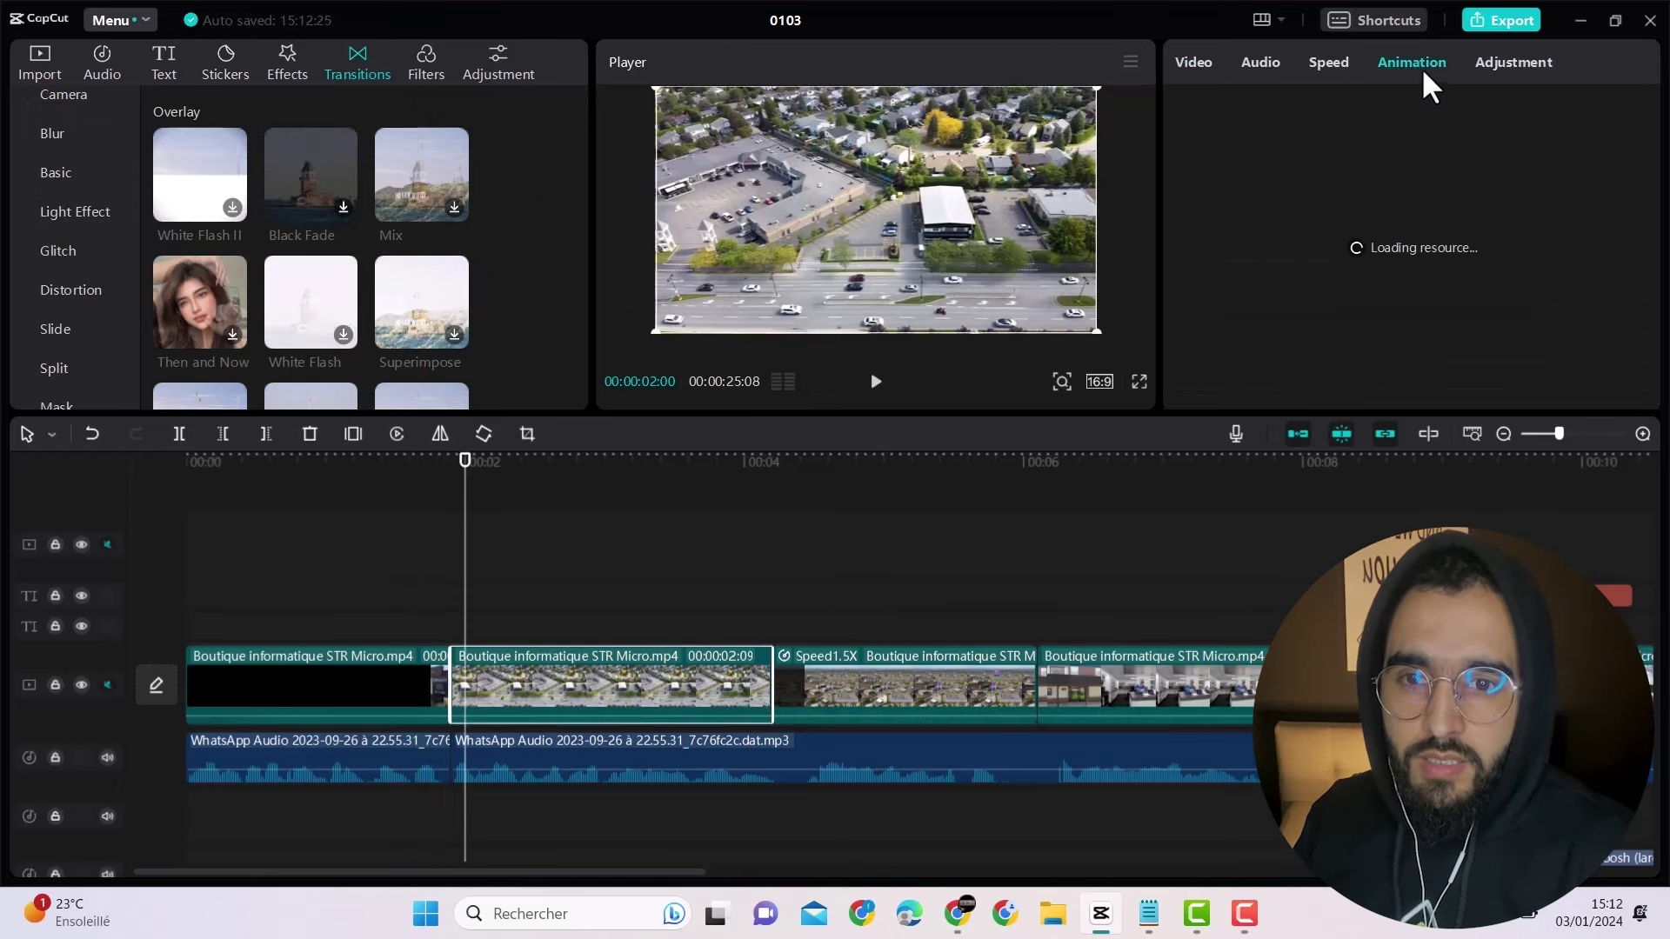
left_click(440, 561)
left_click(470, 569)
left_click(525, 665)
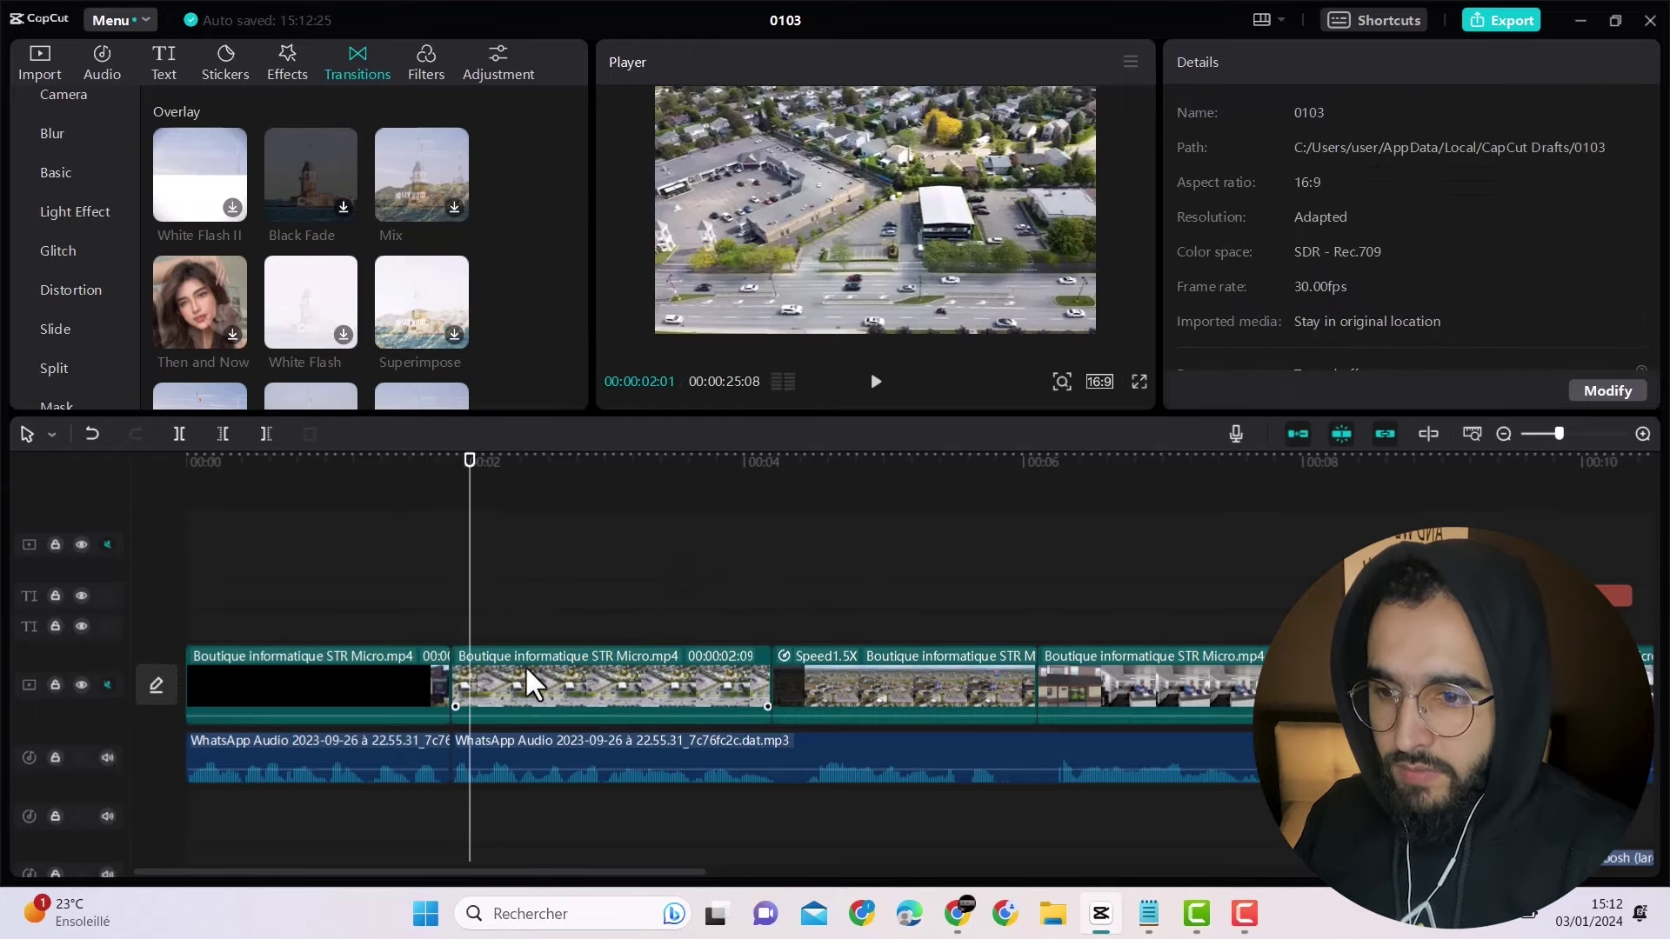
left_click(1412, 63)
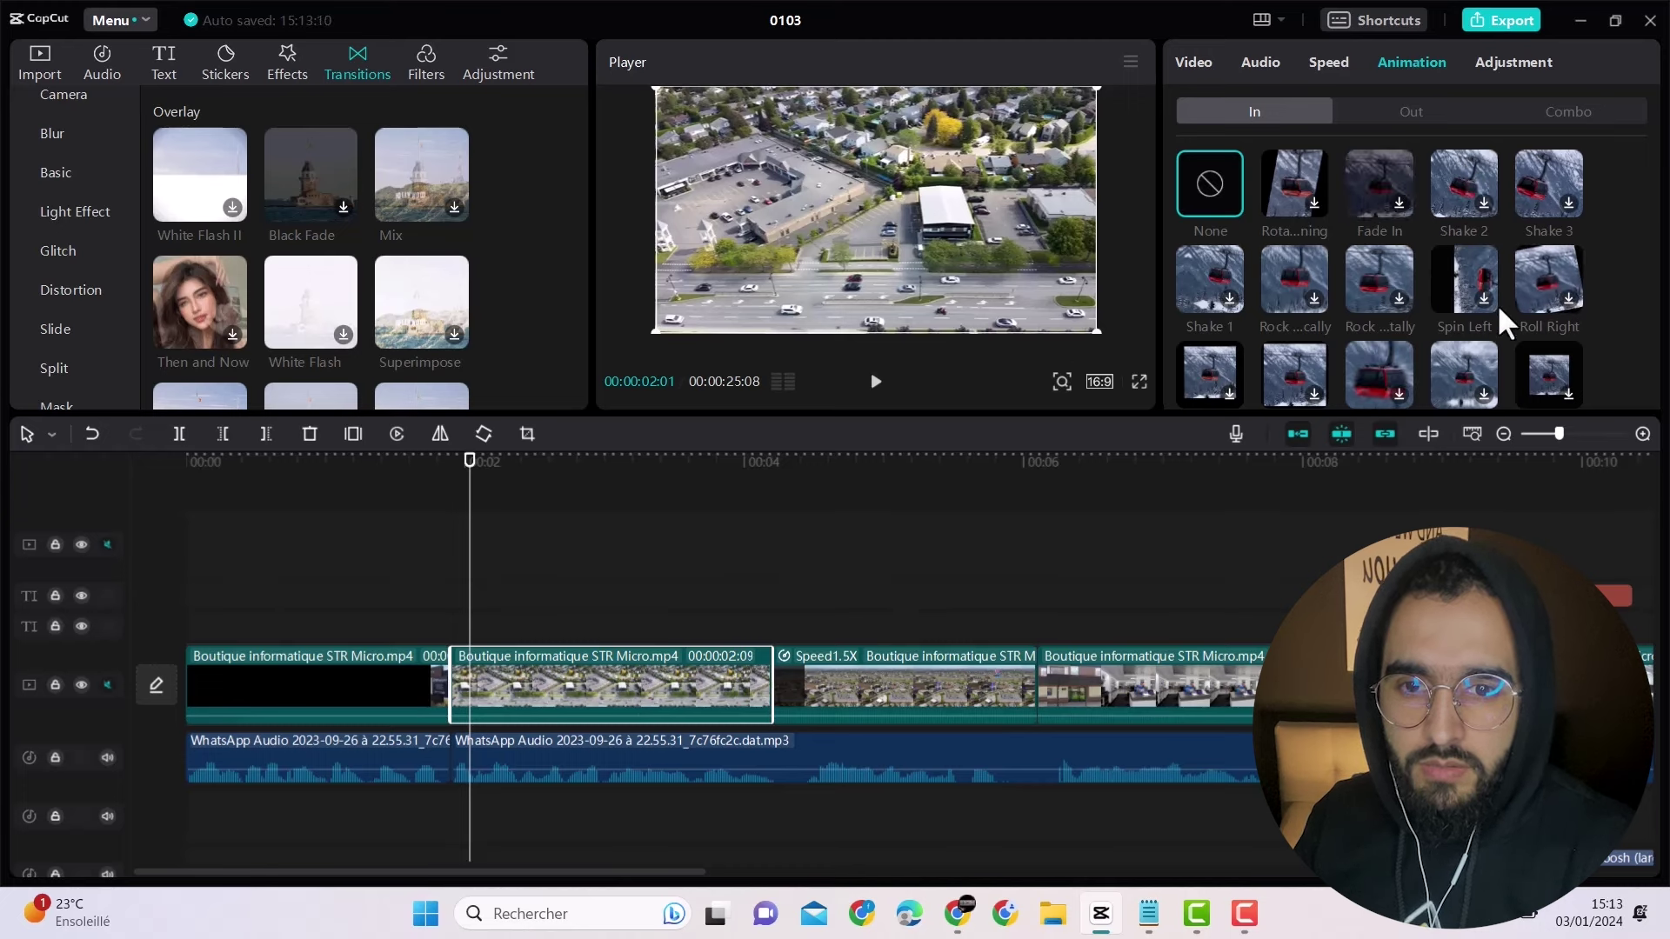
left_click(1386, 296)
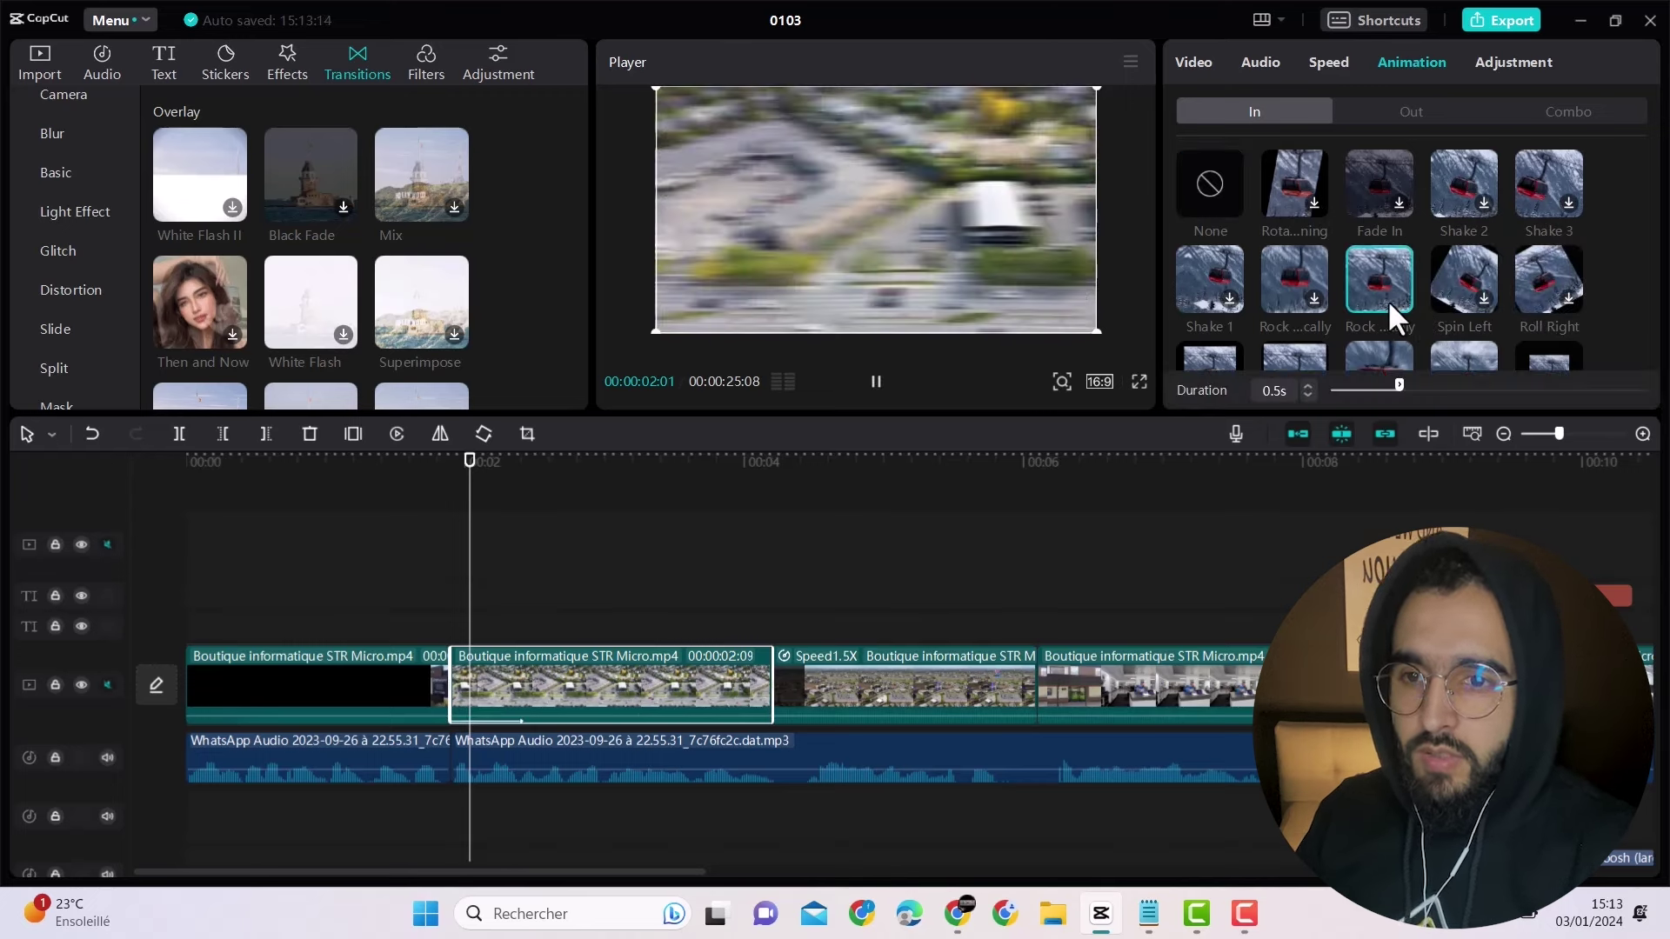
Step: Play the cut into the second clip from 00:00:01:05 to 00:00:03:04 and undo its In animation
left_click(348, 541)
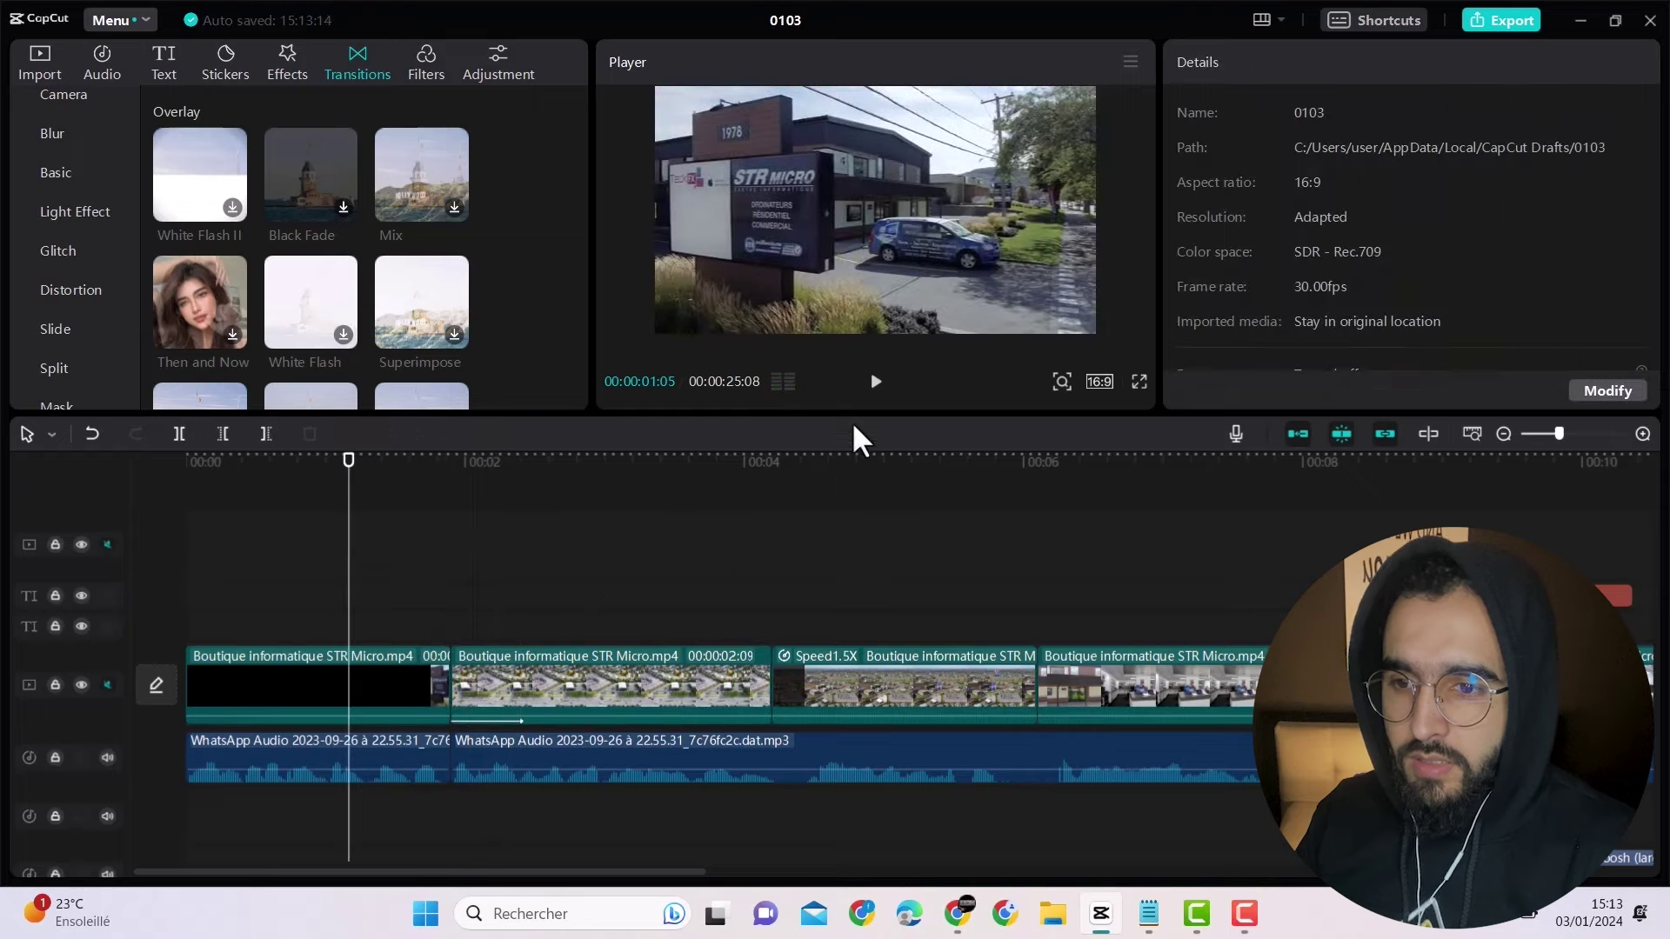
left_click(876, 383)
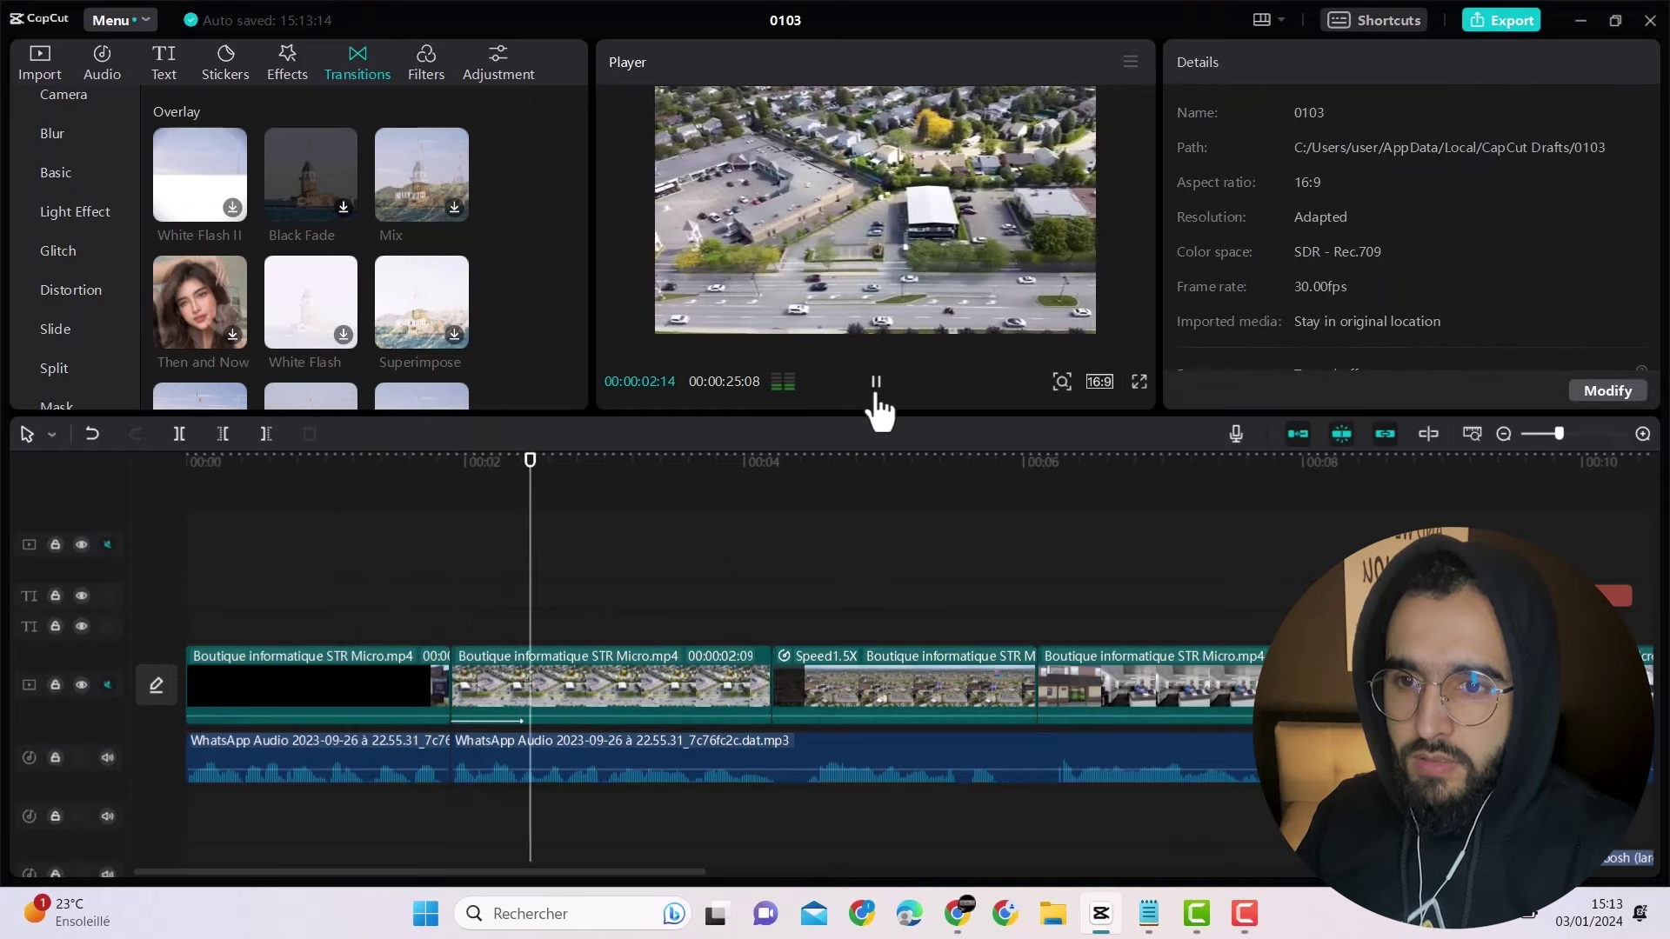
left_click(877, 391)
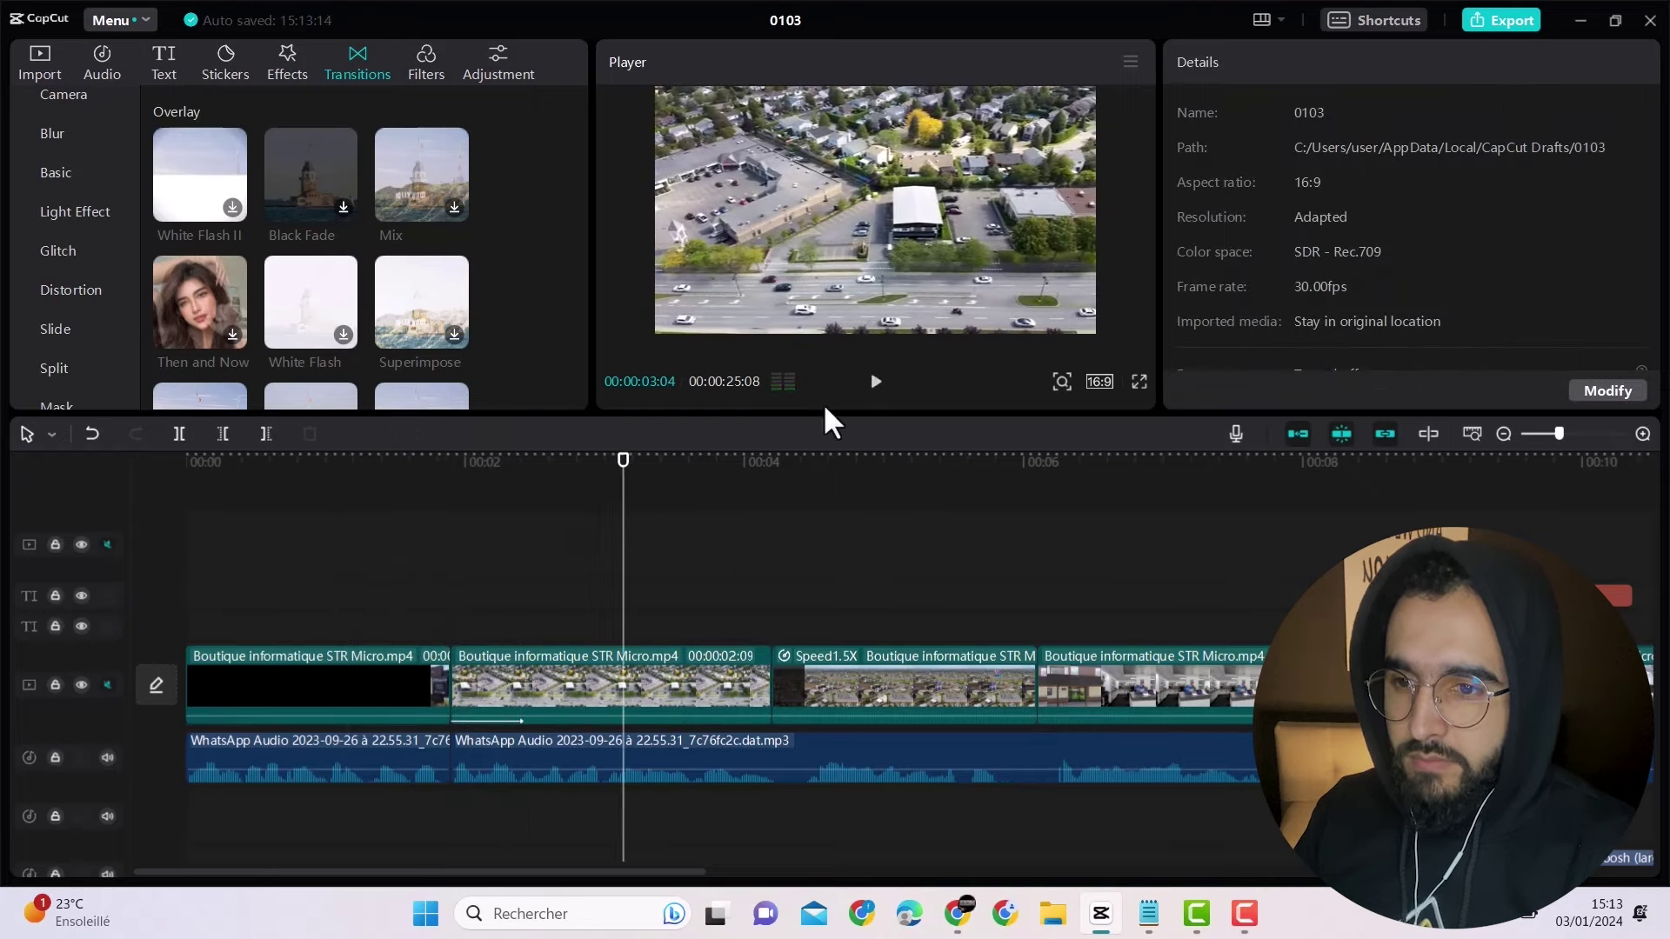
left_click(92, 433)
Step: Apply the Rock Horizontally In animation to the second clip again
left_click(460, 530)
left_click(516, 672)
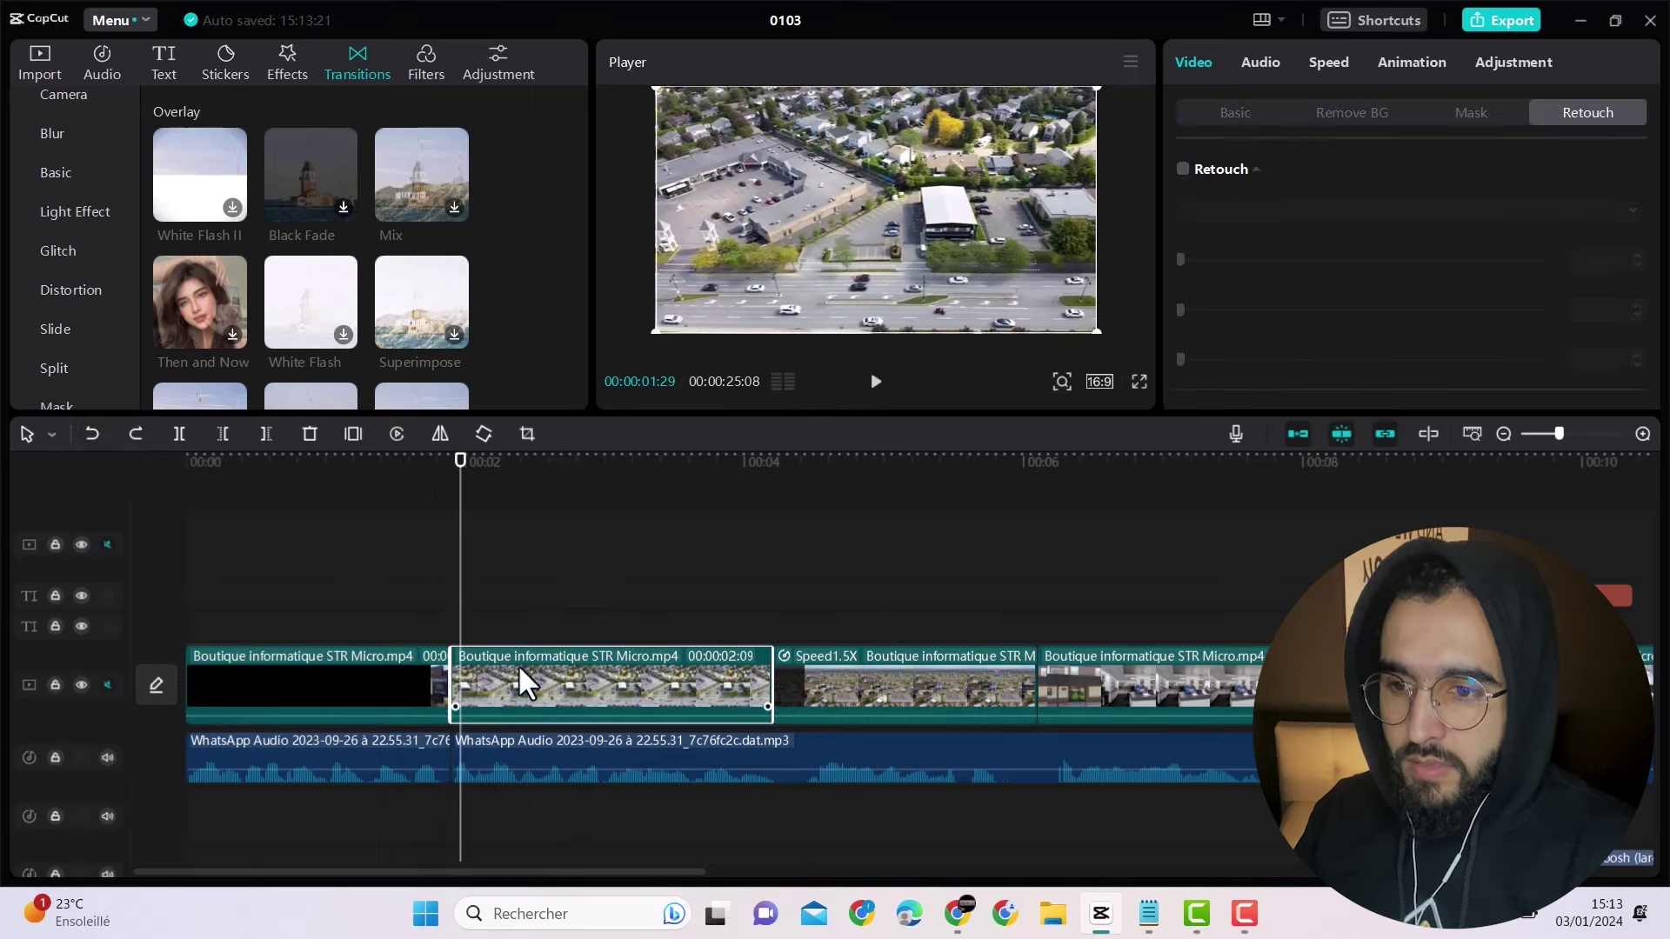
left_click(1412, 66)
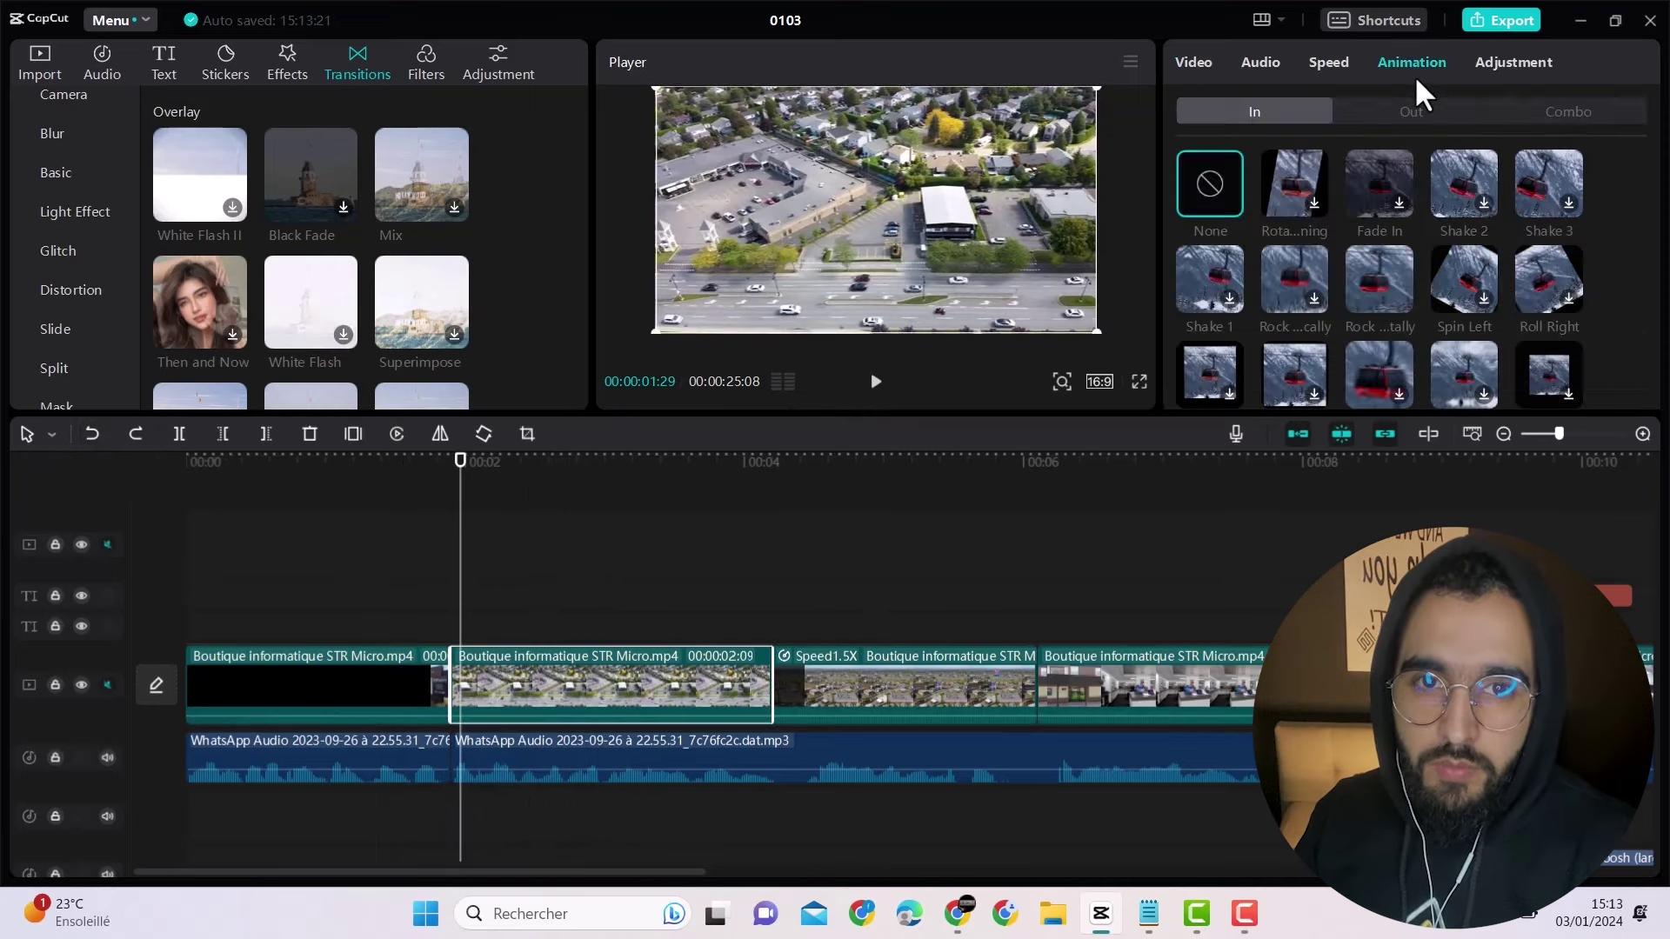
scroll(1408, 230, "down", 1)
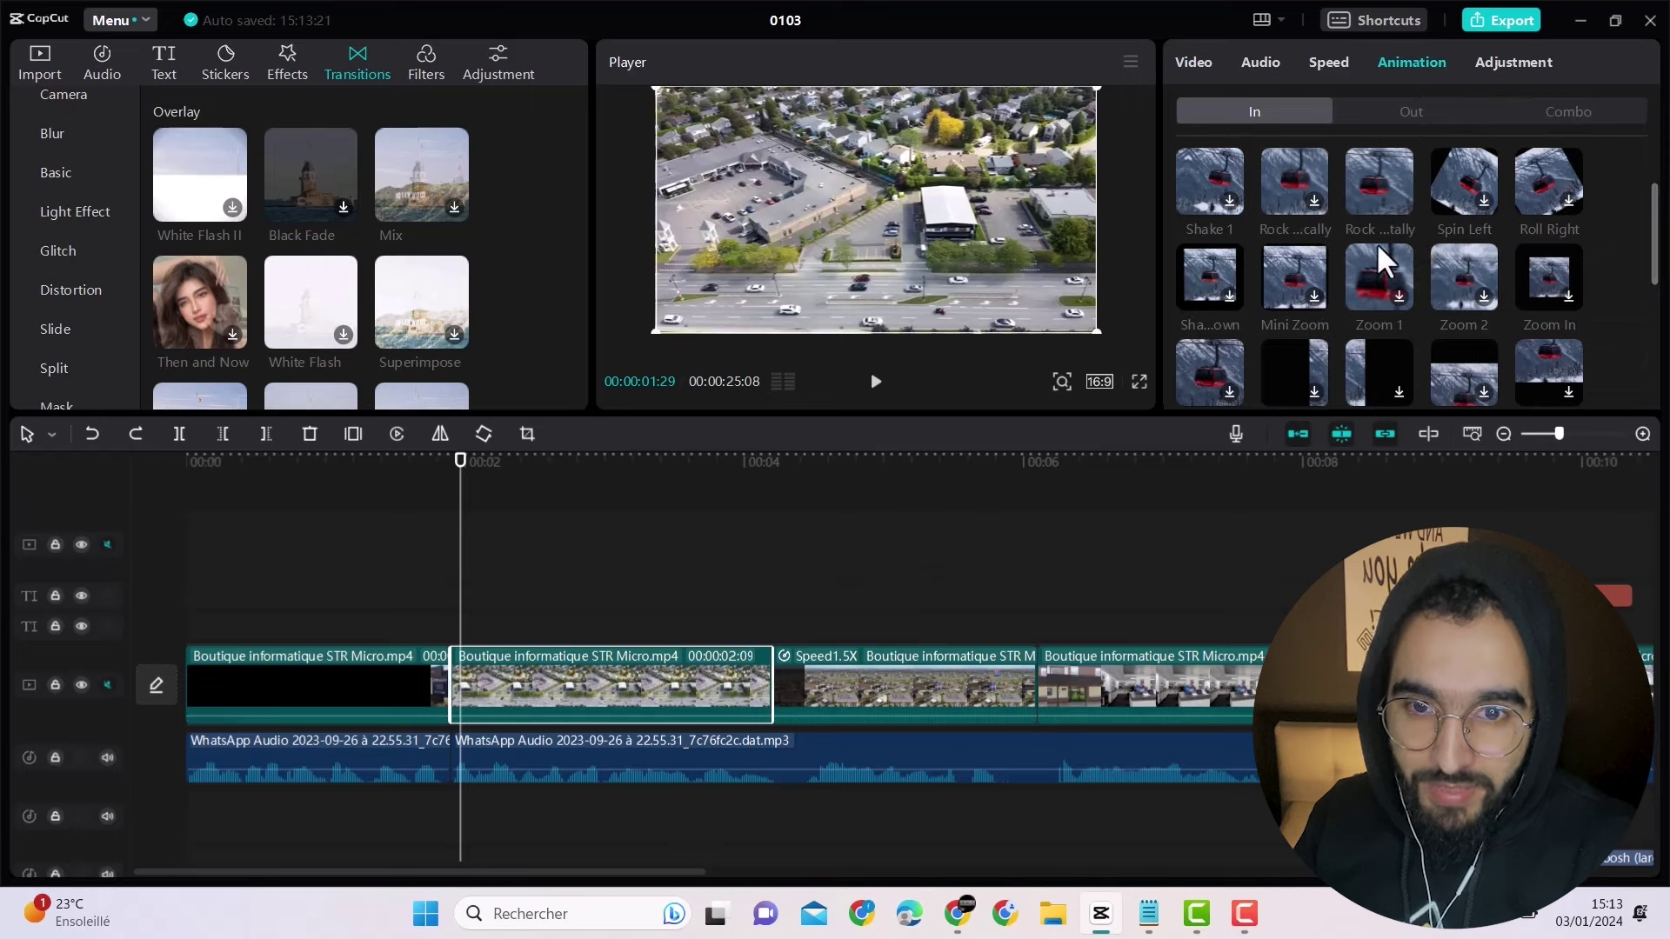
left_click(1363, 192)
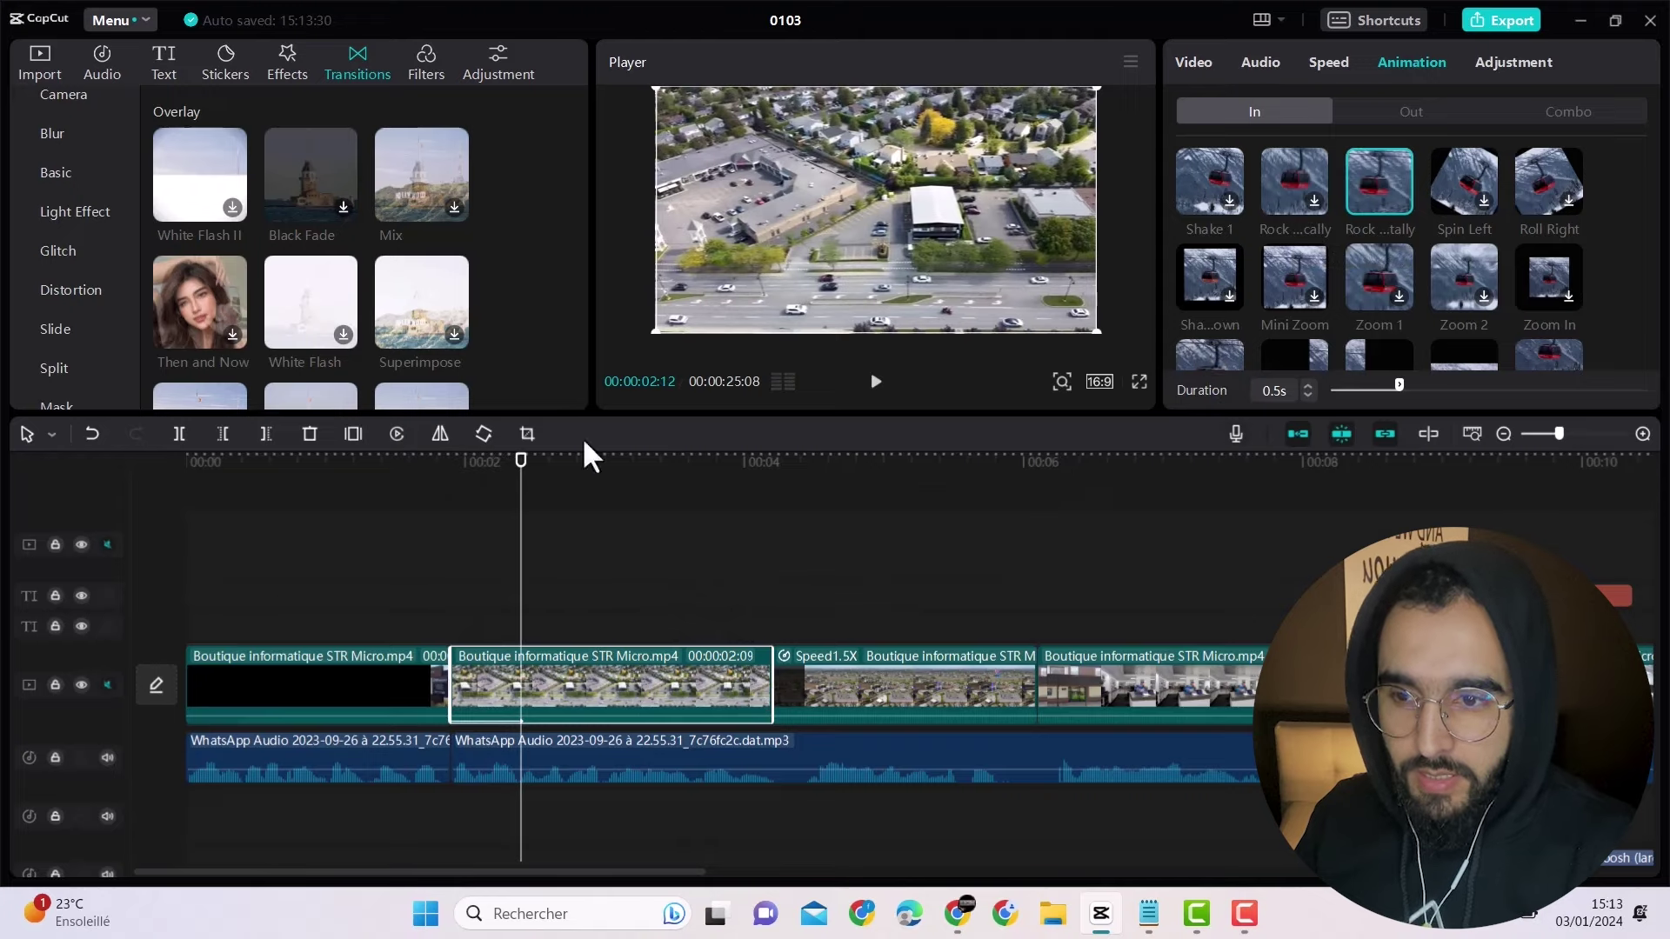
Step: Play from just before the second clip to 00:00:02:20 and undo the reapplied In animation
left_click(424, 557)
left_click(873, 385)
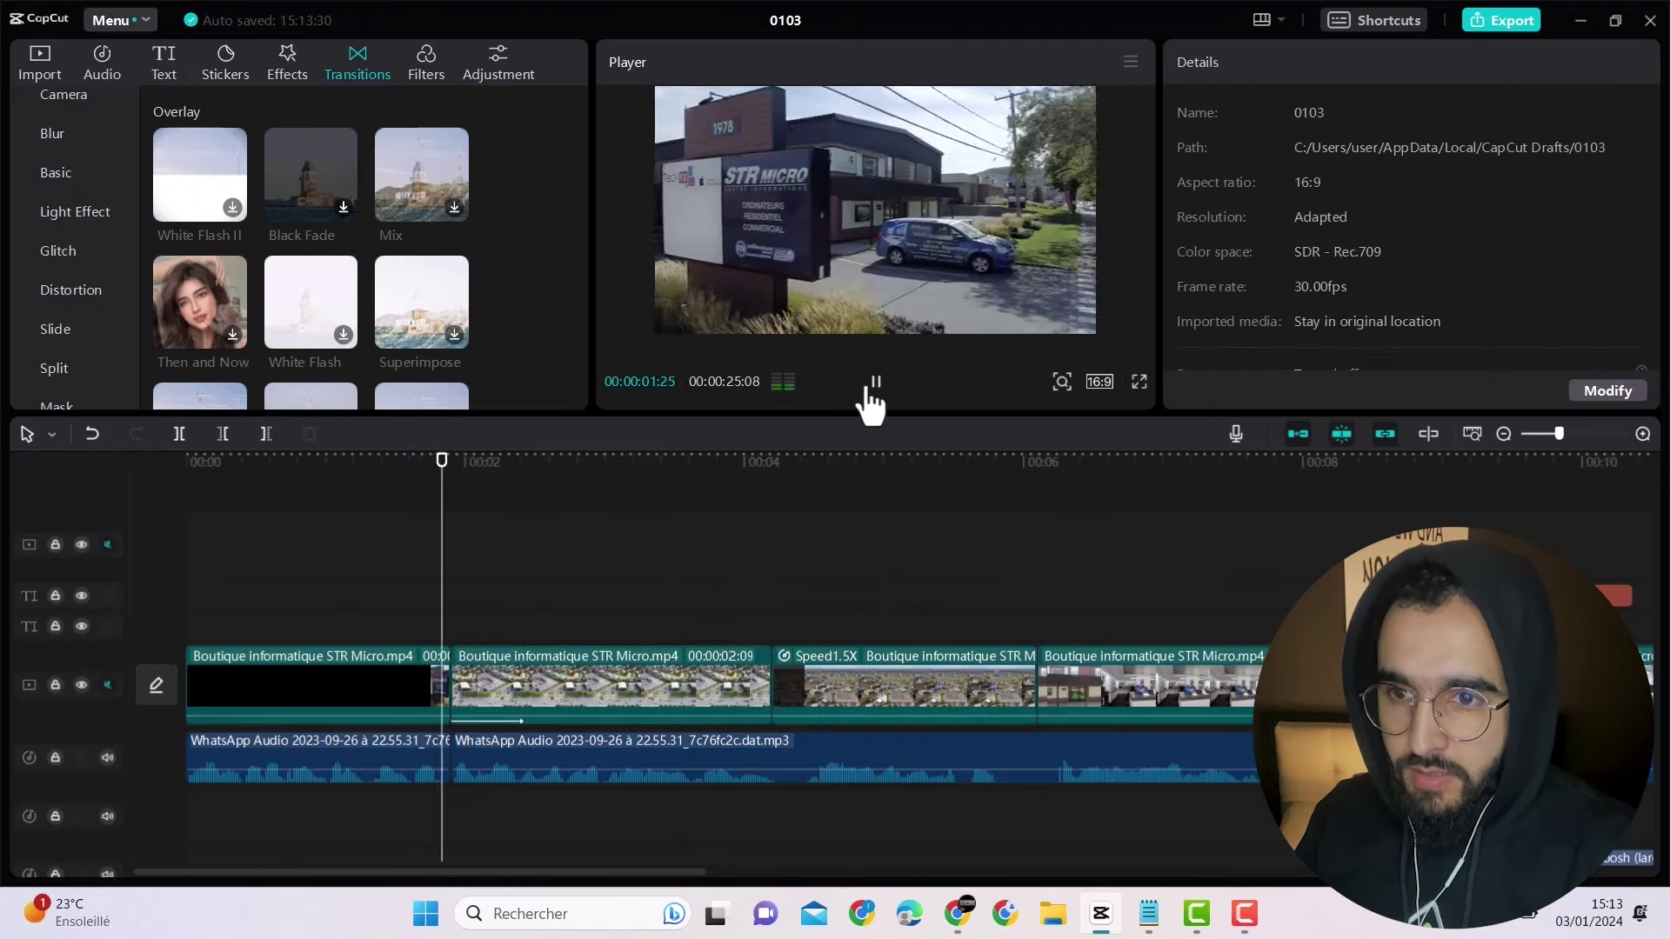
left_click(873, 384)
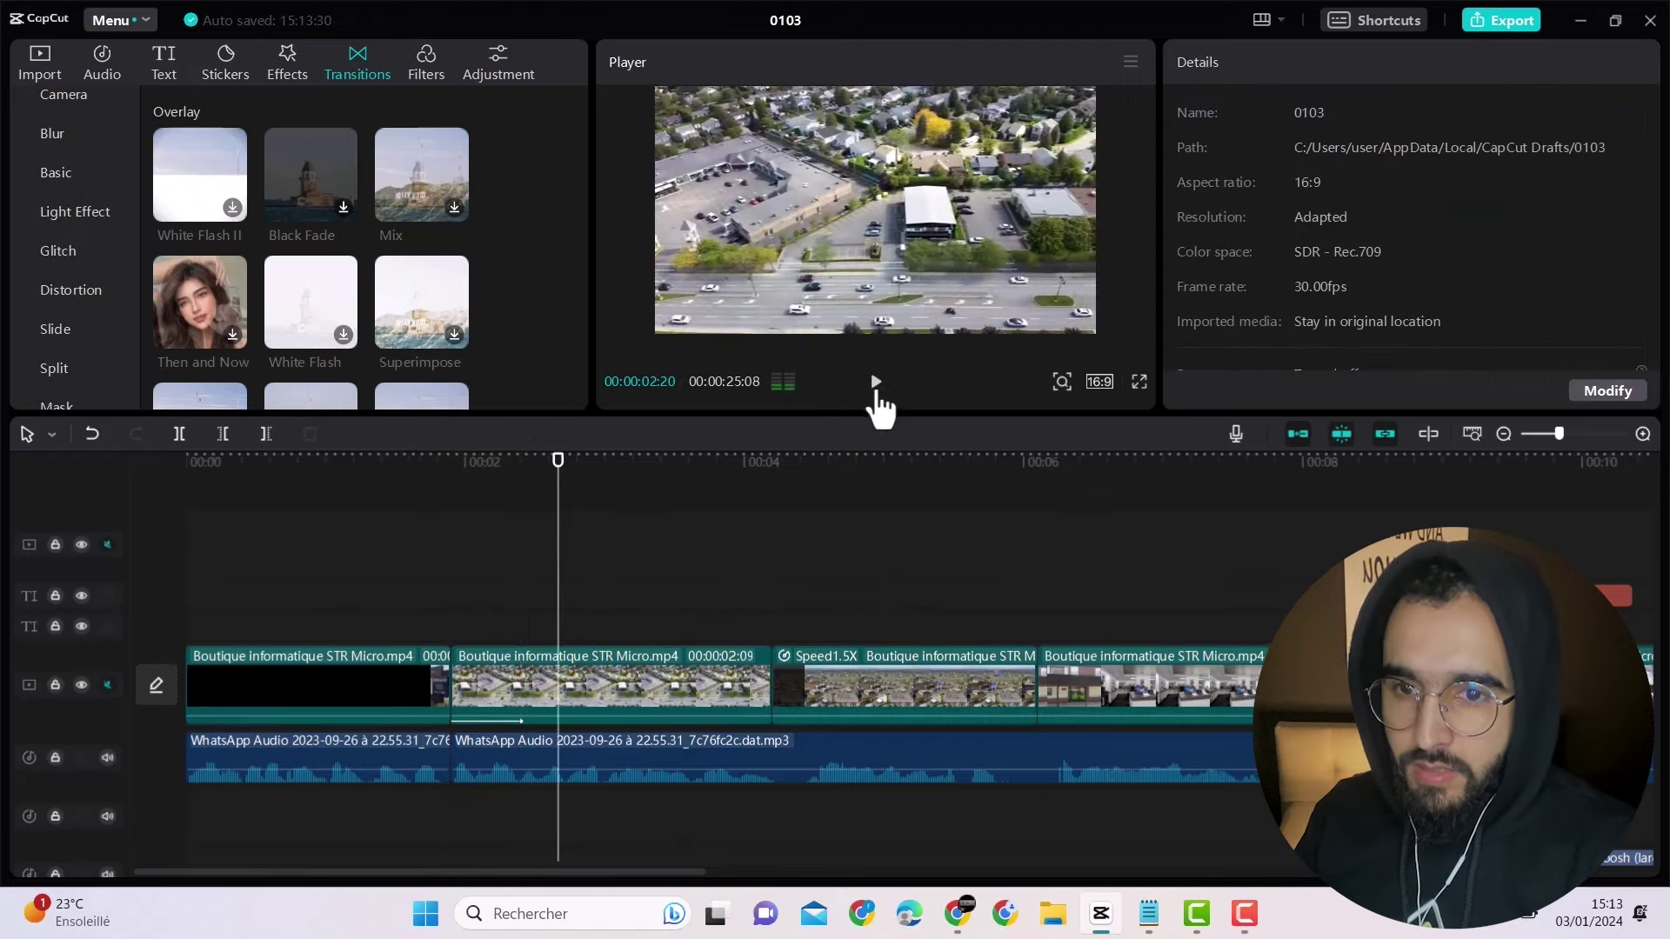
left_click(93, 434)
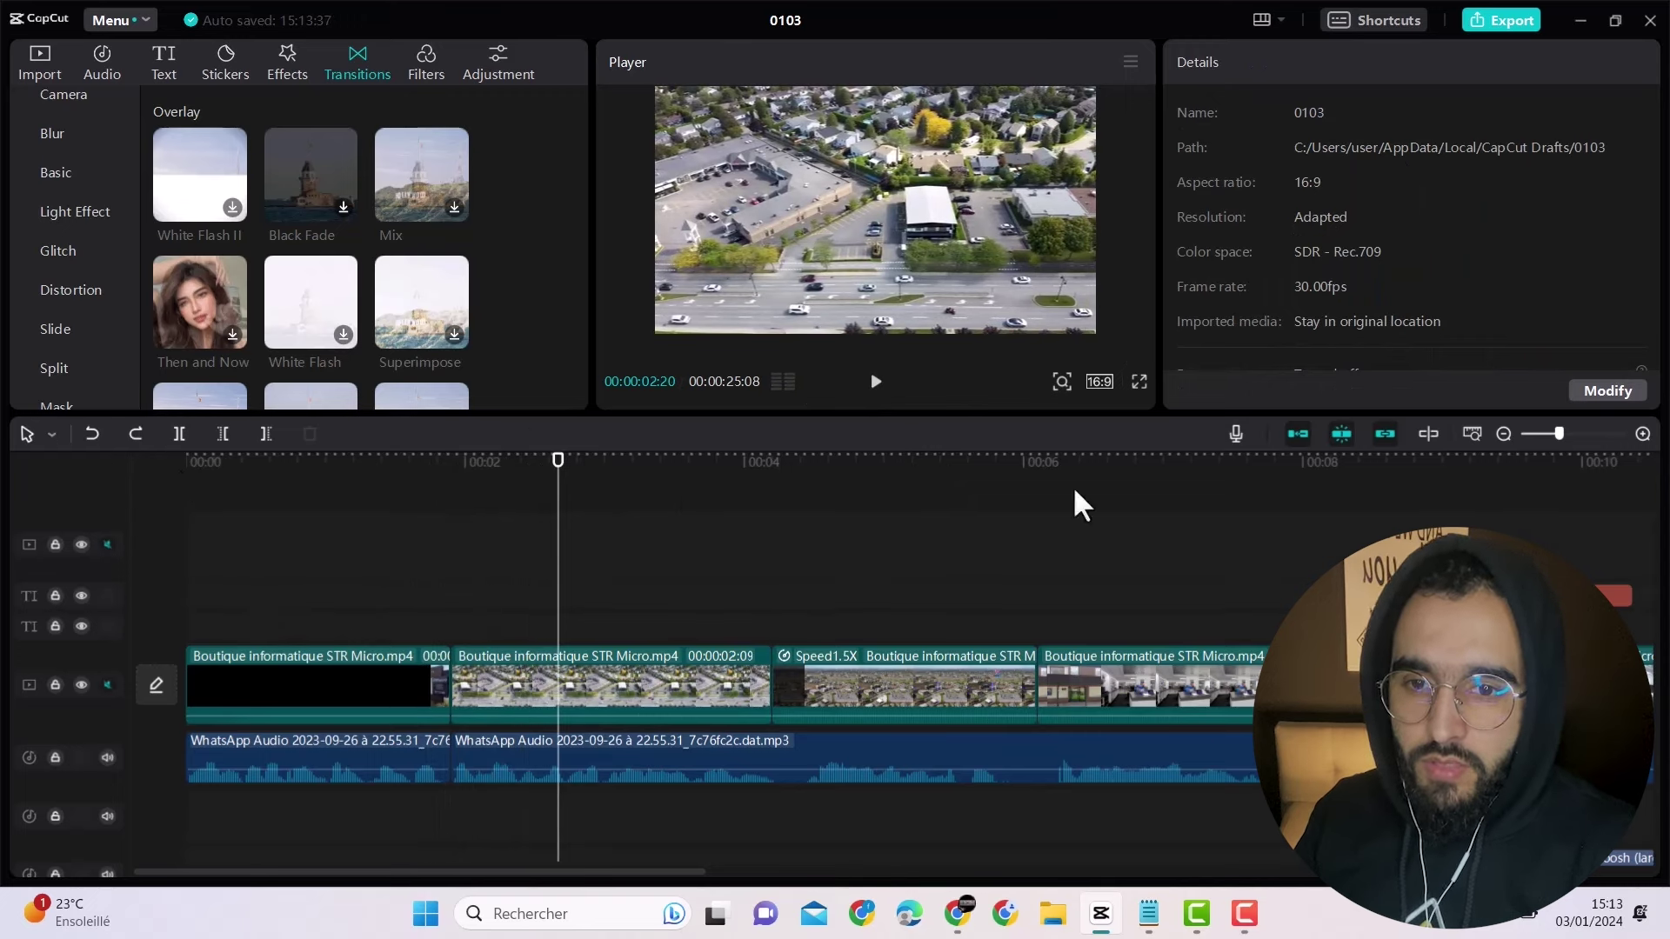
Step: Apply the rotating Out animation labelled "Rota...ut 2" to the second clip
left_click(640, 660)
left_click(1428, 62)
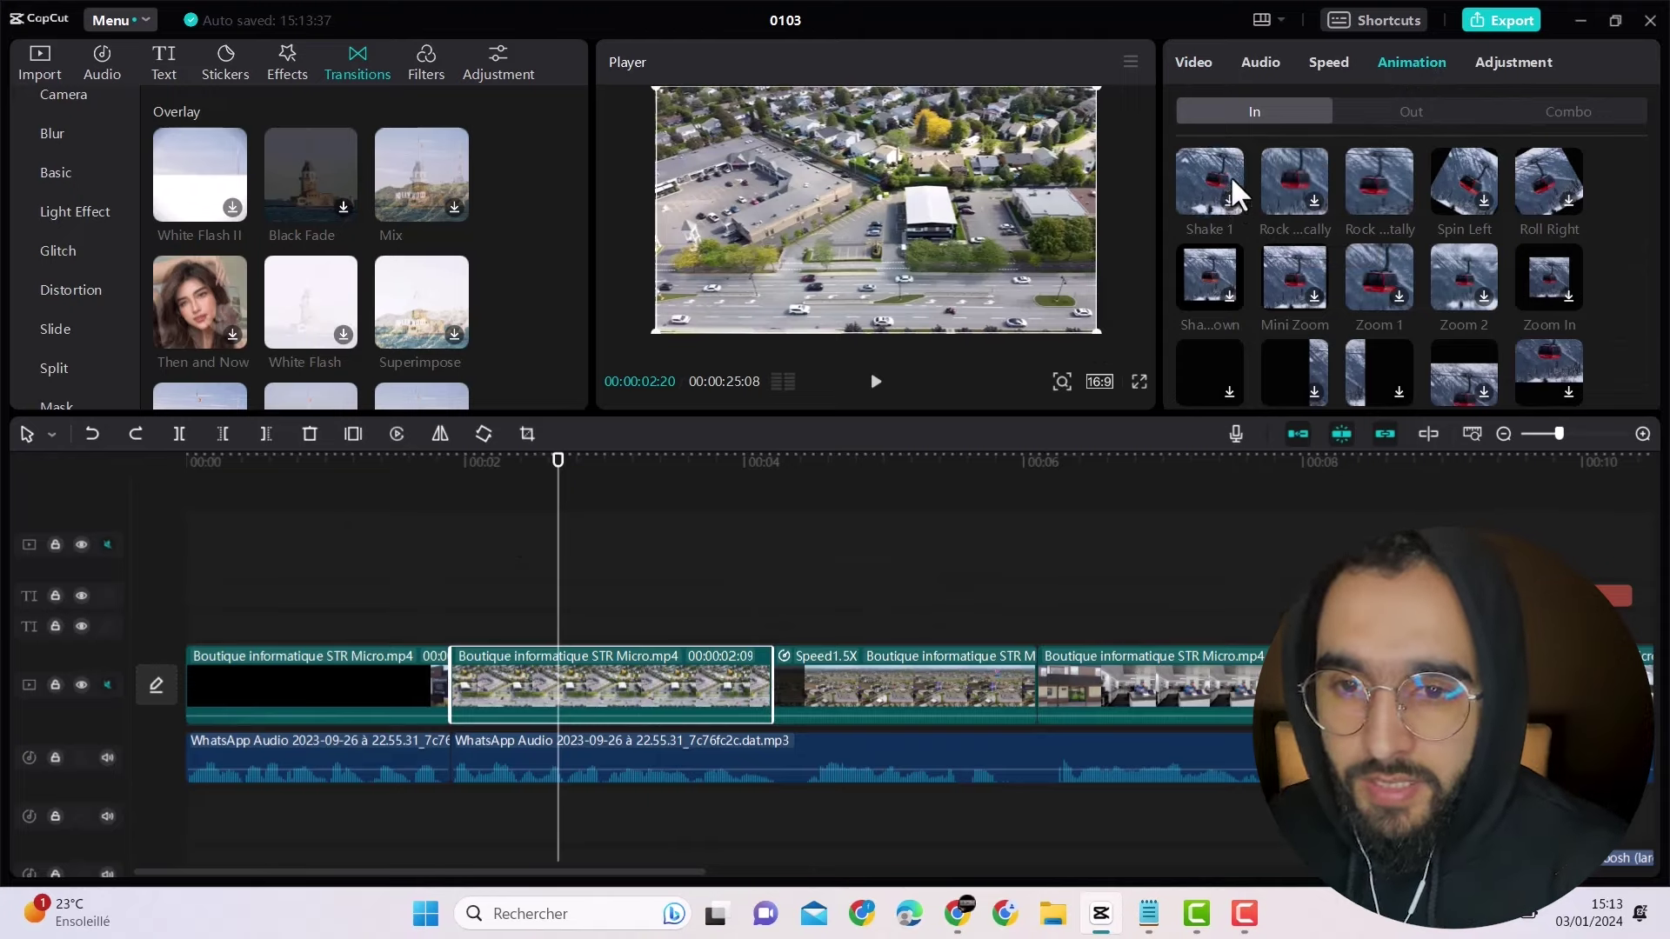
left_click(1402, 118)
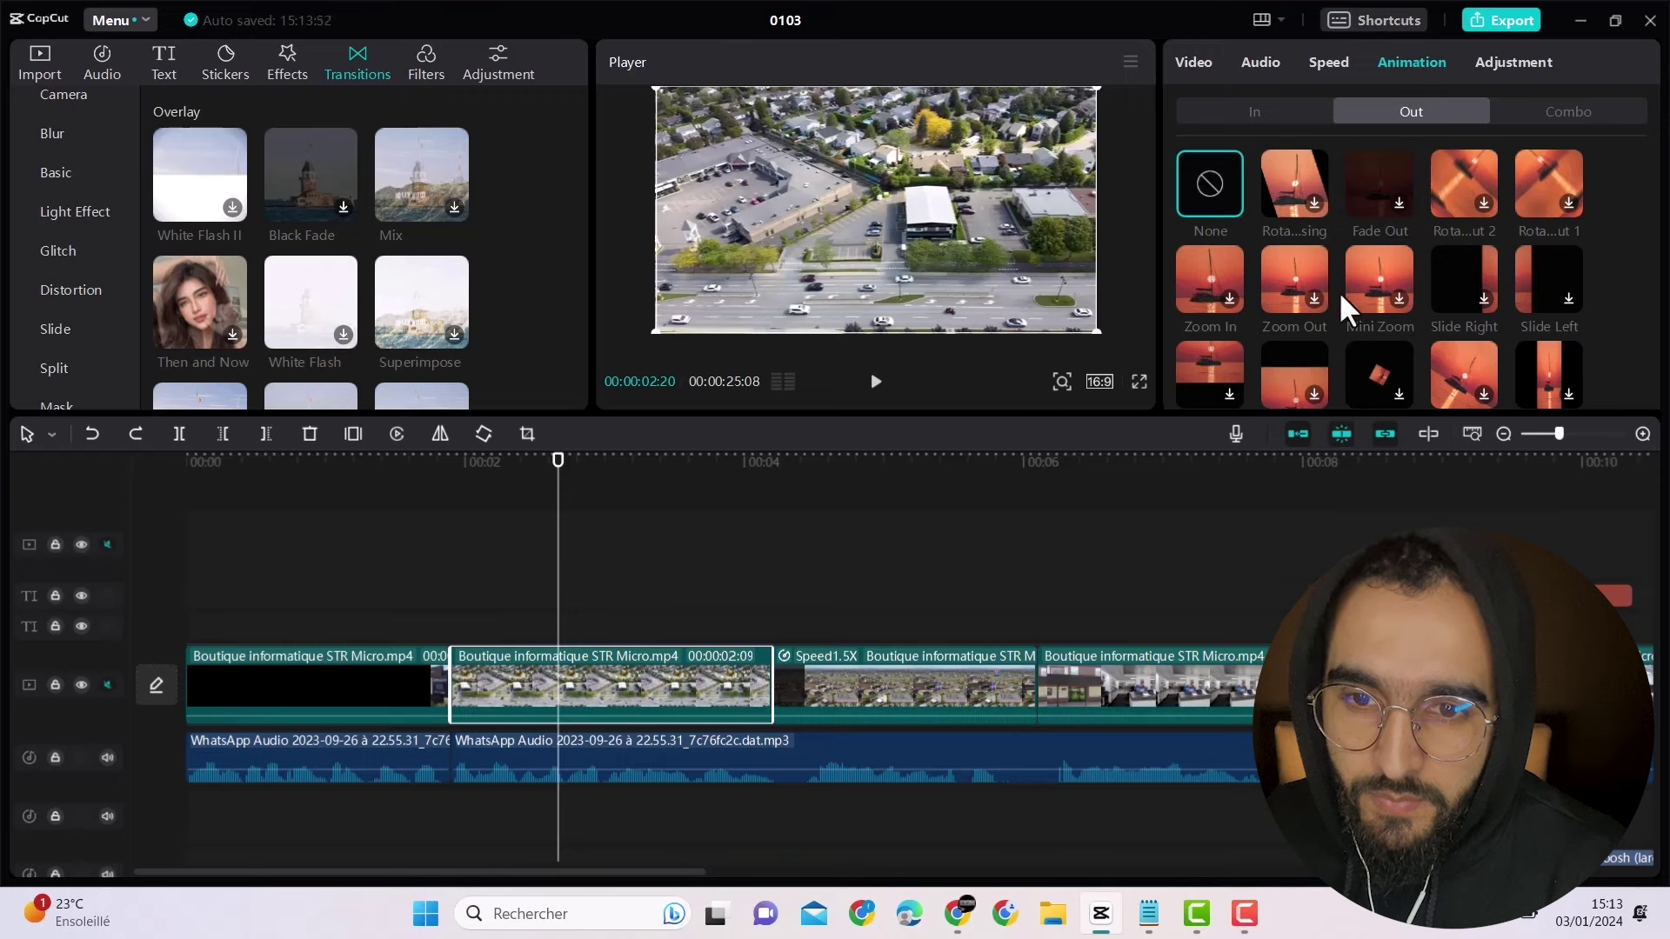
scroll(1447, 234, "down", 1)
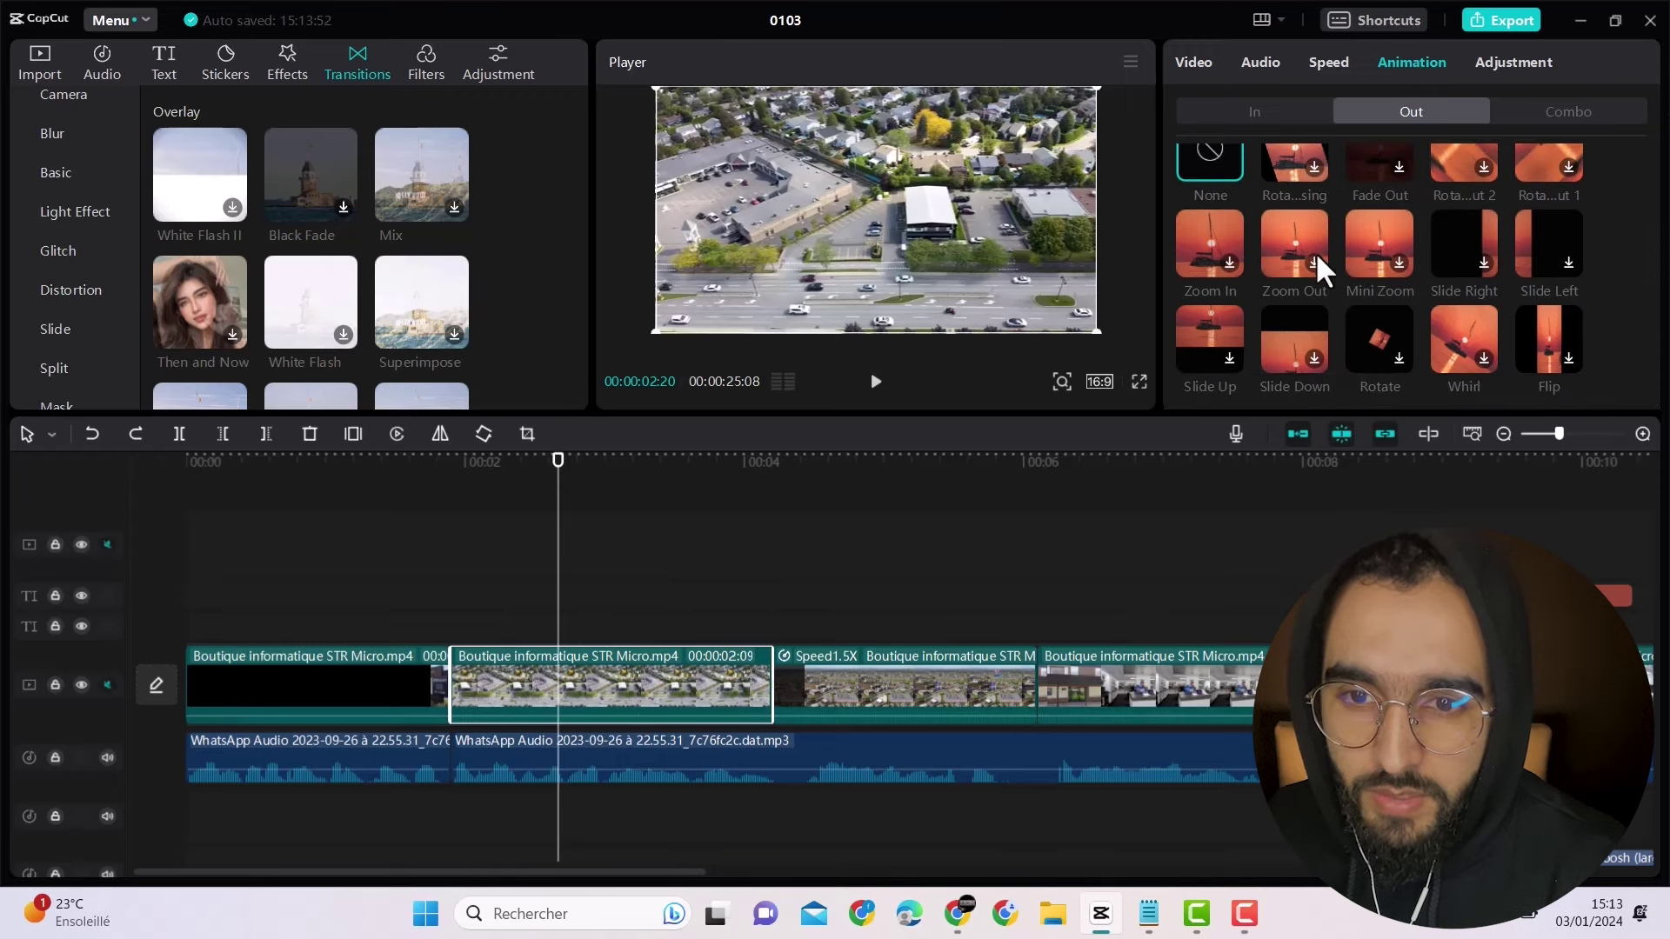
scroll(1391, 239, "up", 1)
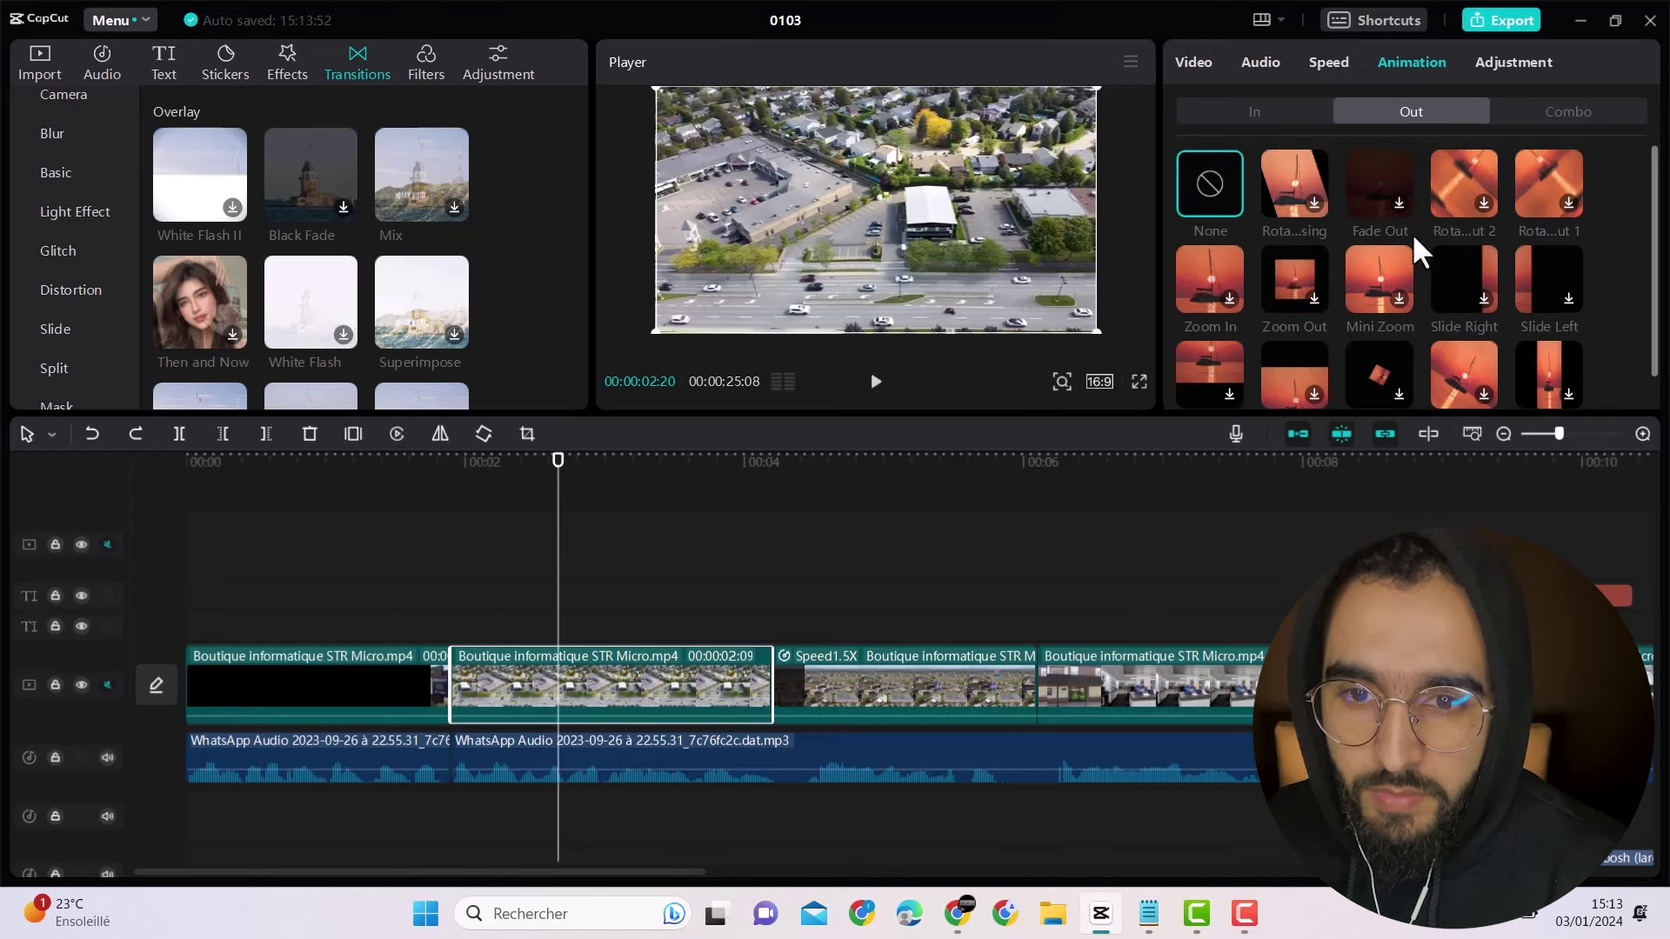
left_click(1463, 176)
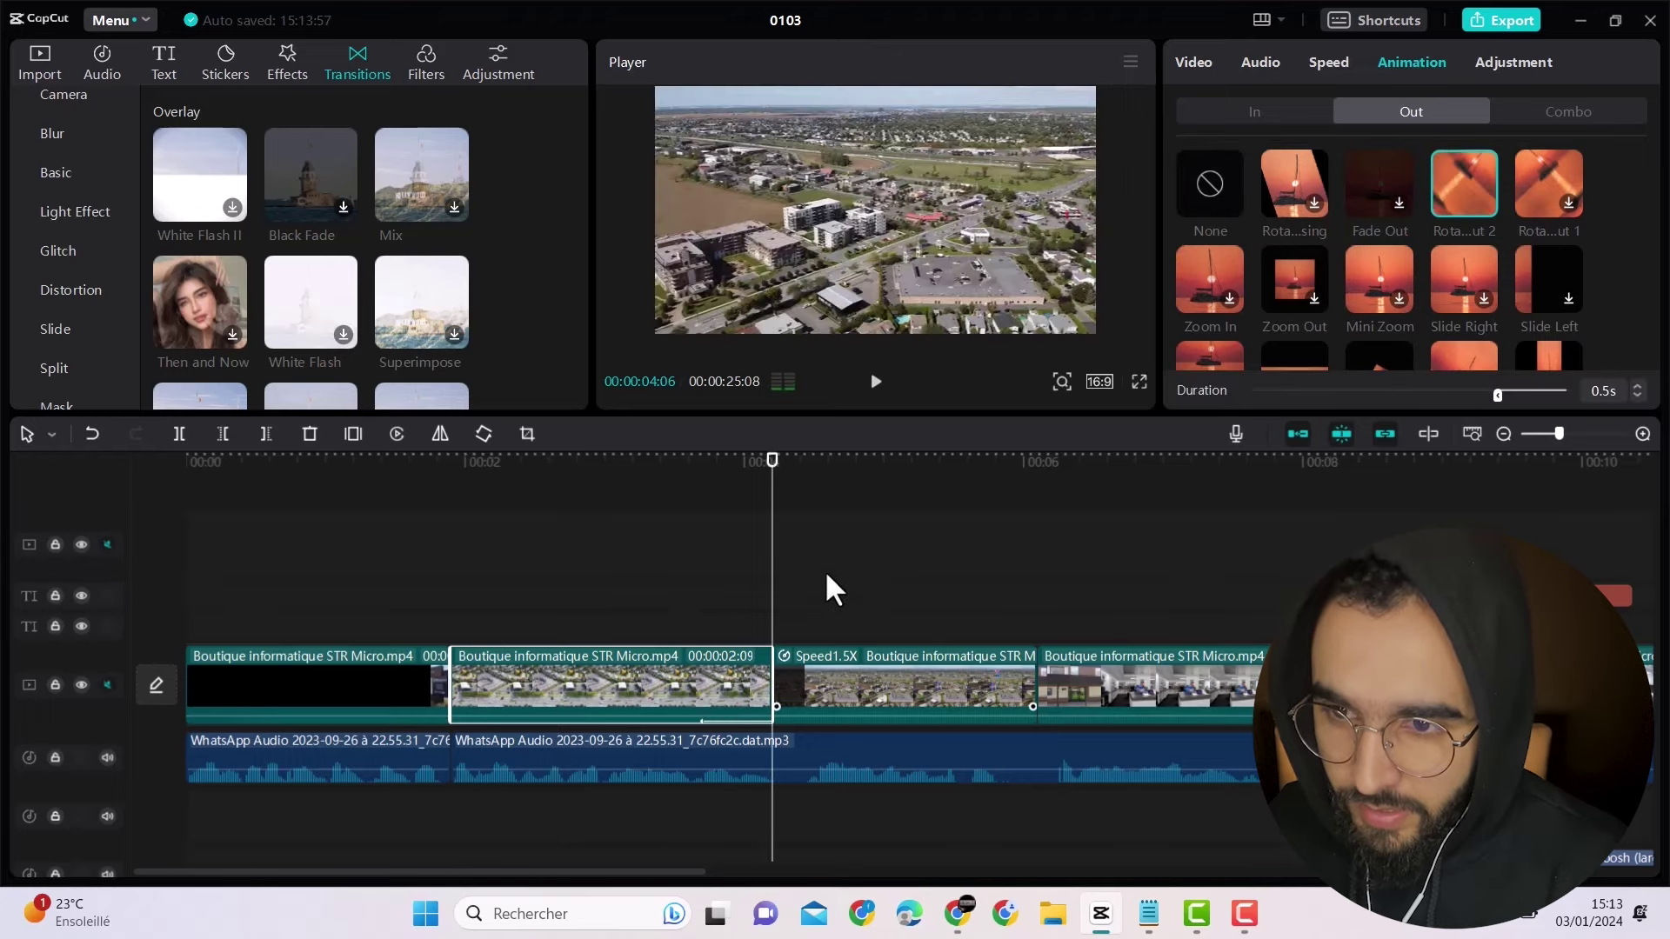
Step: Play the end of the second clip from 00:00:03:24 to 00:00:04:11 and undo its Out animation
left_click(716, 557)
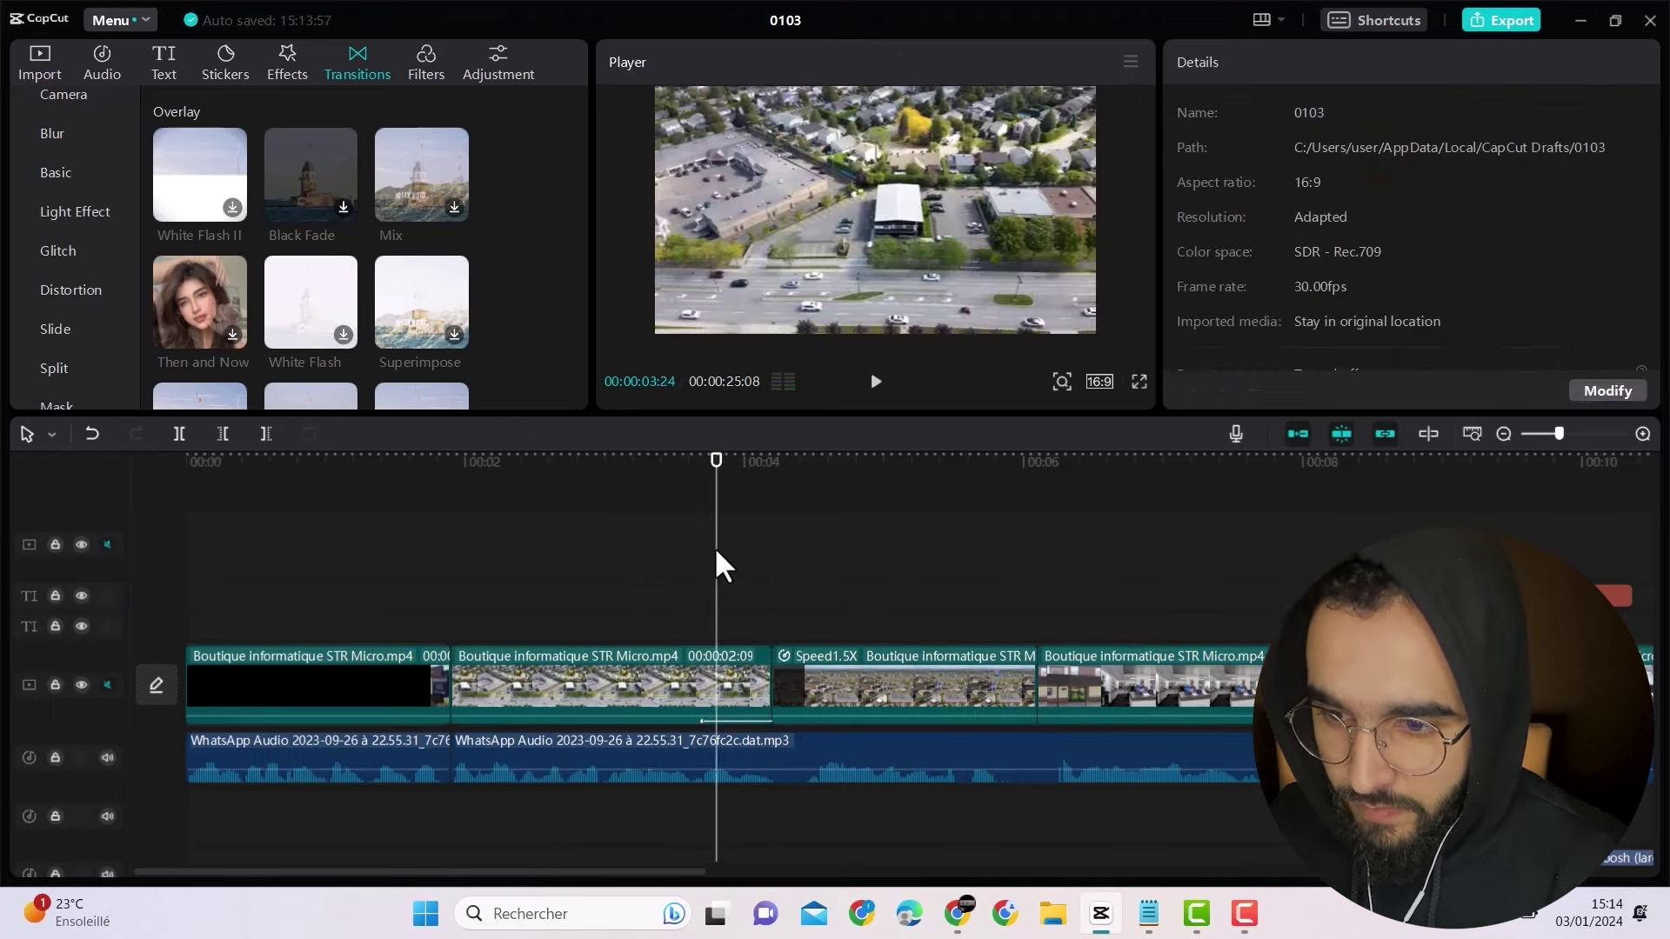
left_click(879, 384)
left_click(878, 384)
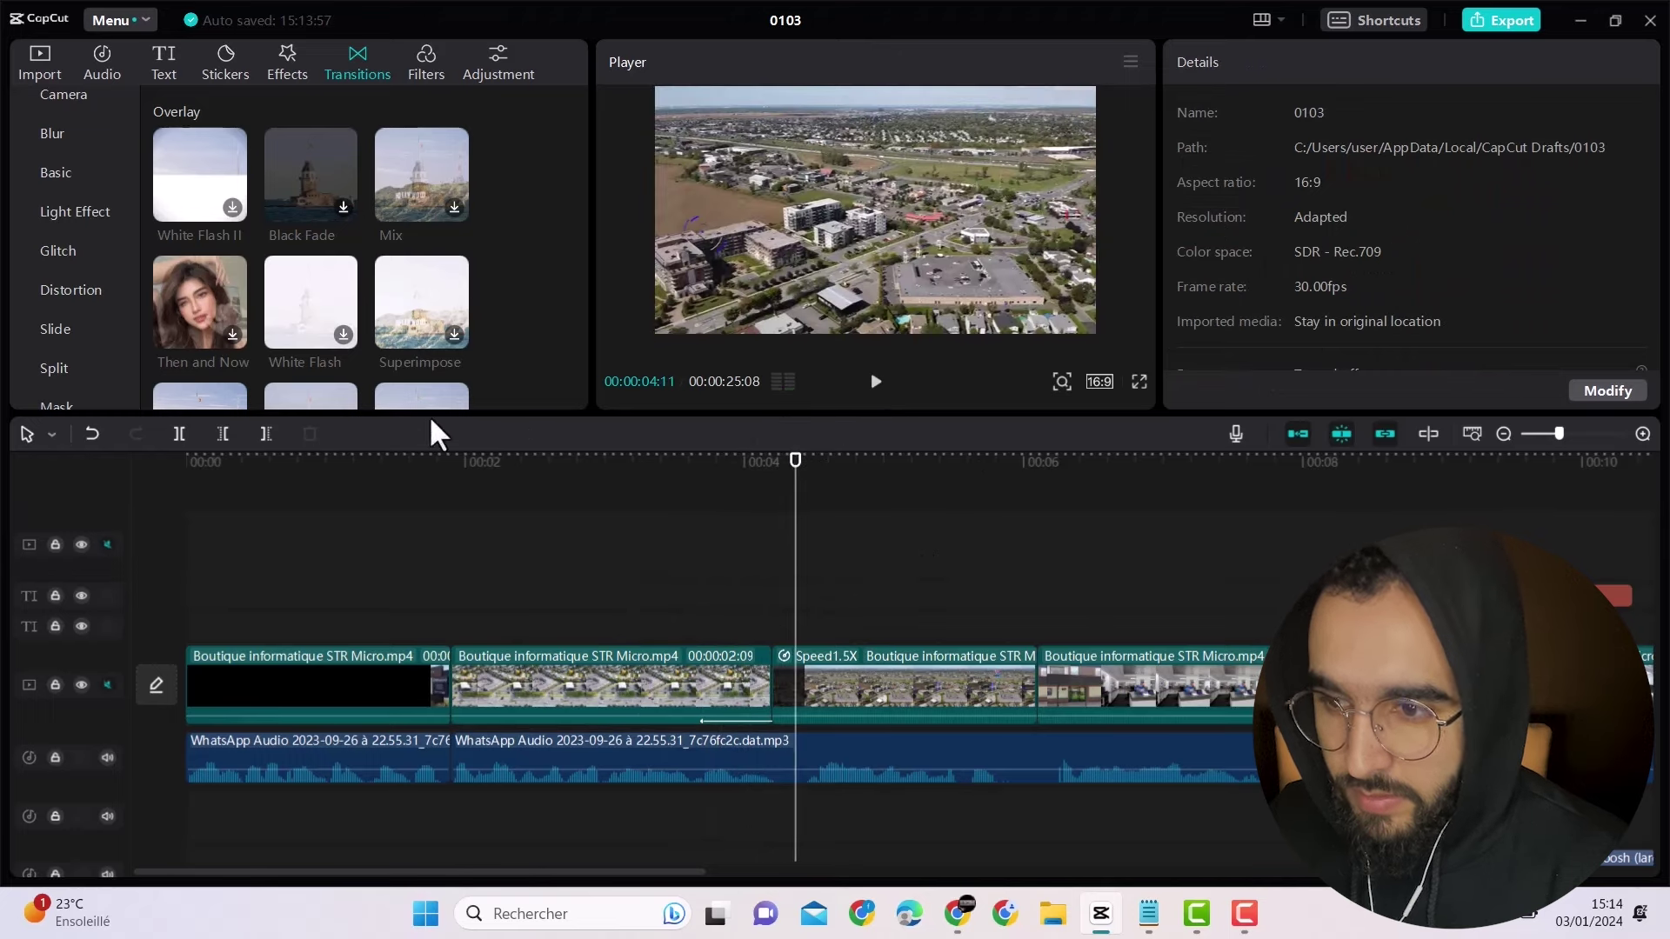
left_click(507, 569)
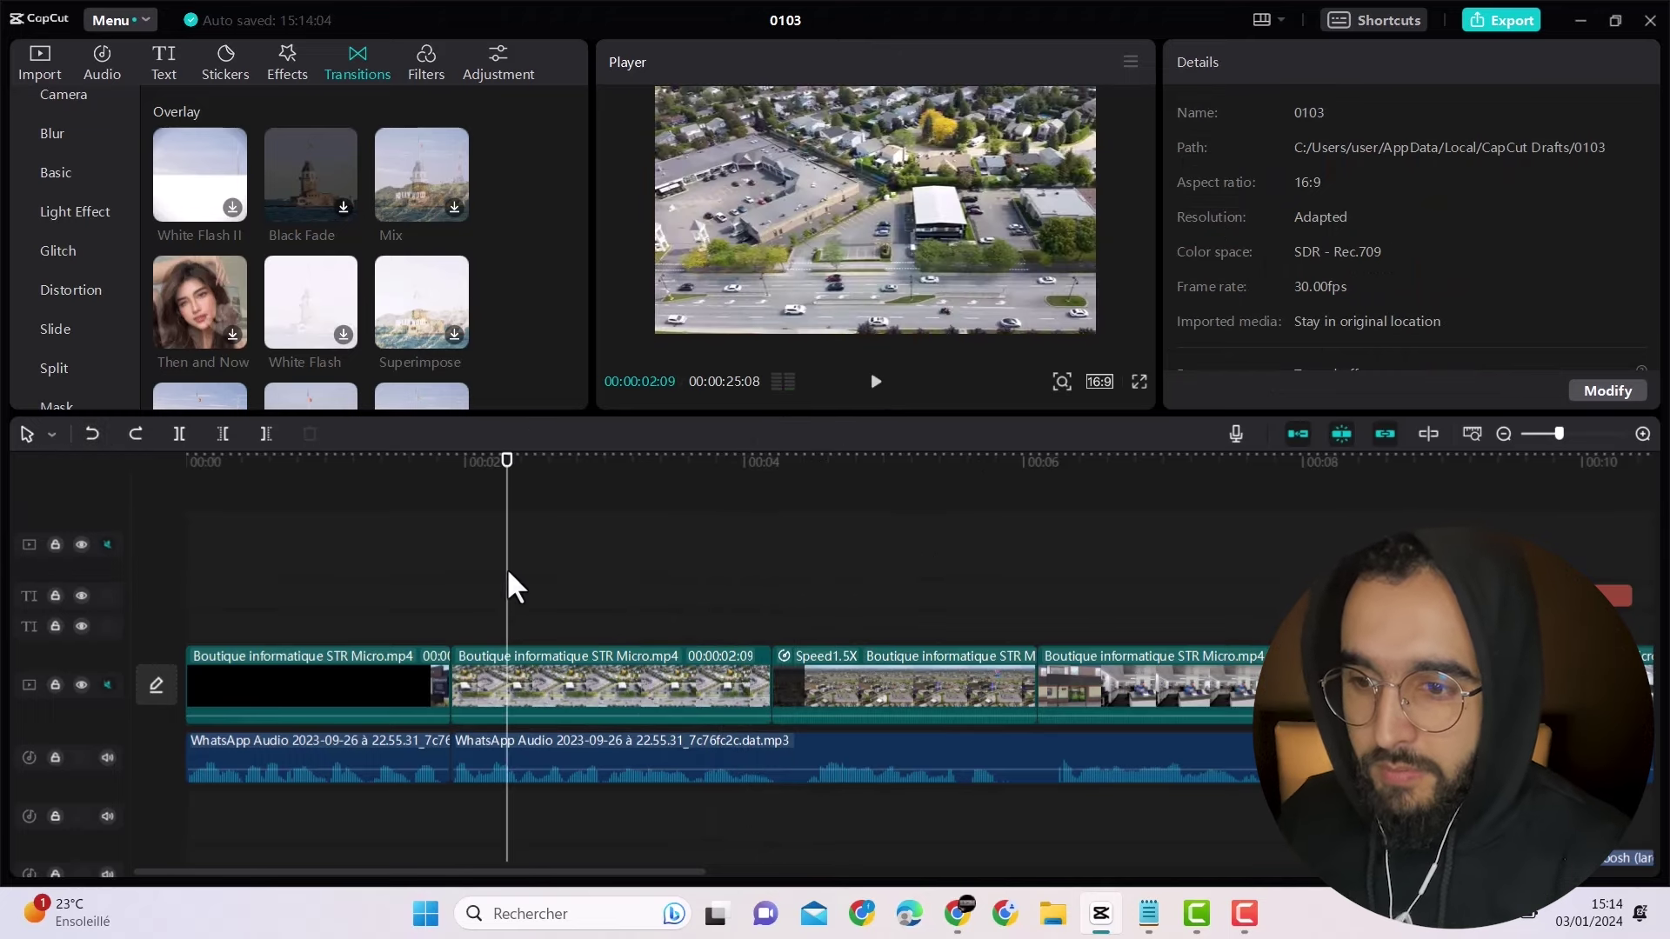
Step: Add the Black smoke overlay transition between the first and second clips and place the playhead before it at 00:00:01:16
left_click(551, 683)
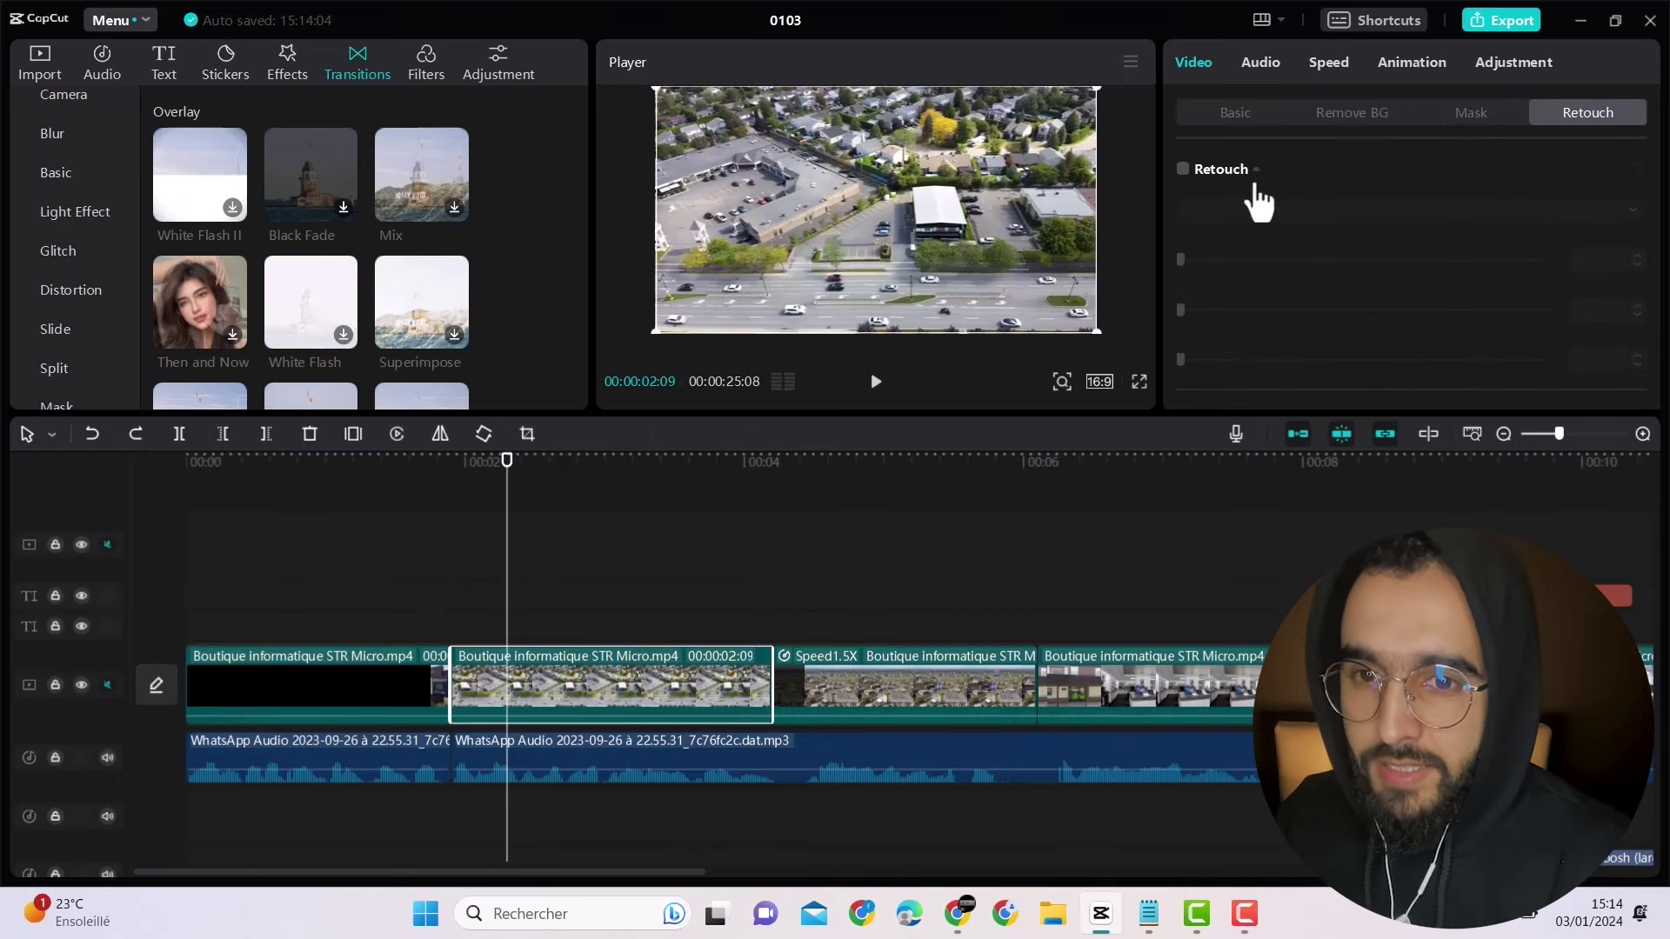
left_click(1407, 64)
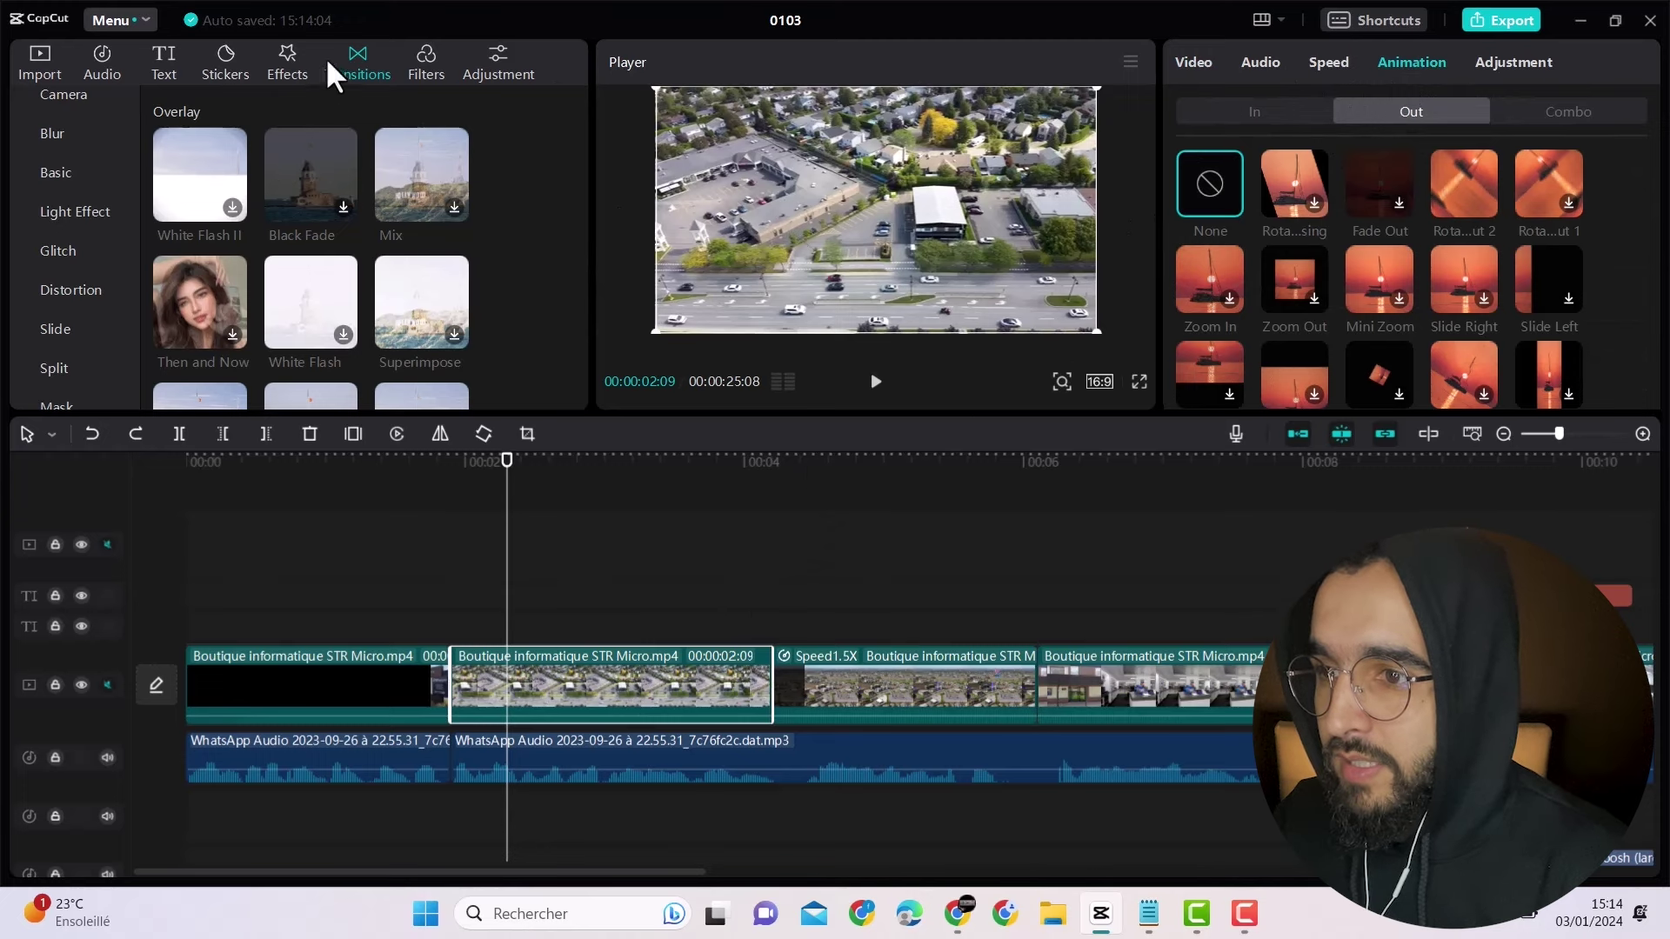
scroll(372, 200, "down", 1)
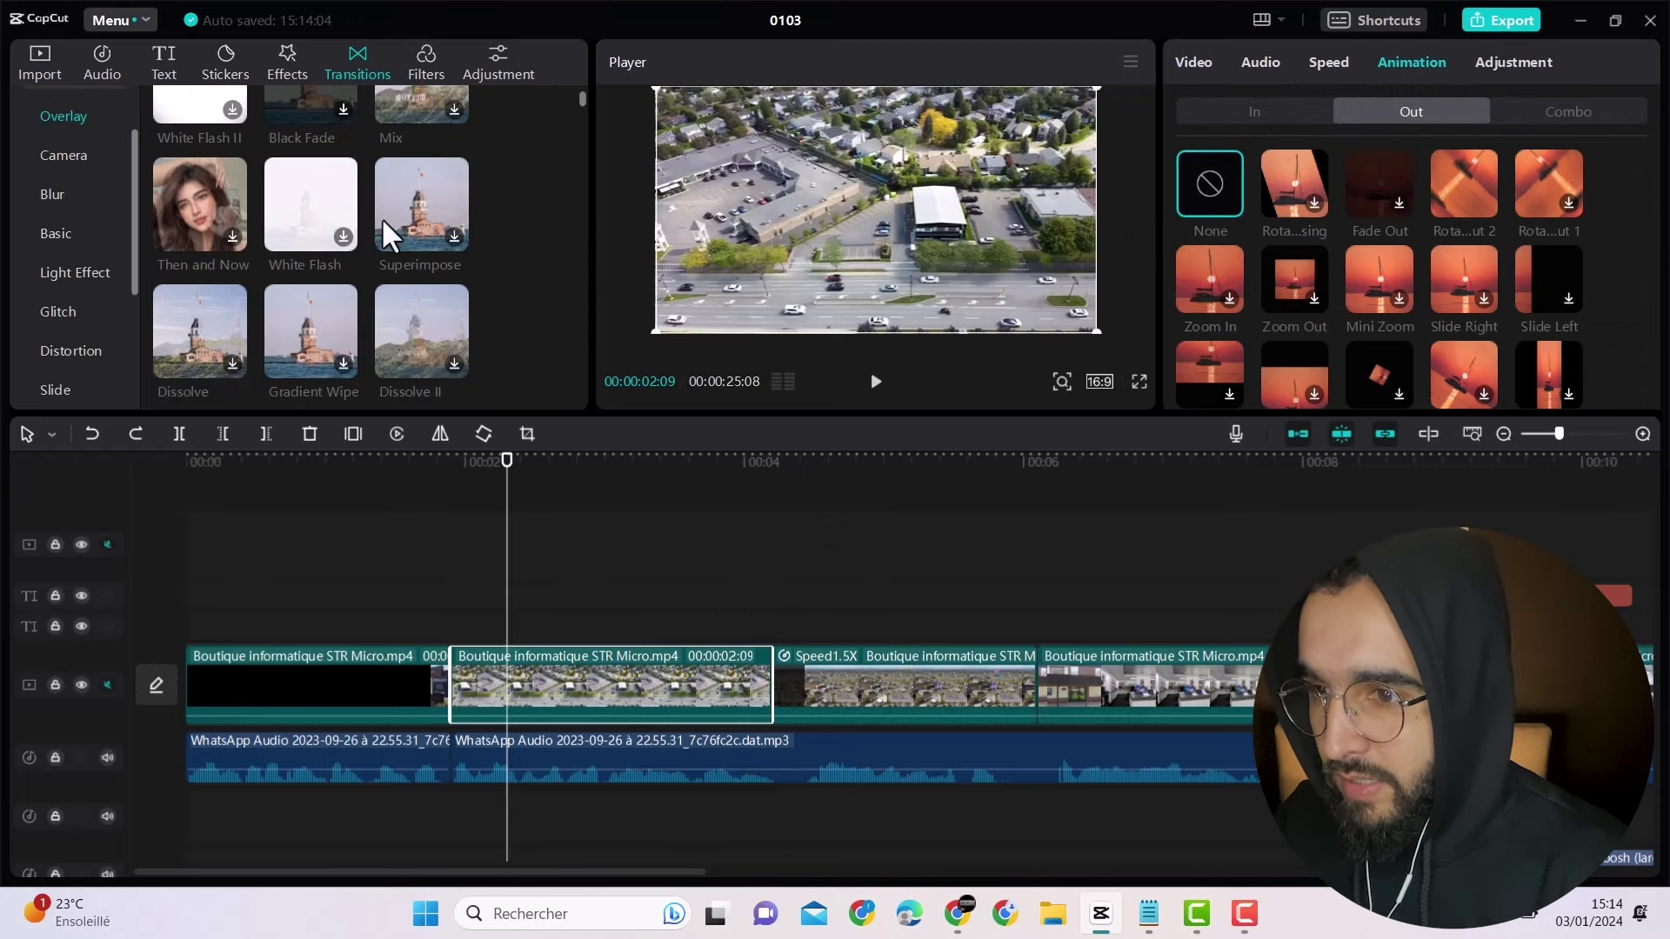
scroll(209, 334, "down", 2)
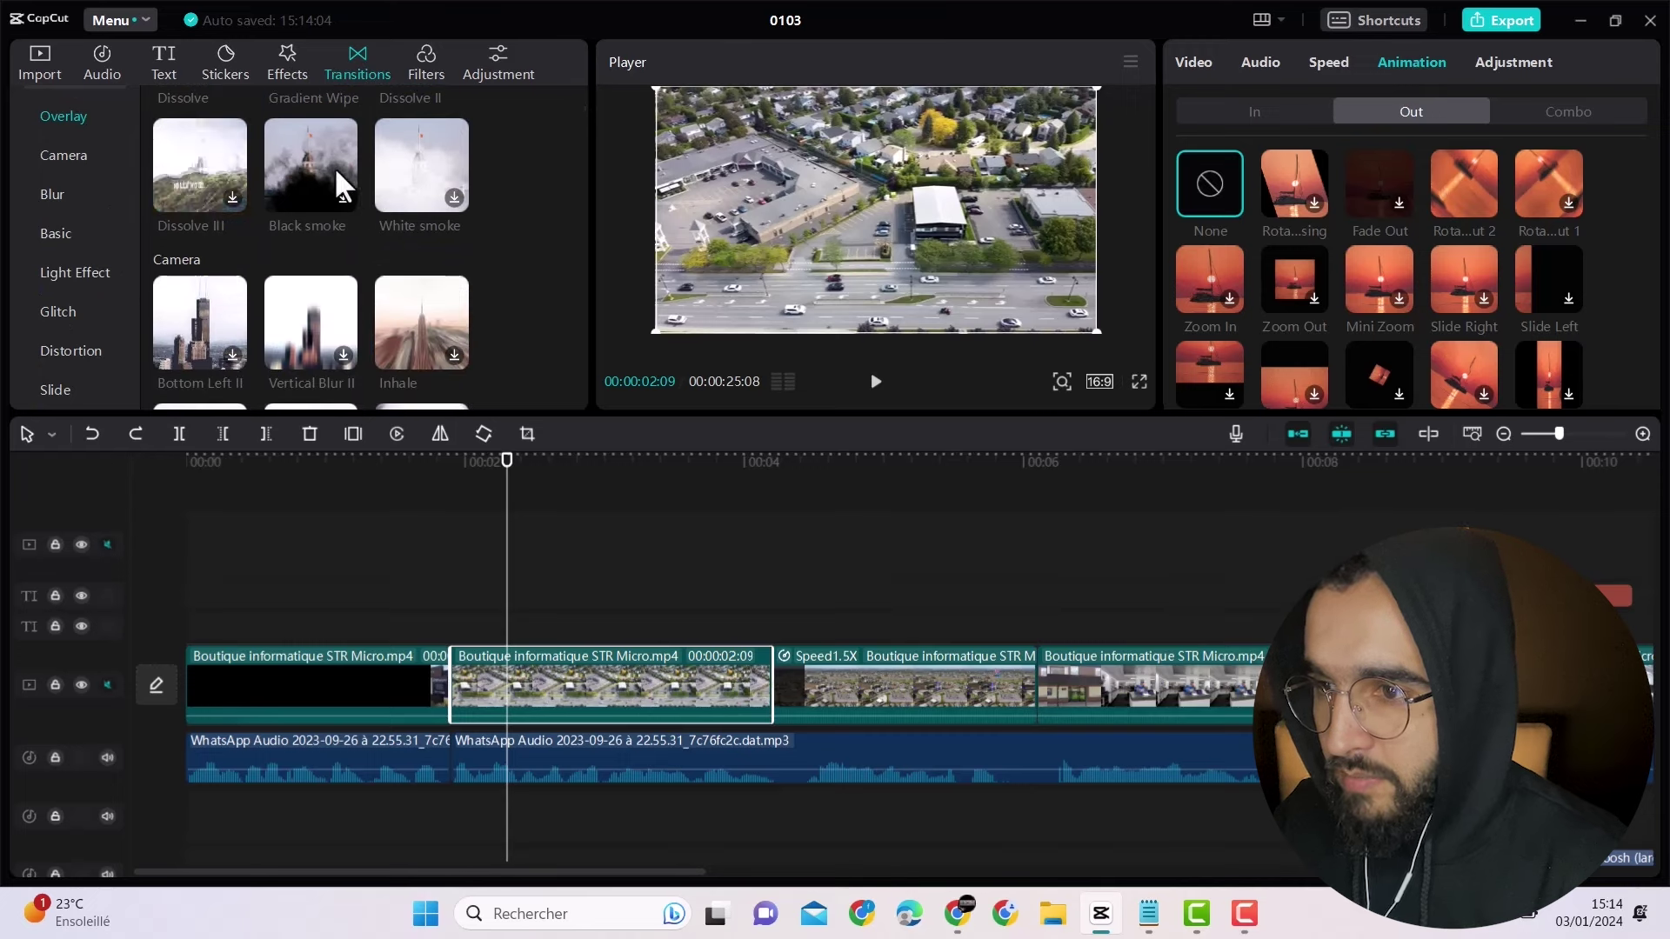
left_click_drag(320, 170, 445, 686)
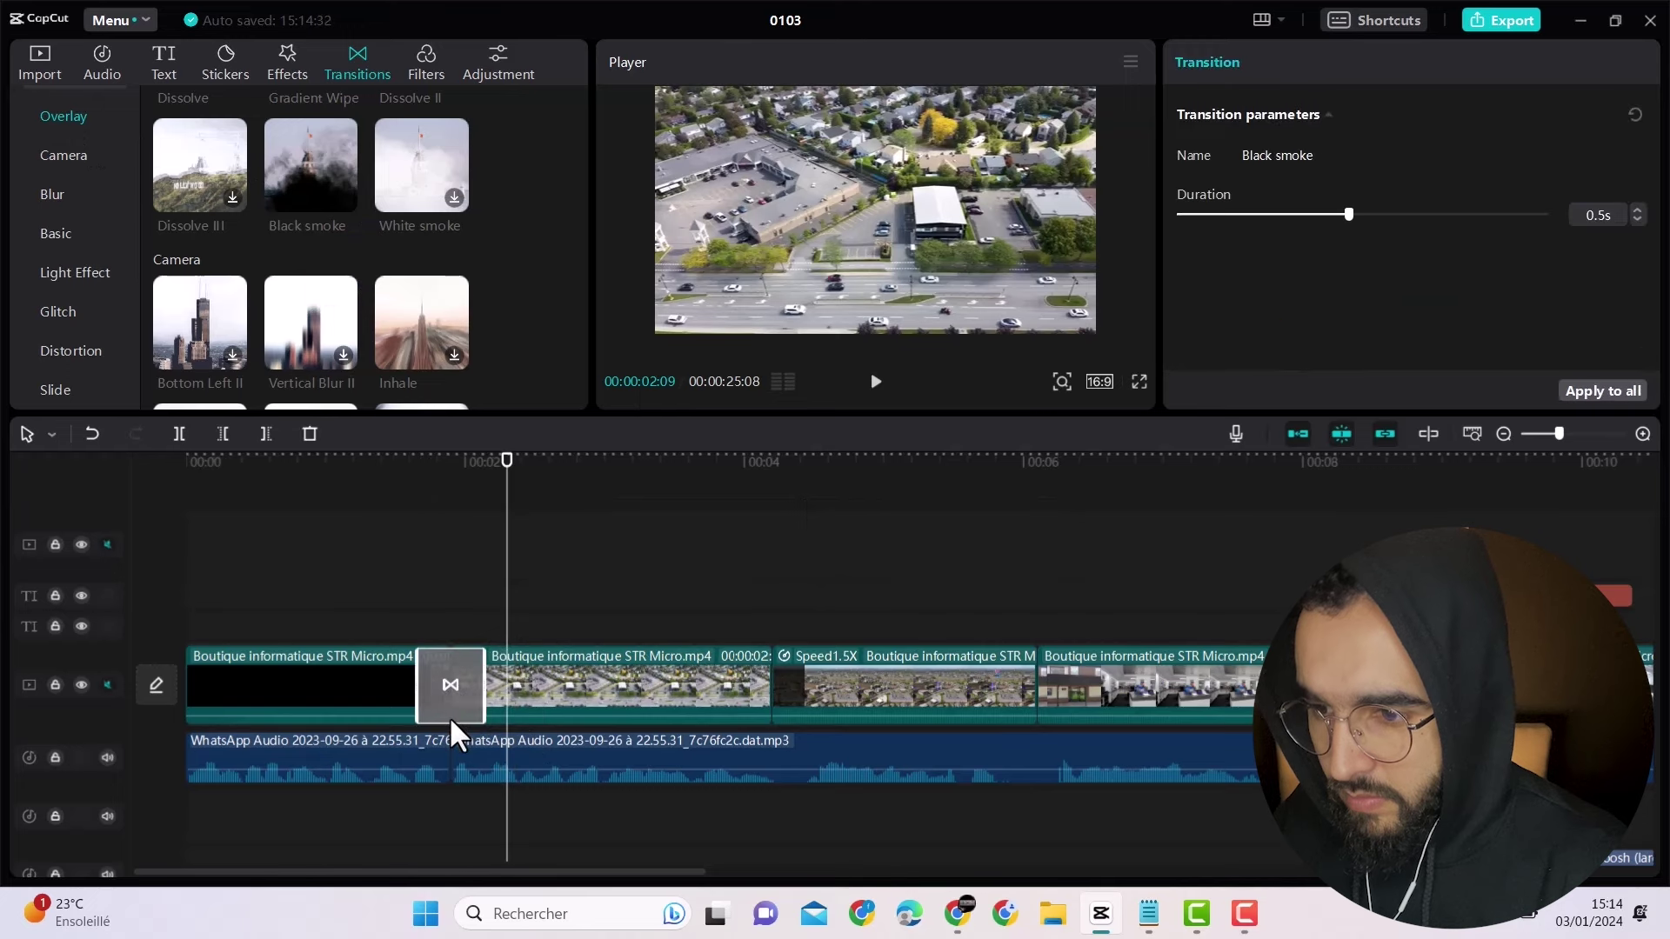
left_click(401, 575)
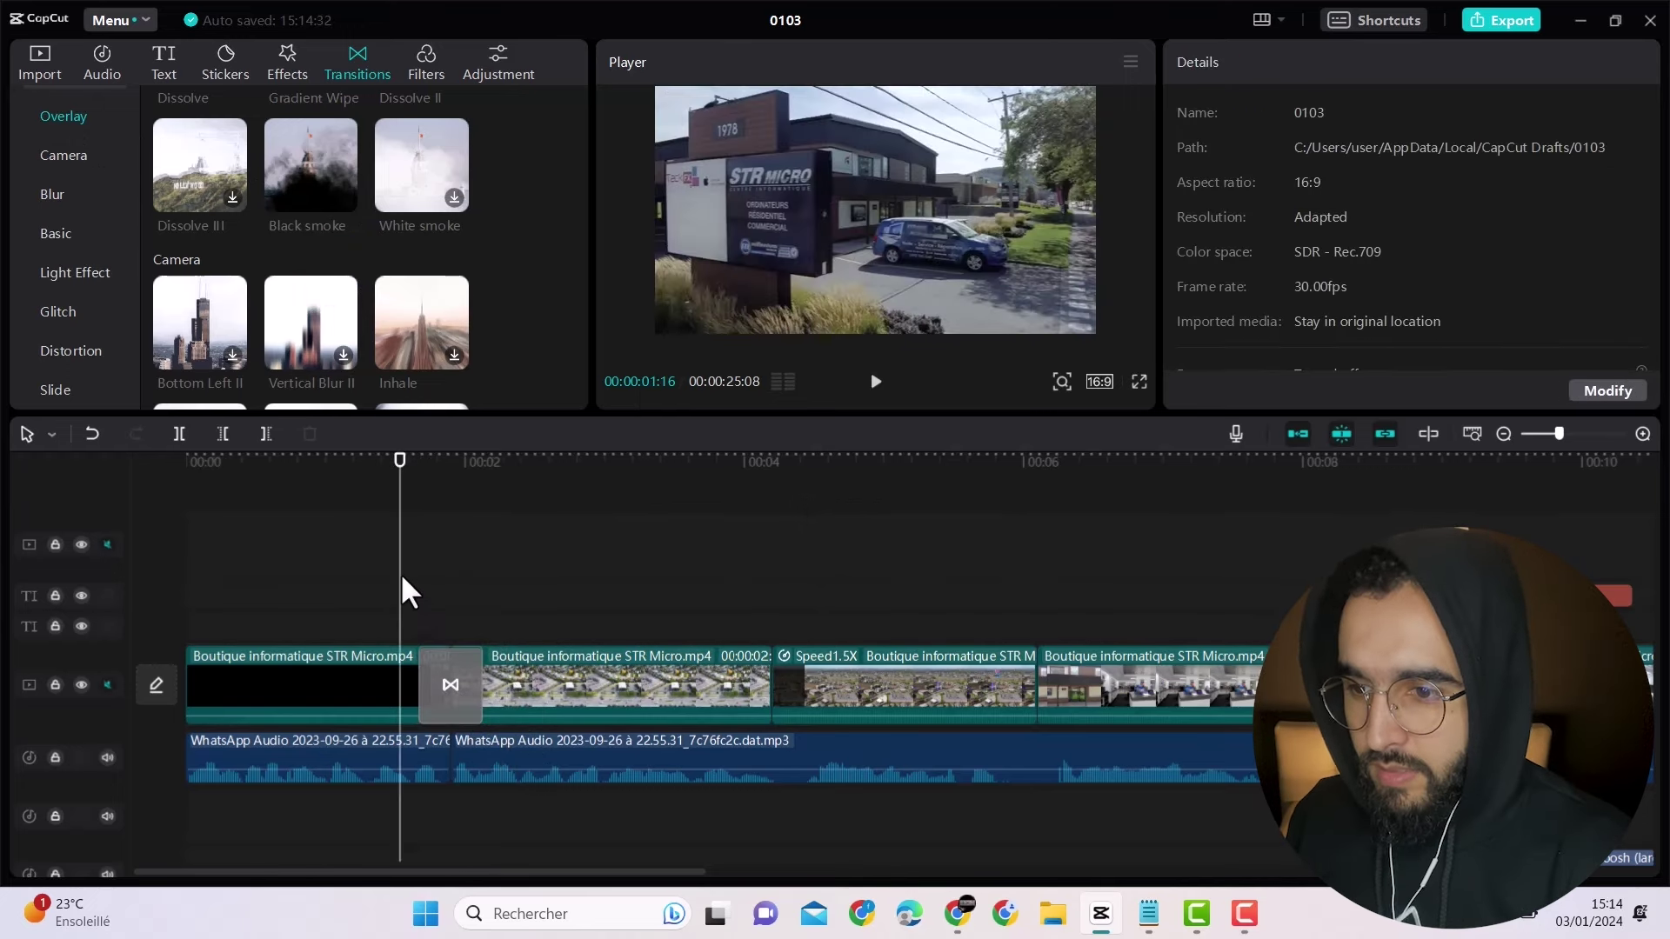
Step: Play the Black smoke transition between the first and second clips twice and undo it
left_click(876, 382)
left_click(877, 384)
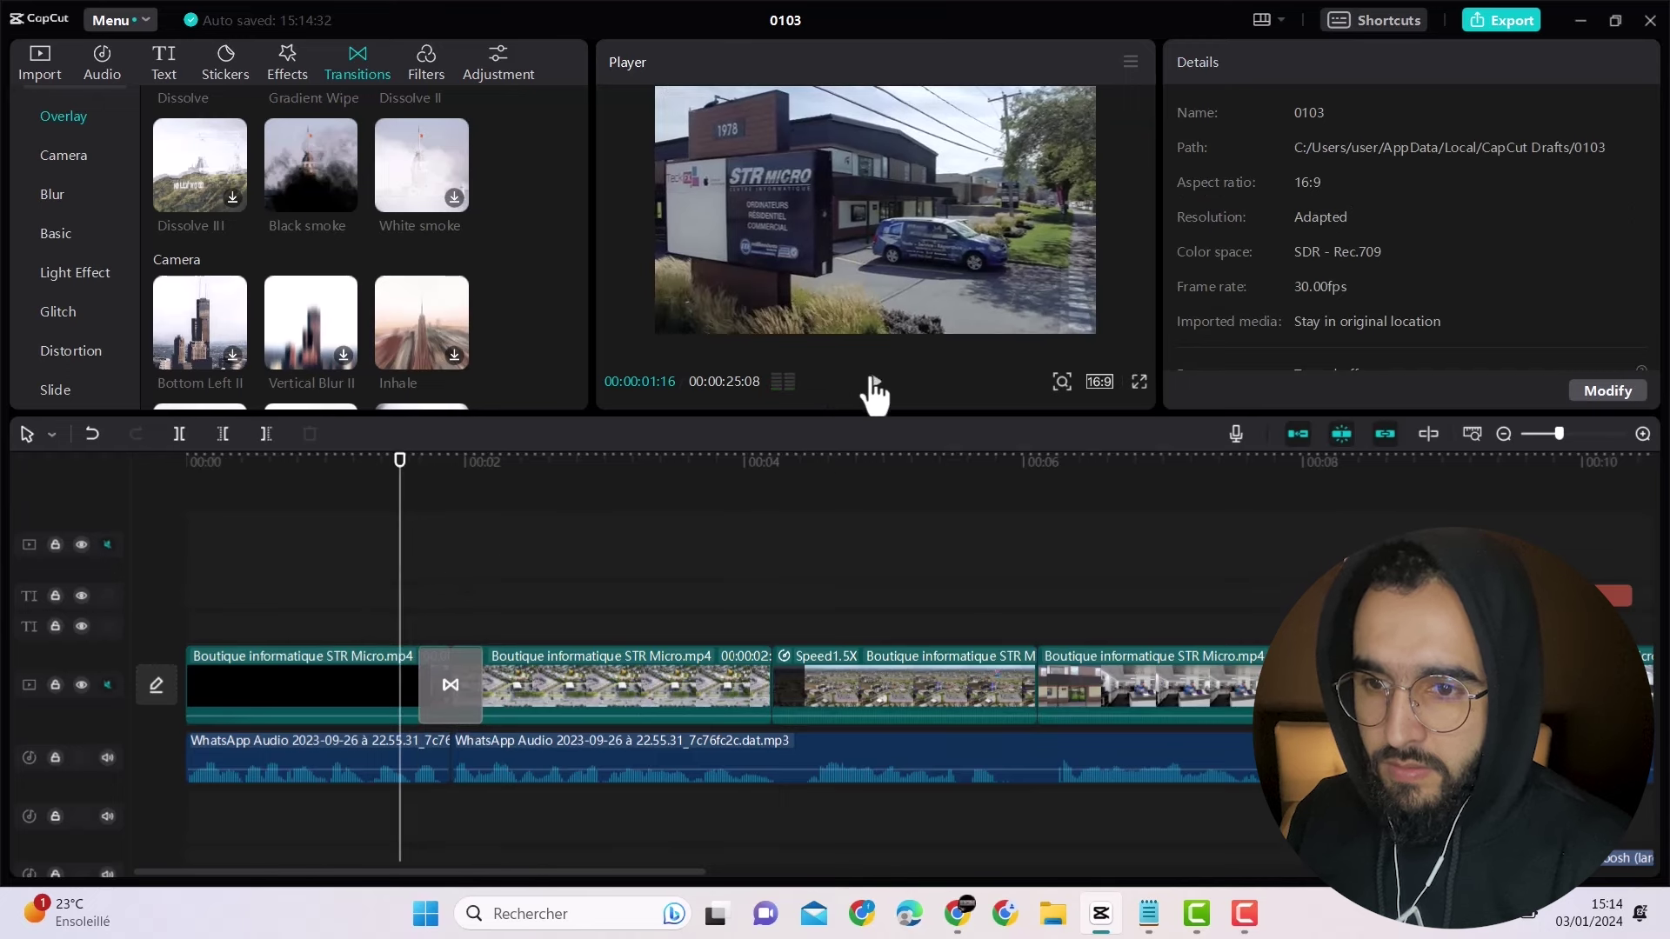
left_click(876, 381)
left_click(875, 383)
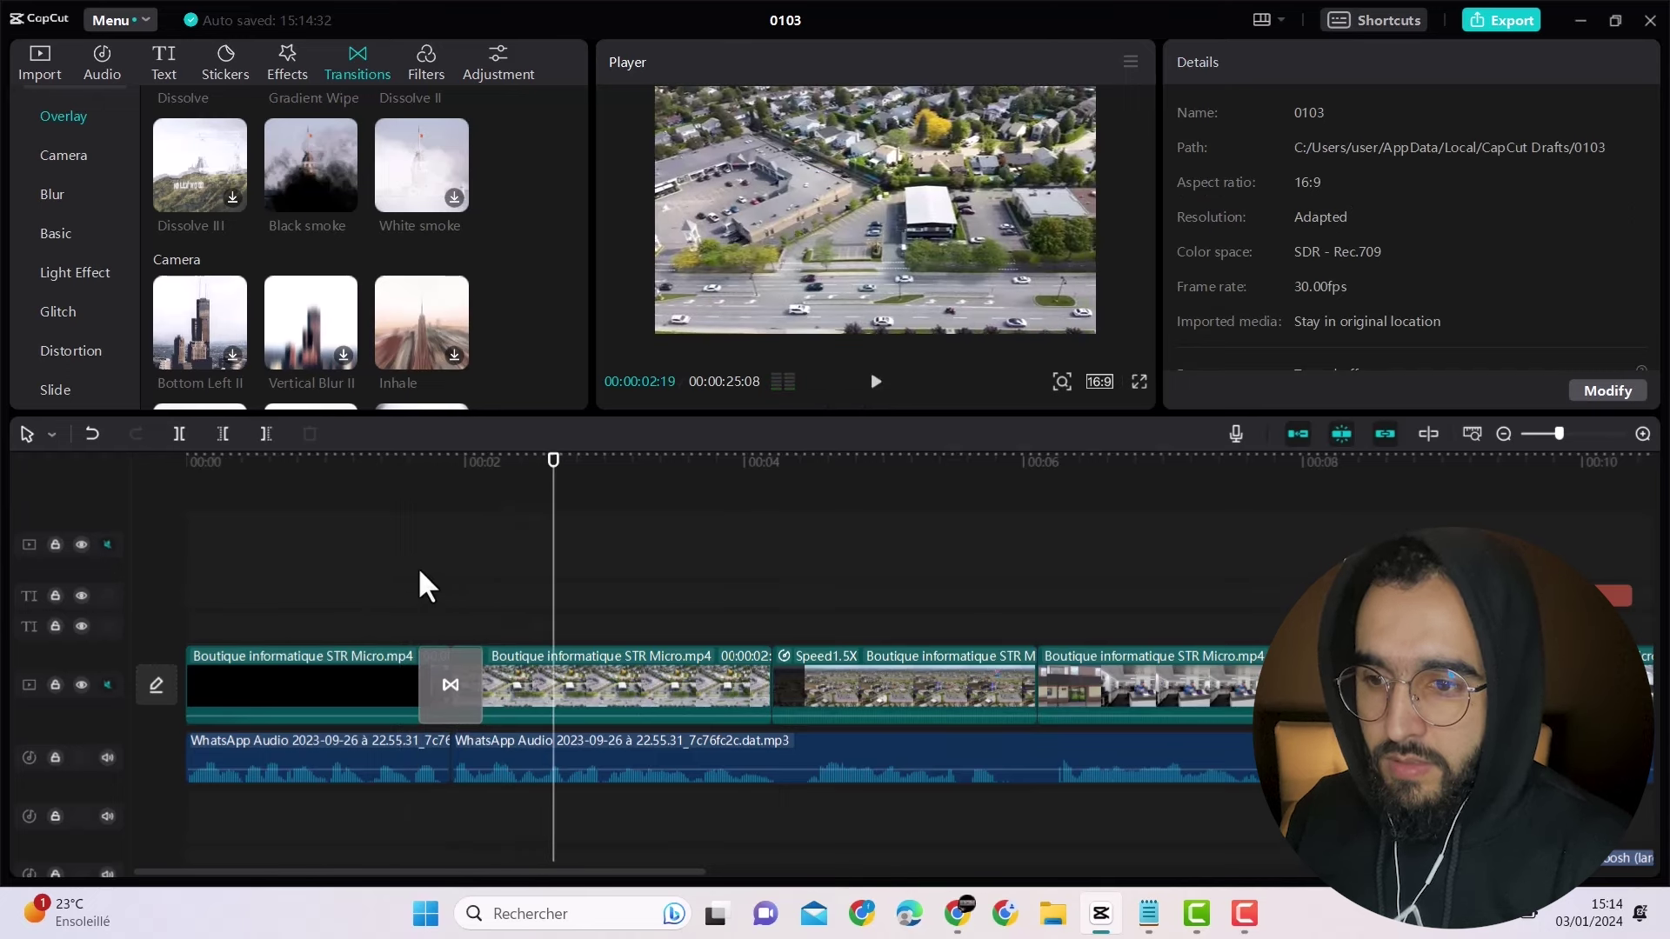
left_click(417, 566)
left_click(875, 384)
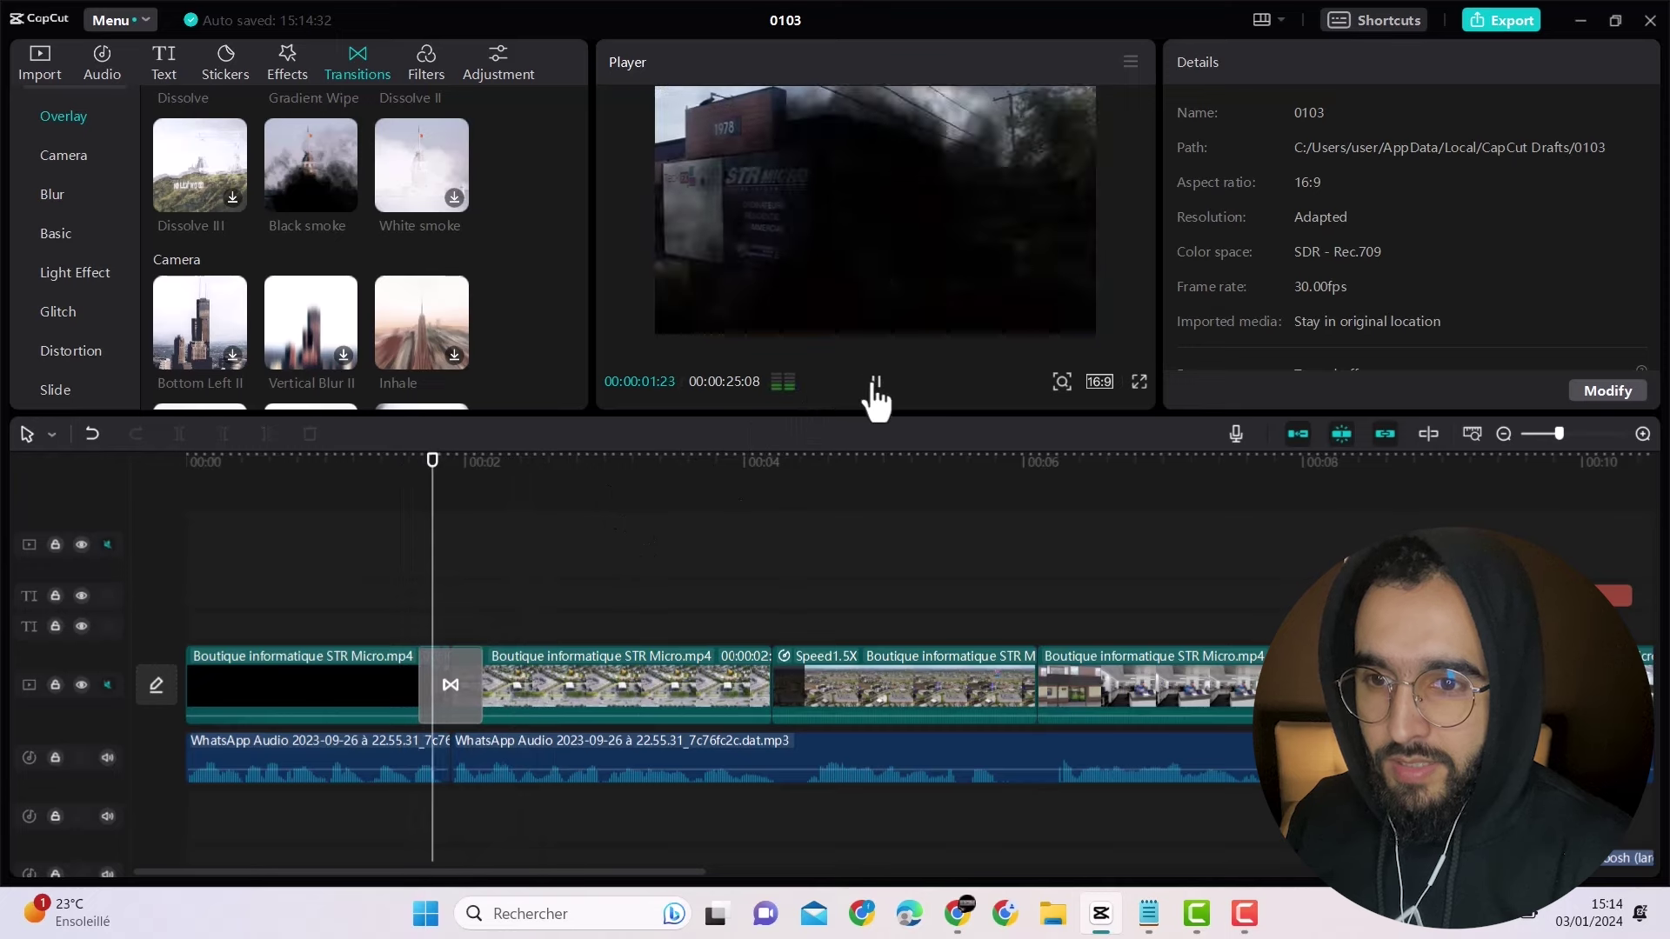
left_click(874, 385)
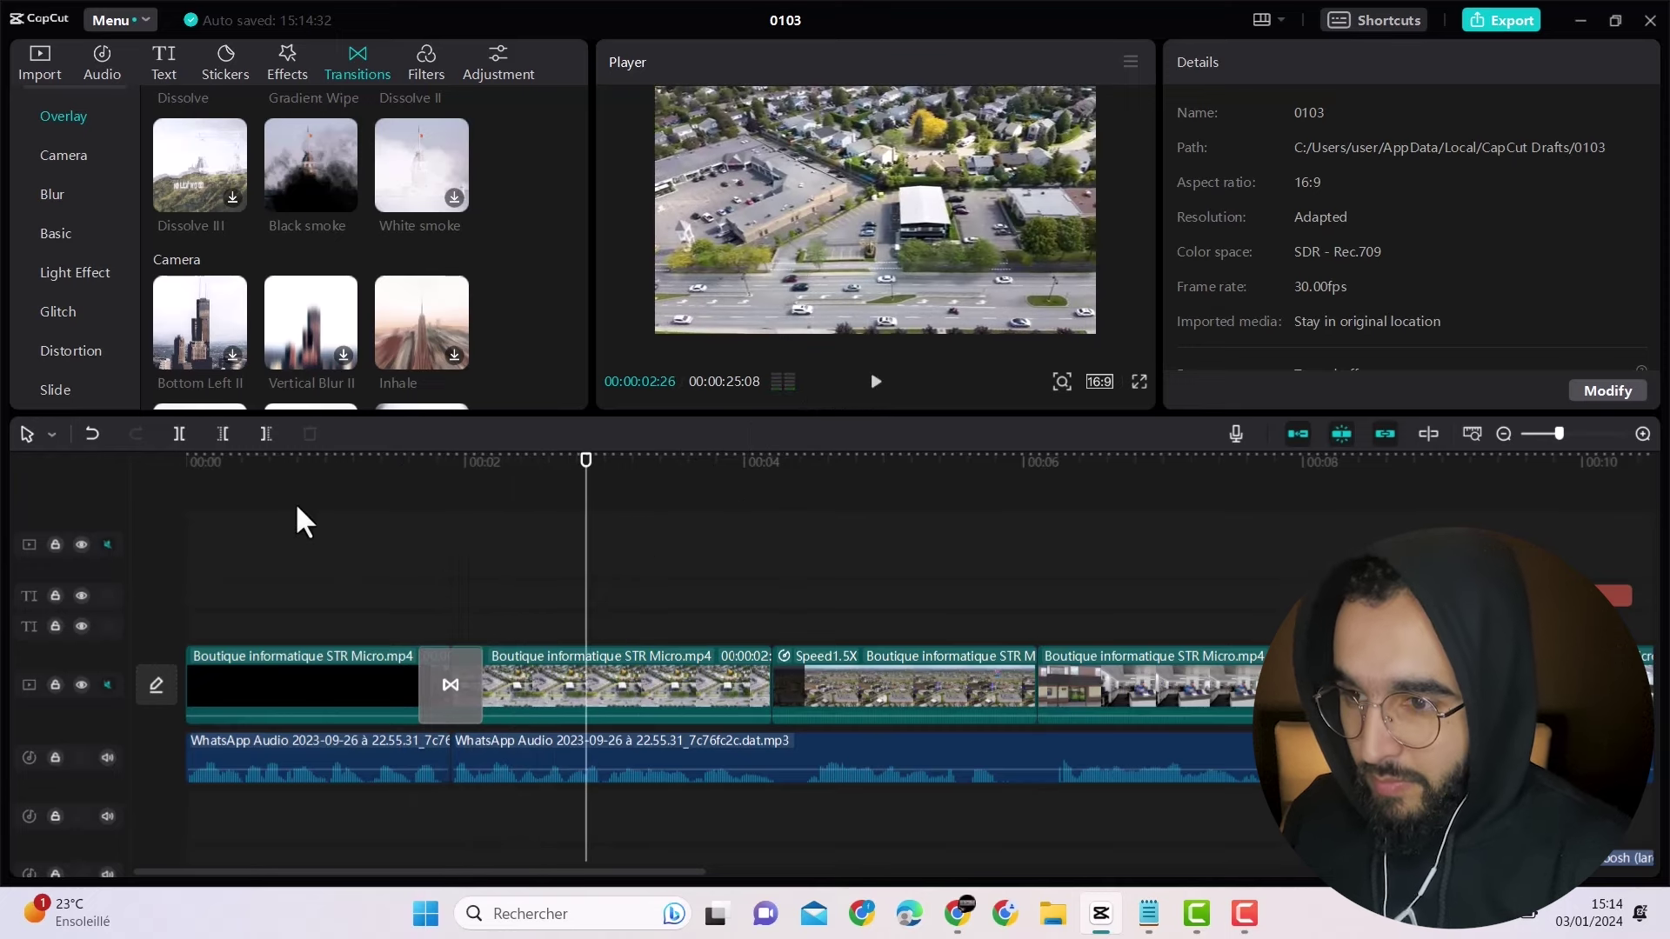
left_click(92, 432)
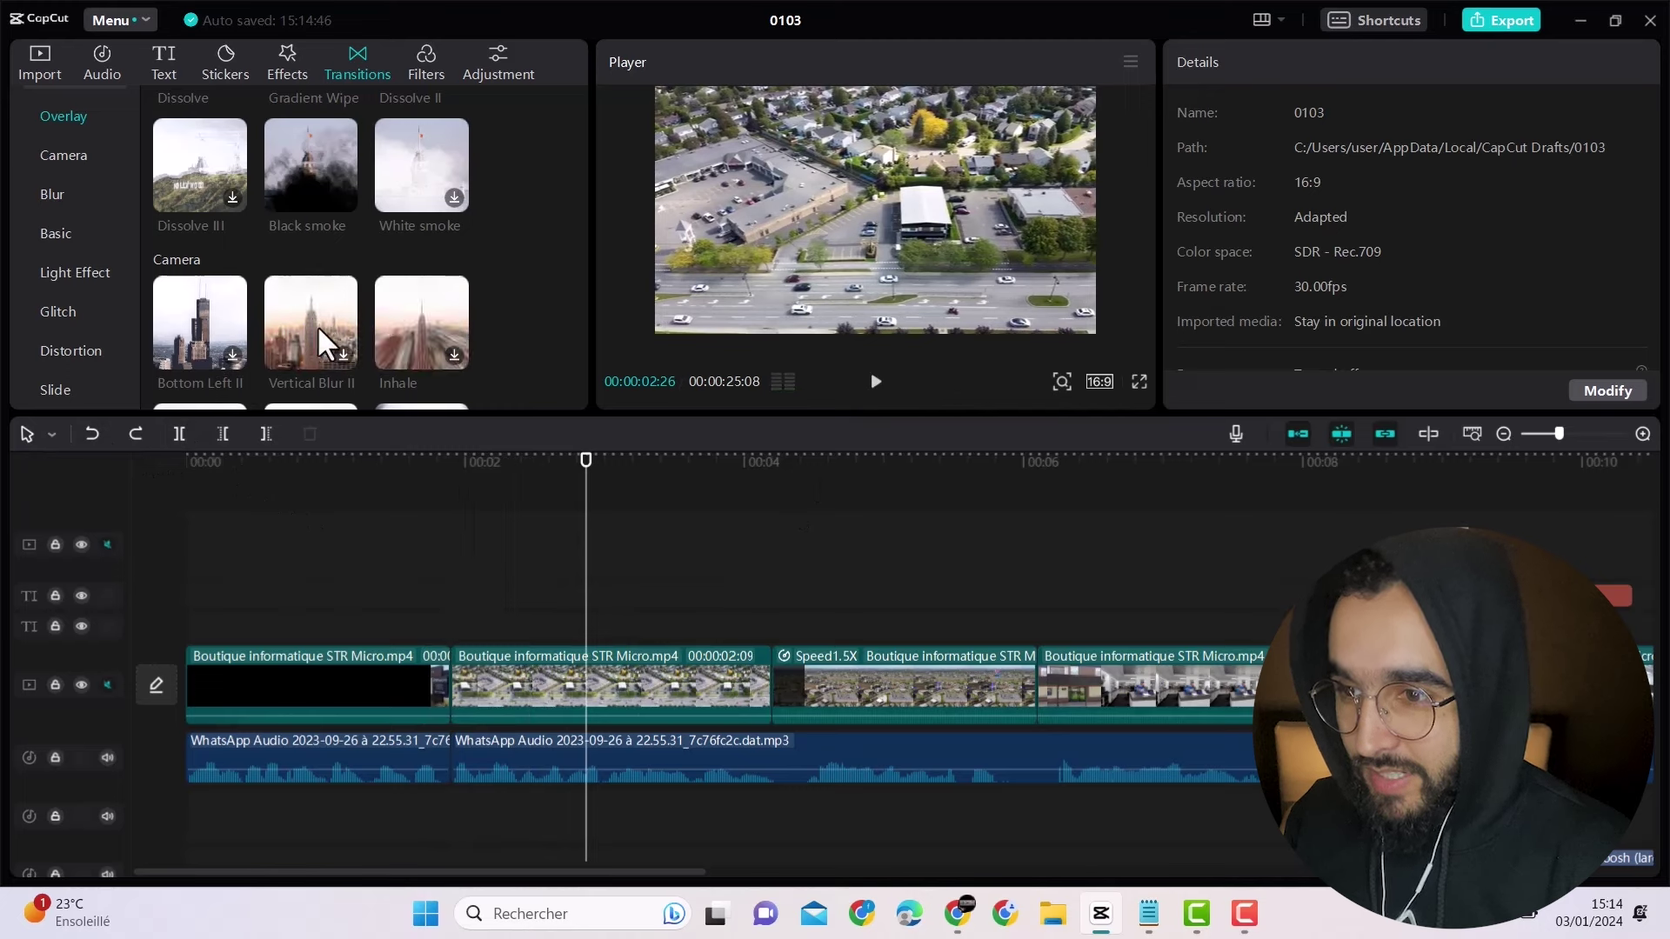
Step: Add the Vertical Blur II camera transition between the first and second clips and preview it twice from just before the cut
left_click_drag(326, 328, 428, 681)
left_click(404, 548)
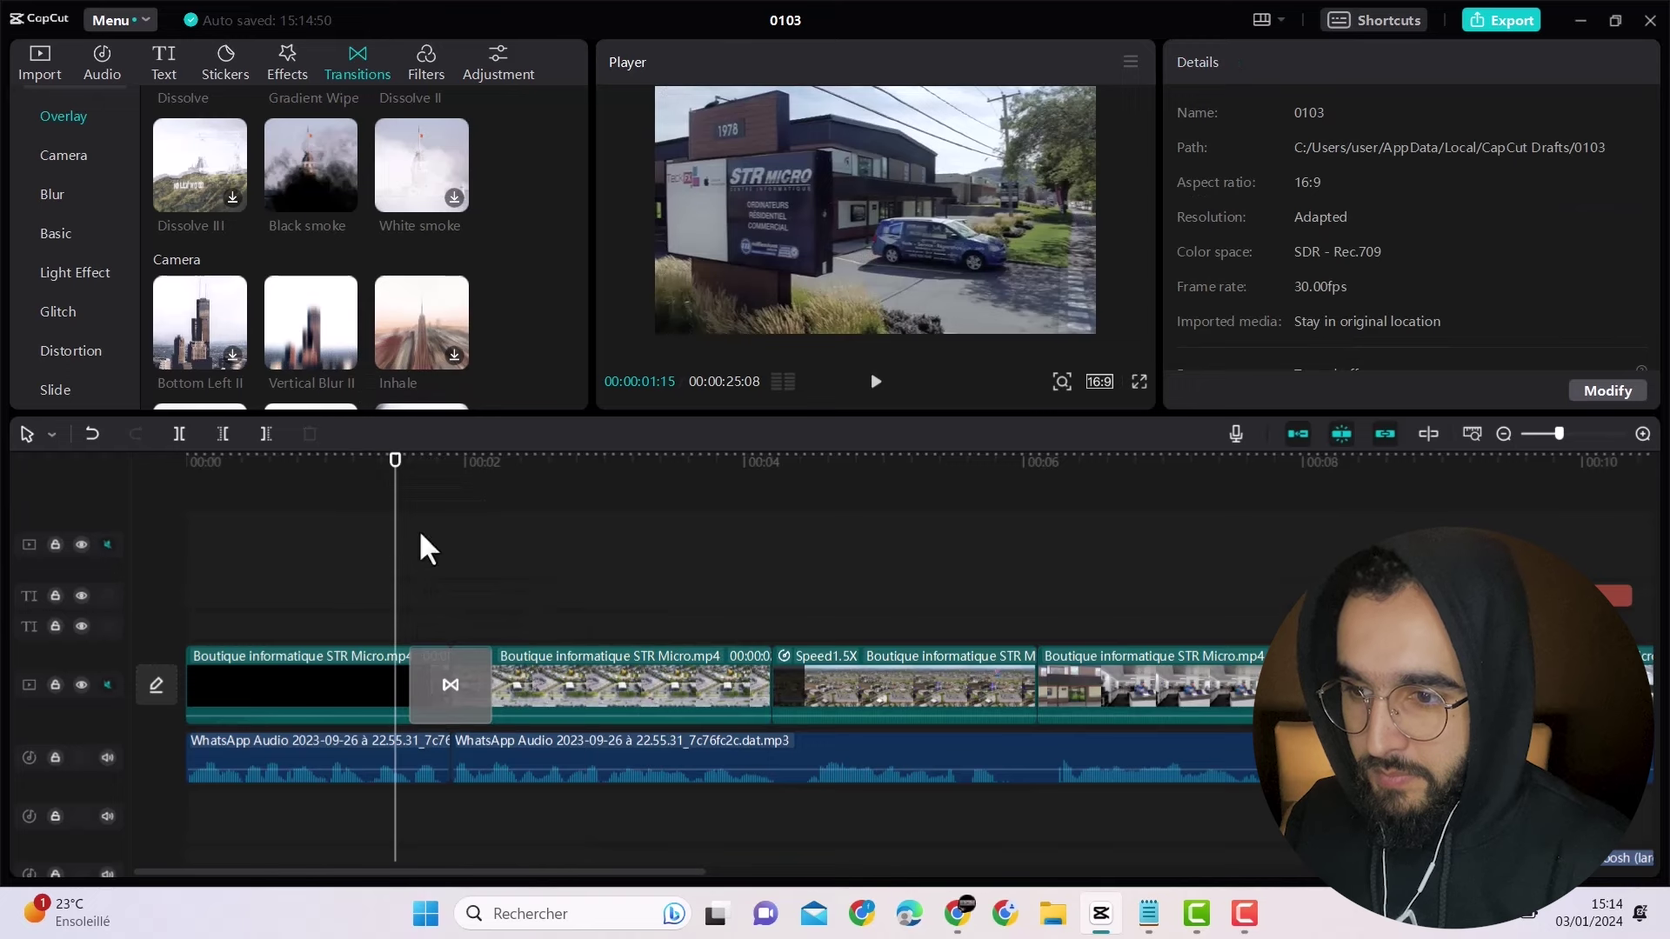
left_click(875, 382)
left_click(879, 383)
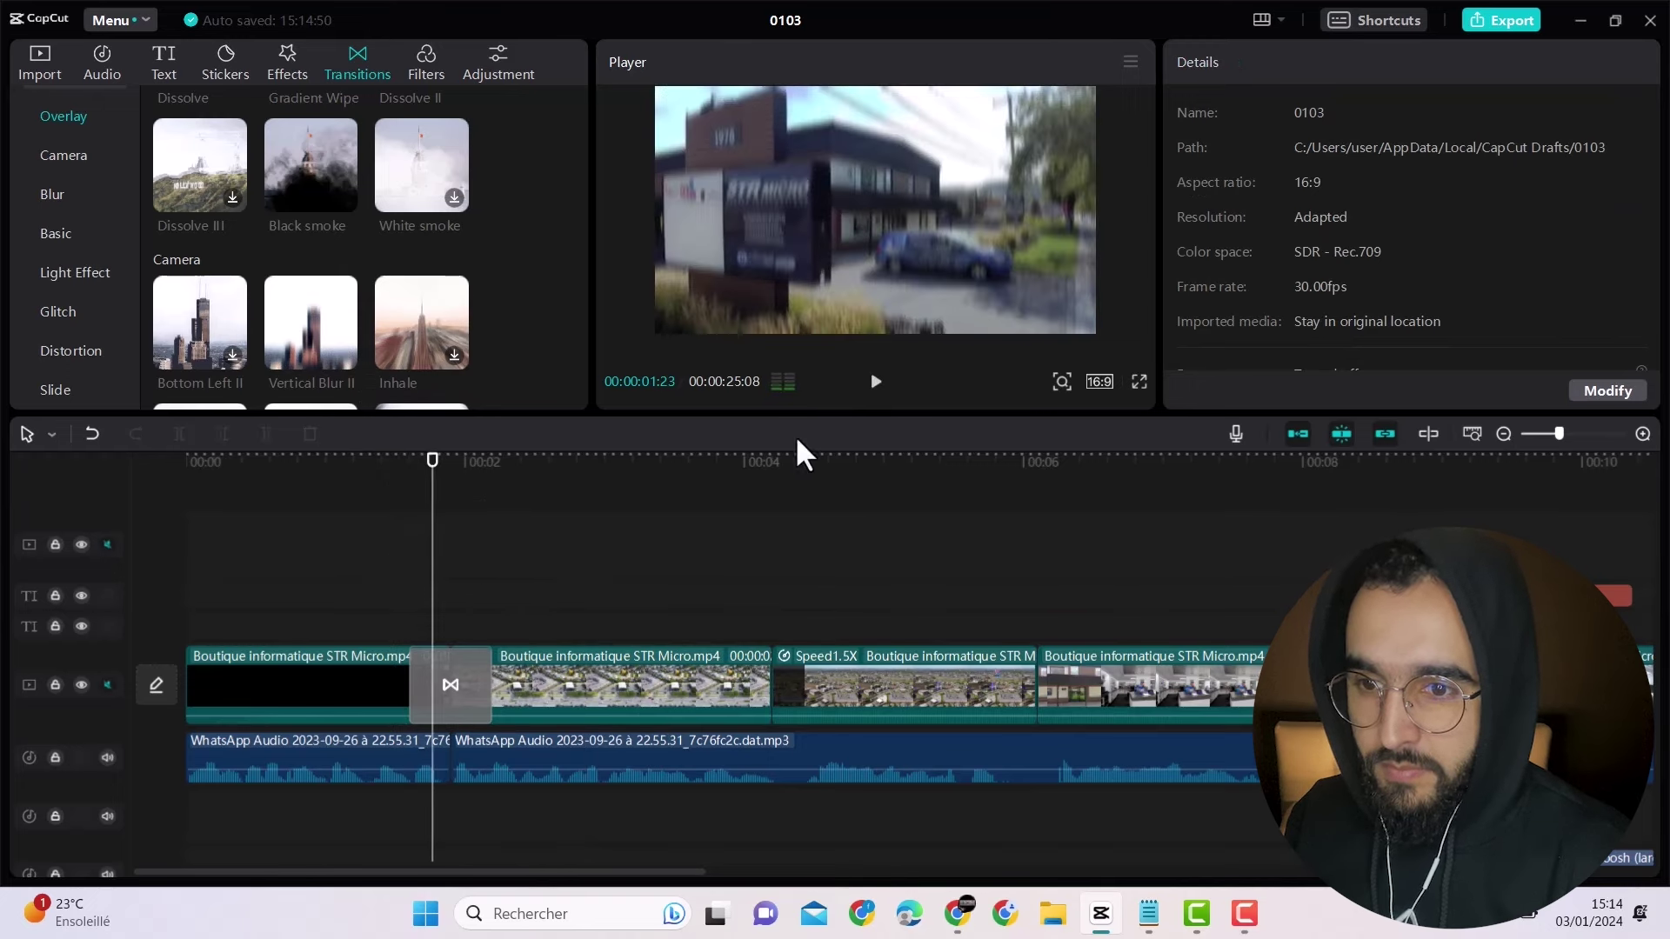
left_click(358, 567)
left_click(876, 383)
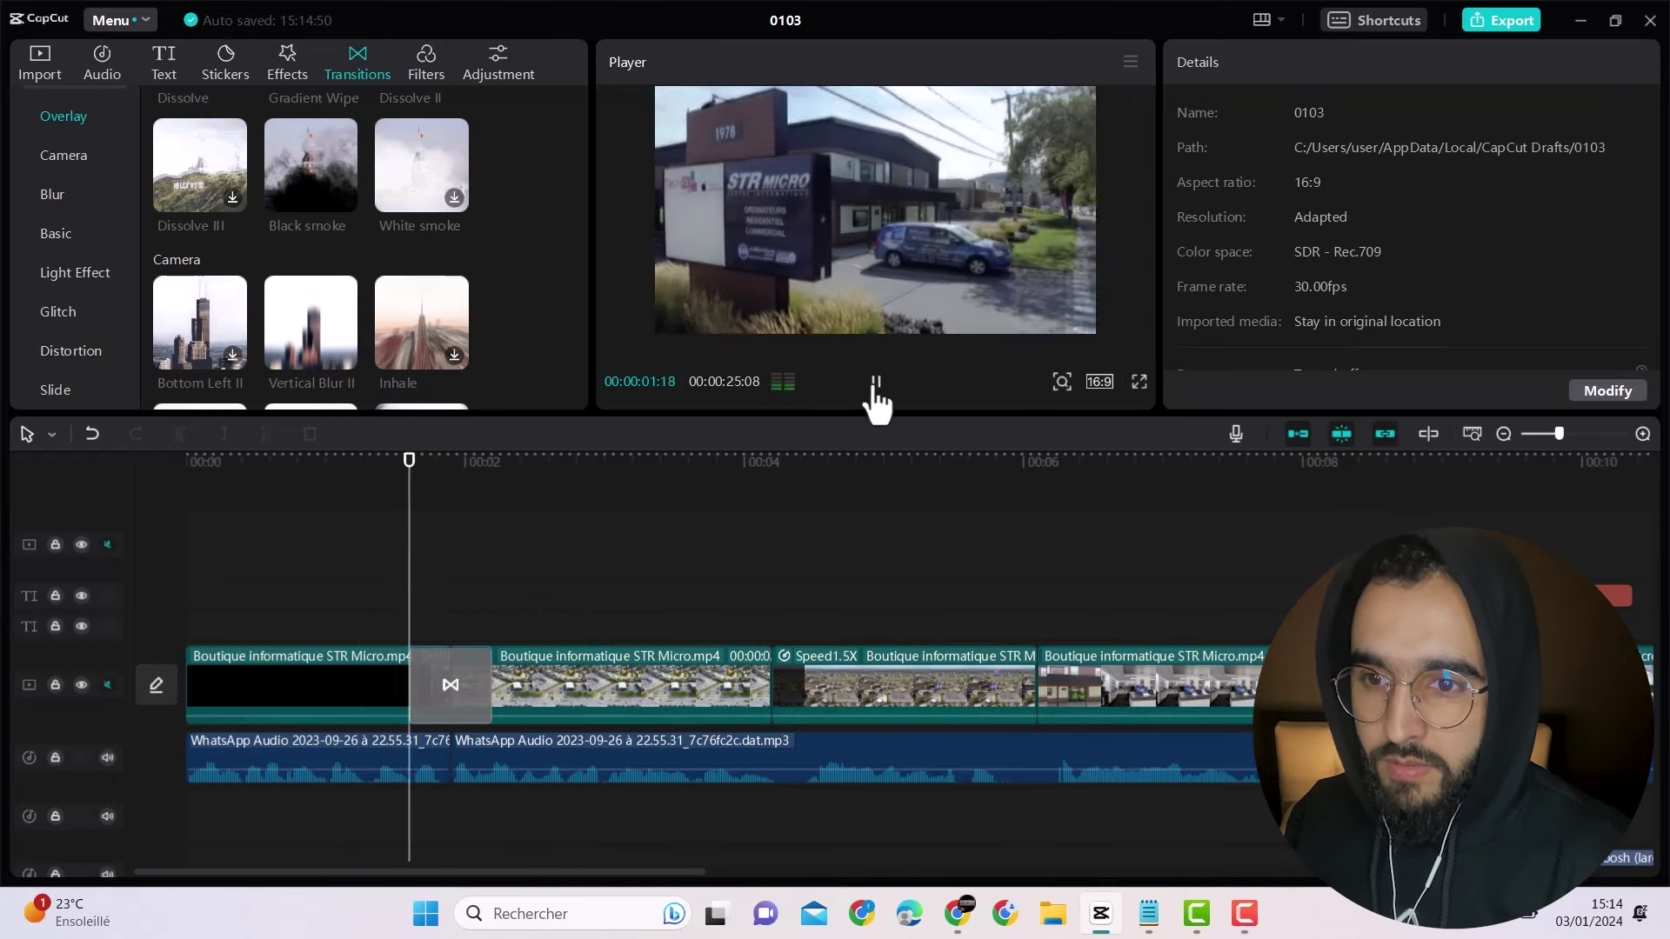
left_click(876, 383)
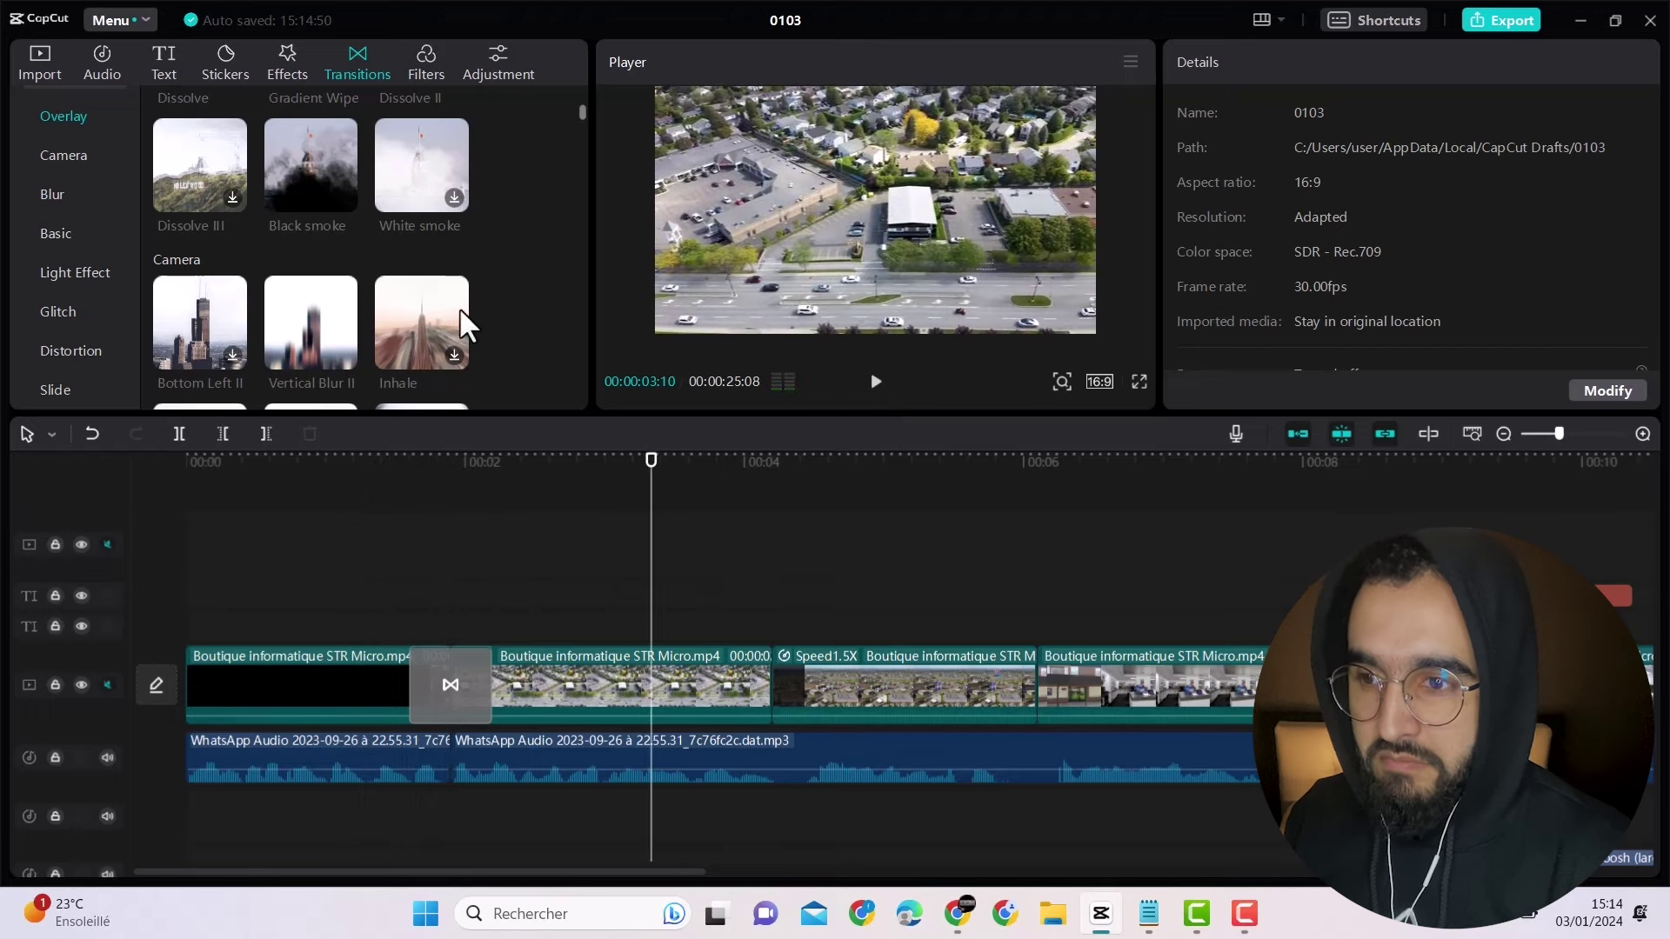
Step: Browse the transition library through the Camera, Blur, Basic and Glitch categories
scroll(453, 322, "down", 2)
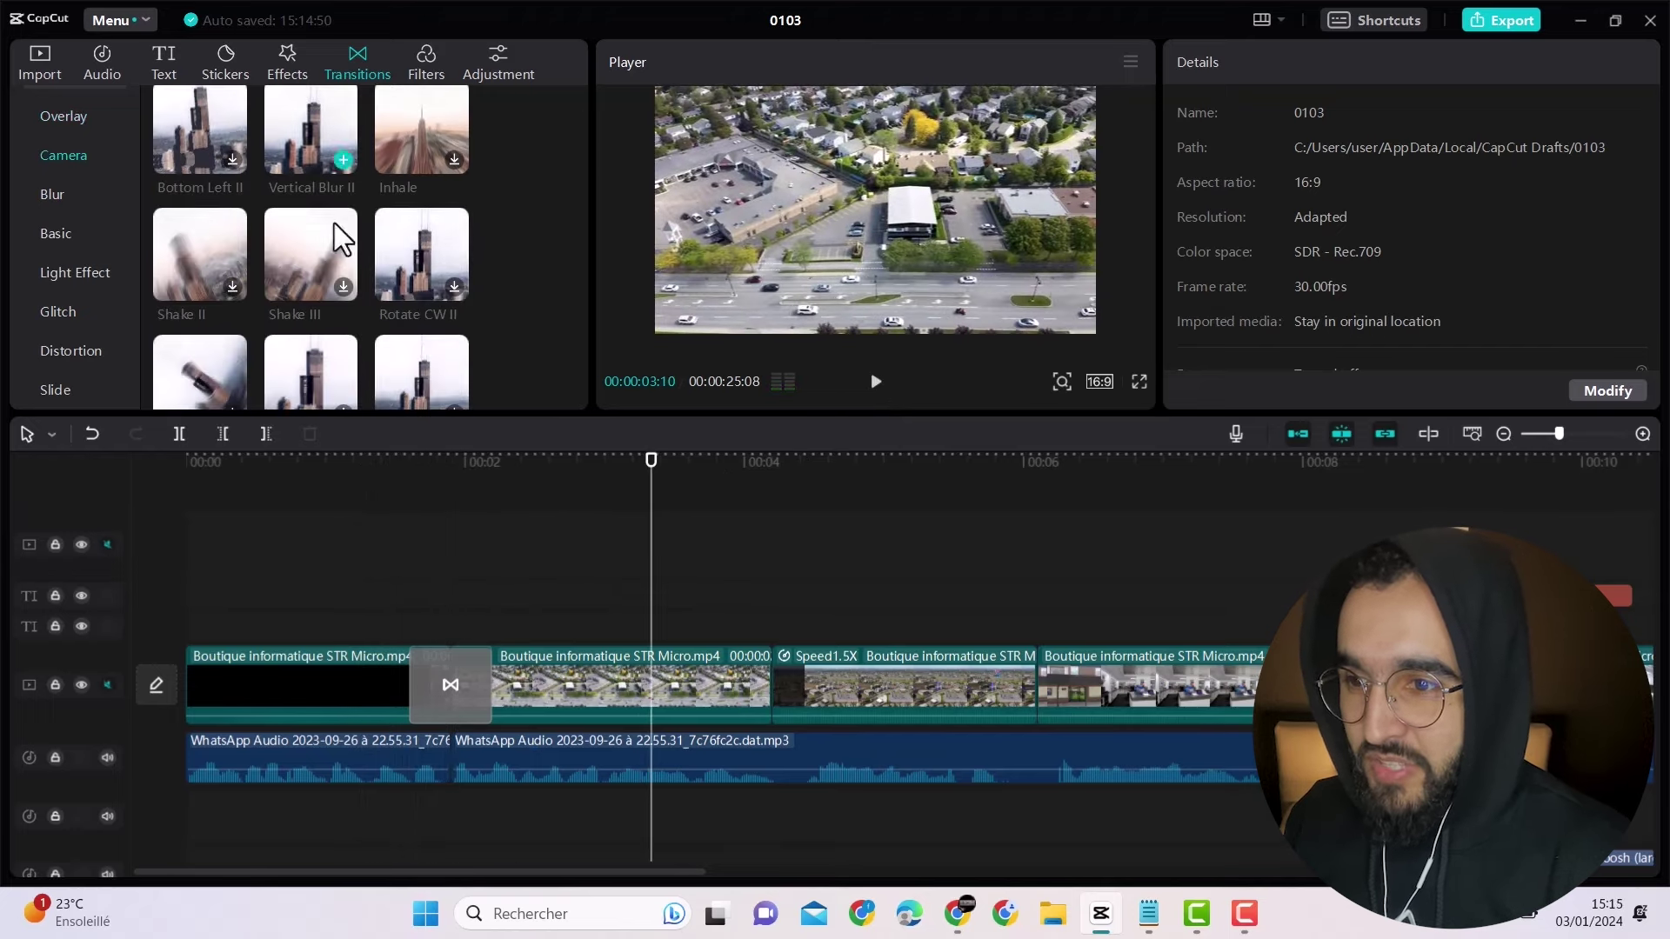
scroll(339, 231, "down", 3)
scroll(292, 216, "down", 2)
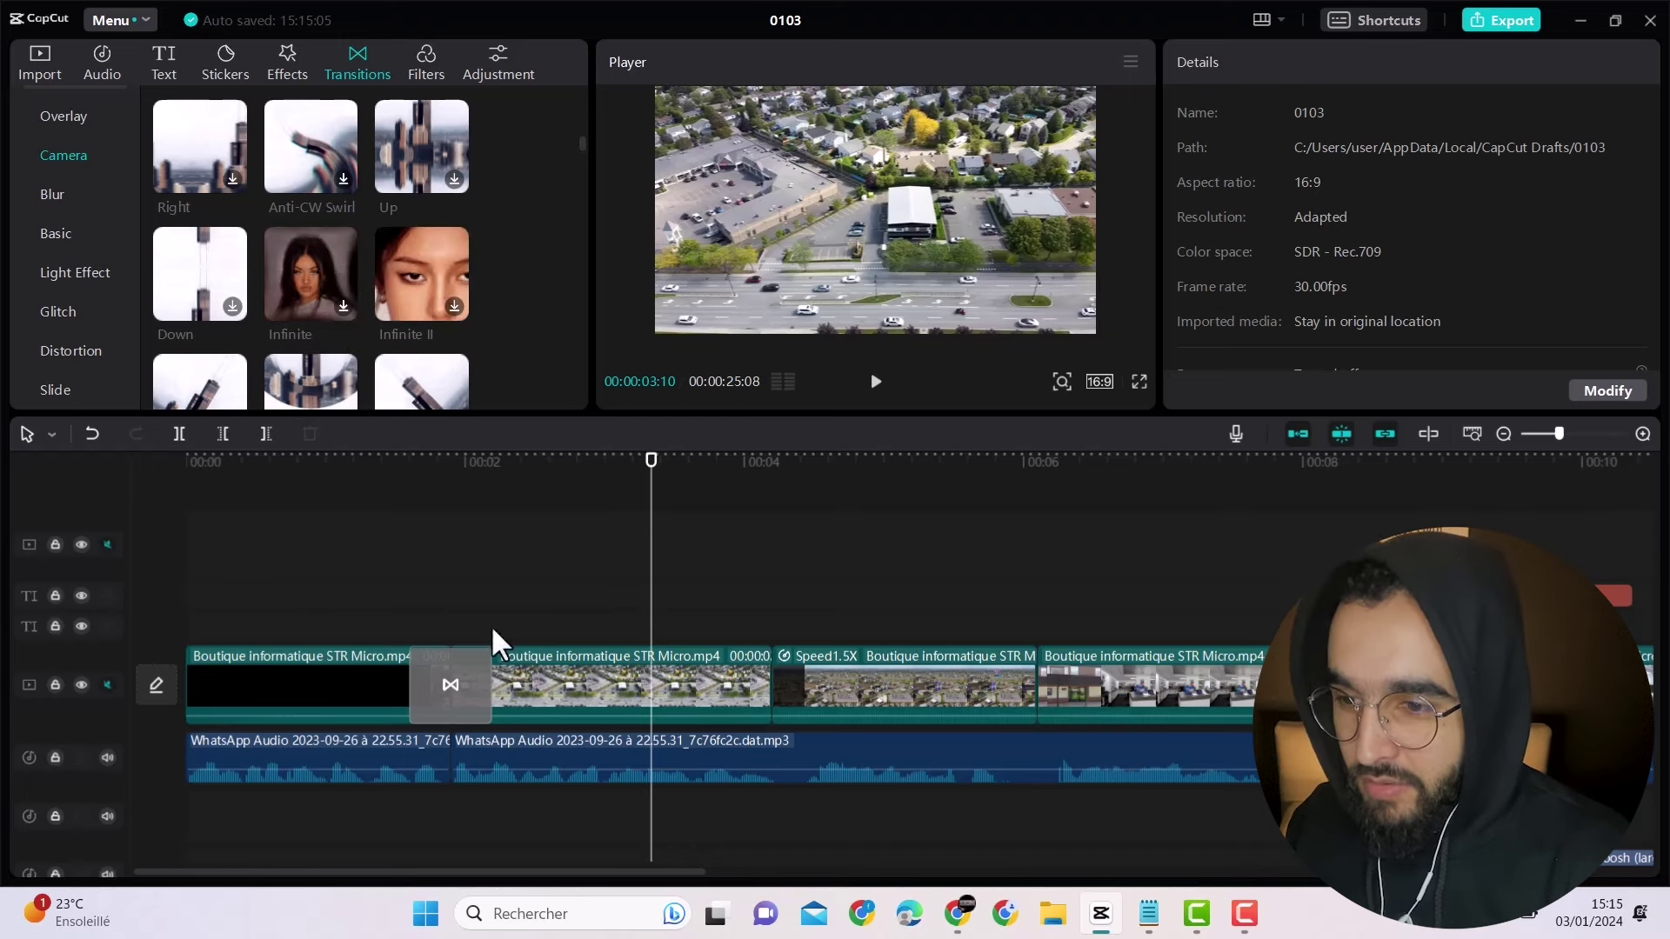
scroll(317, 256, "down", 1)
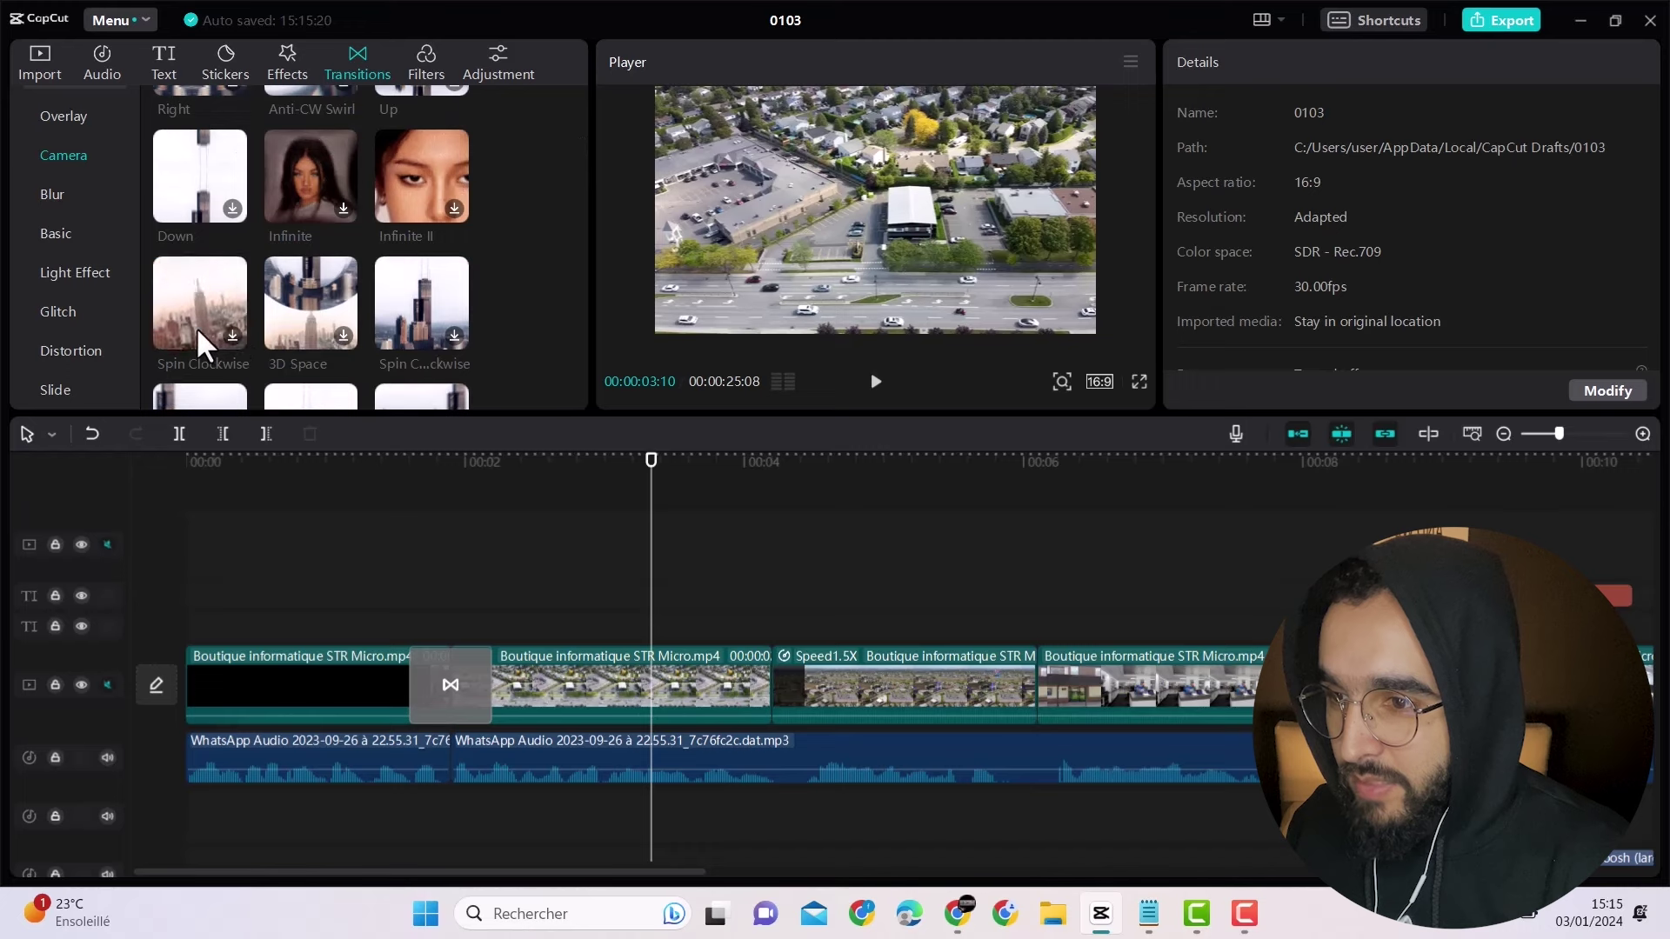
scroll(195, 326, "down", 1)
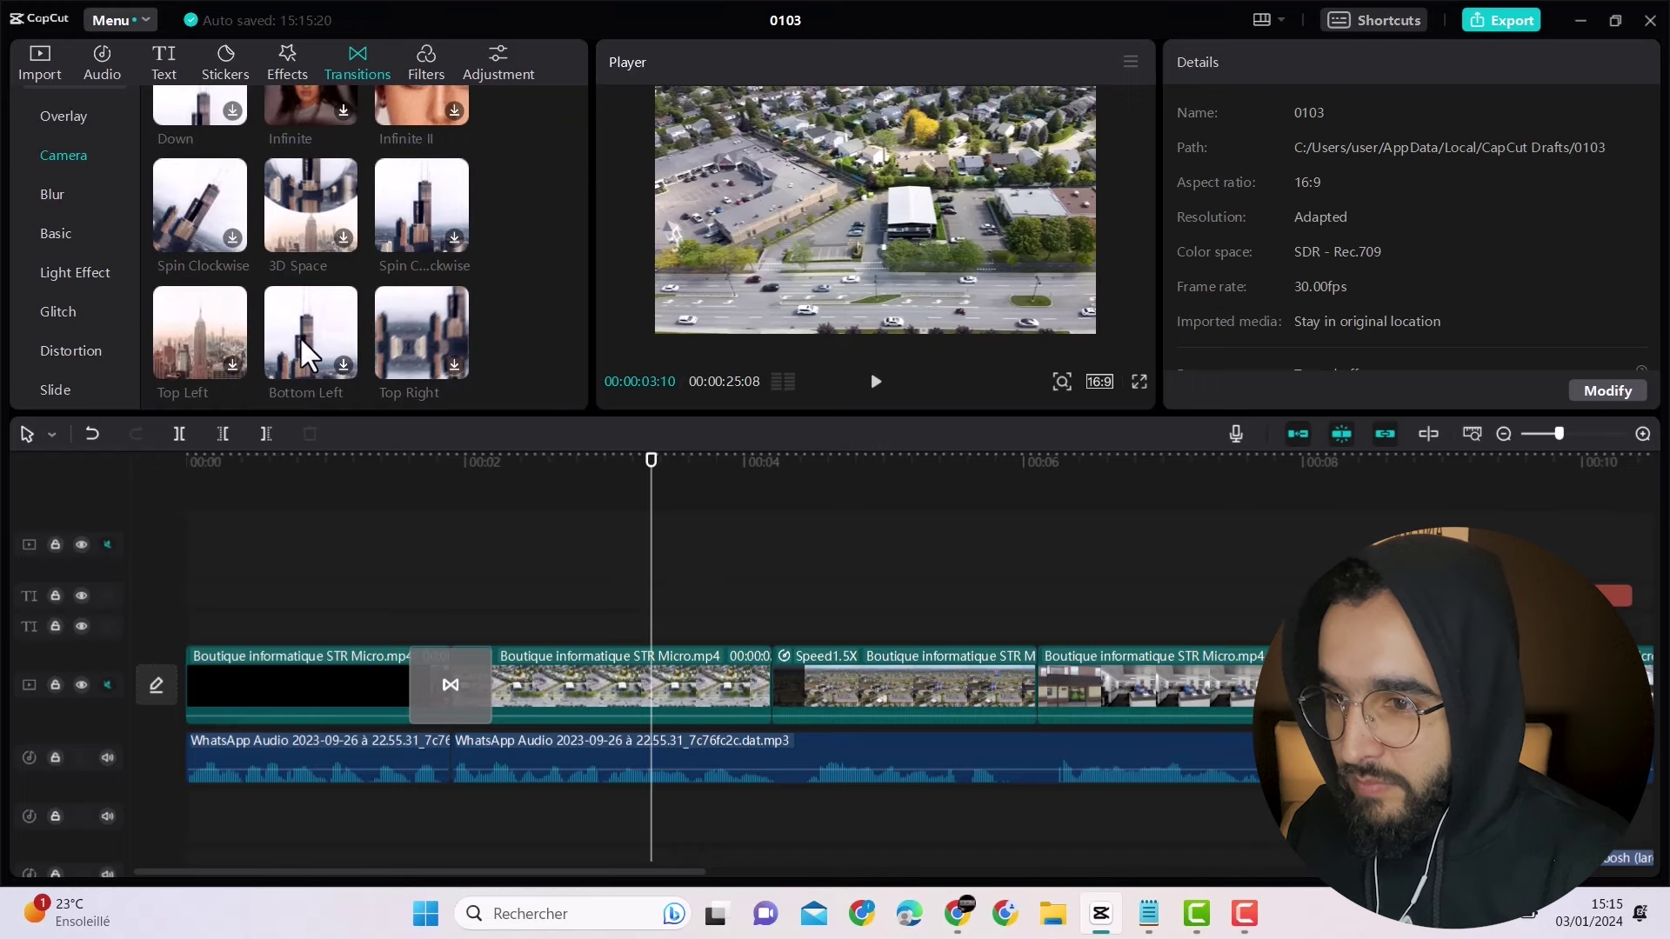
scroll(306, 336, "down", 5)
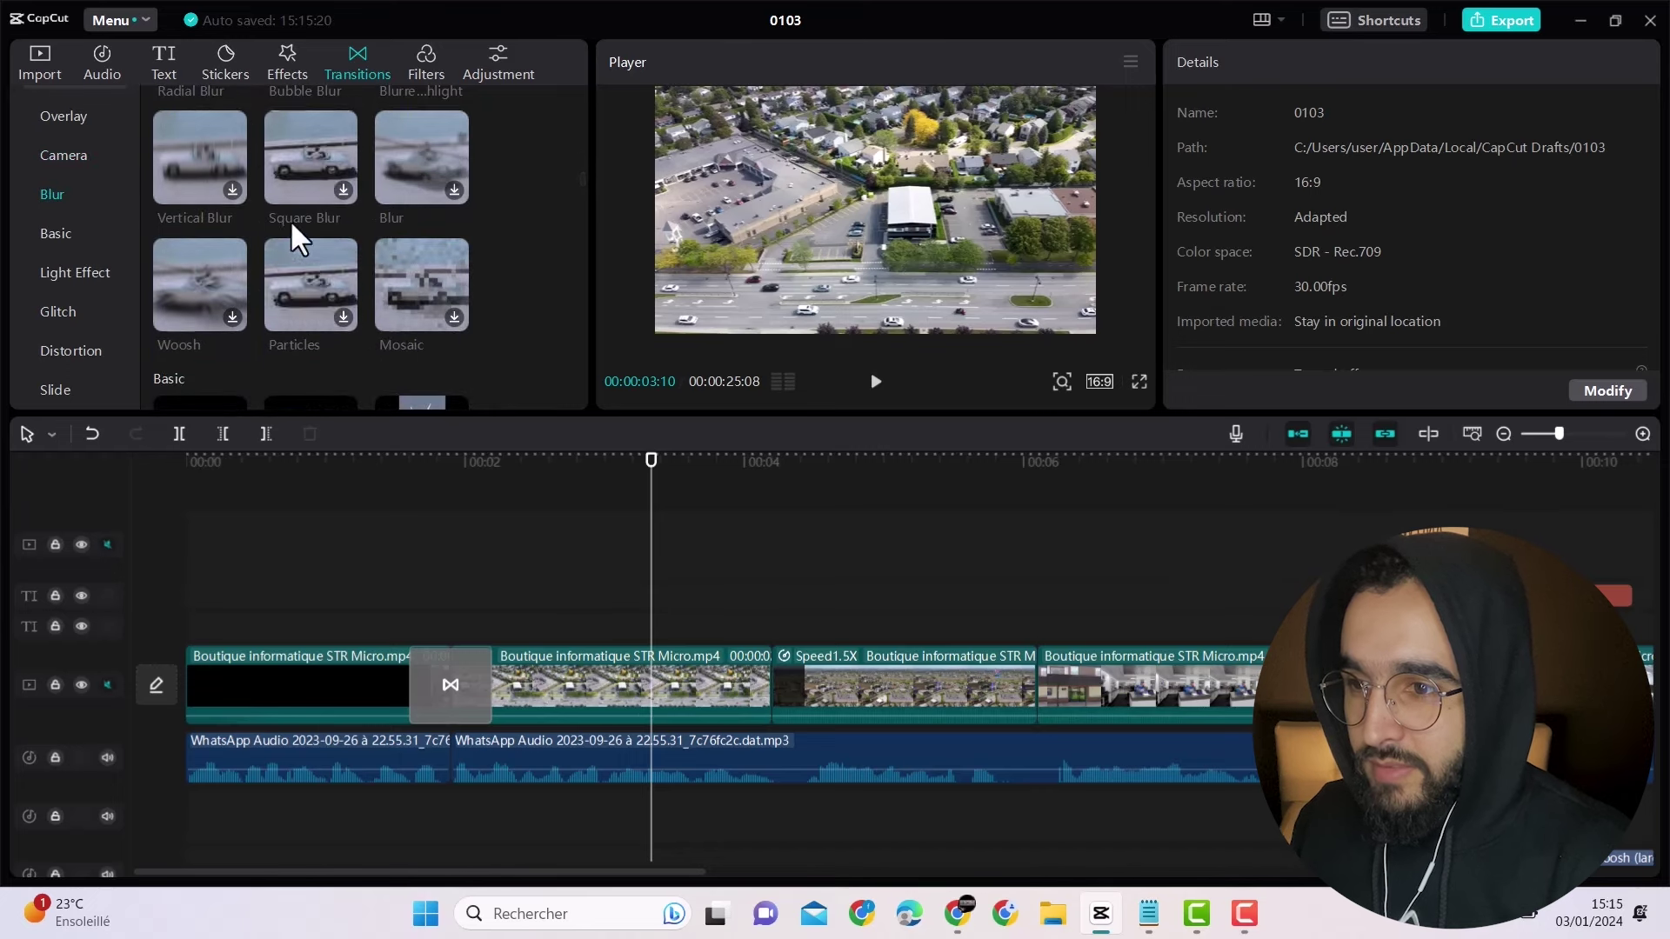
scroll(293, 219, "down", 2)
scroll(287, 231, "down", 2)
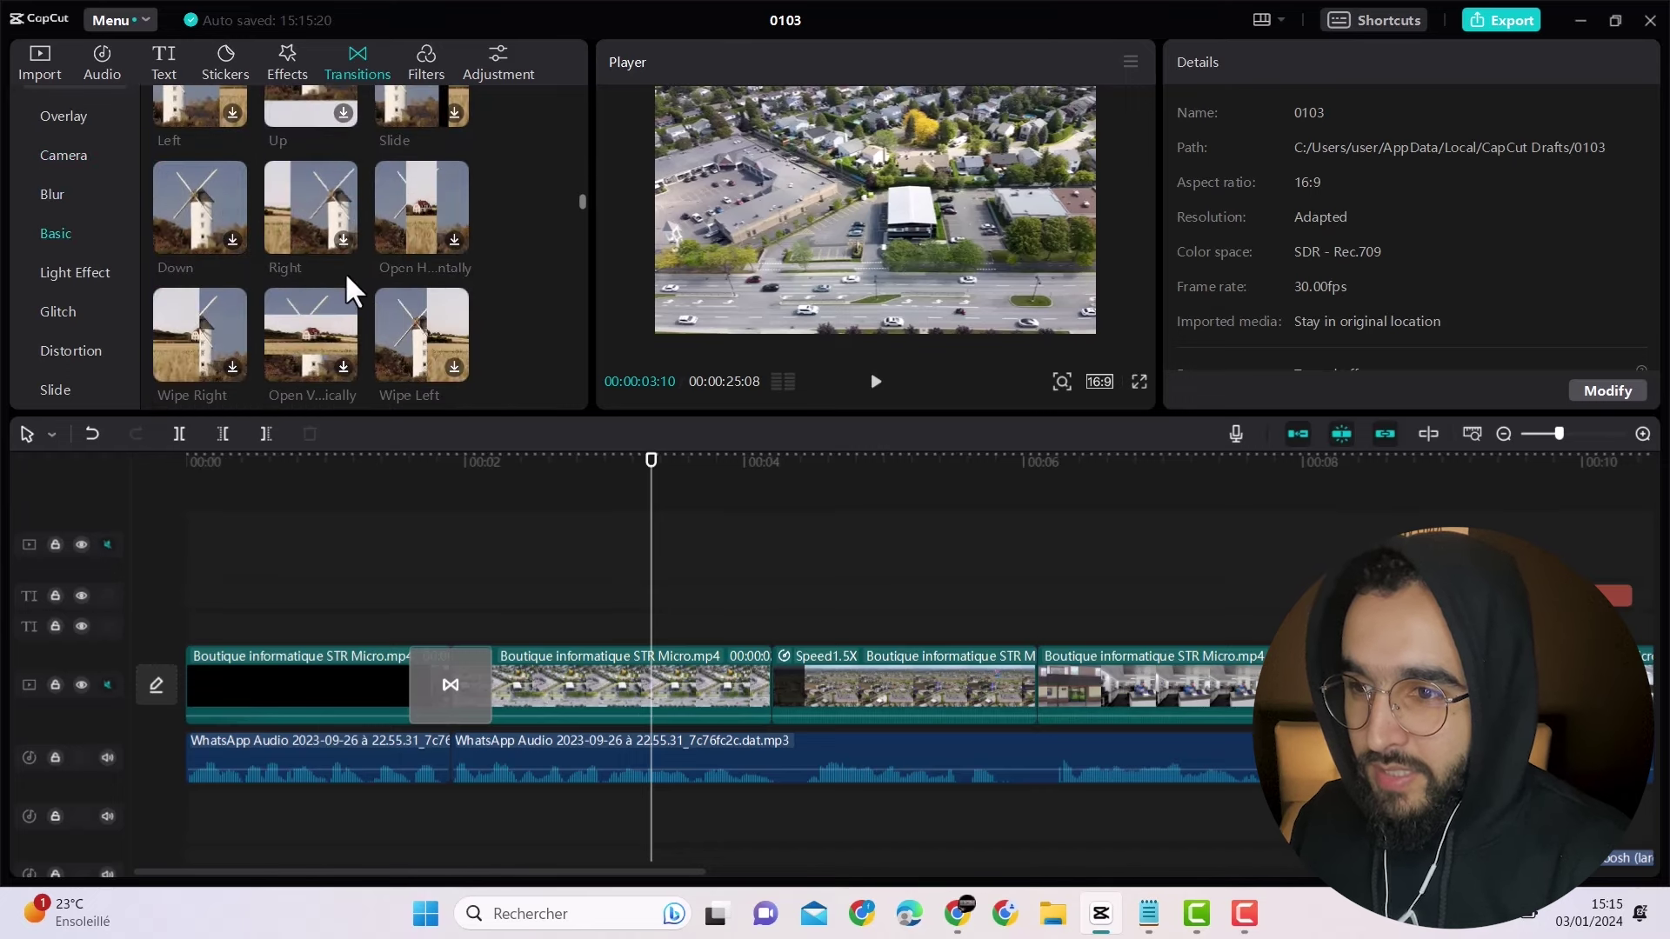
scroll(399, 311, "down", 1)
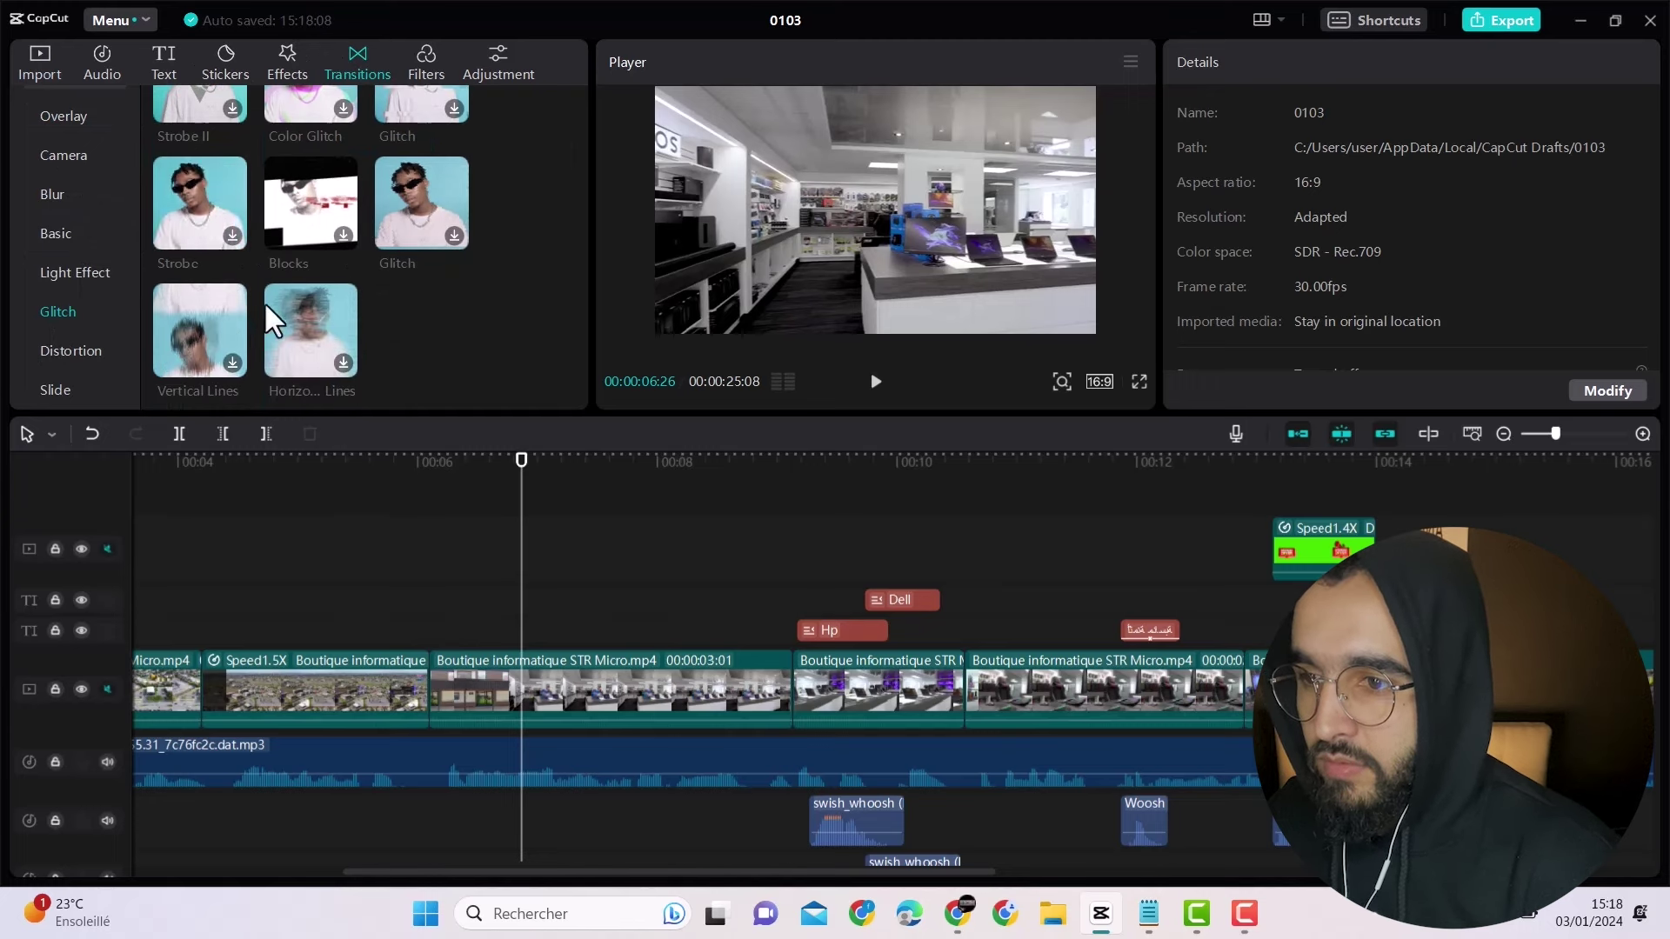
Step: Add the Horizontal Lines glitch transition between the 1.5X speed clip and the following store interior clip, and play it
left_click_drag(269, 309, 411, 687)
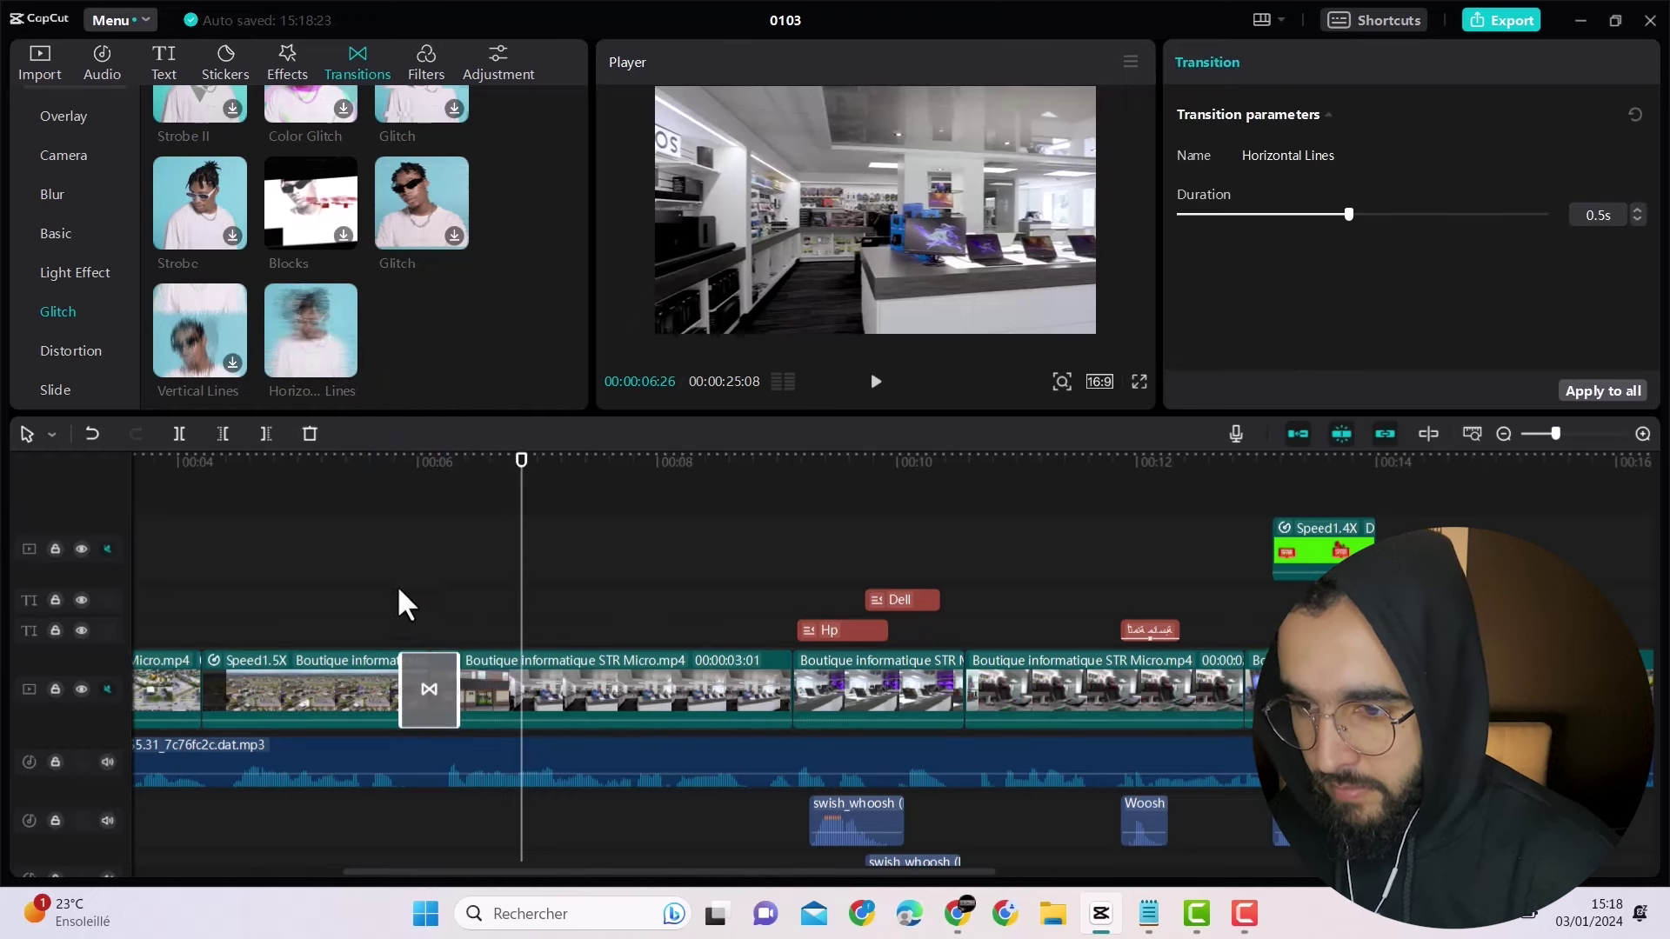
left_click(391, 604)
left_click(877, 381)
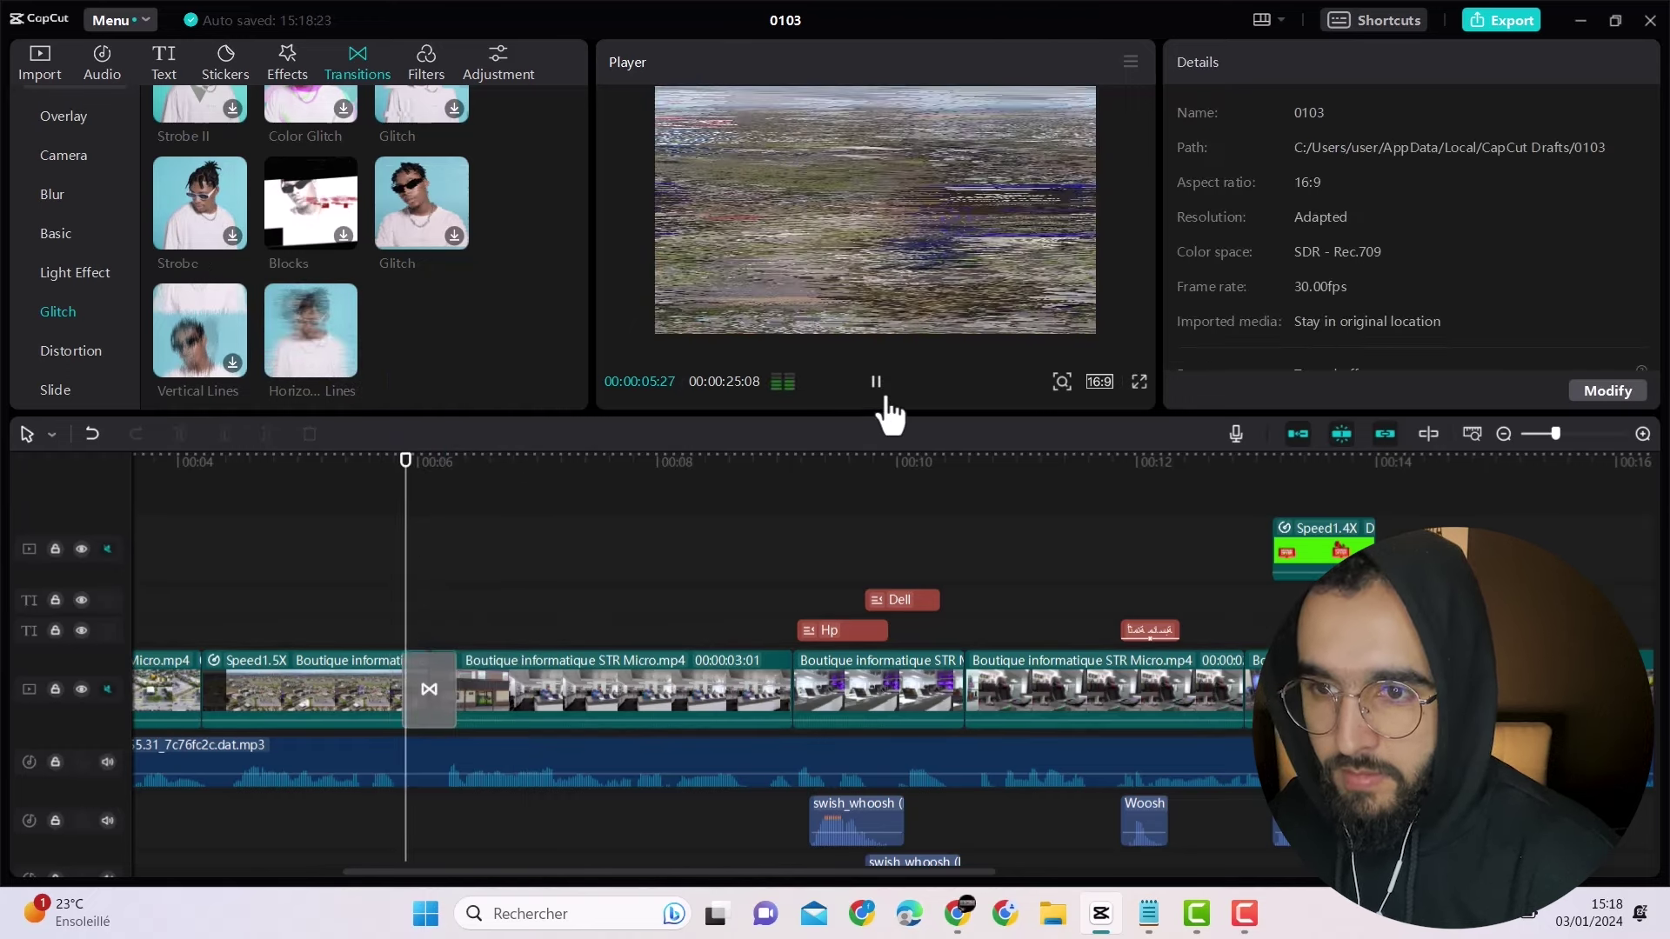
left_click(833, 383)
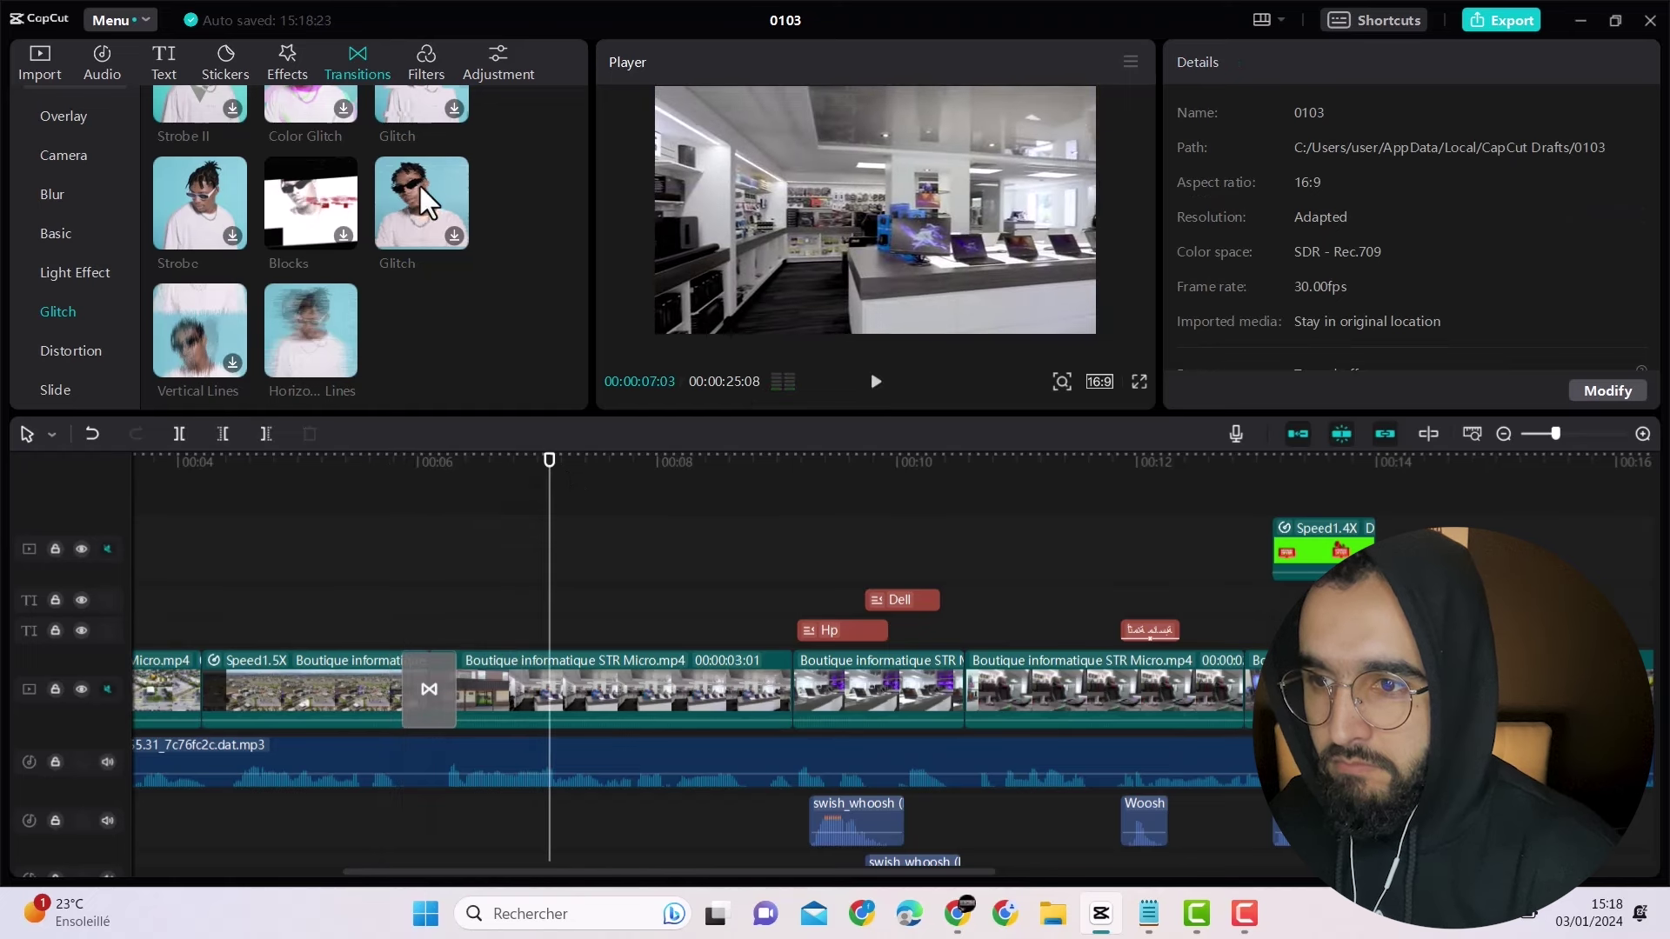
Step: Replace the transition after the 1.5X speed clip with the Glitch transition beside Color Glitch and preview it
scroll(423, 200, "up", 1)
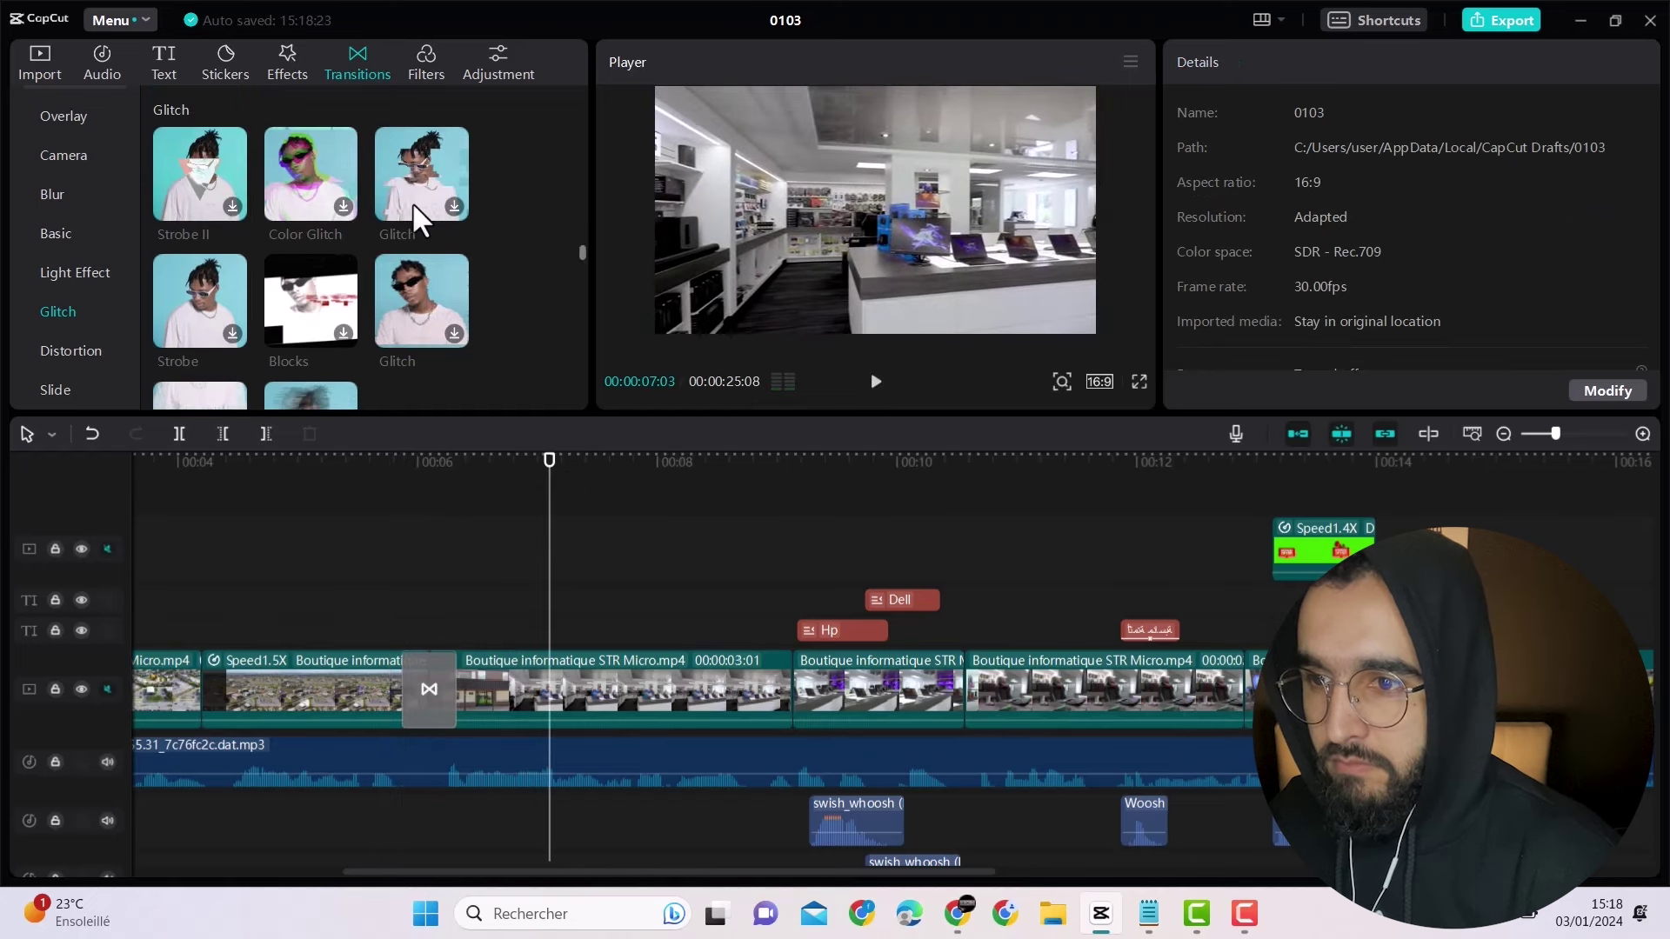
left_click_drag(415, 166, 418, 692)
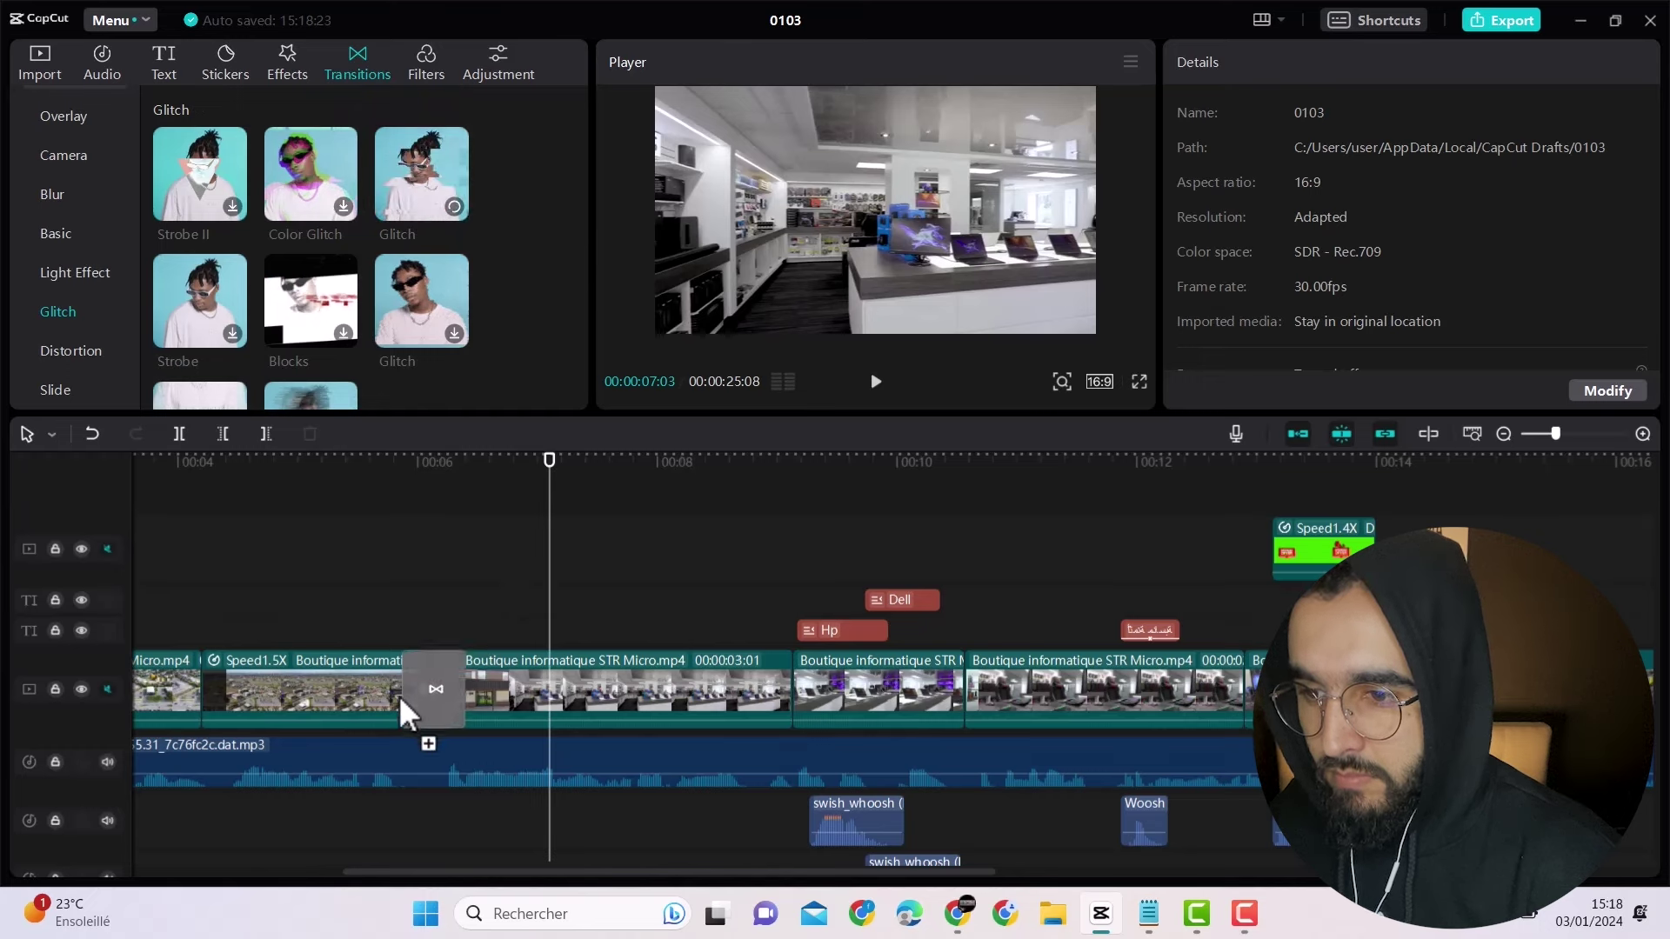
left_click(392, 577)
left_click(874, 384)
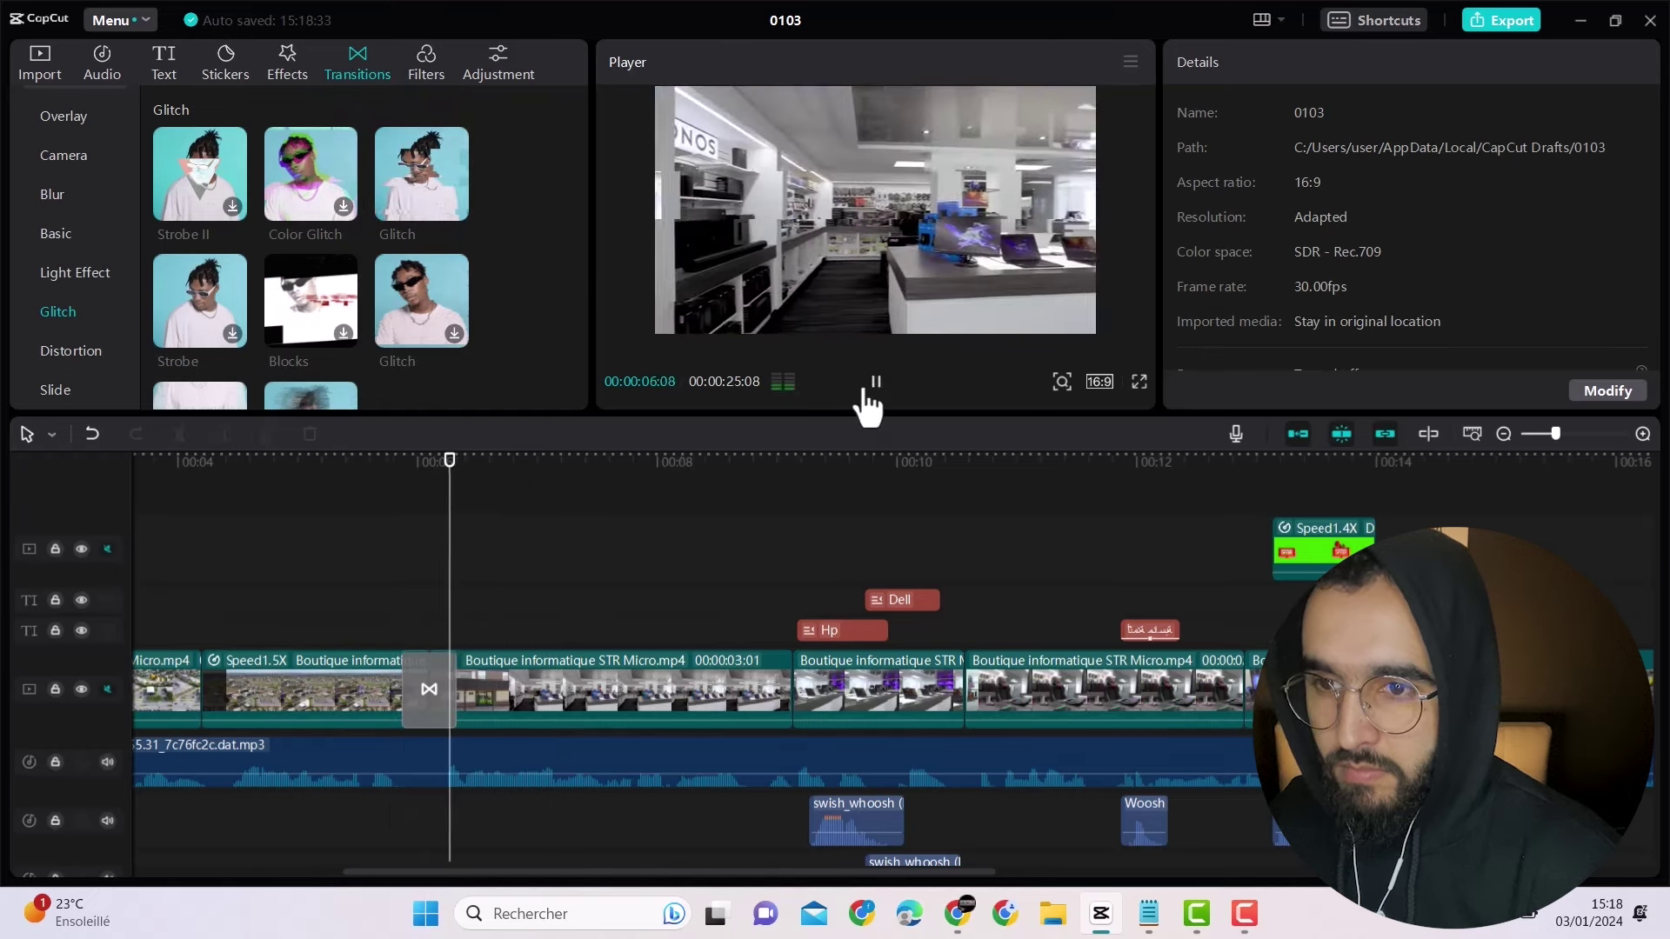
left_click(875, 382)
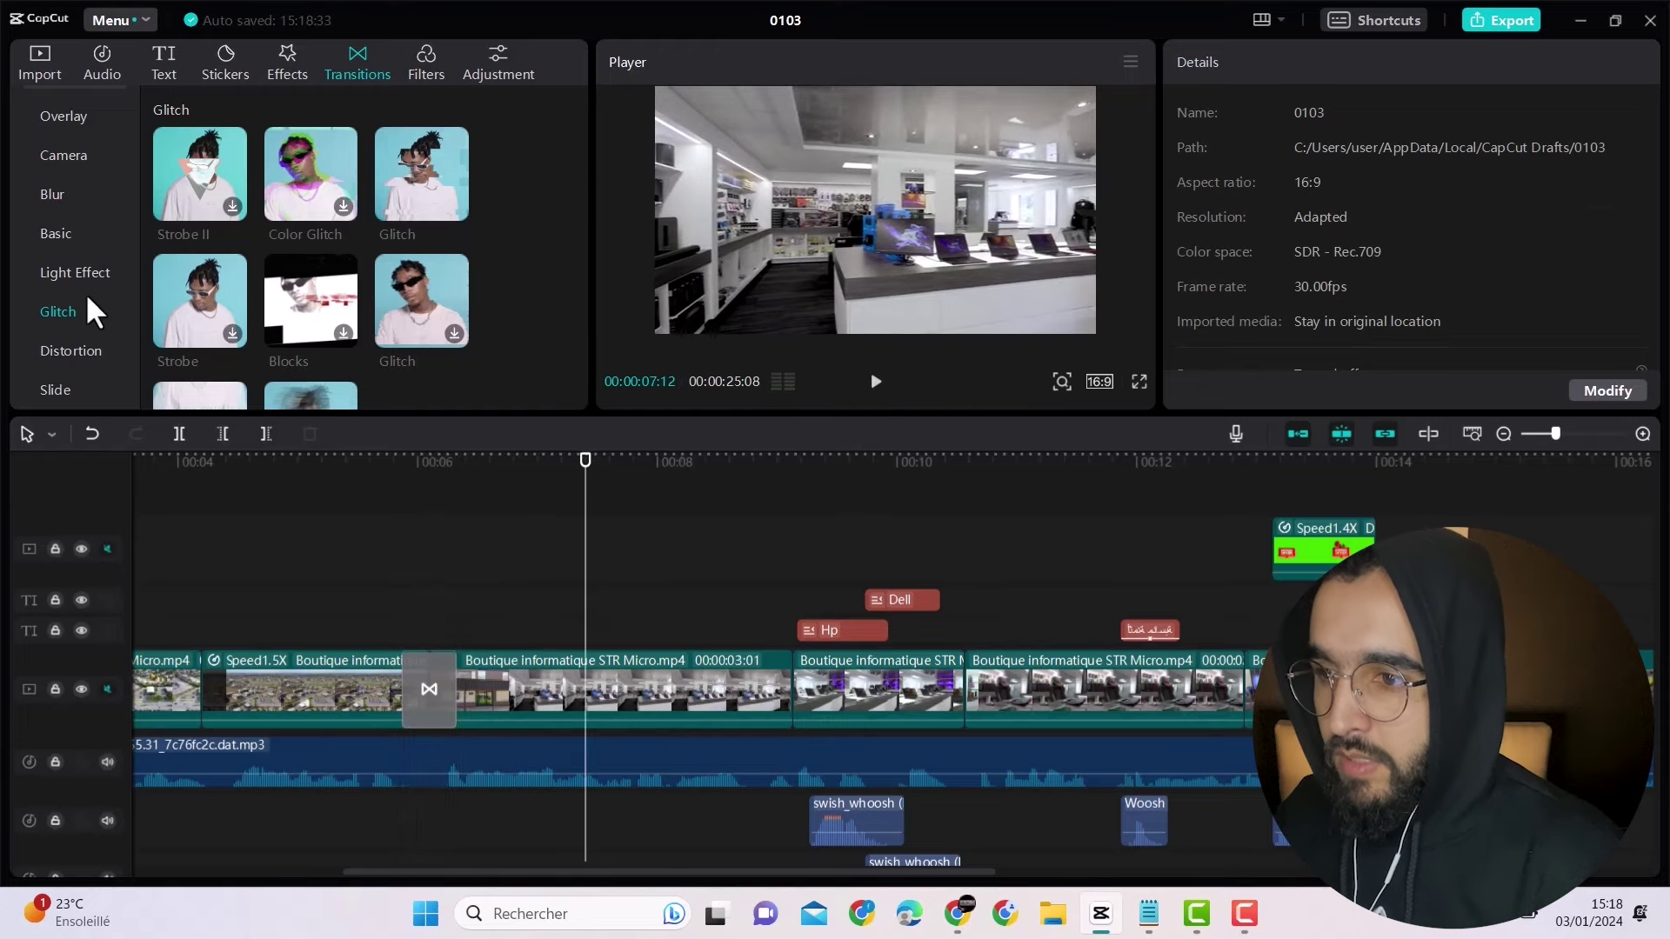
Step: Look through the Distortion, Mask, MG, Basic and Light Effect transitions and play the store interior clip to 00:00:08:03
left_click(77, 352)
scroll(208, 261, "down", 10)
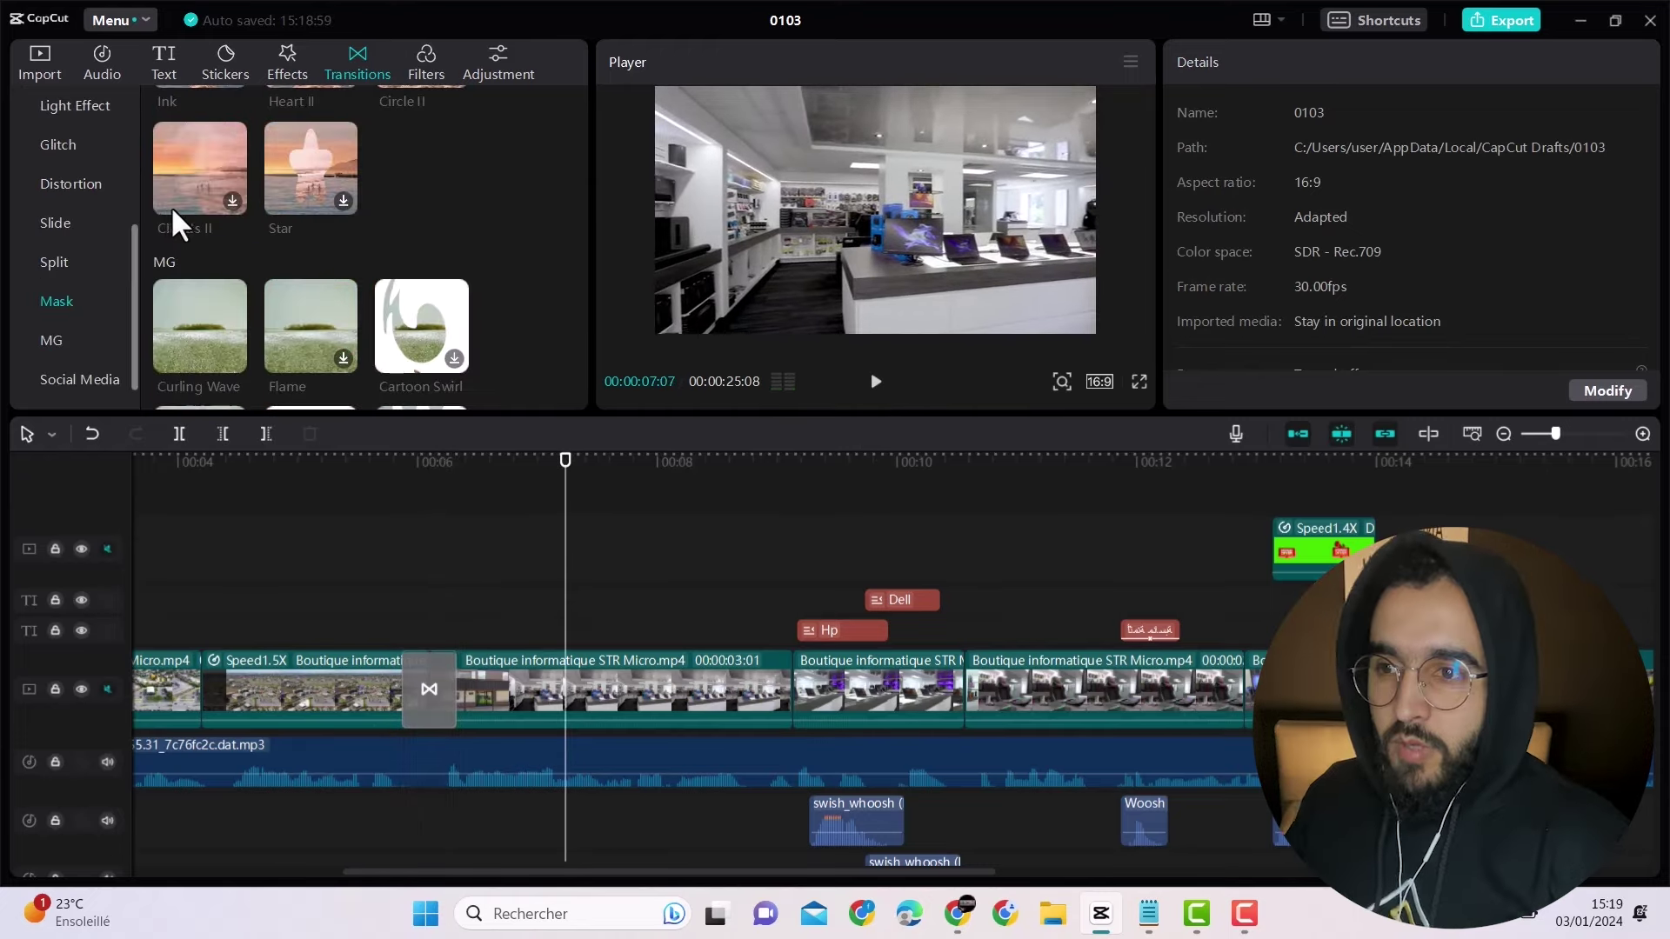
scroll(69, 222, "up", 3)
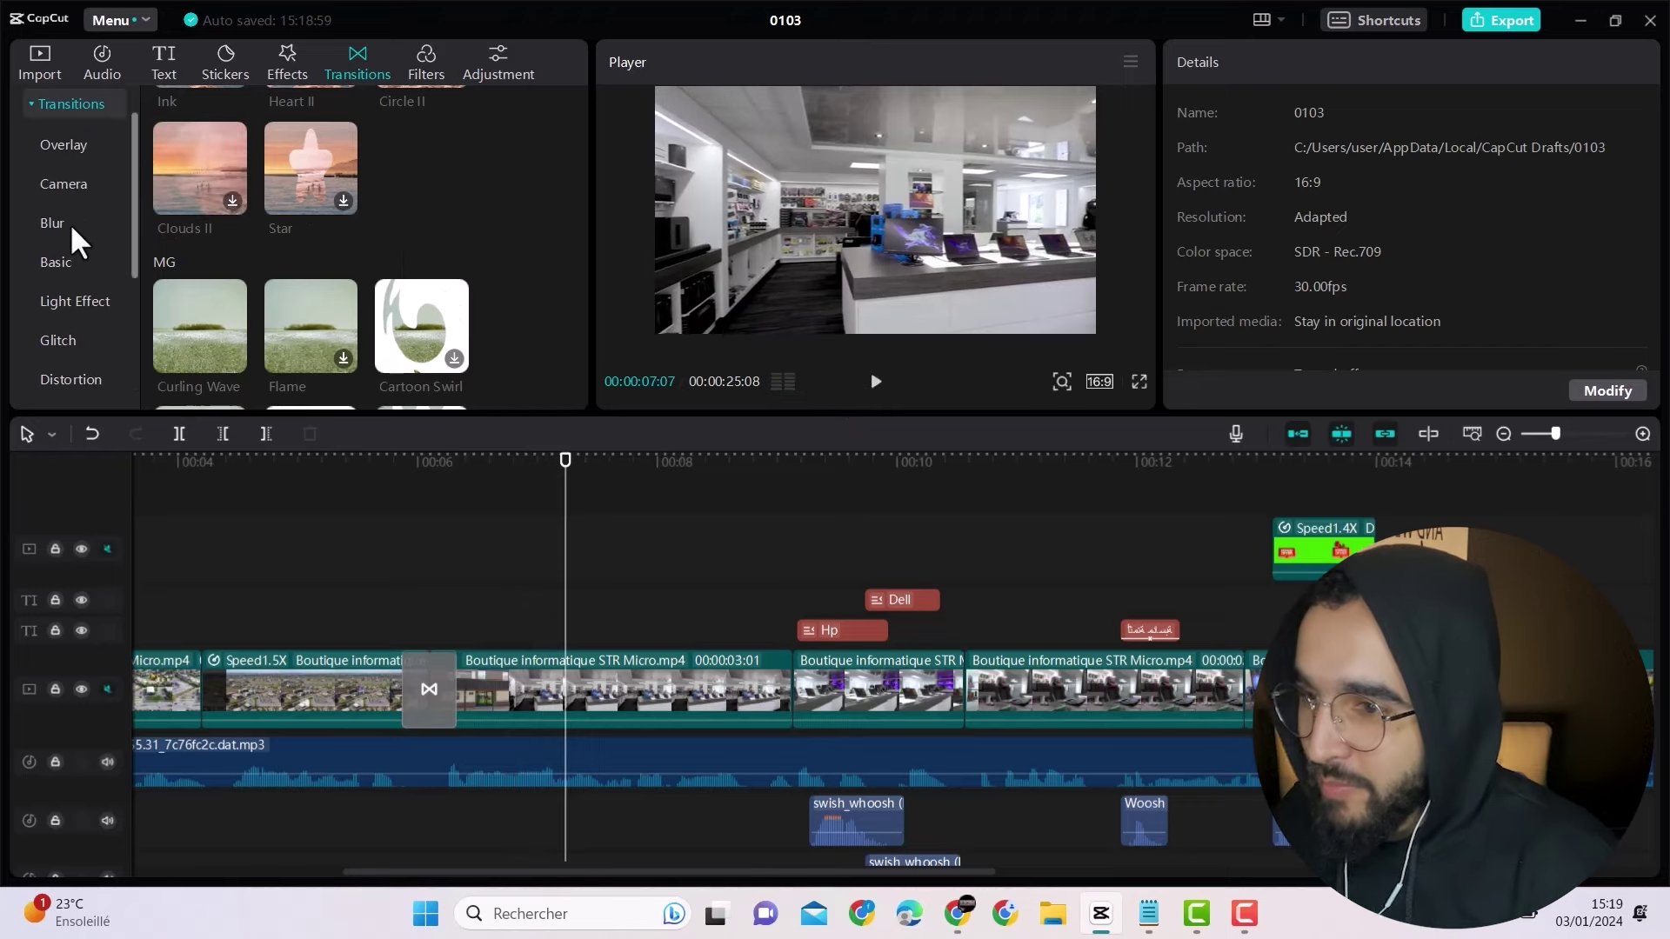
left_click(58, 271)
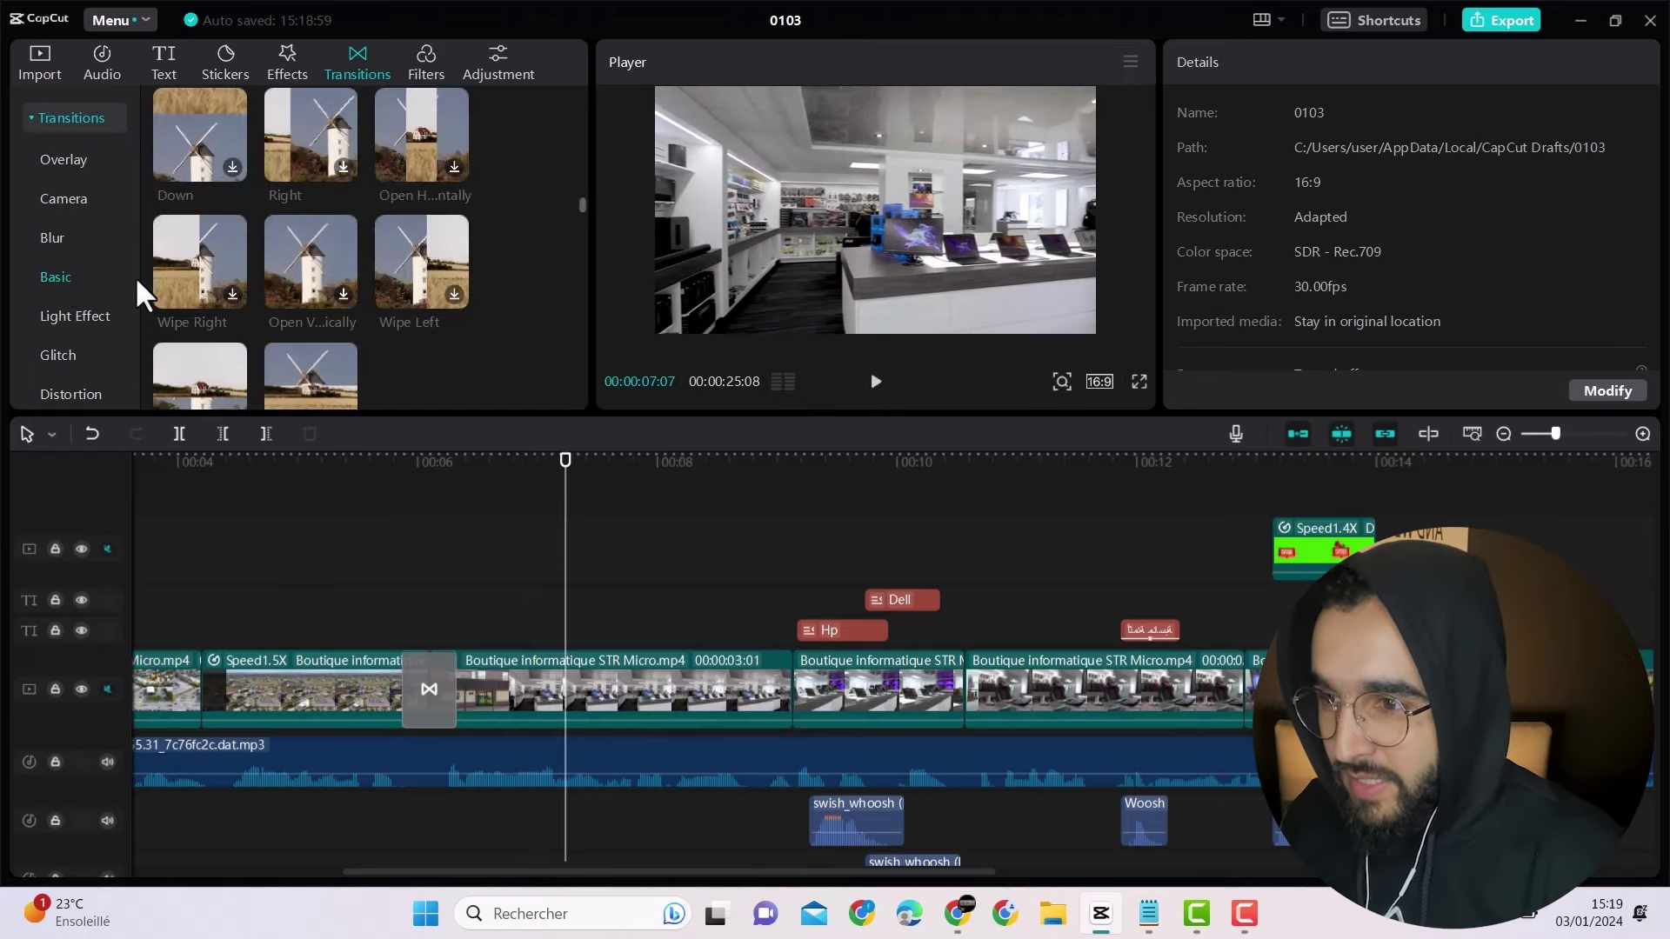
left_click(48, 318)
scroll(340, 218, "down", 5)
left_click(874, 382)
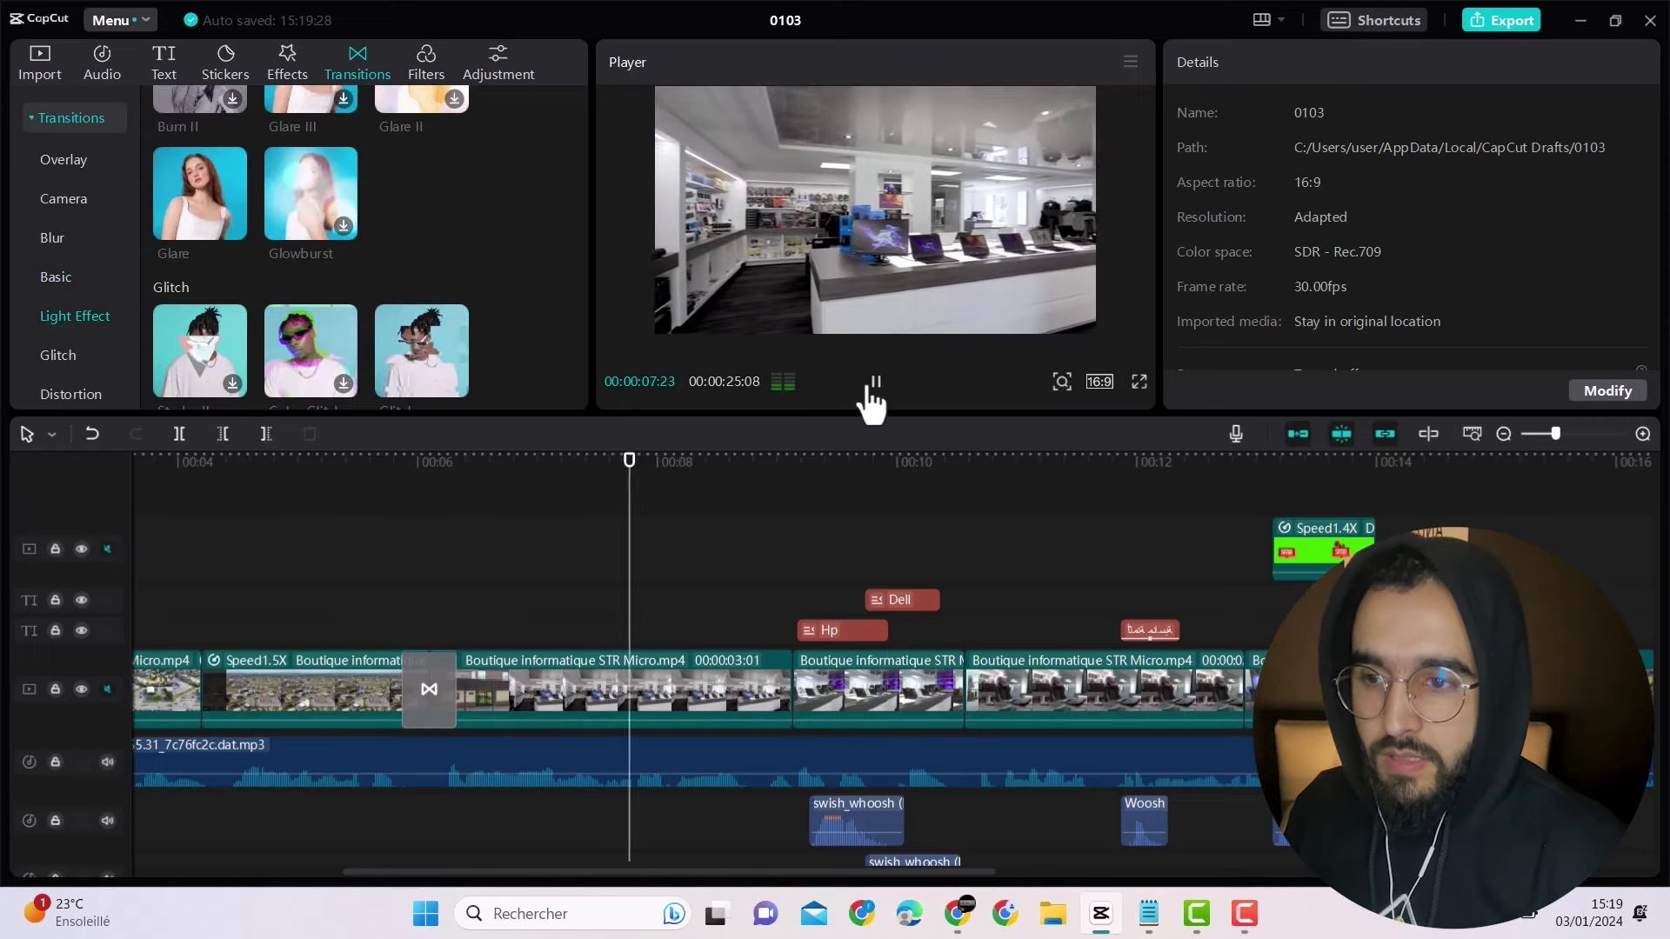
left_click(874, 383)
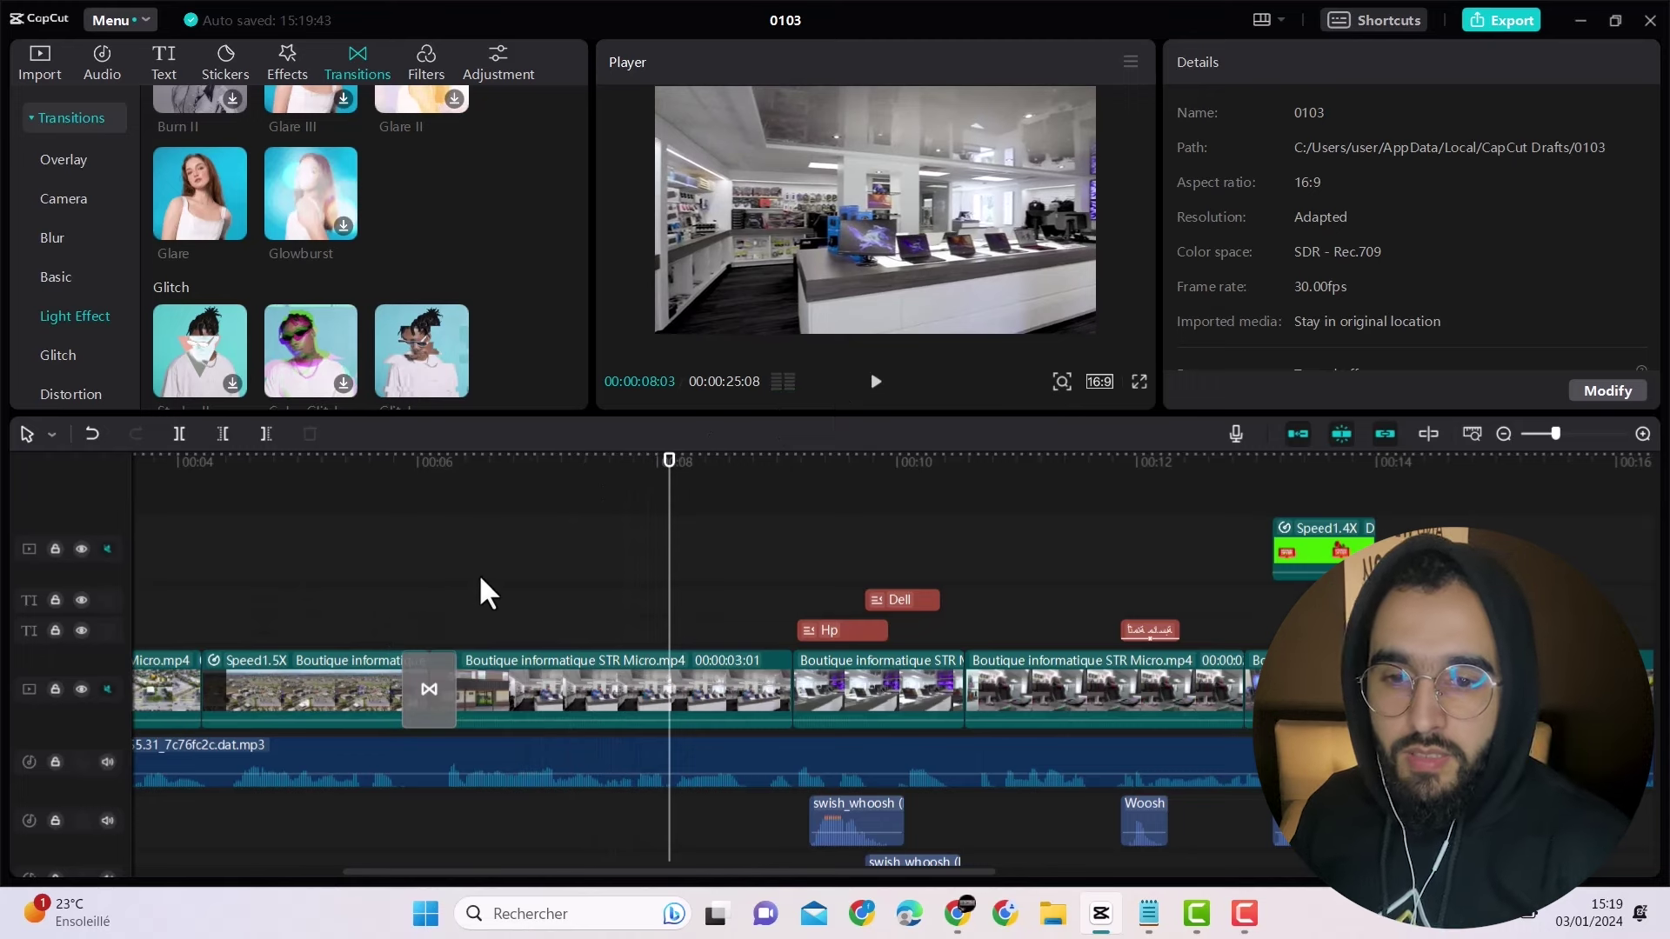
Step: Apply the Badbunny filter from the Life category to the clip beneath the Hp text and preview it from 00:00:09:01
left_click(426, 65)
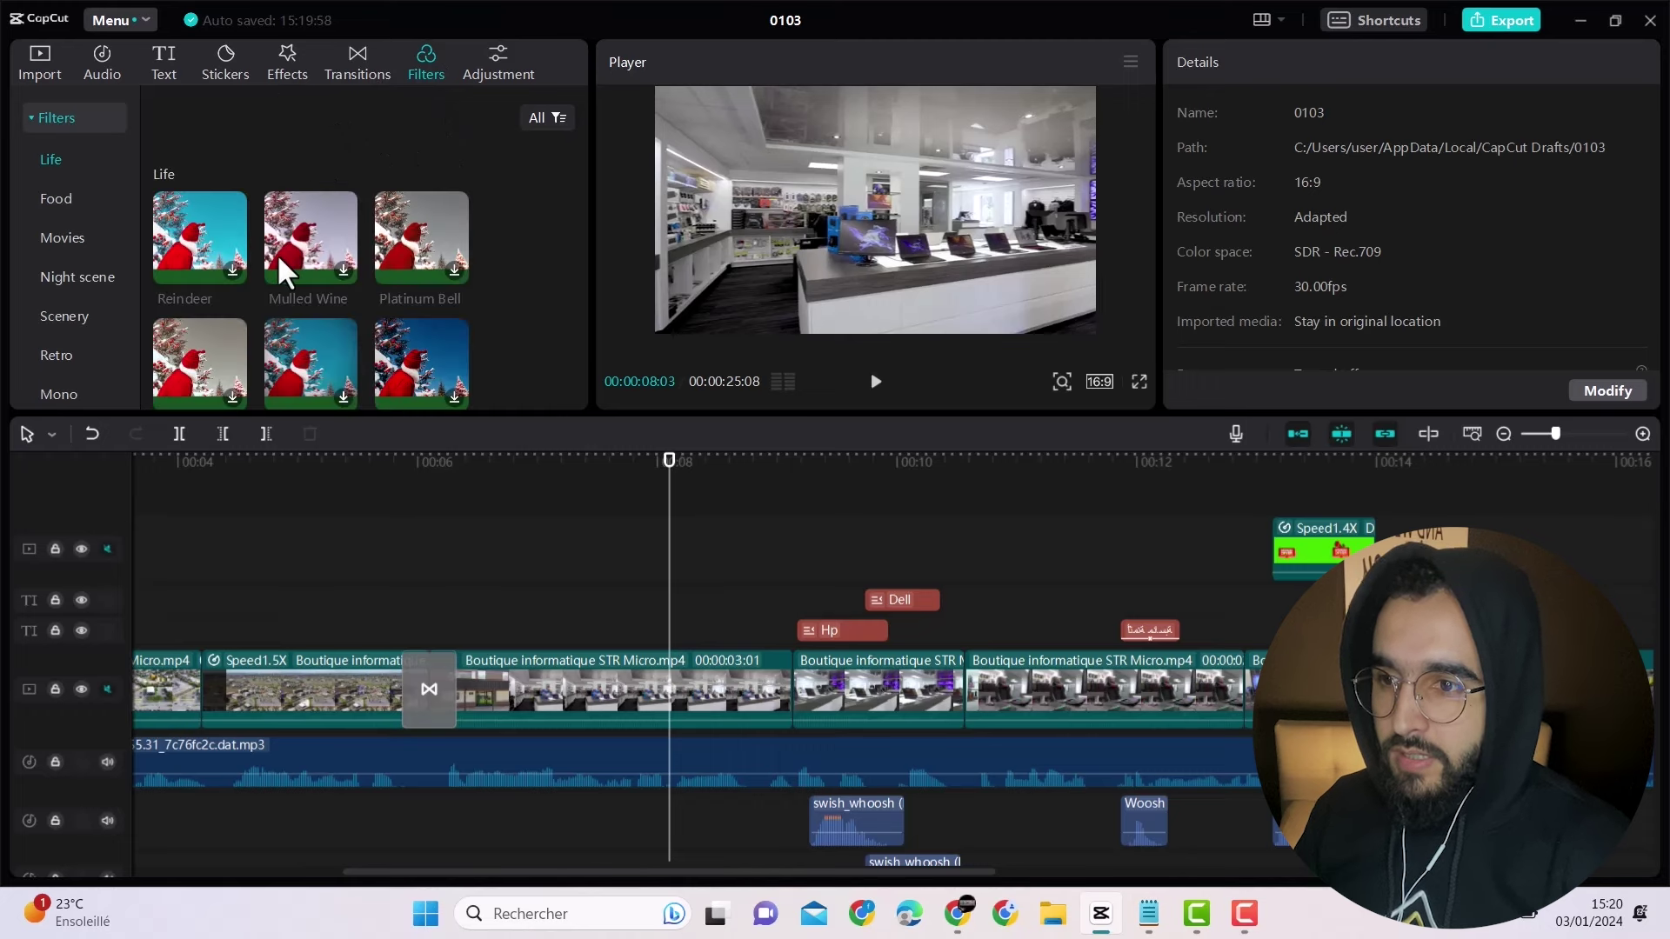
scroll(277, 253, "down", 2)
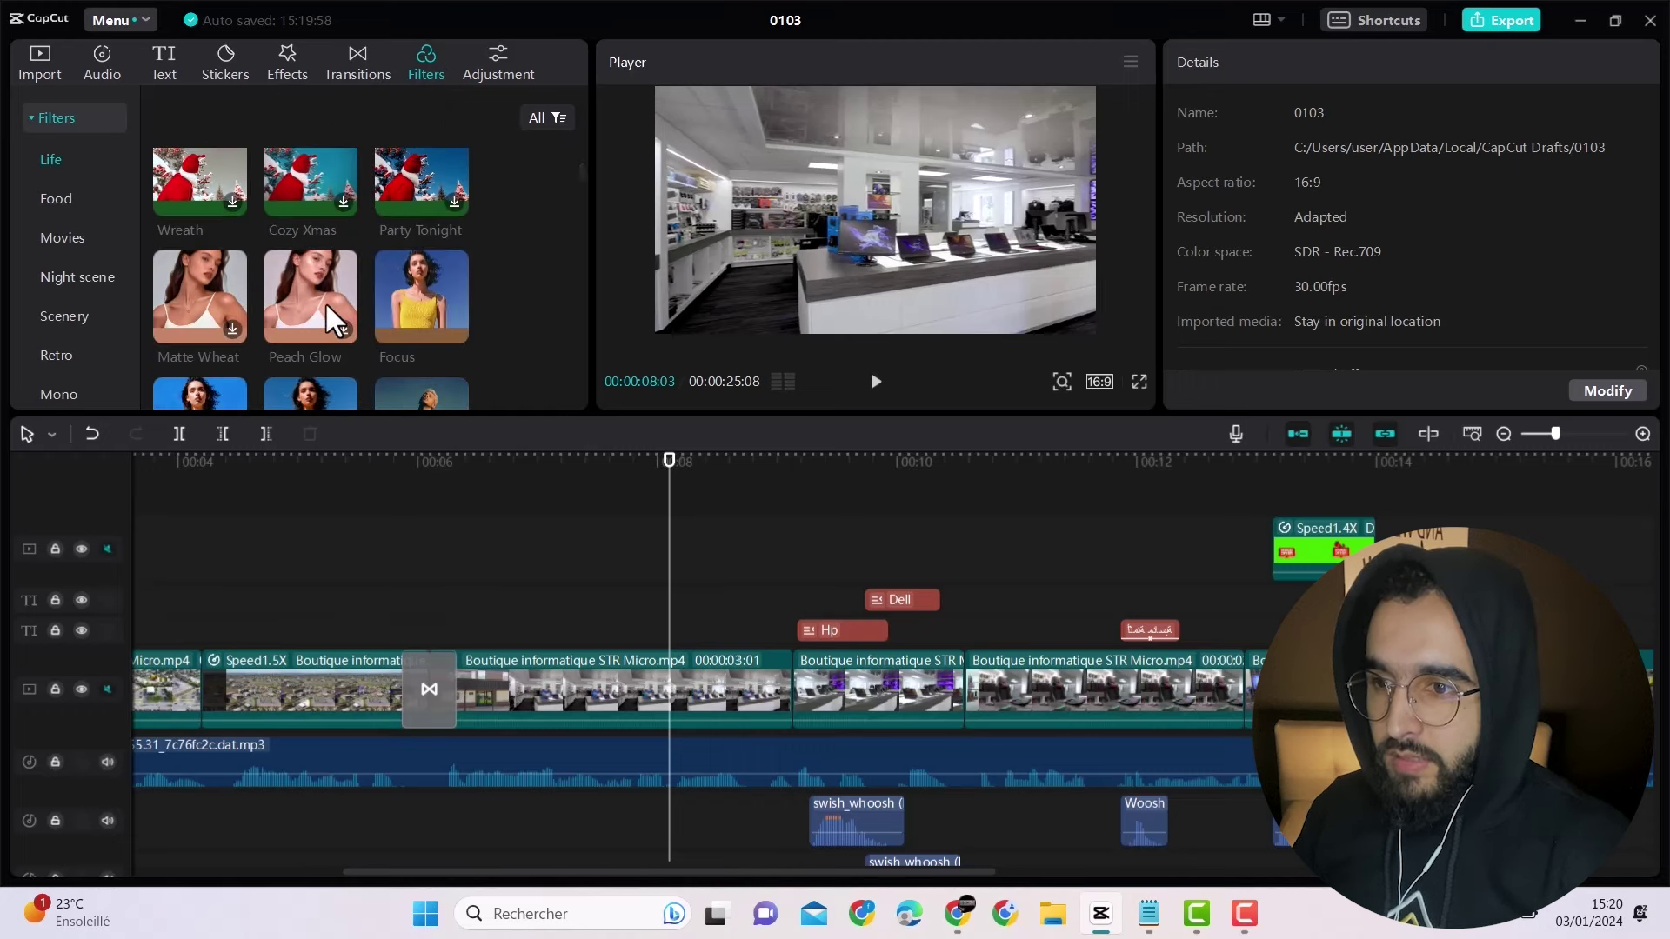
scroll(325, 301, "down", 1)
scroll(418, 311, "down", 1)
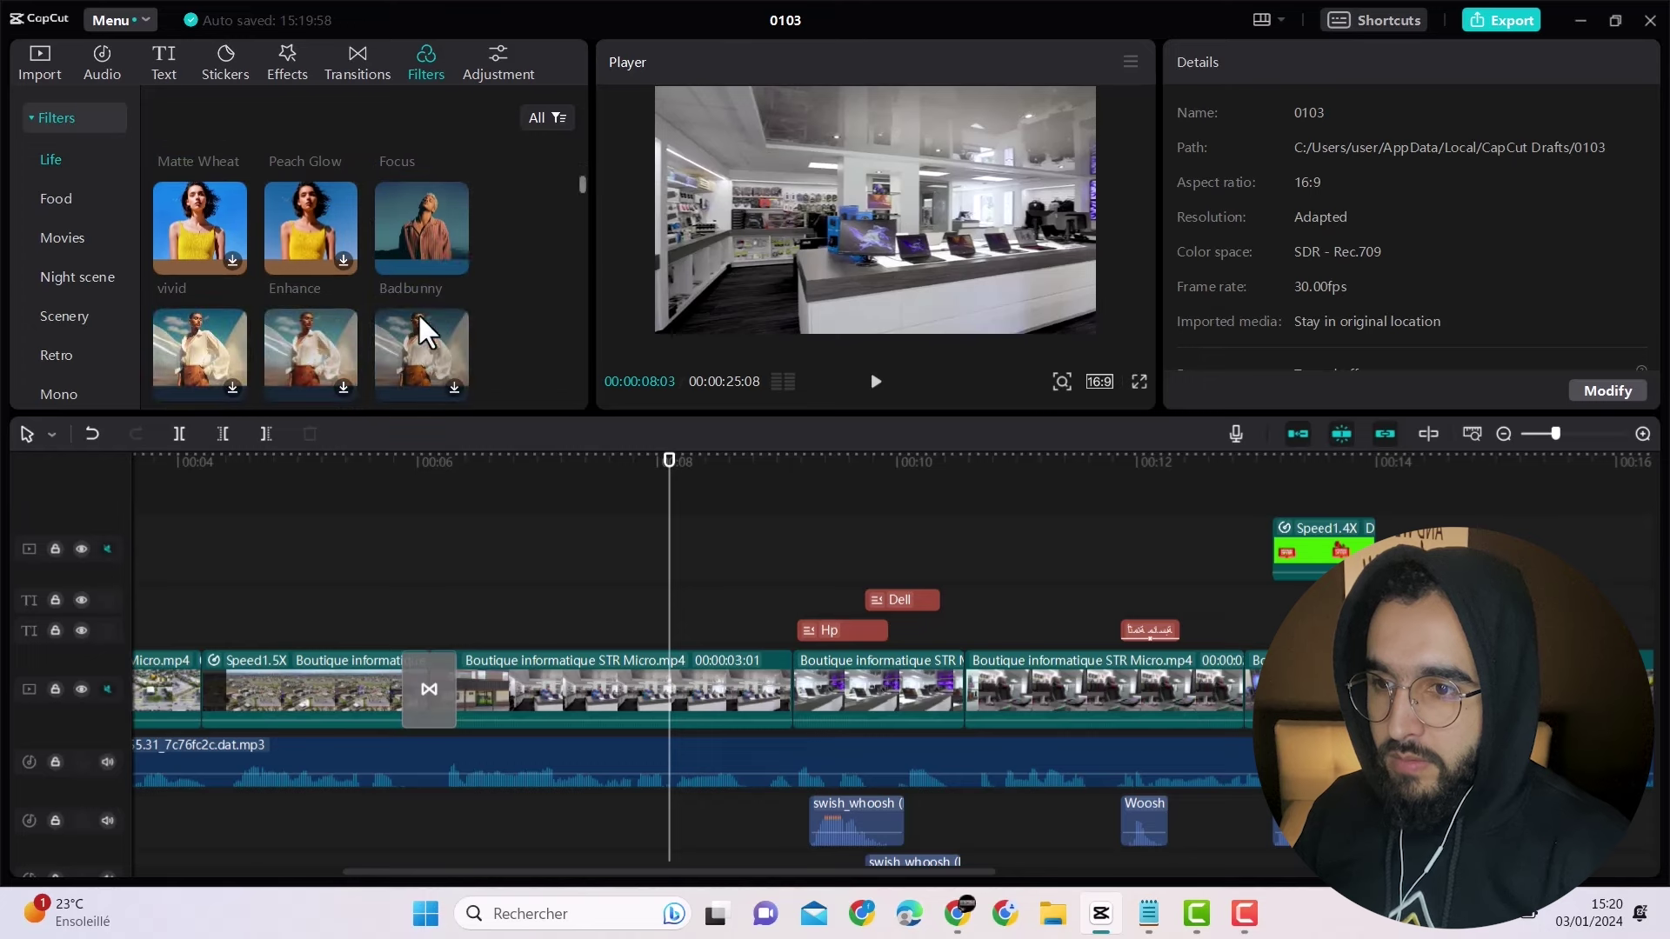
mouse_move(394, 248)
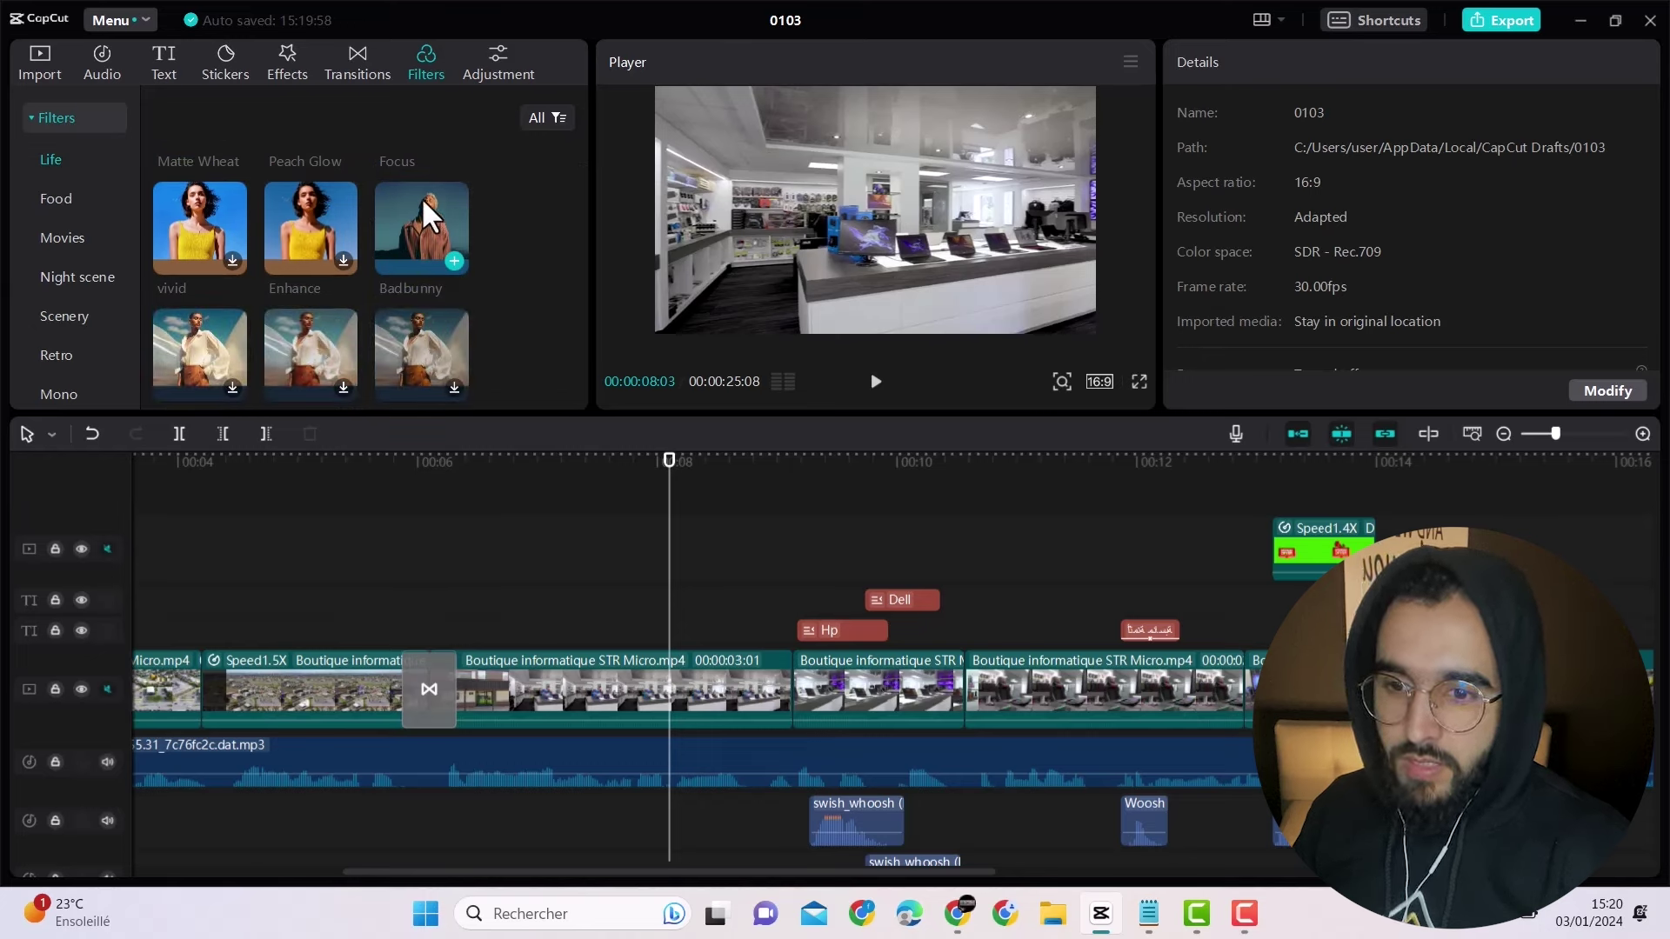
left_click_drag(421, 196, 831, 687)
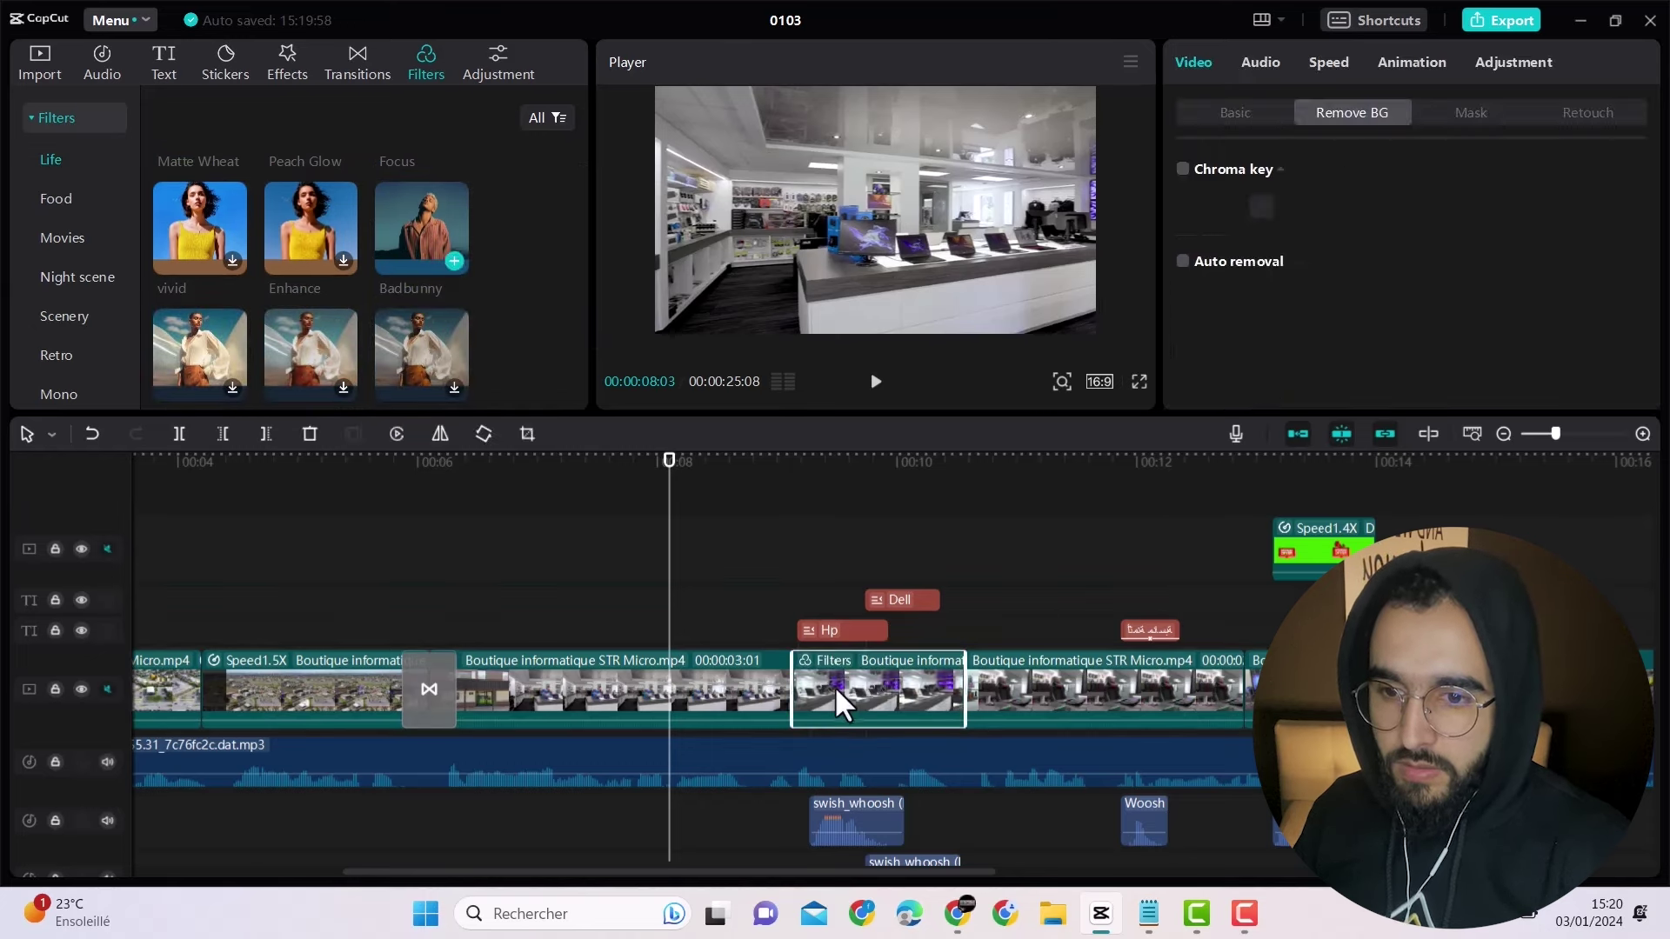
left_click(779, 584)
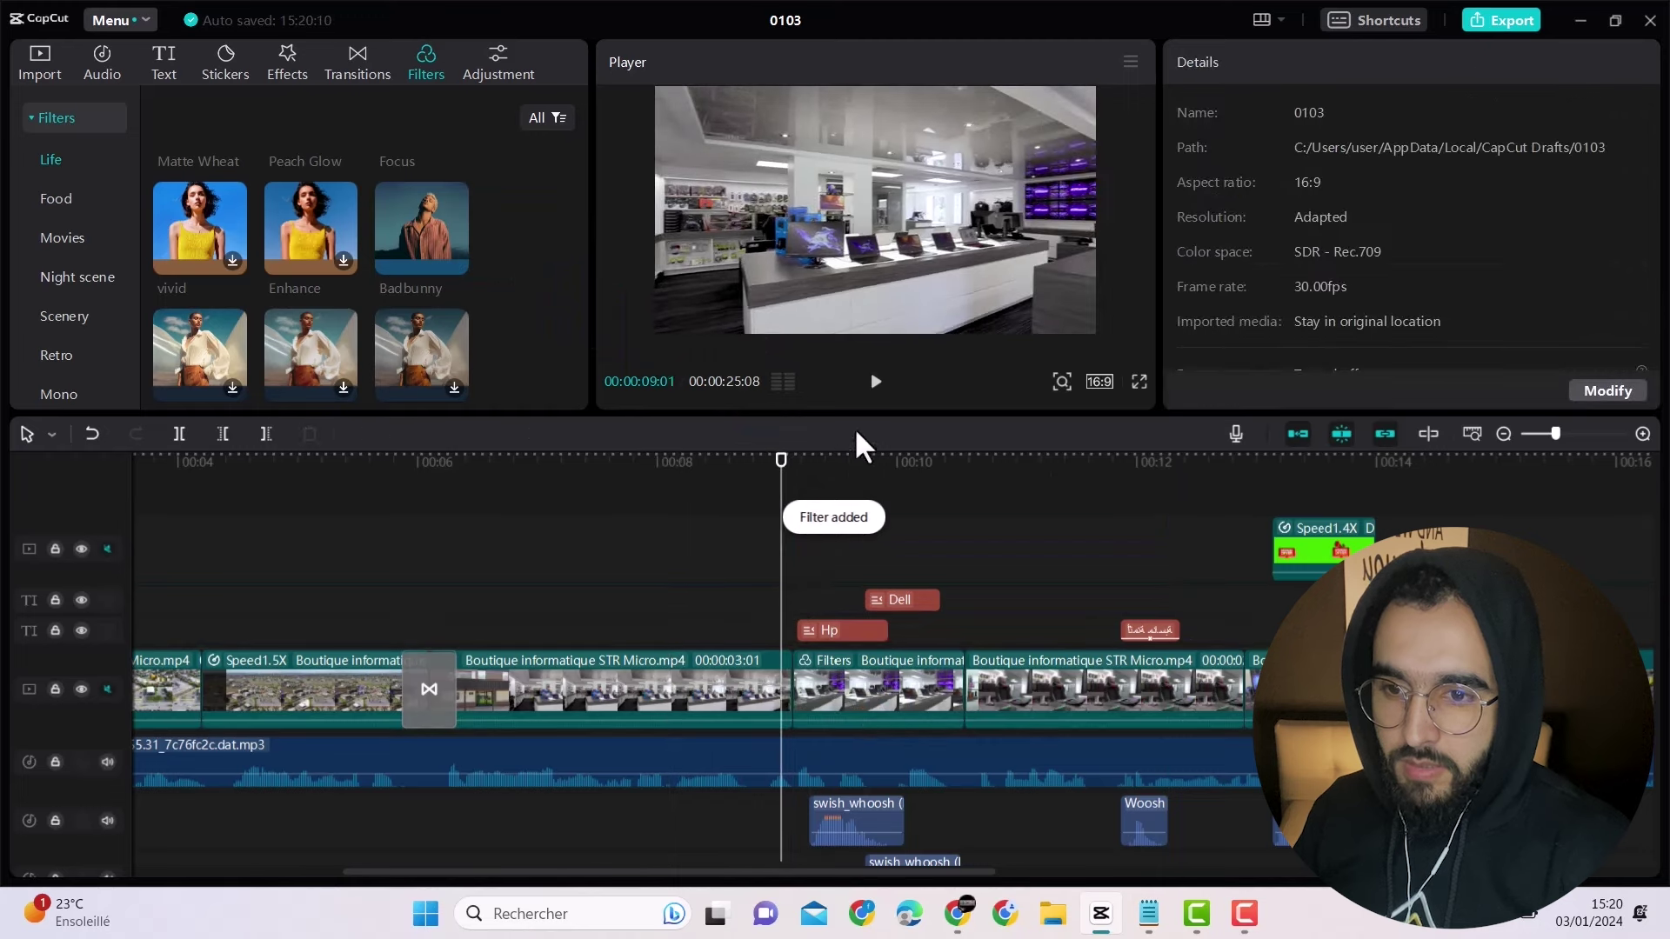
left_click(866, 396)
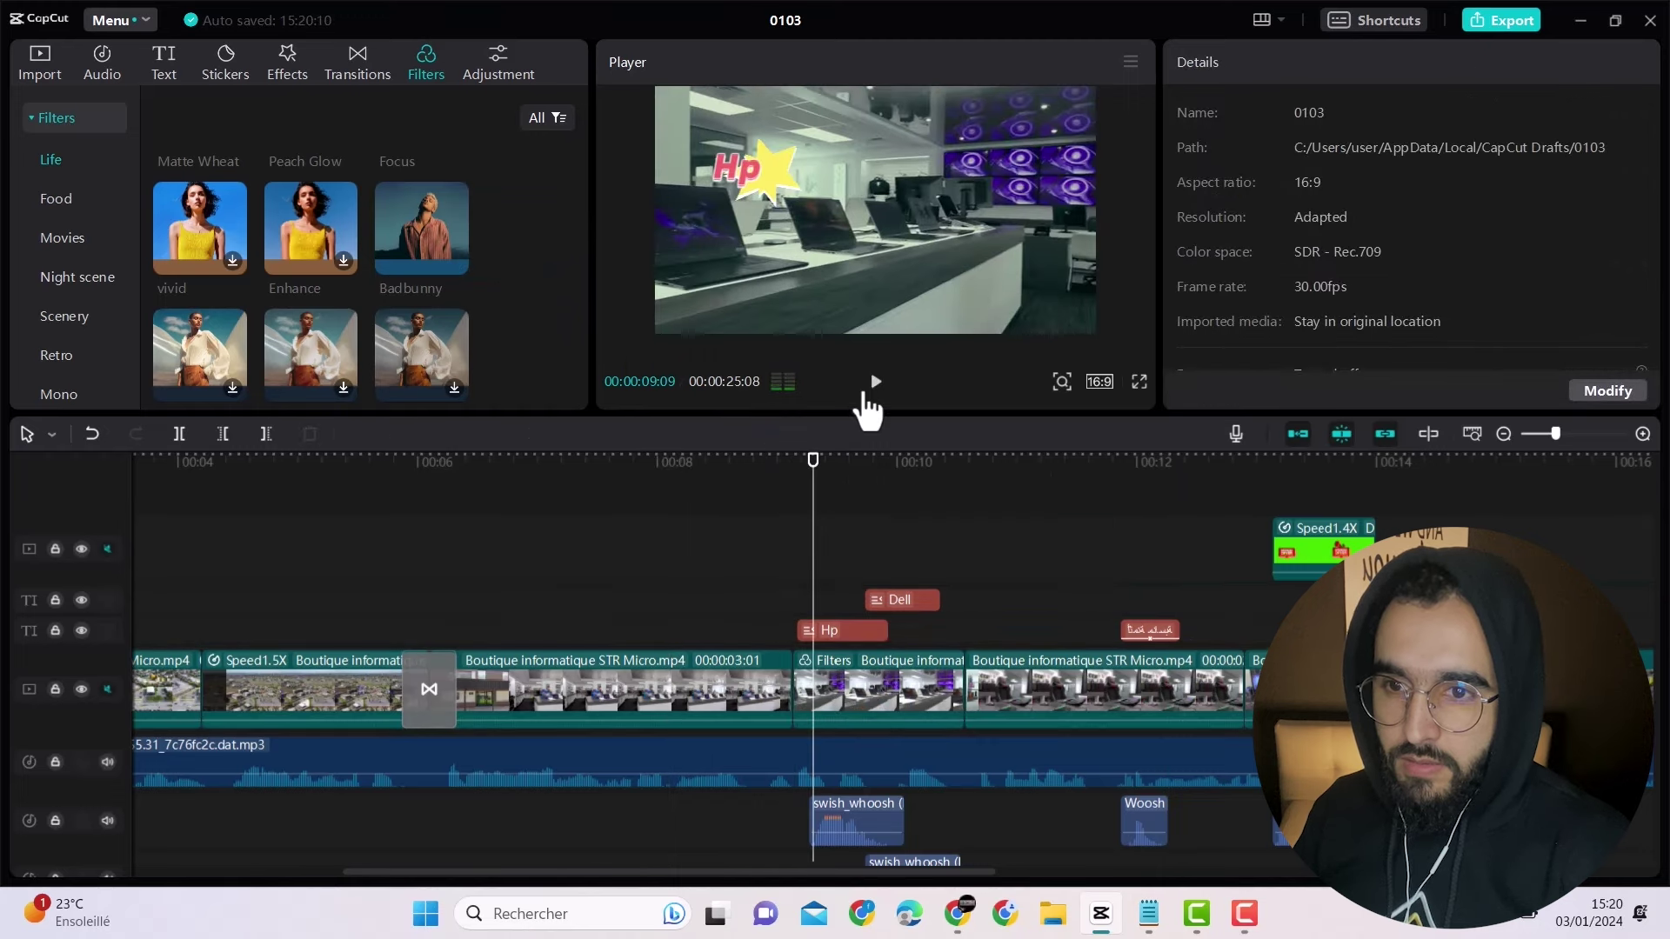
Step: Pause at the Dell text, then undo and redo the Badbunny filter to compare the laptop clip with and without it
left_click(867, 396)
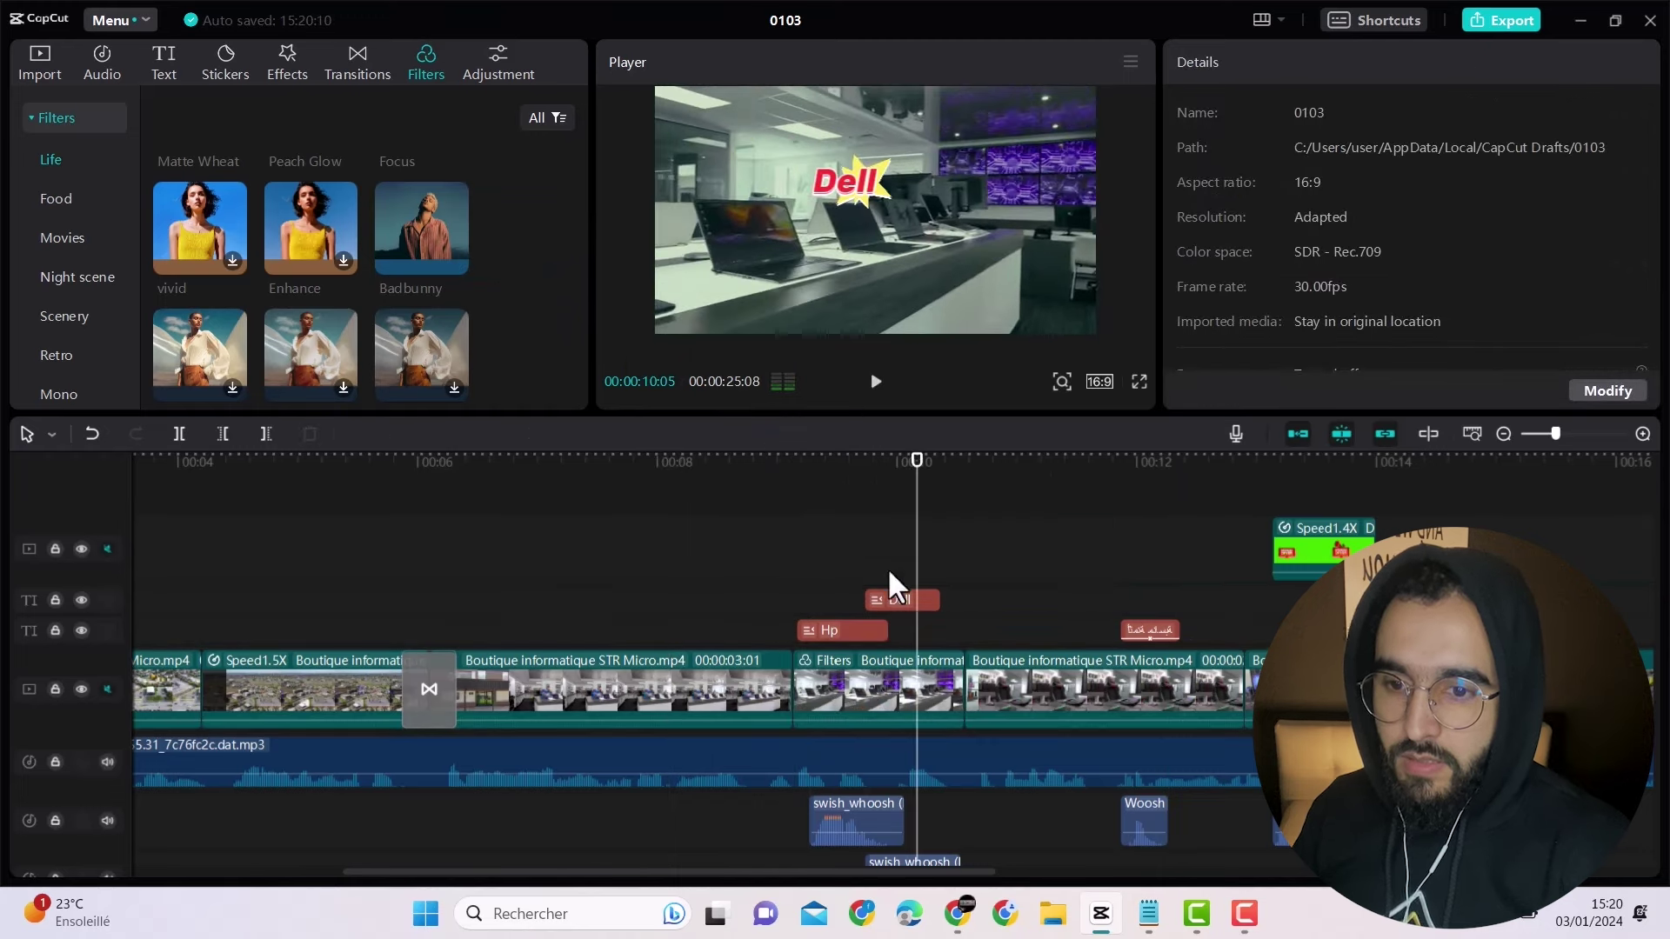
left_click(92, 434)
left_click(134, 431)
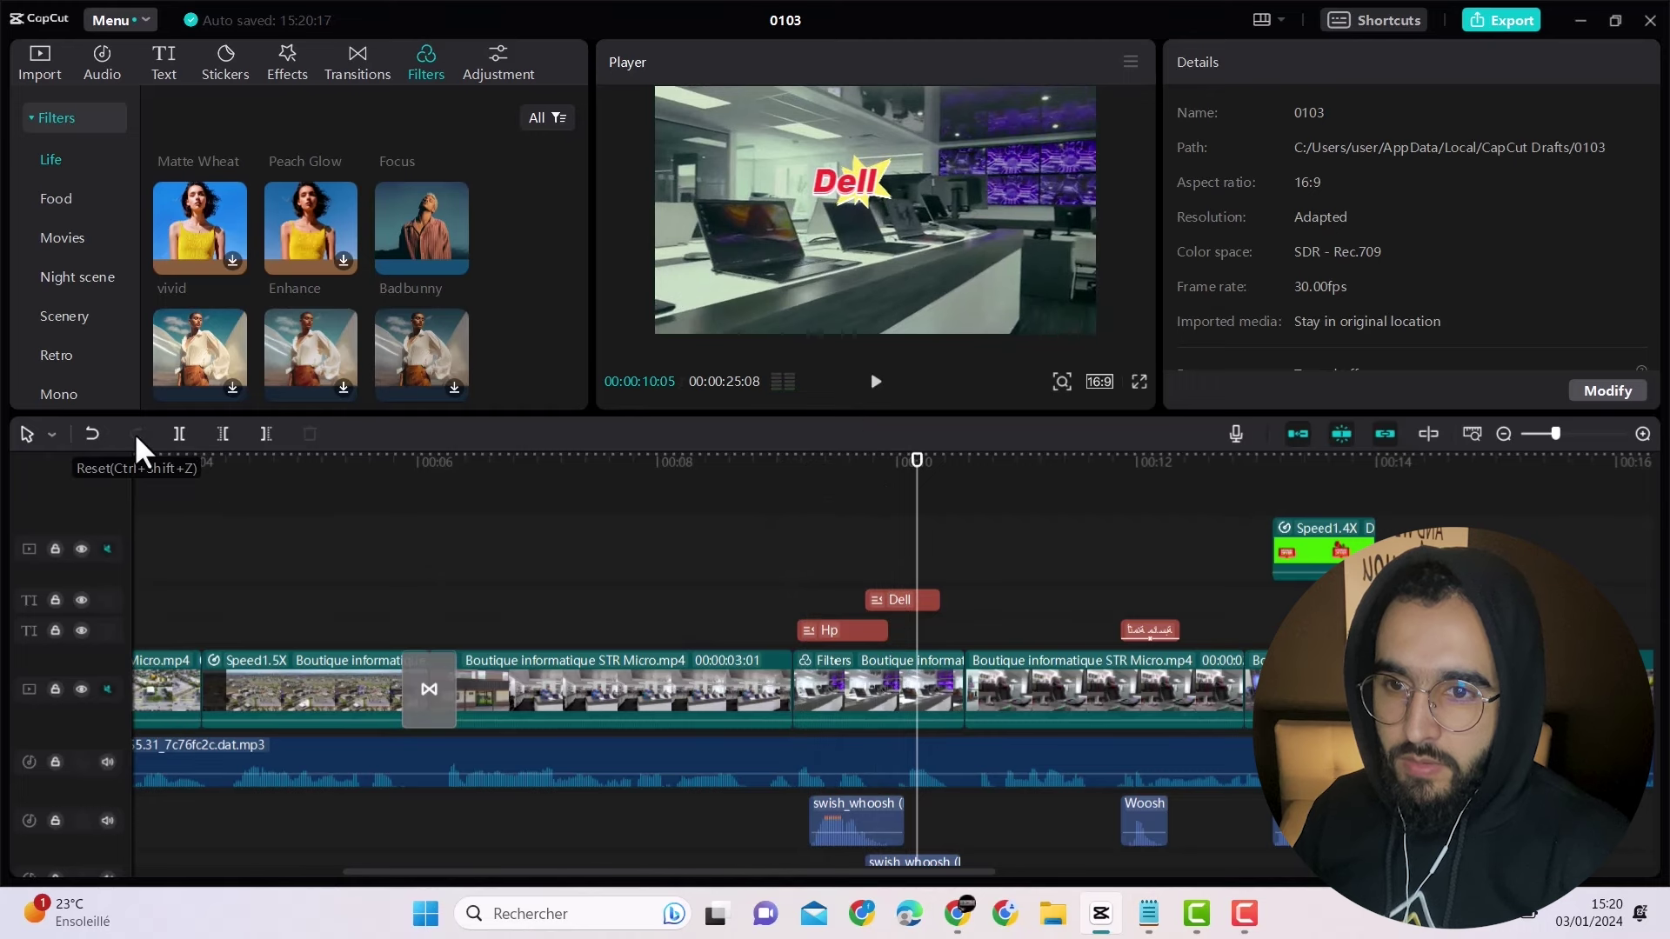
Step: Apply the Pine filter from the Life category to the Section Jeux Vidéo clip at 00:00:13:01 and preview it from 00:00:12:27
scroll(406, 306, "down", 5)
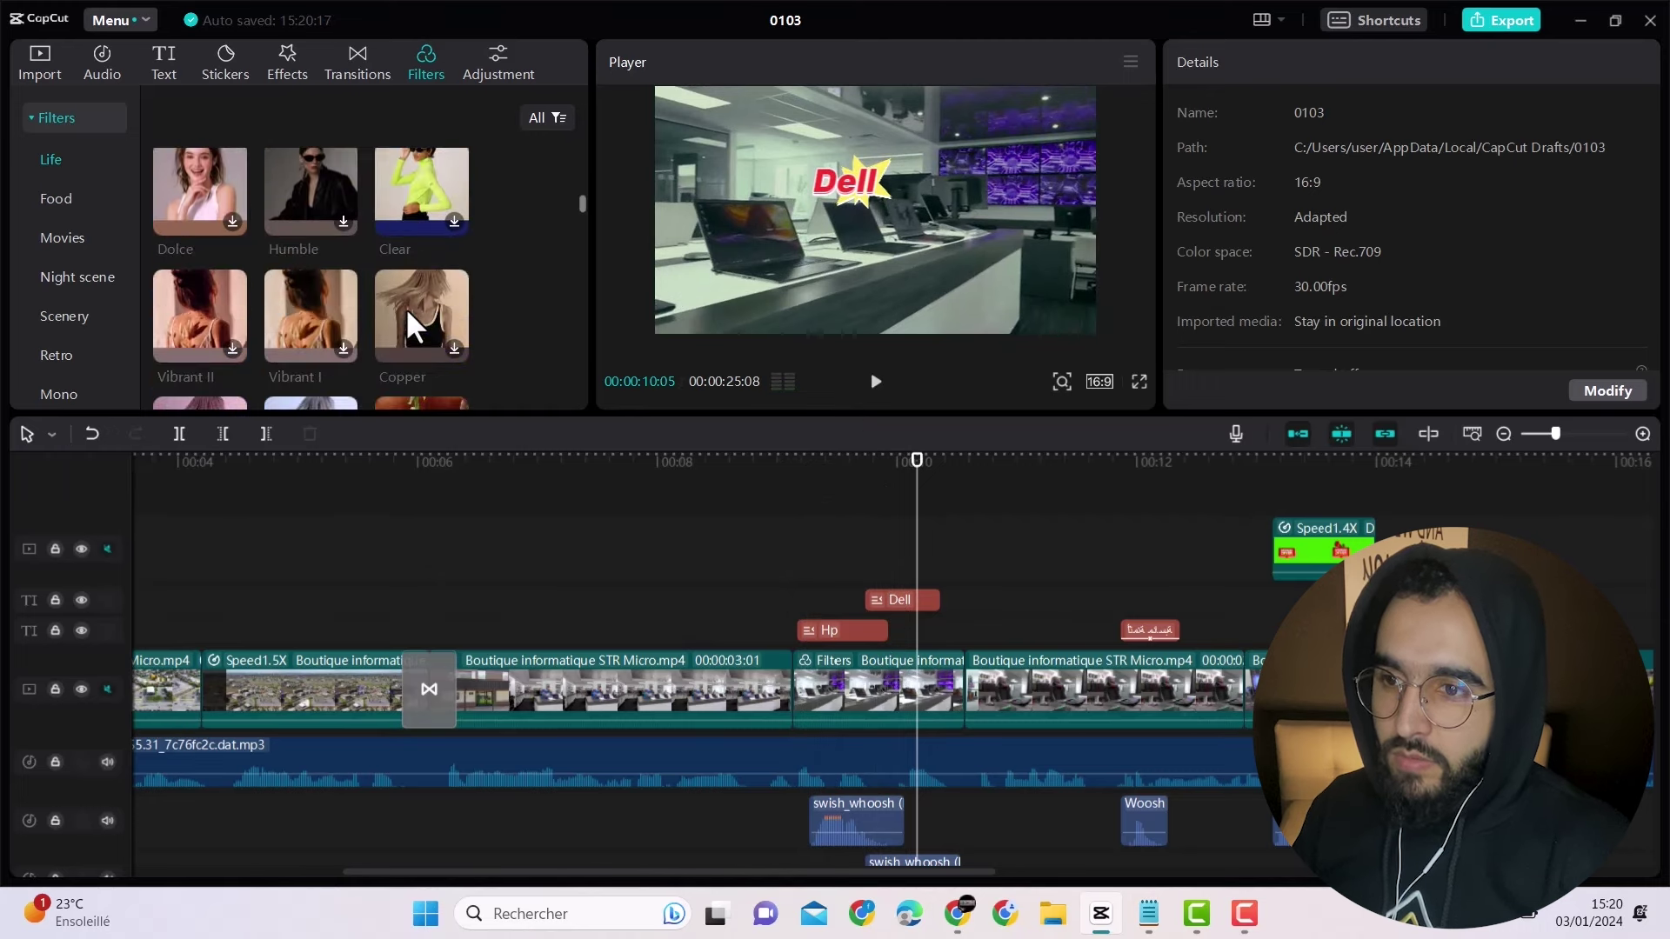
scroll(405, 308, "down", 4)
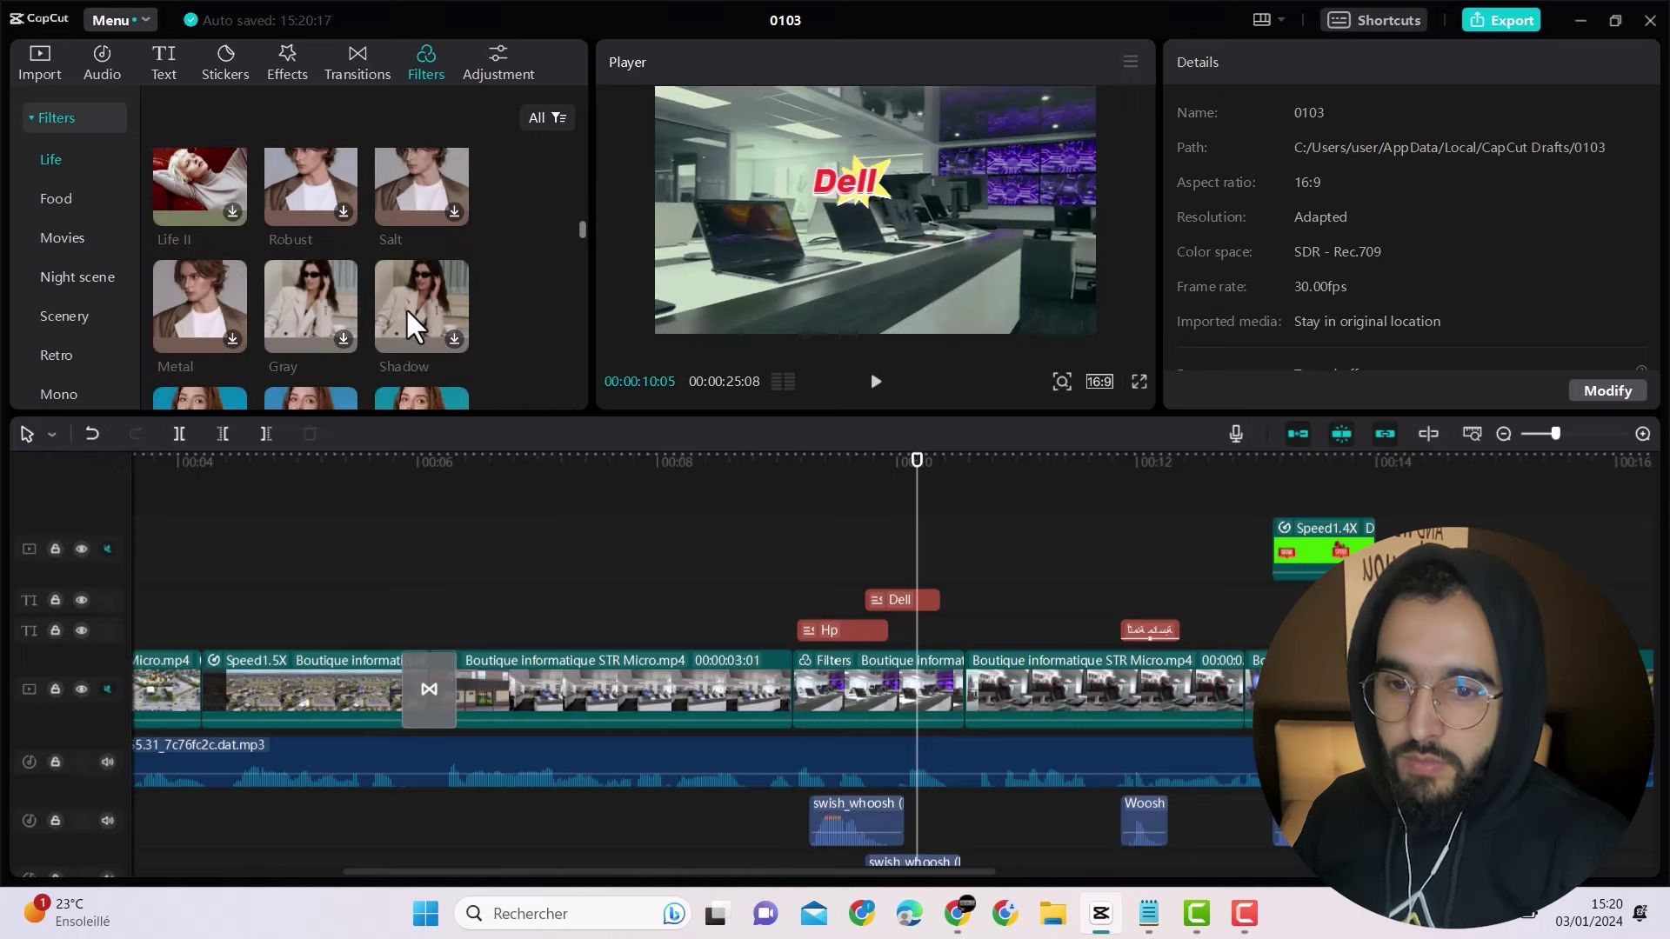
left_click(1260, 604)
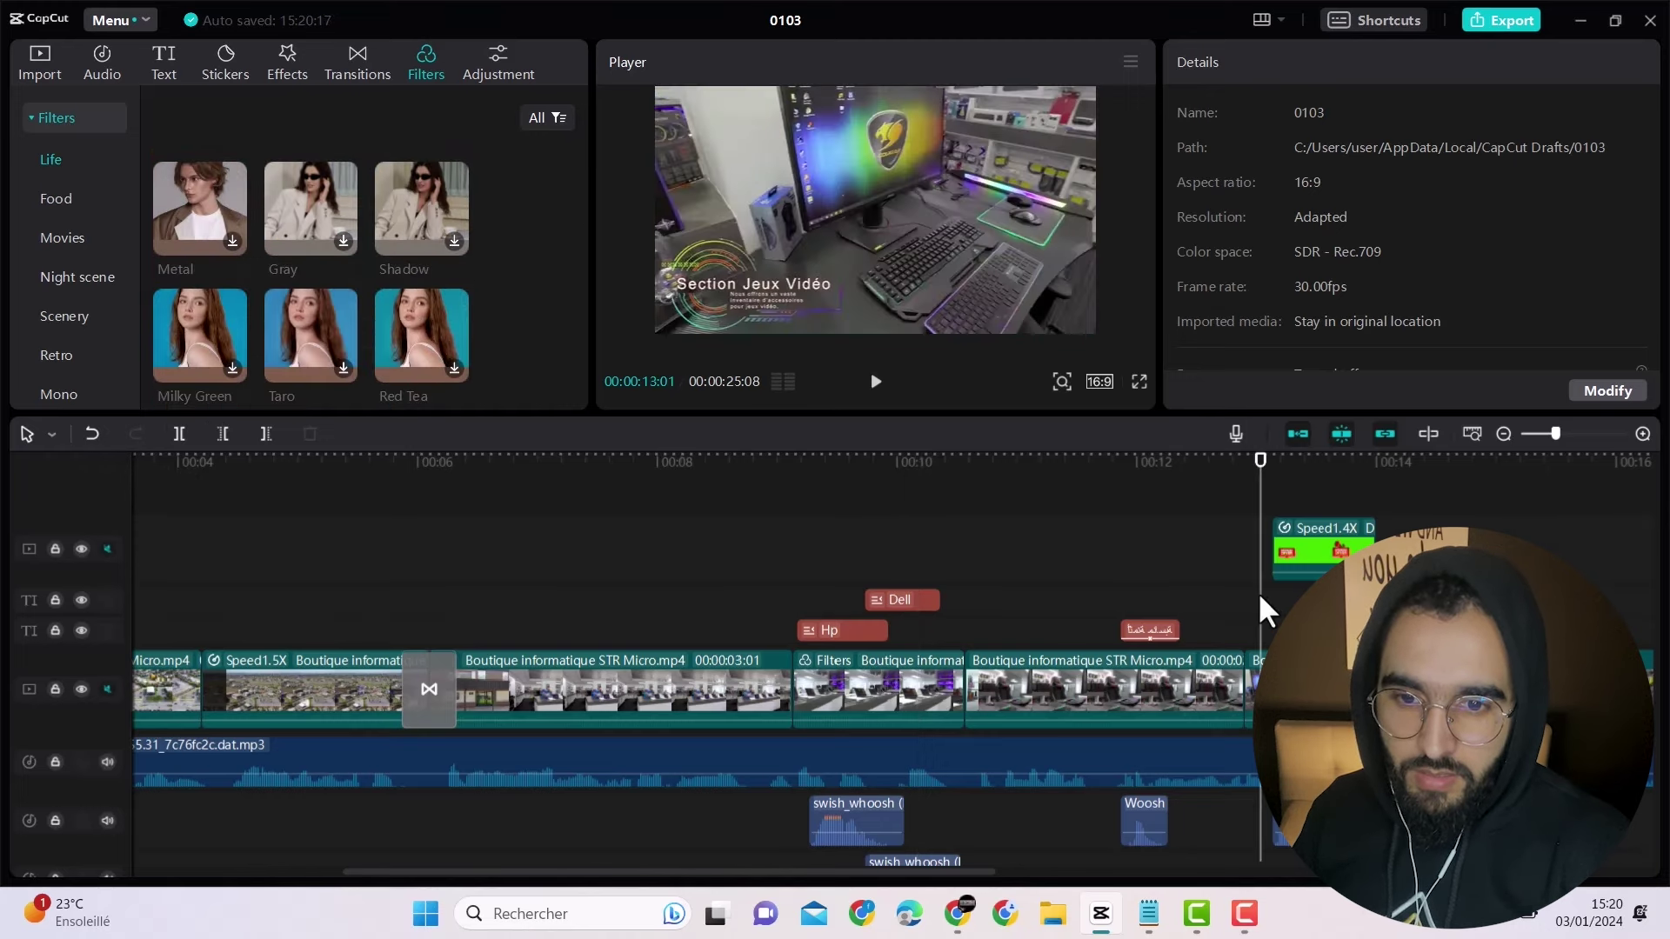
scroll(228, 218, "down", 3)
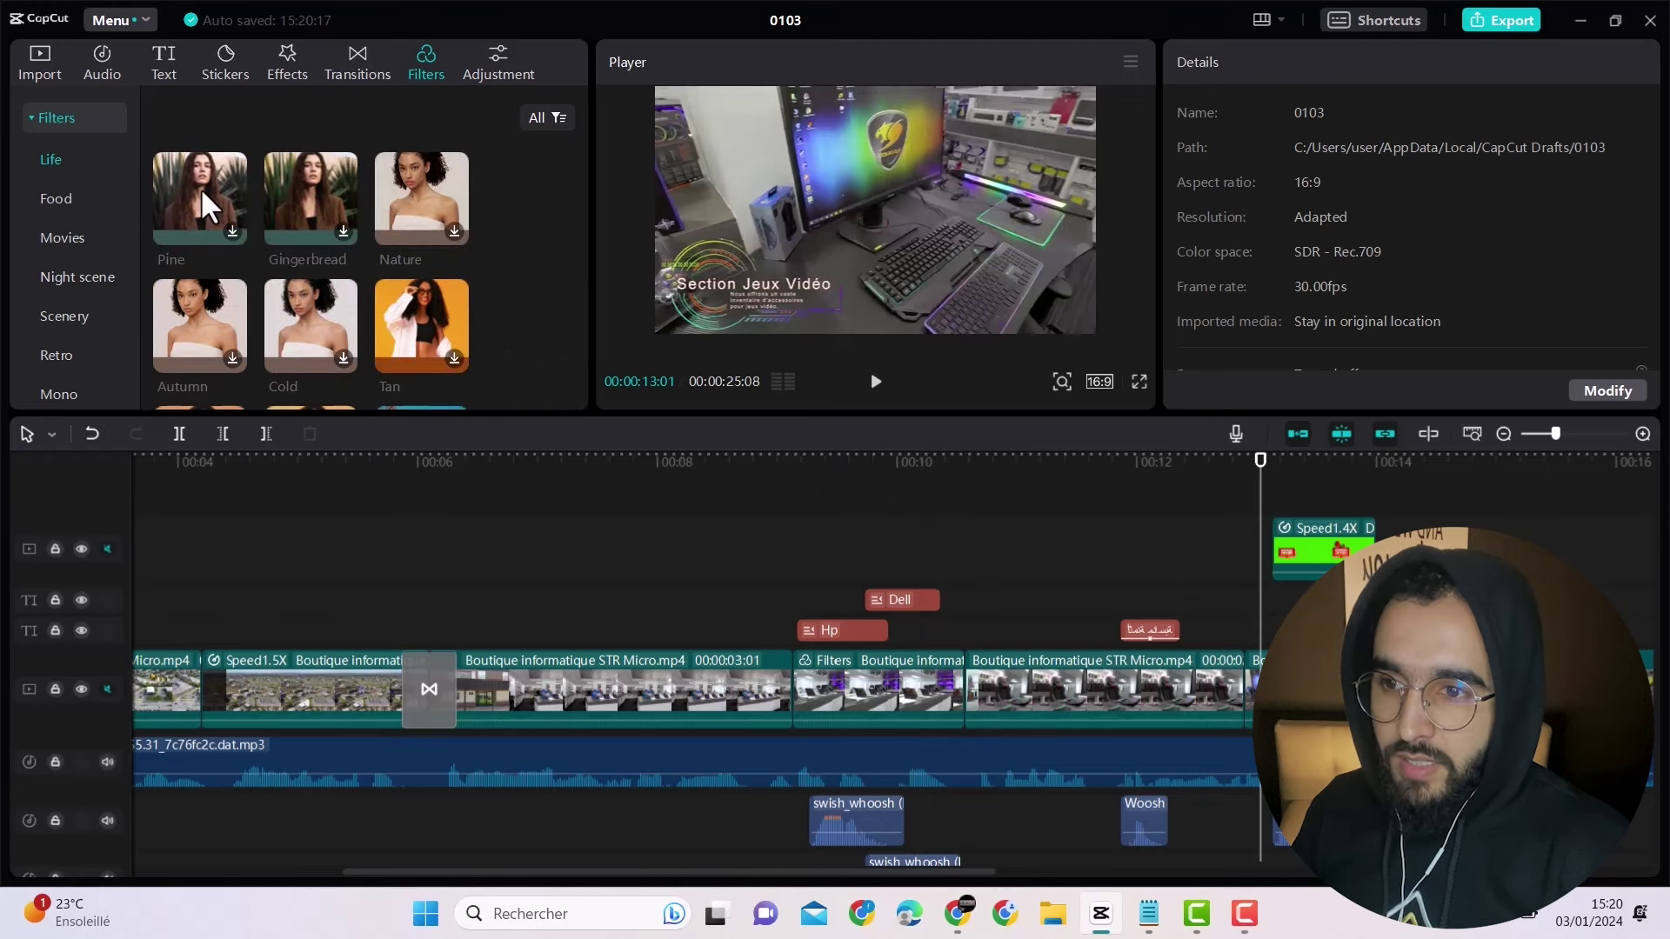
left_click_drag(201, 188, 1252, 687)
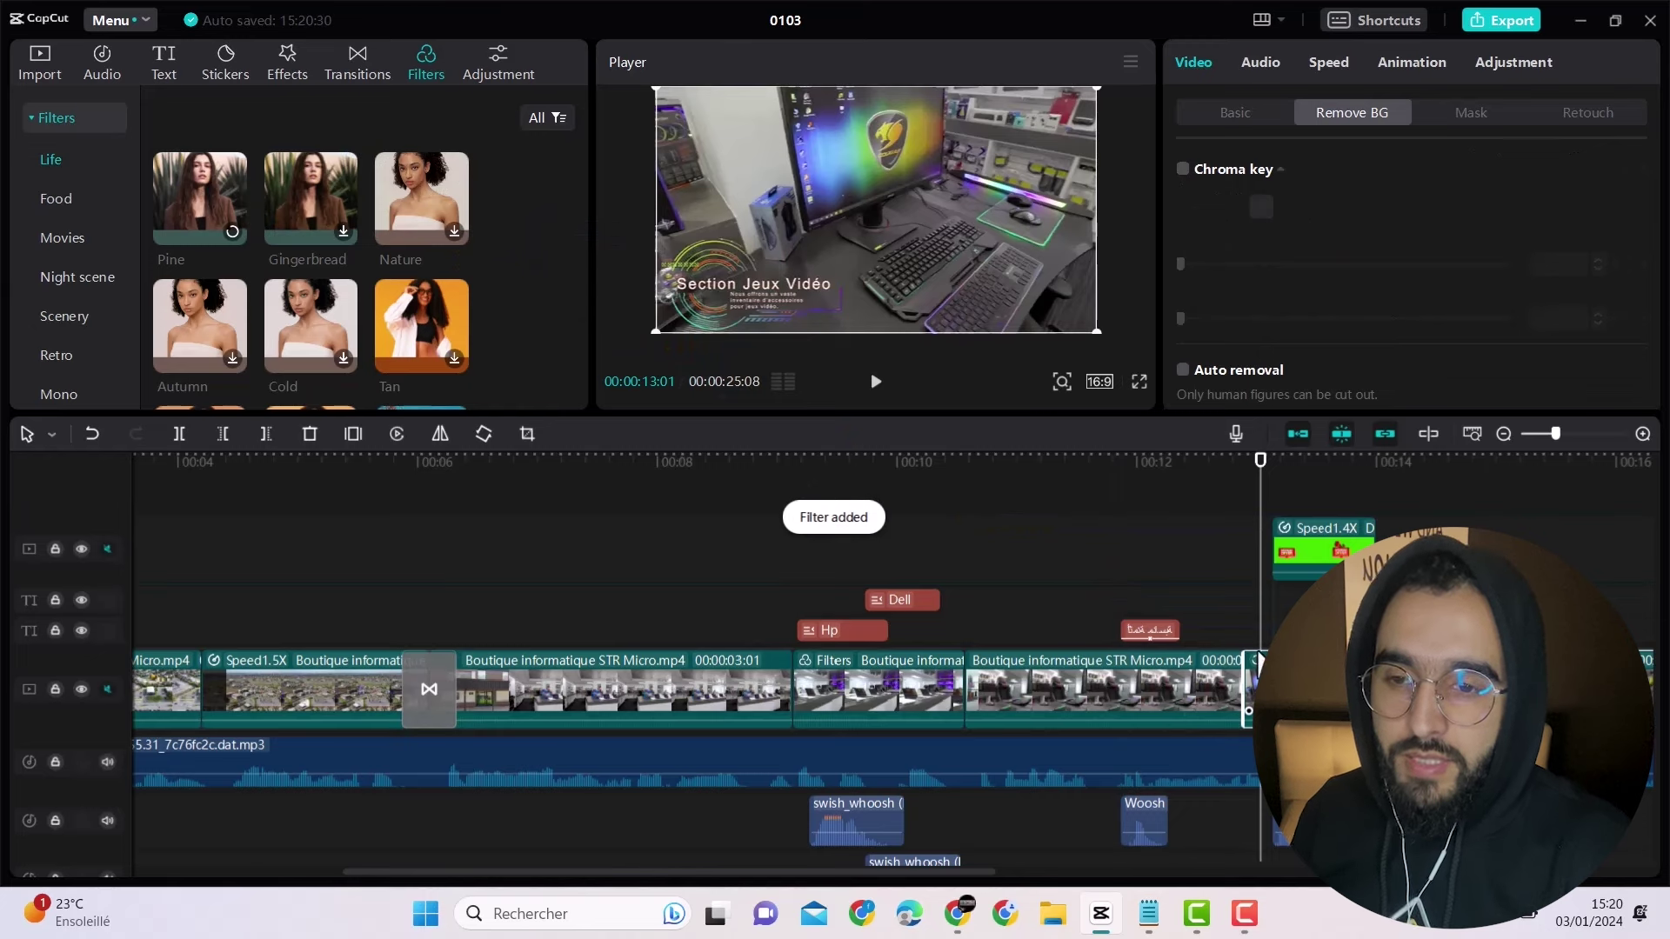
left_click(1245, 581)
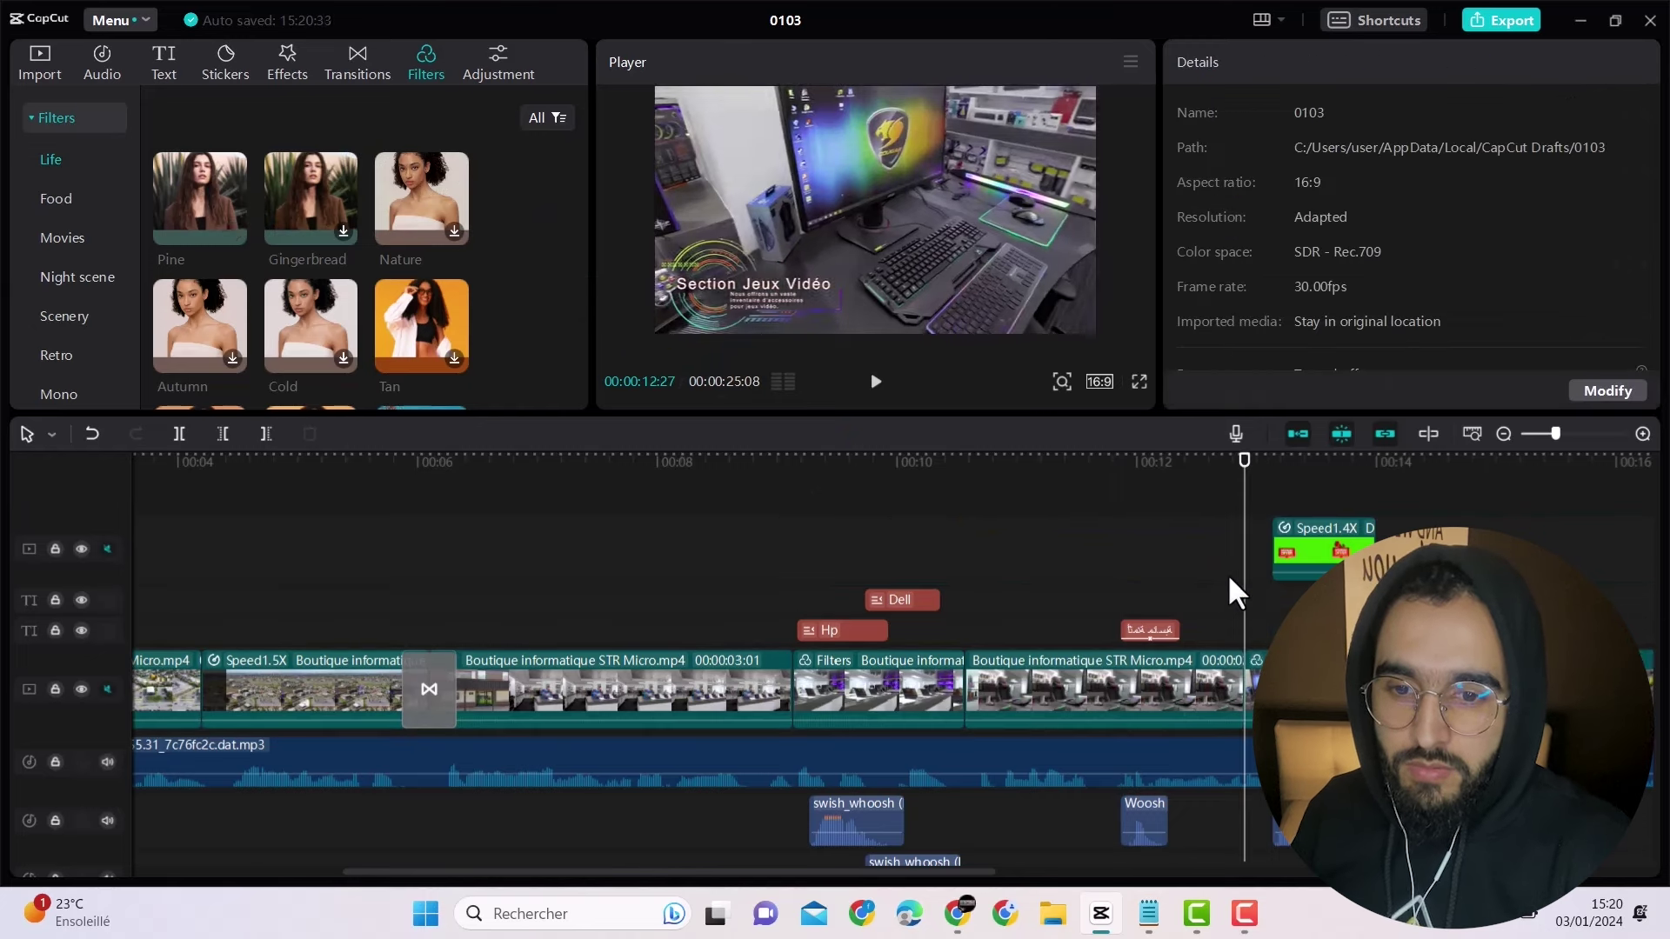
left_click(874, 384)
left_click(873, 384)
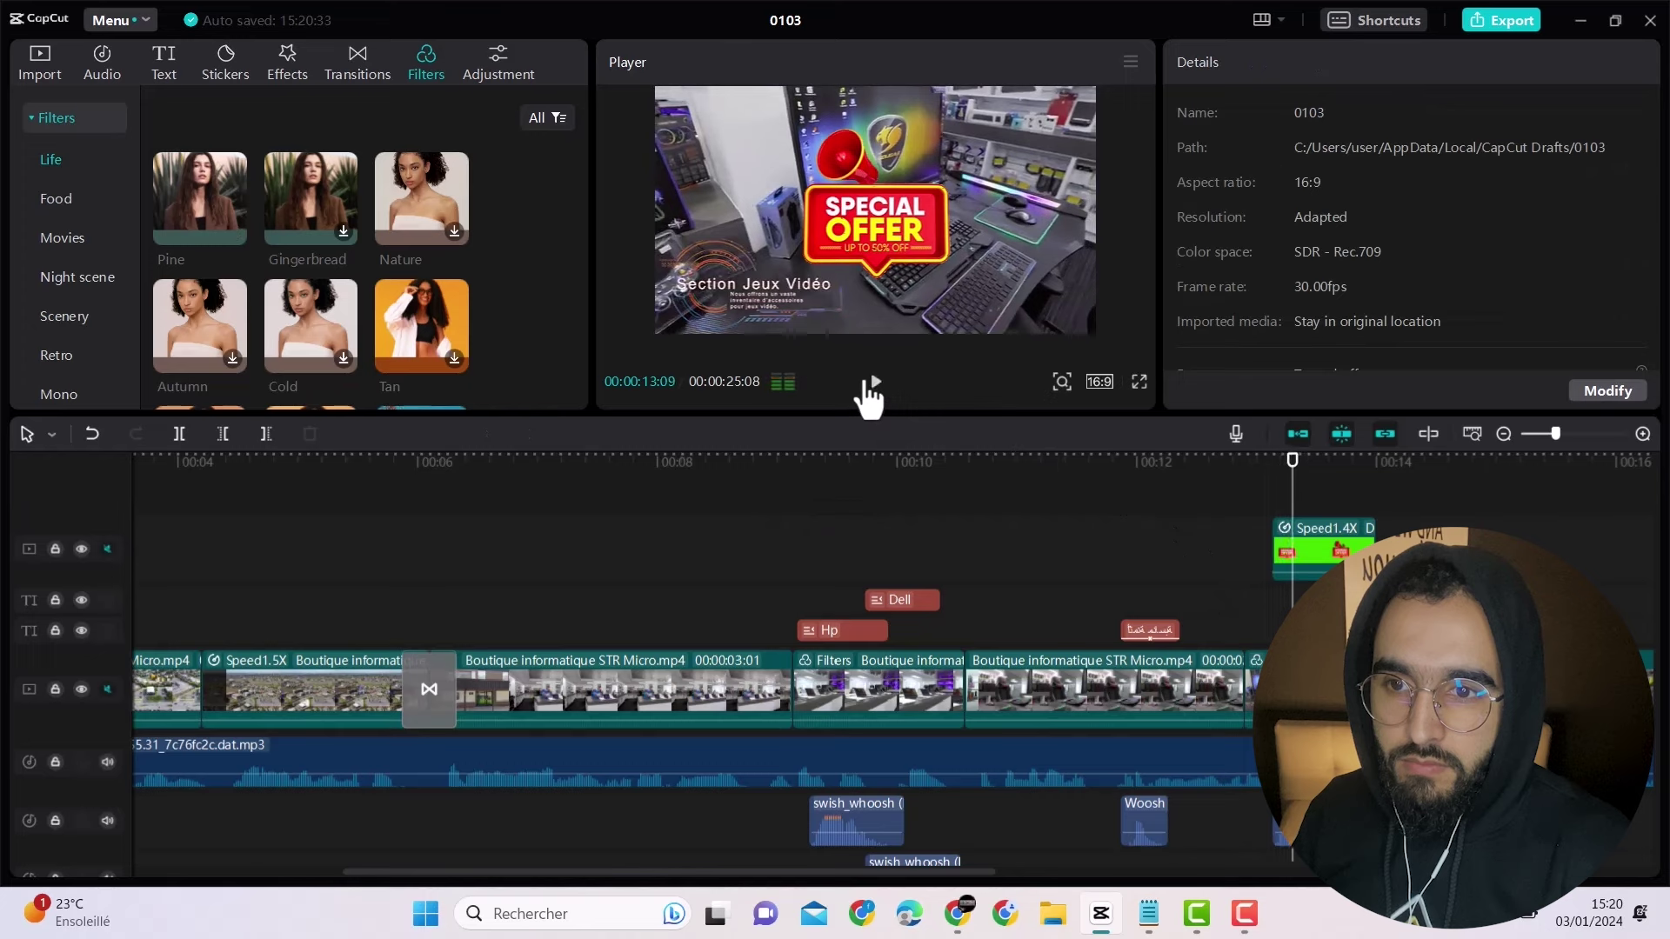
Step: Compare the Section Jeux Vidéo clip without and with the Pine filter by undoing and redoing it, playing from 00:00:14:08
left_click(1407, 466)
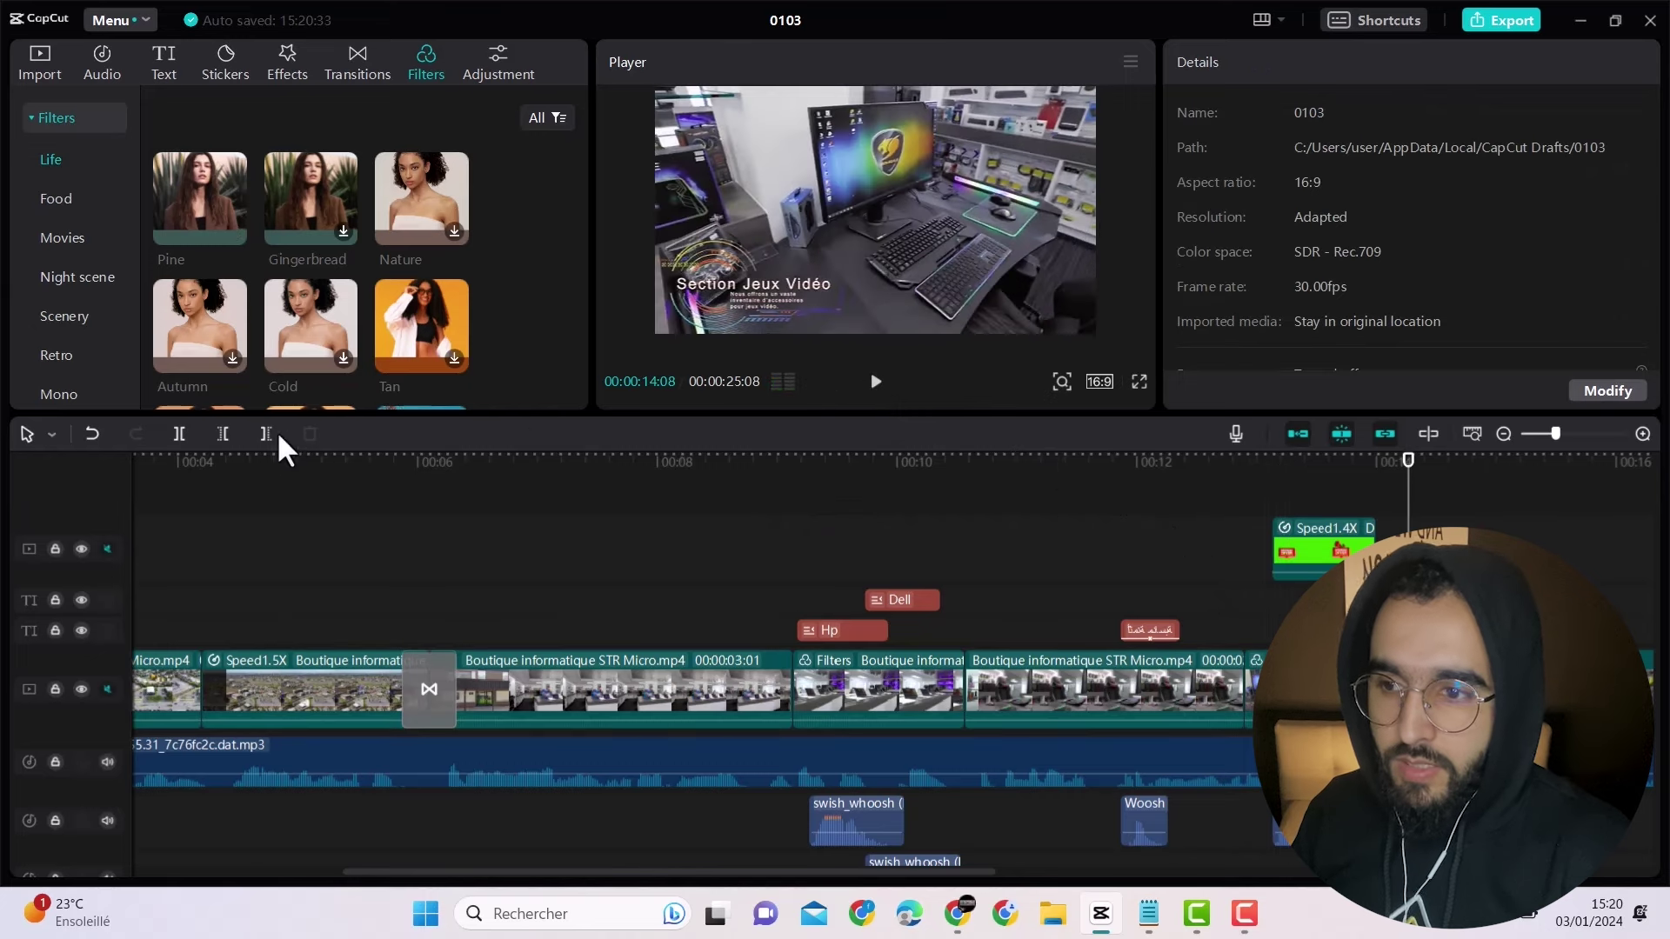
left_click(89, 431)
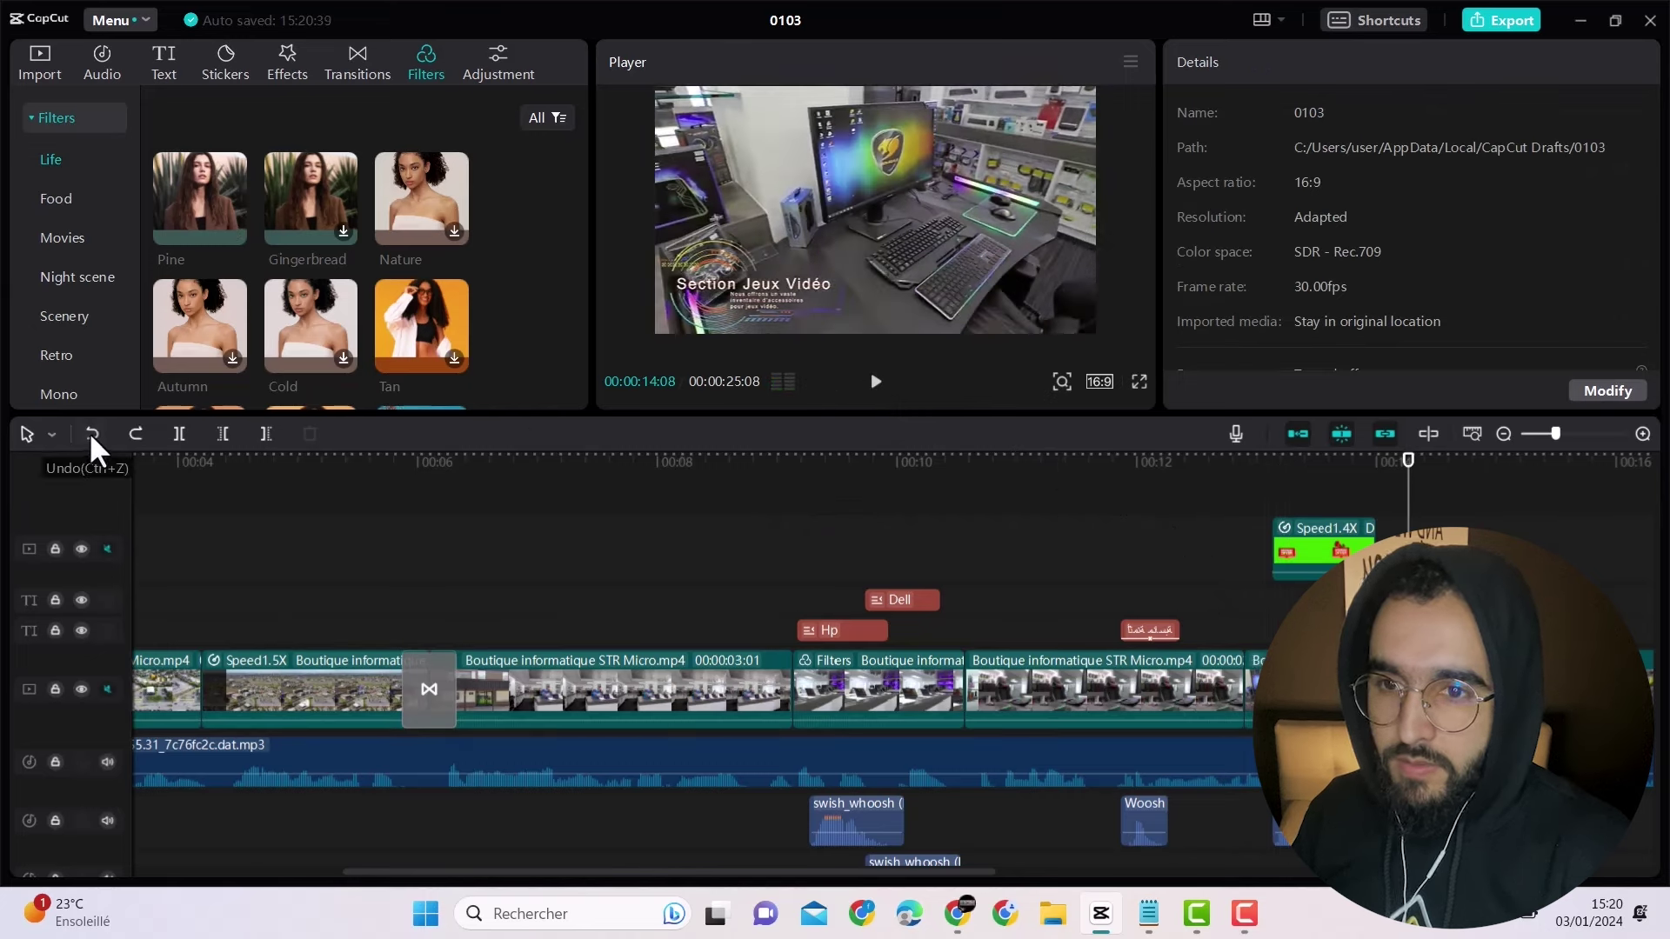
left_click(876, 382)
left_click(849, 395)
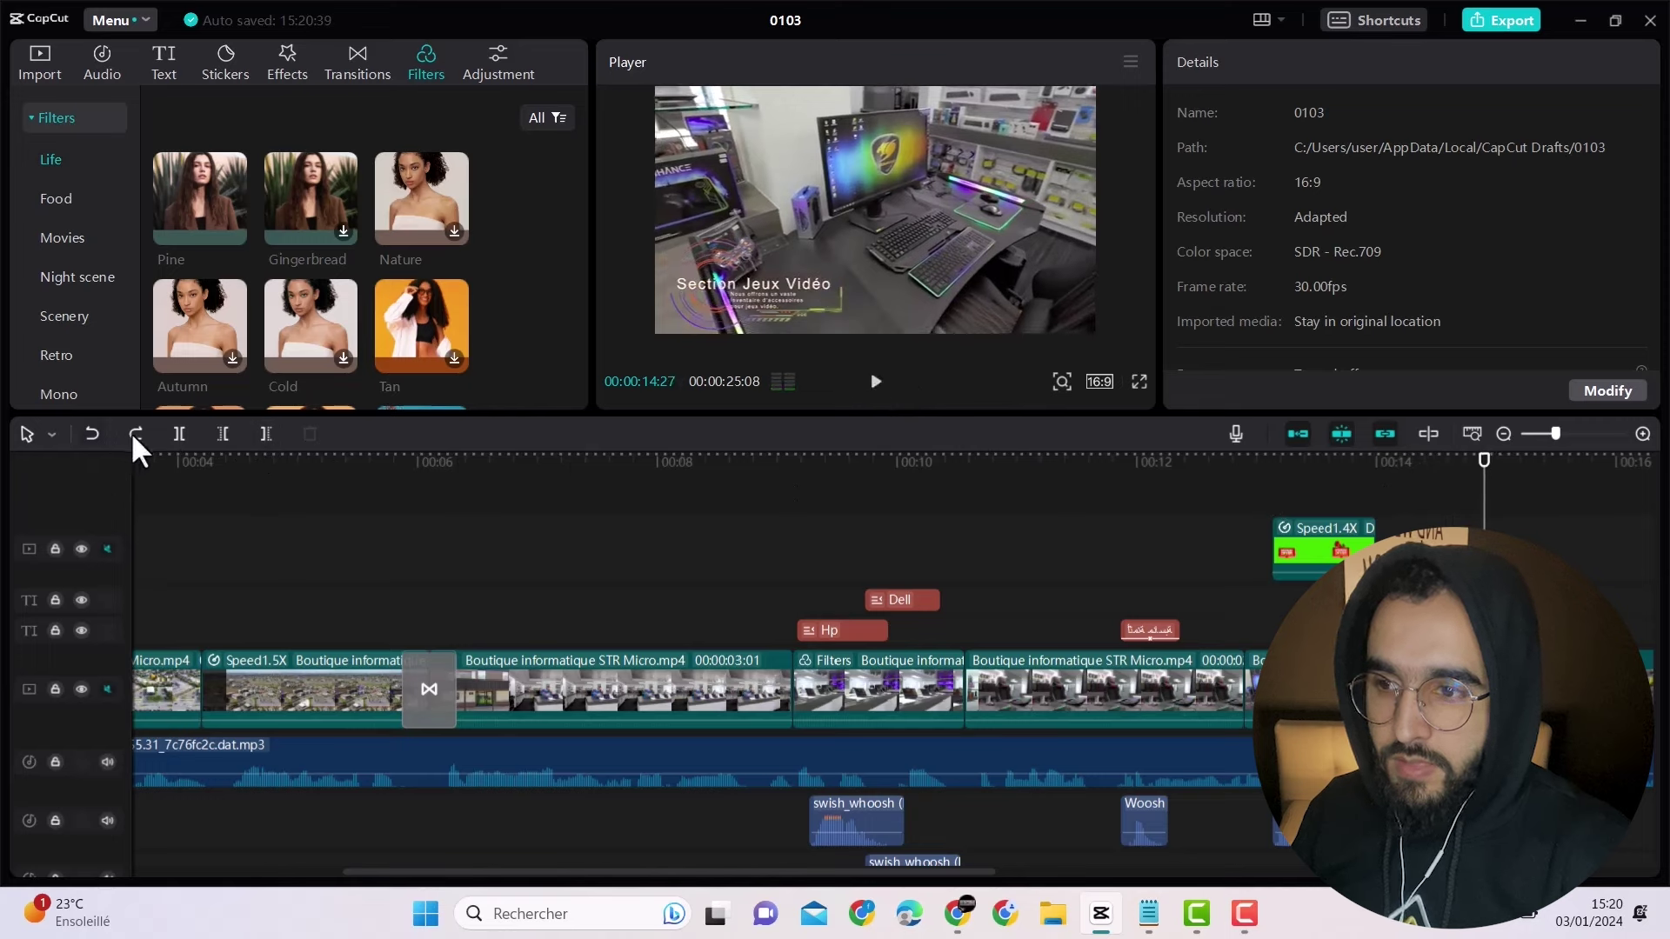
left_click(135, 435)
left_click(874, 383)
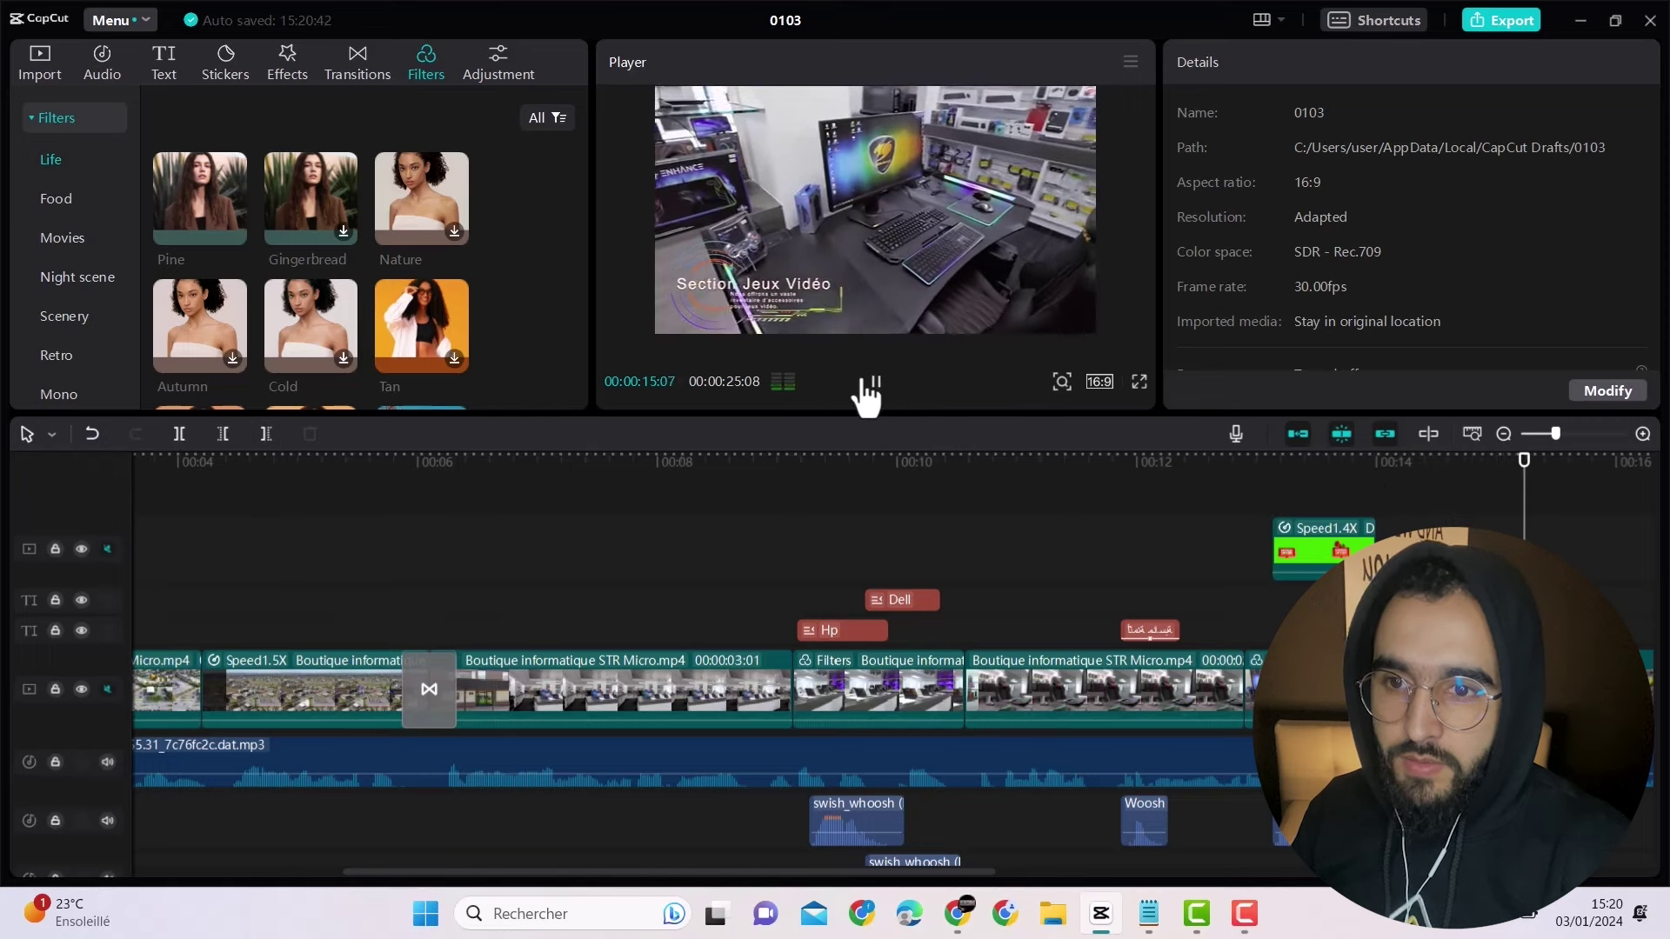
left_click(873, 385)
Step: Look through the Life filters and the Trending video effects, and undo the last edit
scroll(520, 270, "down", 5)
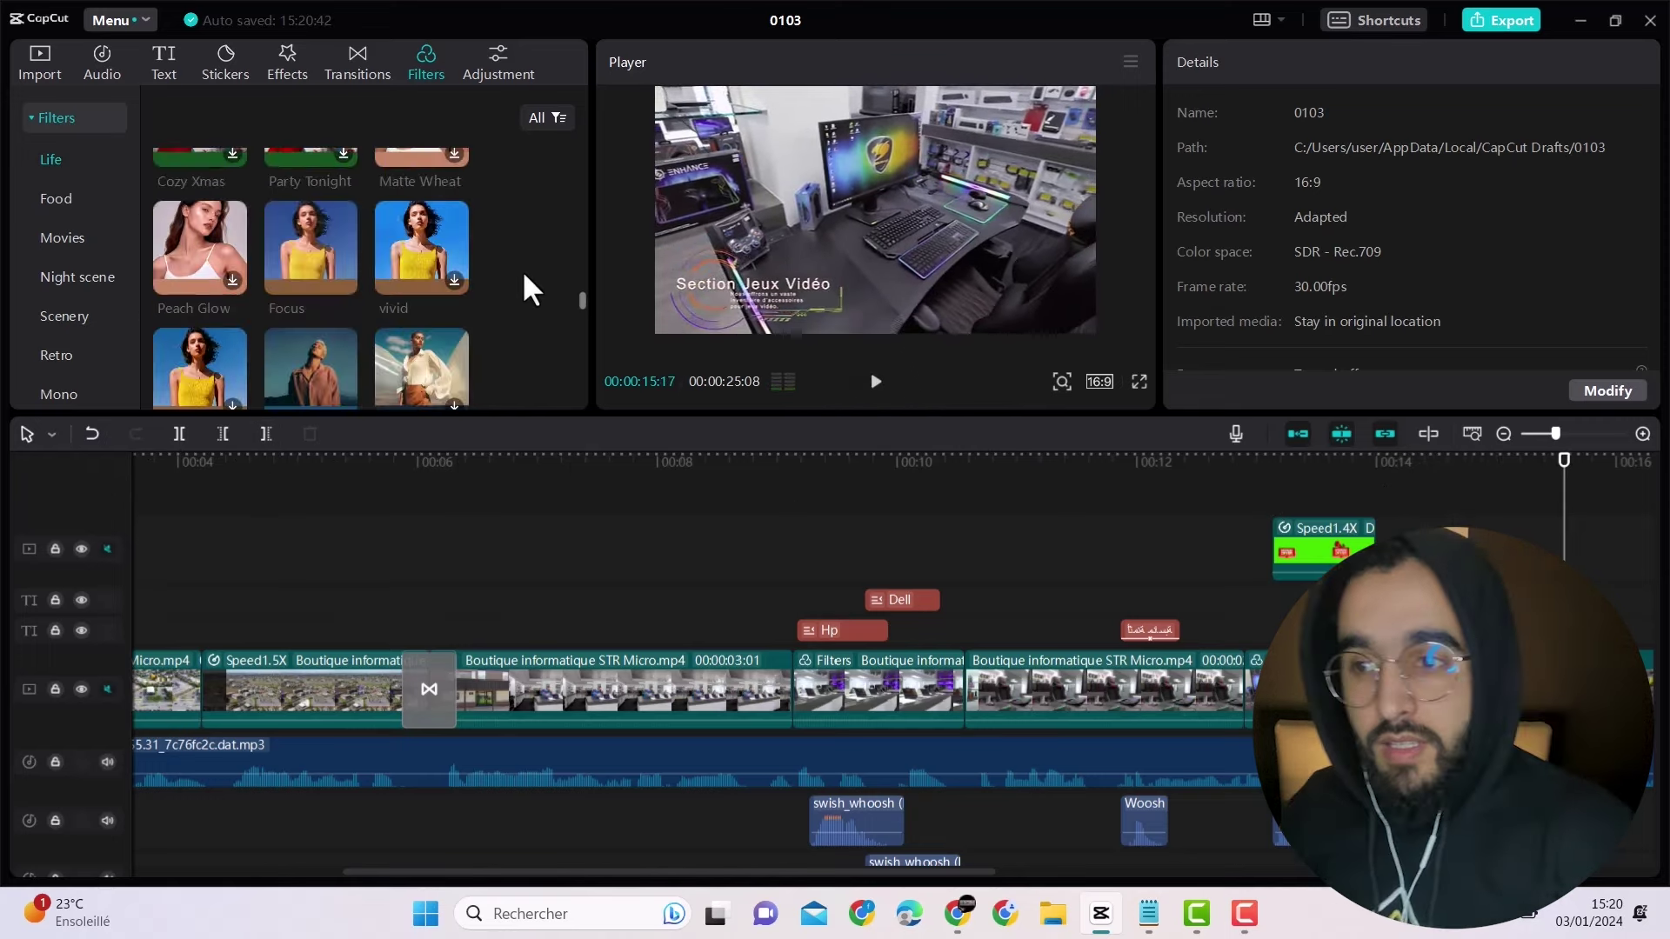
scroll(522, 270, "down", 3)
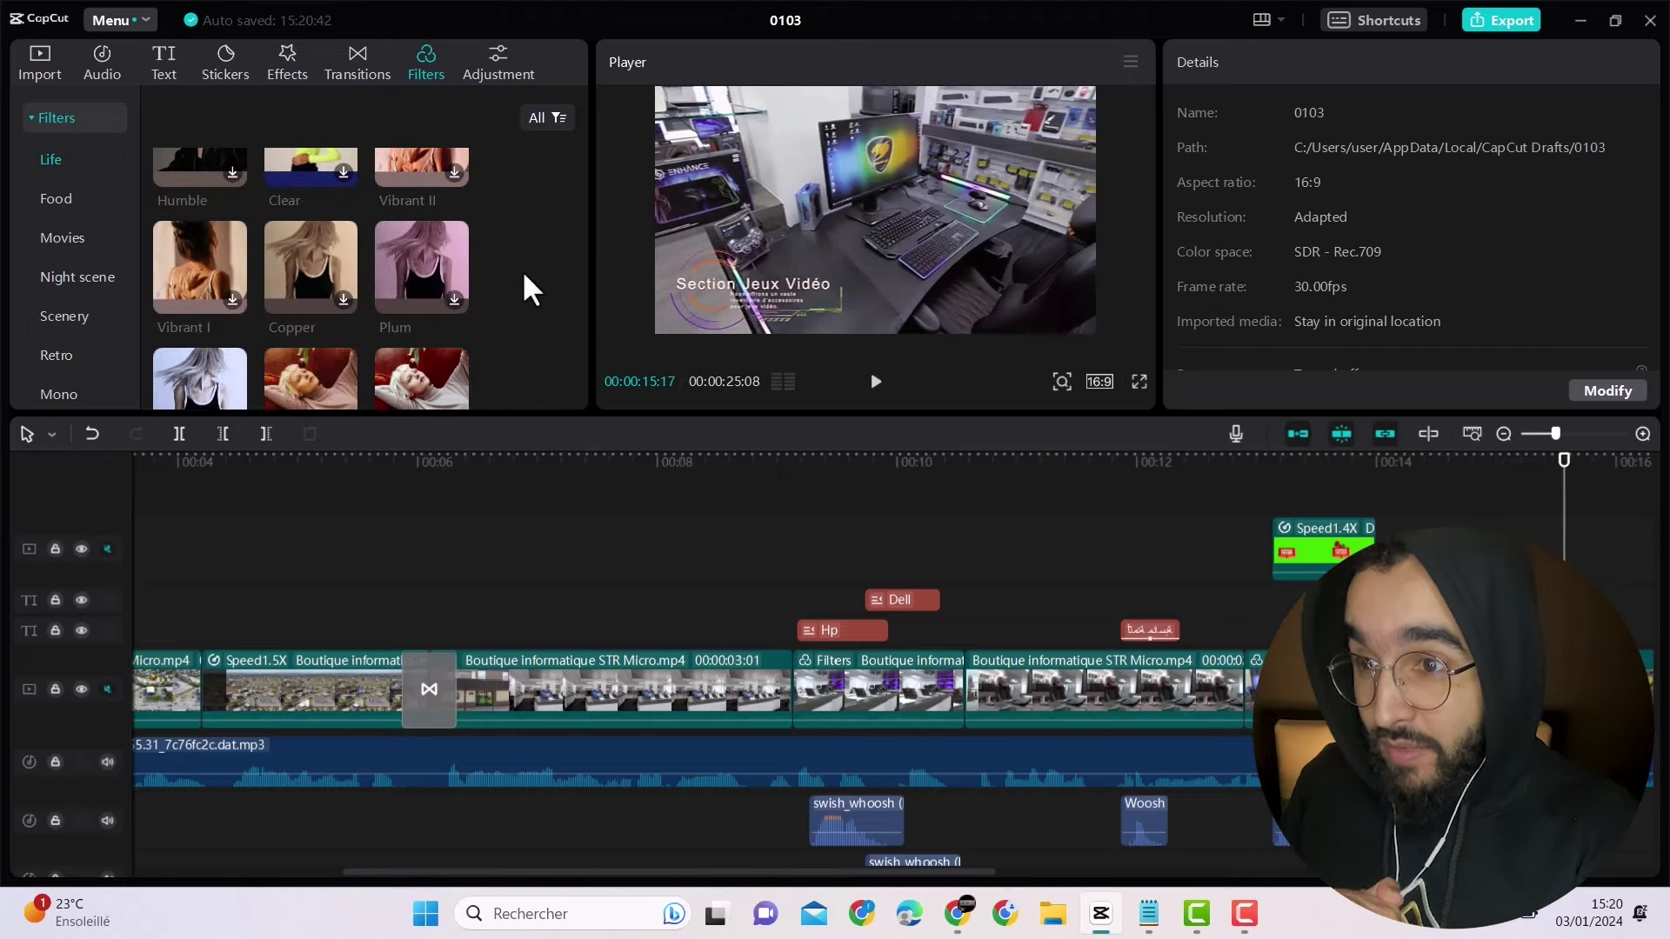
left_click(287, 70)
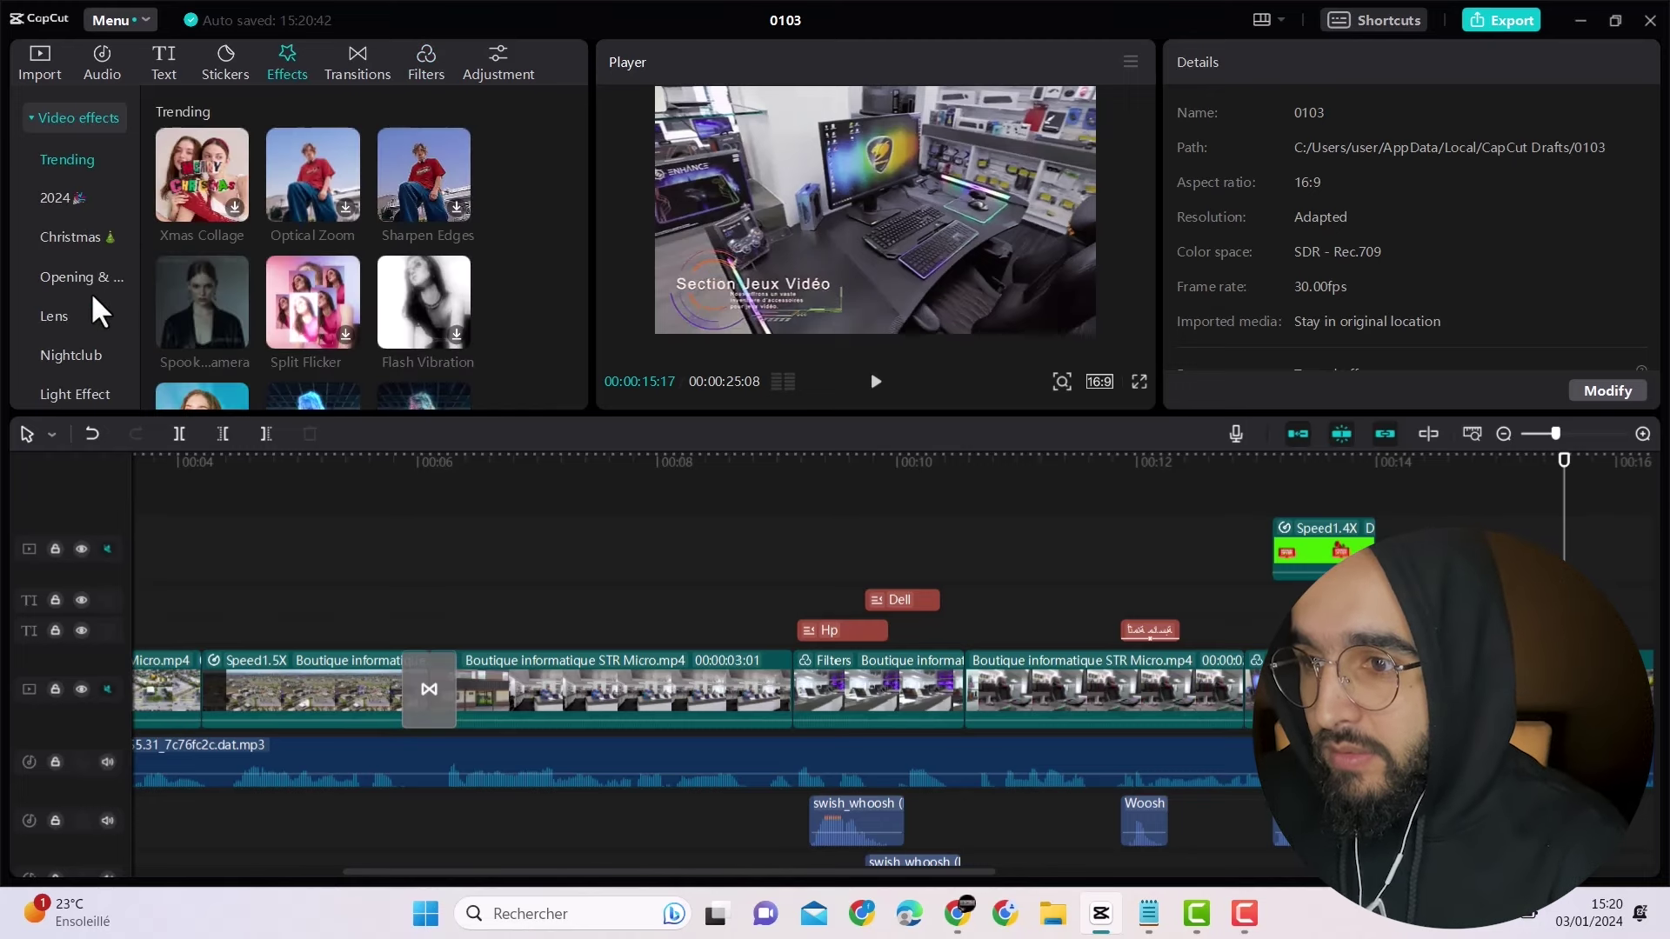
scroll(351, 270, "down", 1)
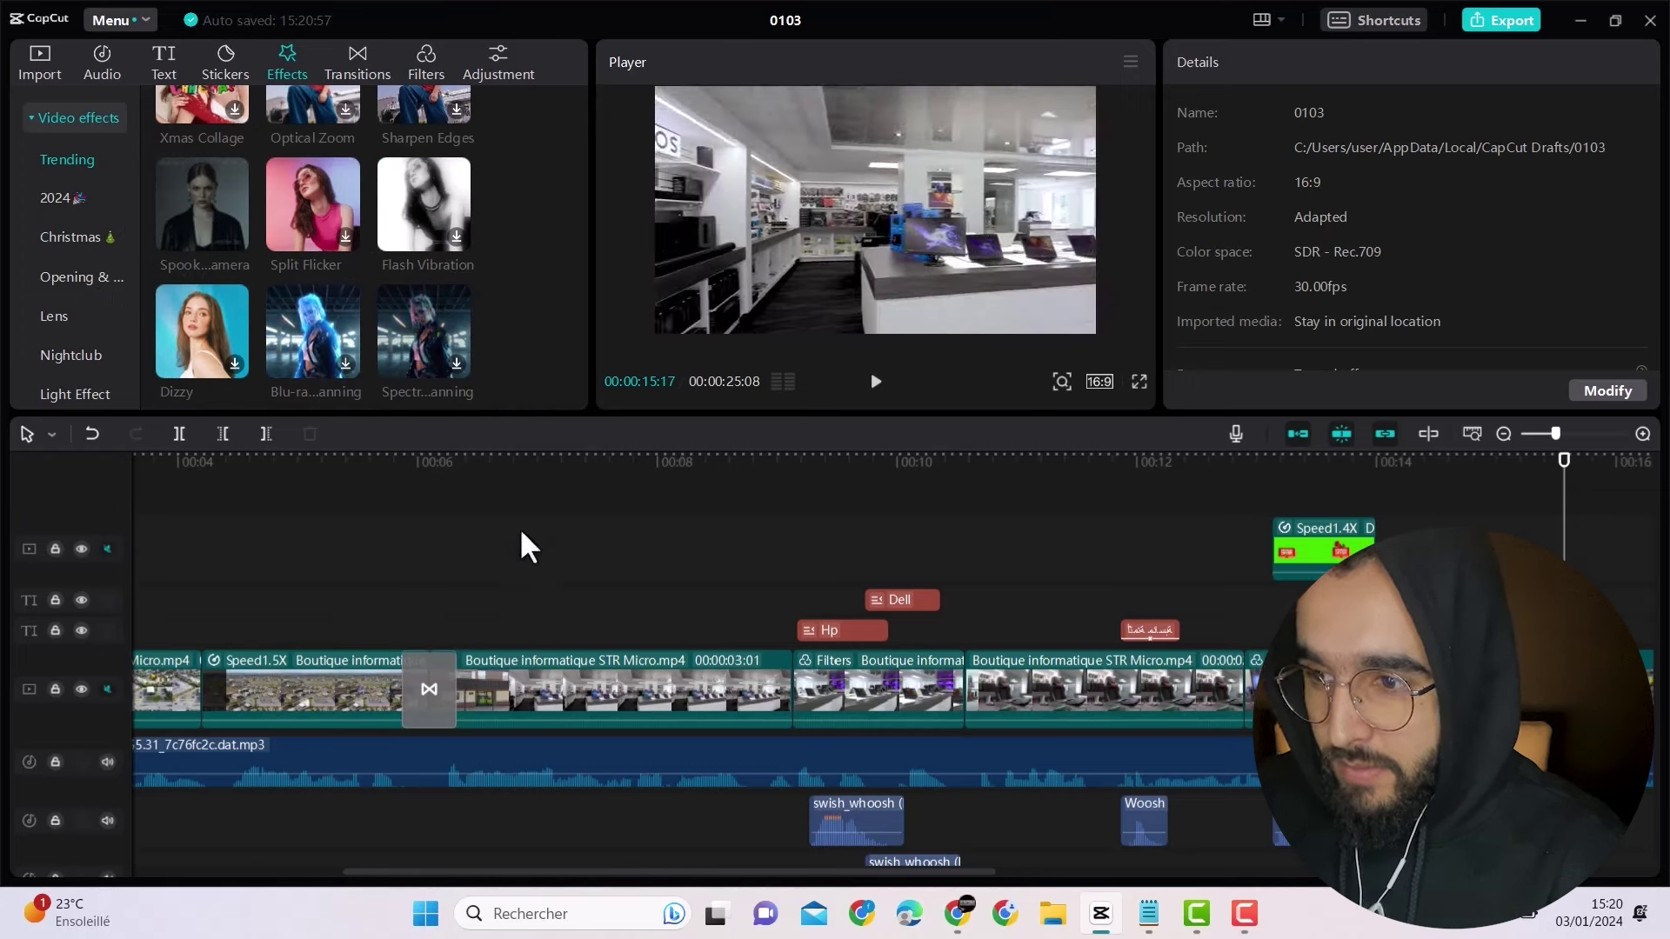
key("ctrl+z")
scroll(275, 343, "down", 1)
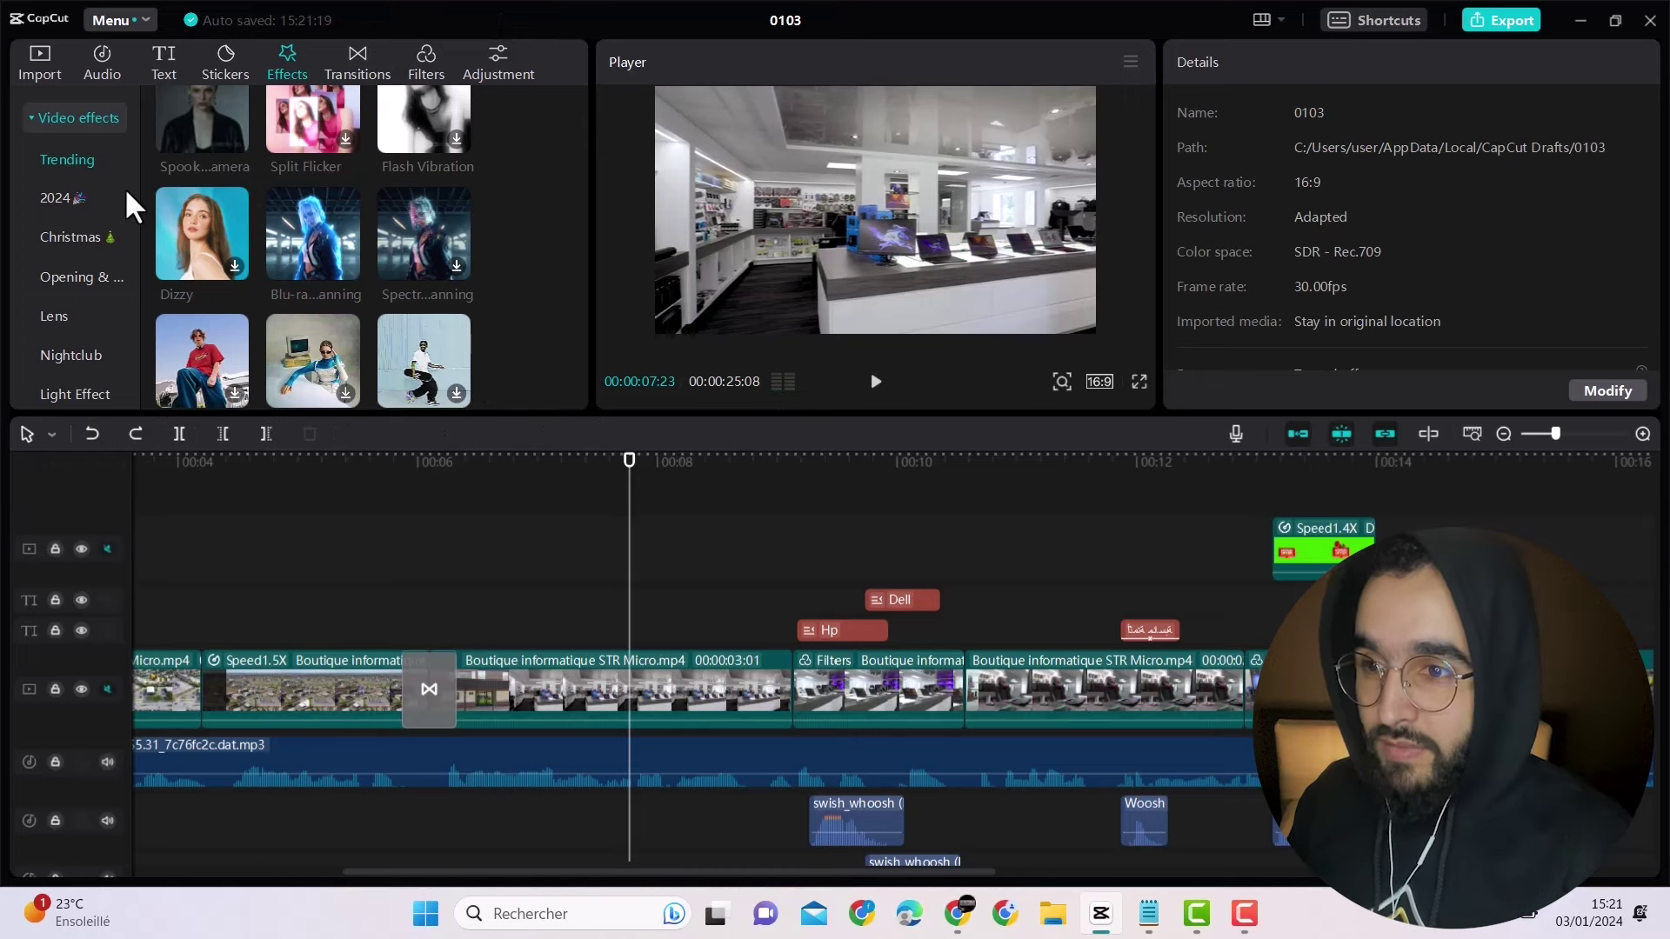
Step: Play the opening of the Section Jeux Vidéo part up to 00:00:12:11
left_click(1336, 471)
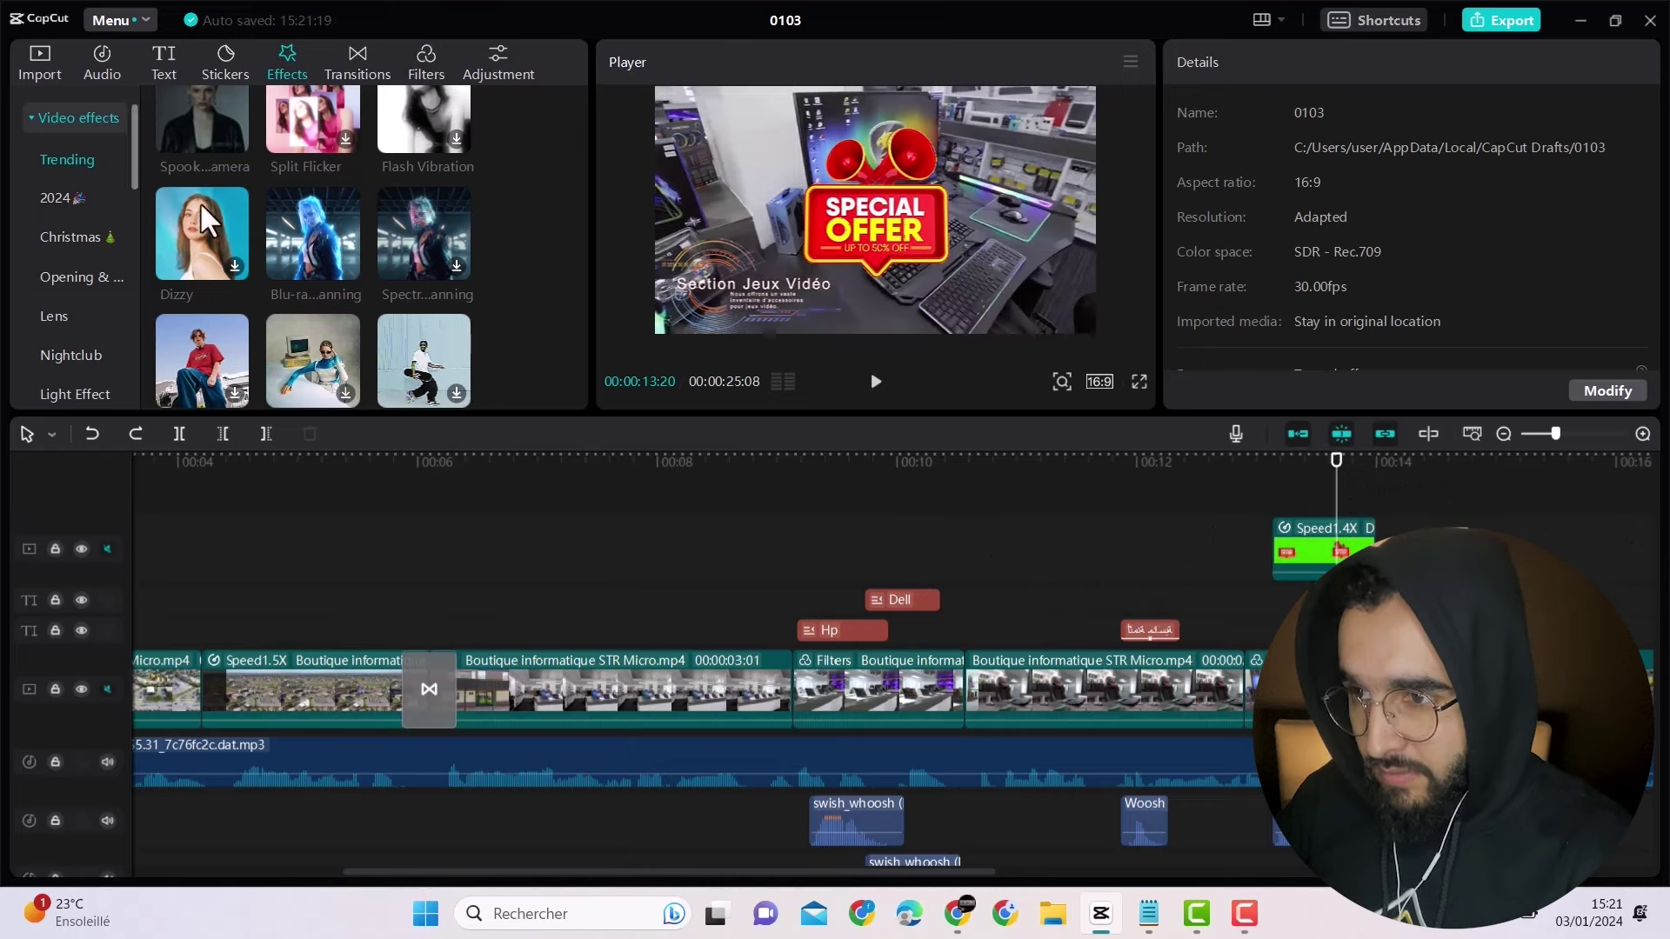
left_click(874, 386)
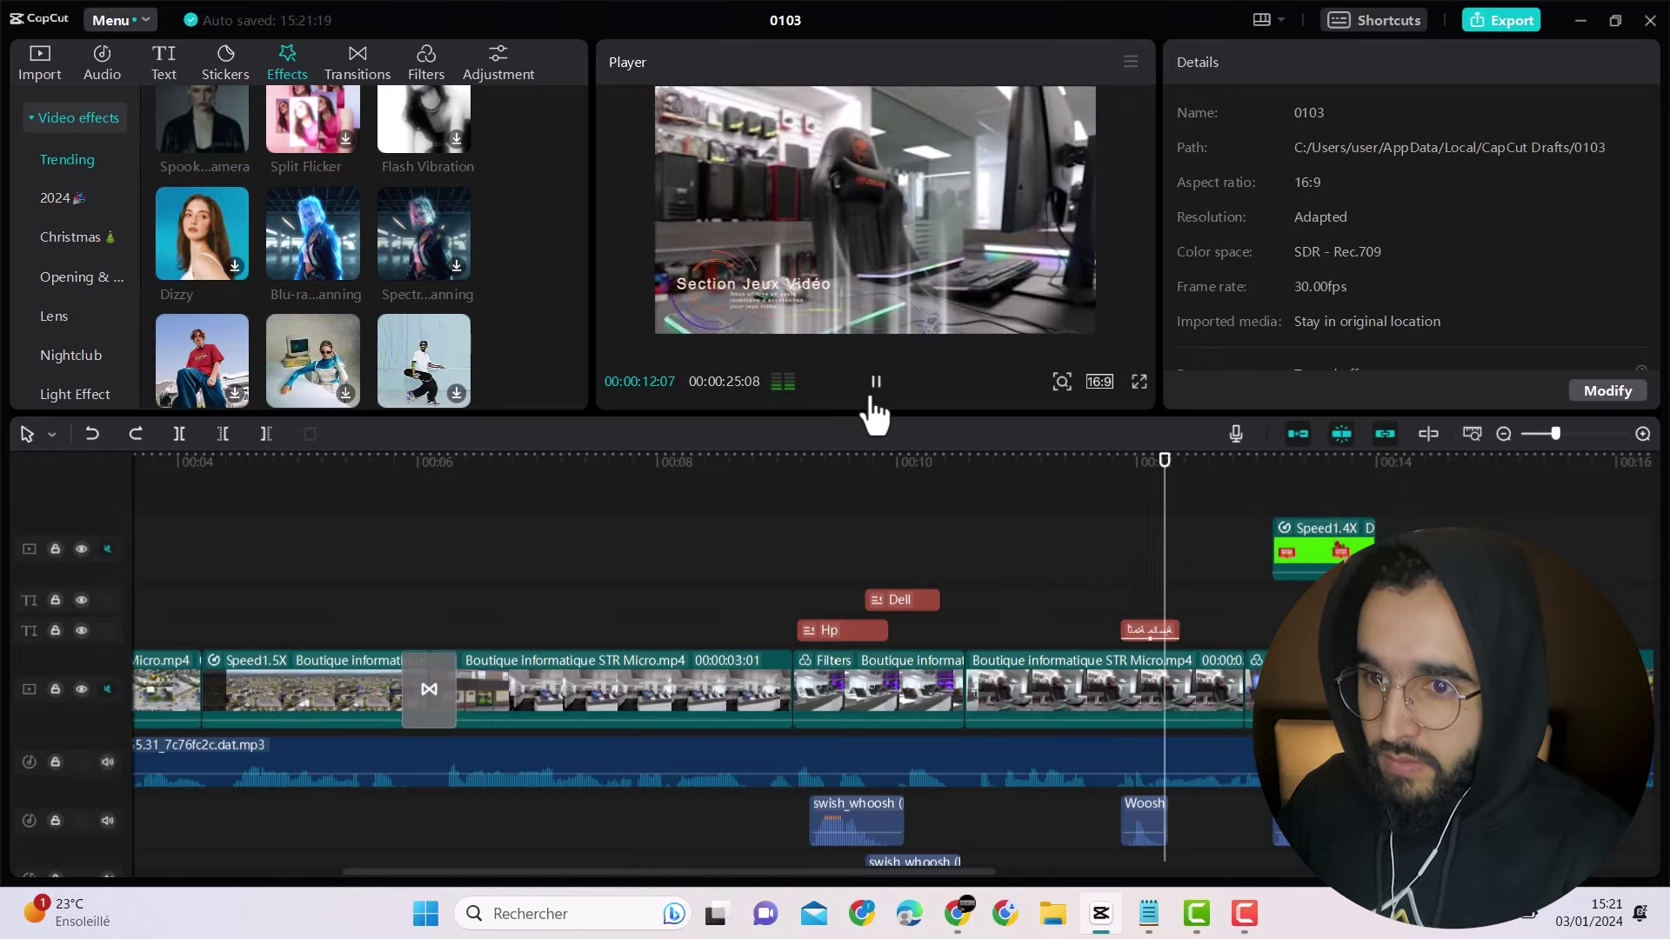
left_click(874, 387)
Step: View the stickers library, then examine the Life filters from Vibrant I down to Umber
left_click(225, 61)
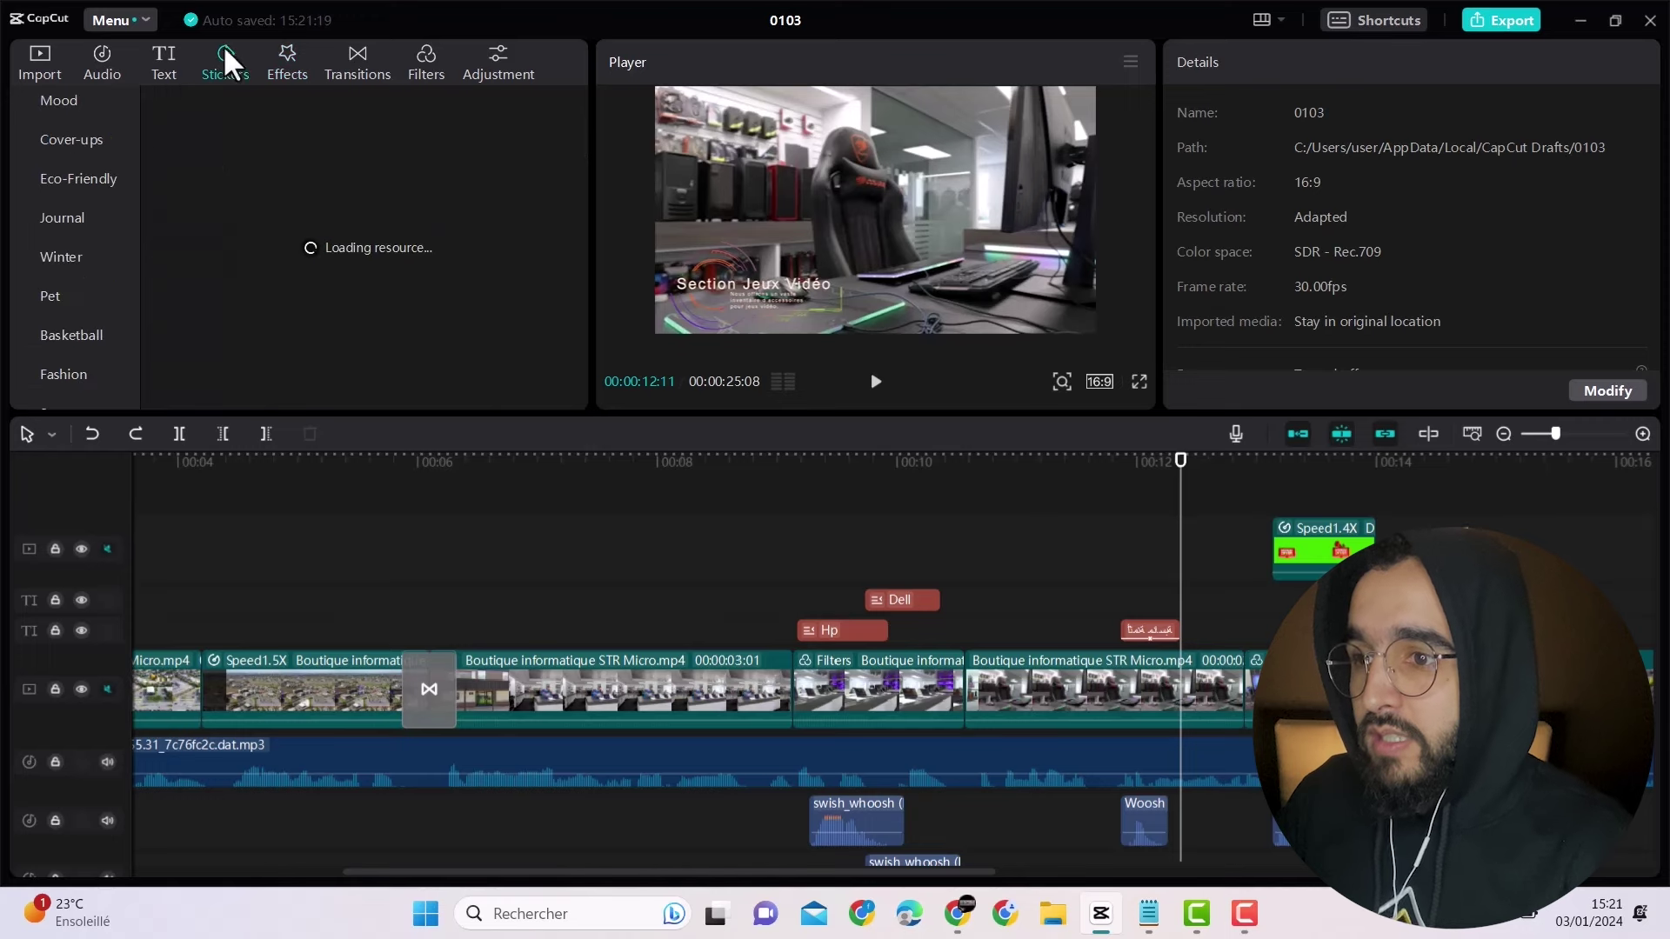
left_click(426, 63)
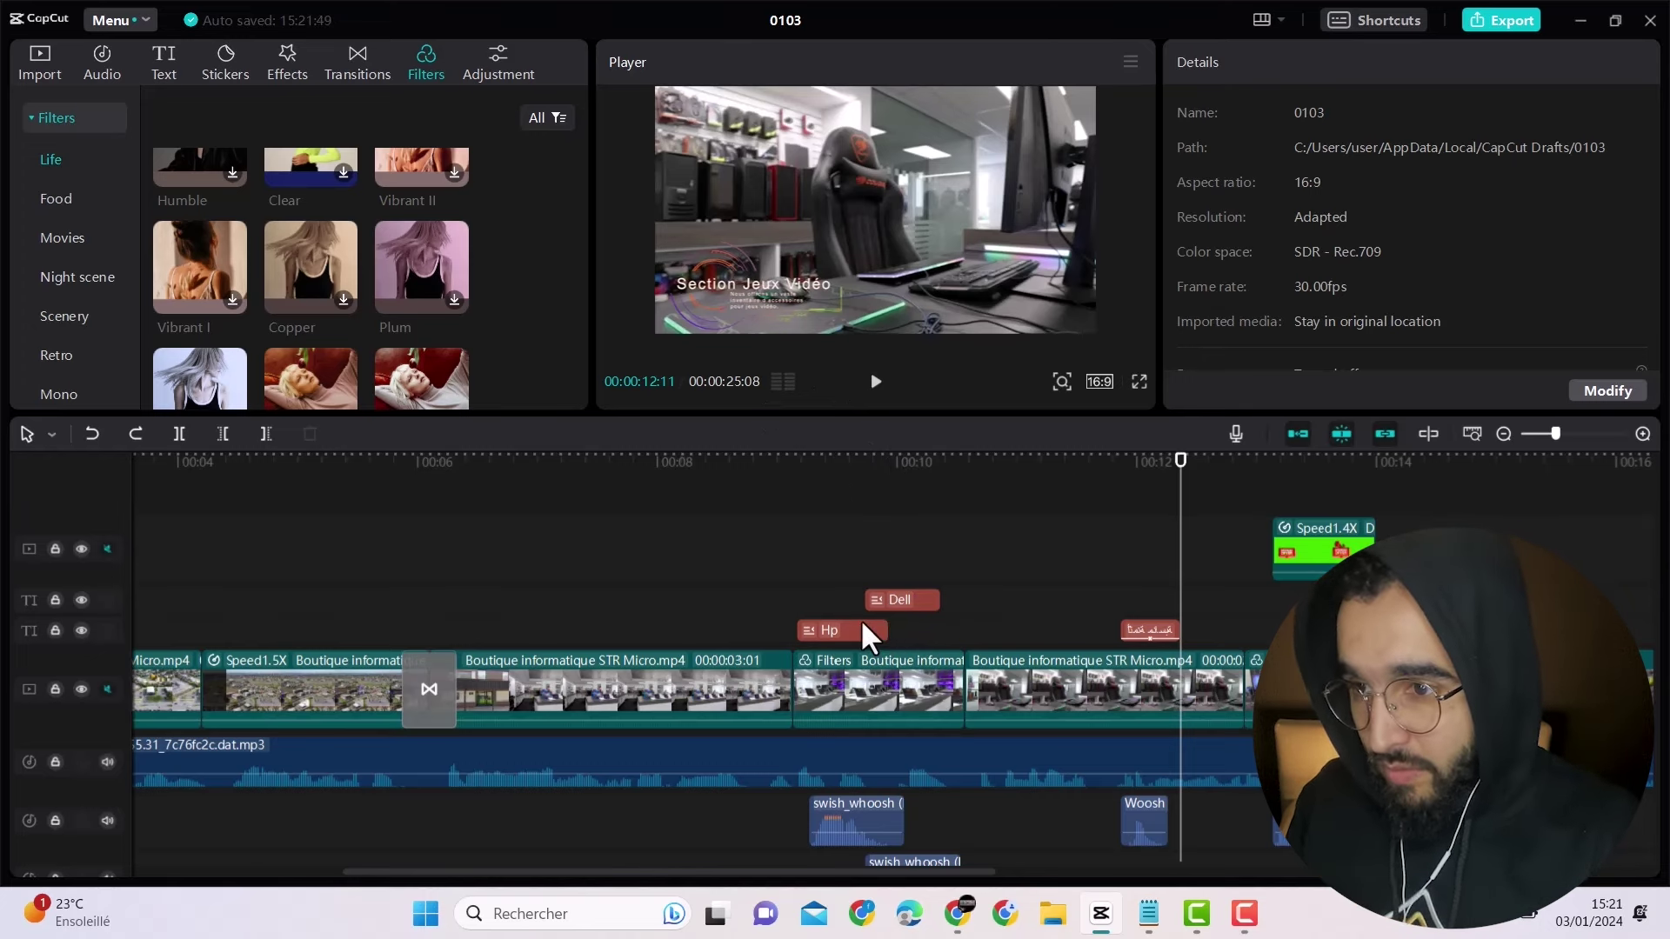
scroll(331, 226, "down", 2)
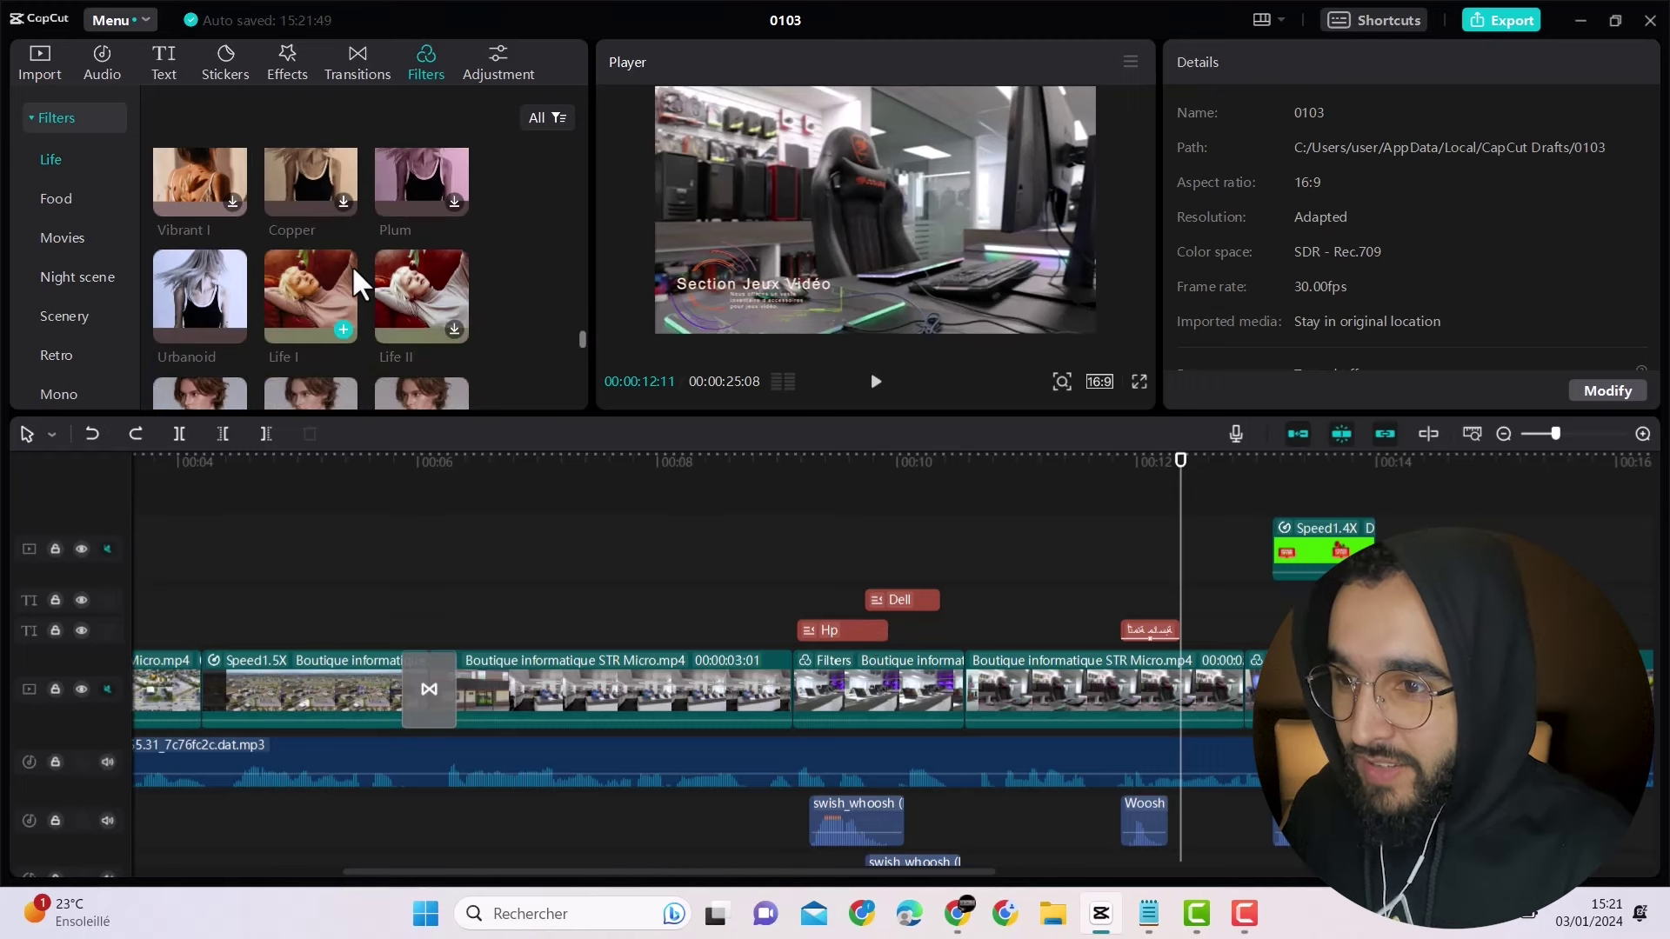
scroll(352, 270, "down", 2)
scroll(343, 289, "down", 2)
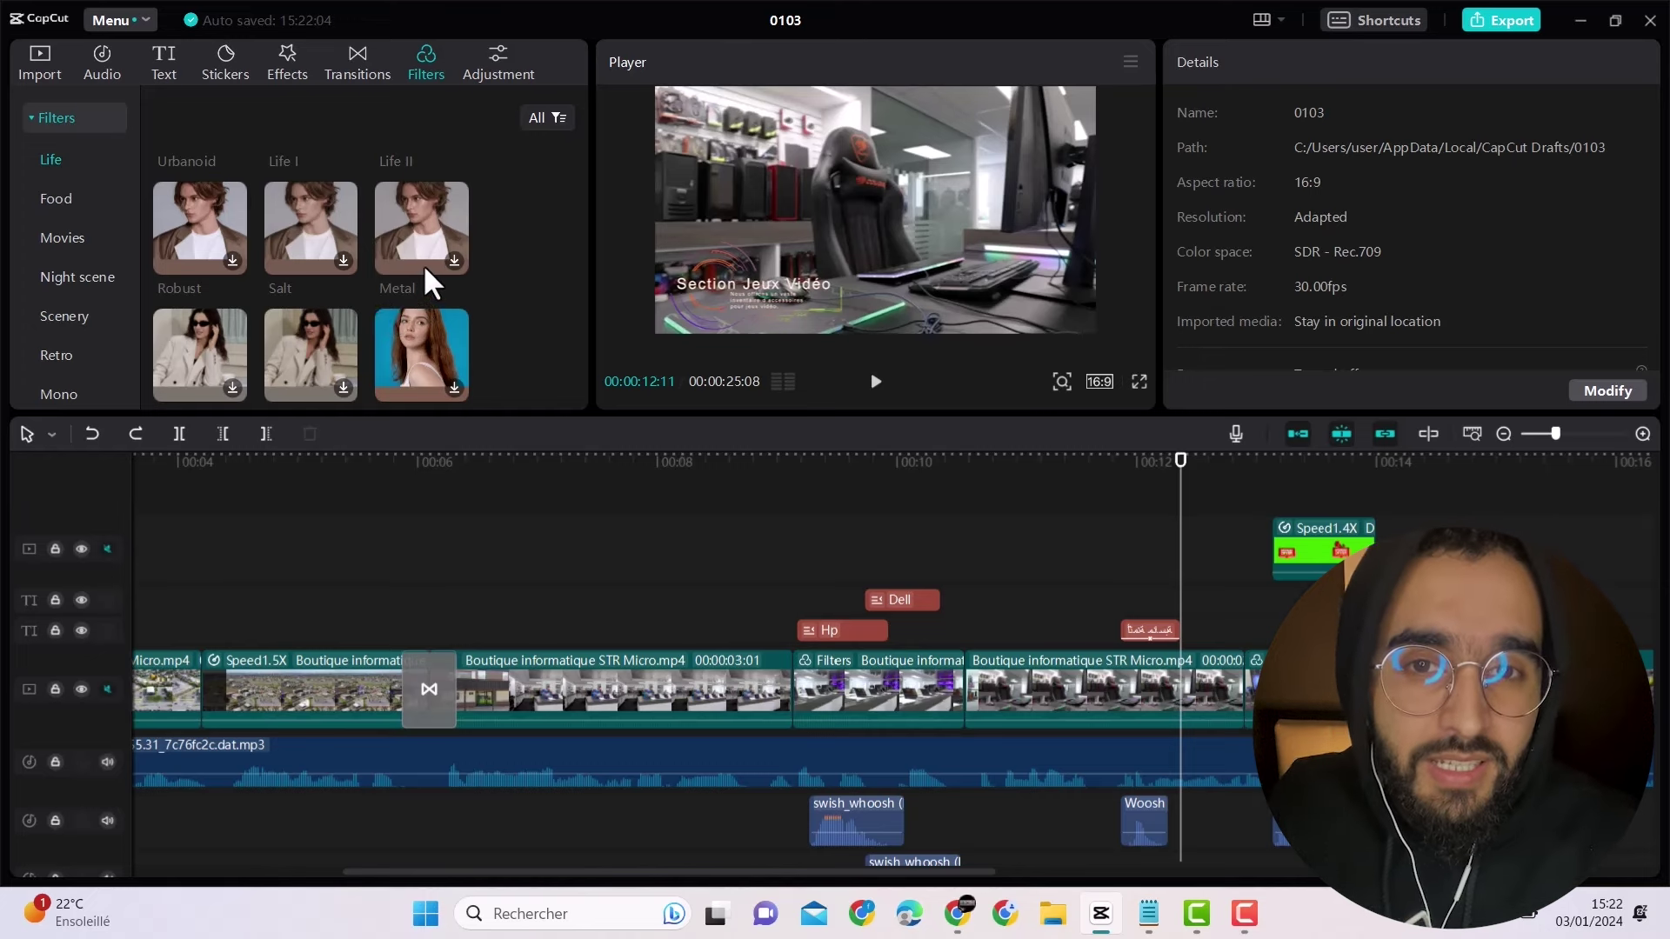
scroll(331, 300, "down", 2)
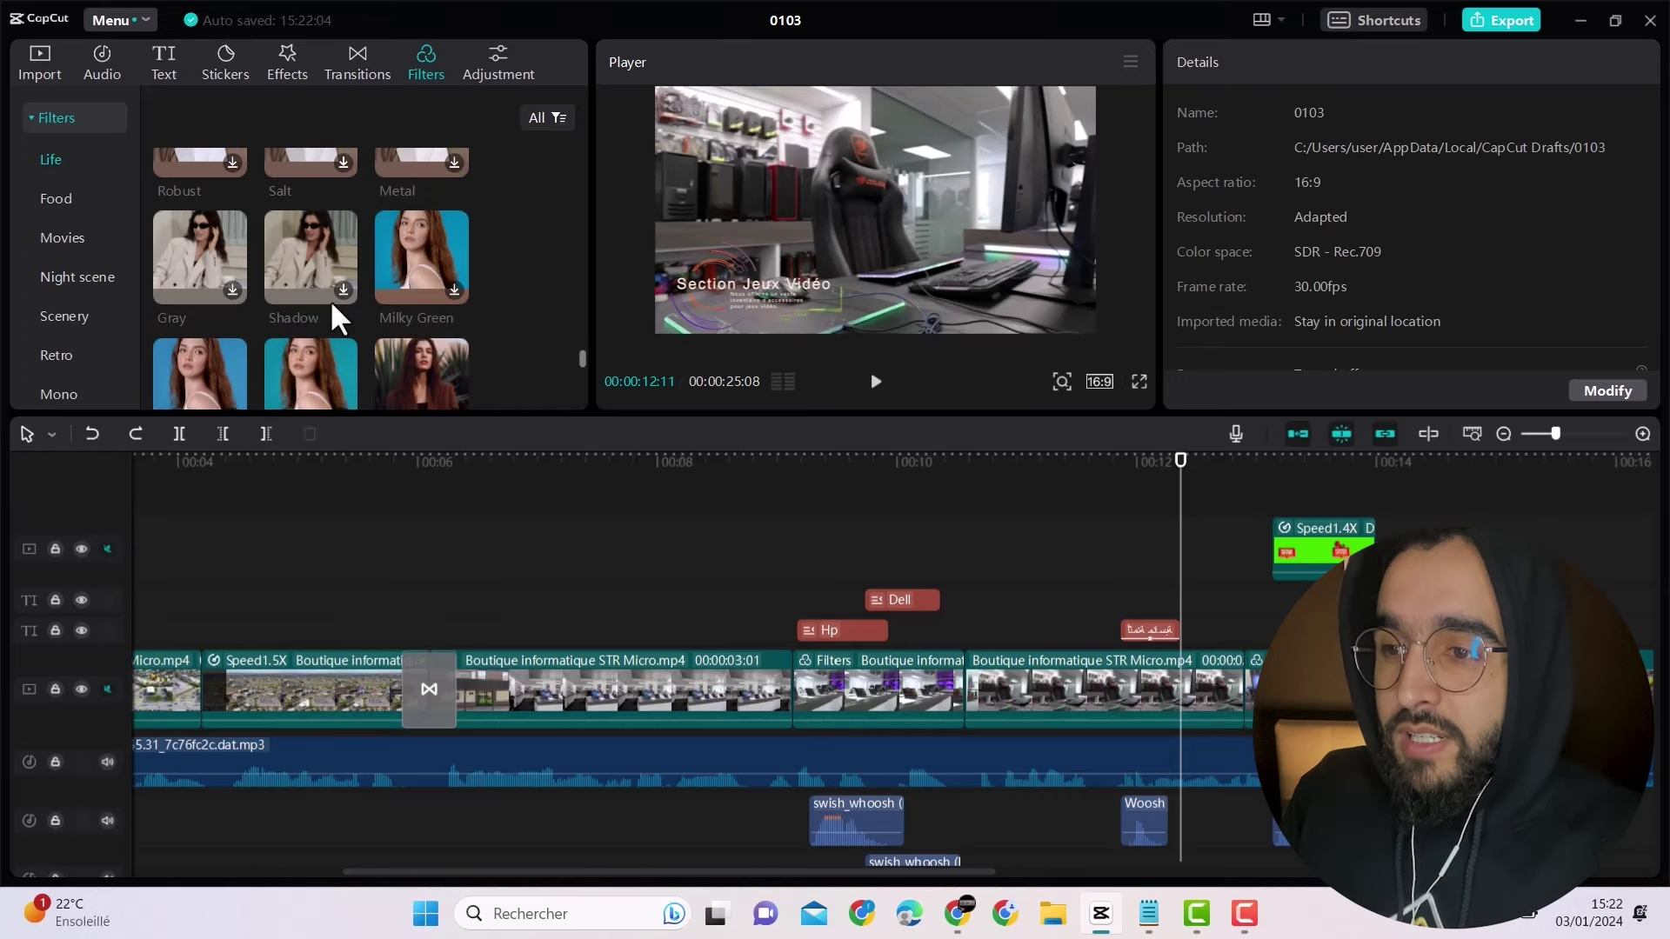
scroll(331, 299, "down", 4)
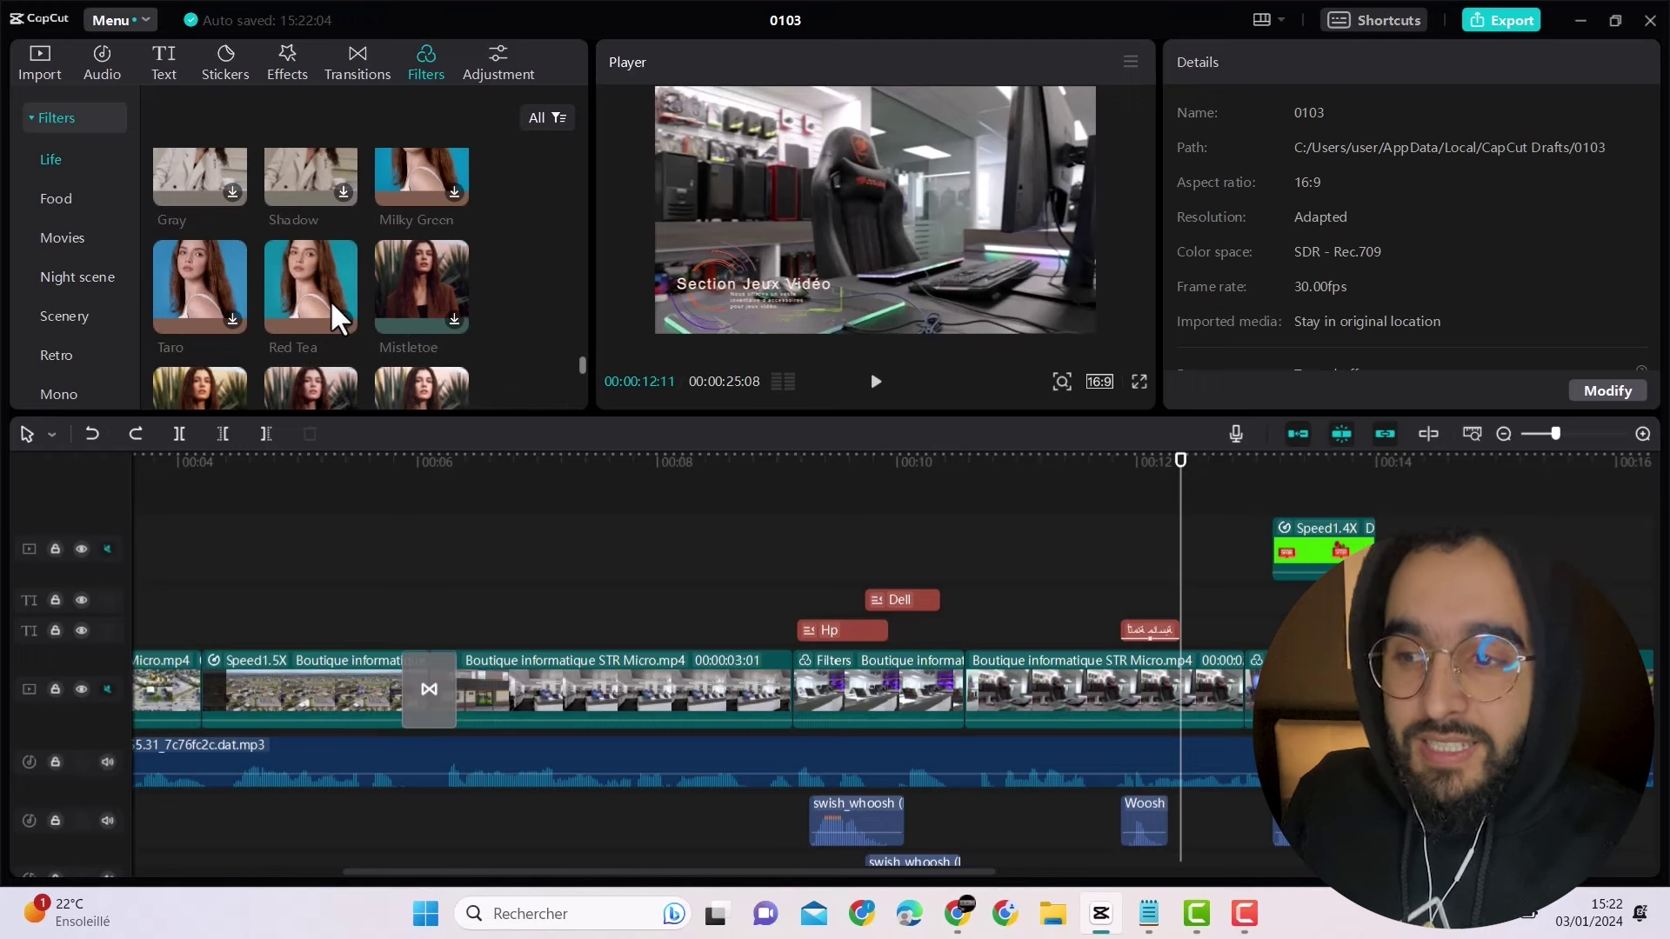
scroll(330, 299, "down", 2)
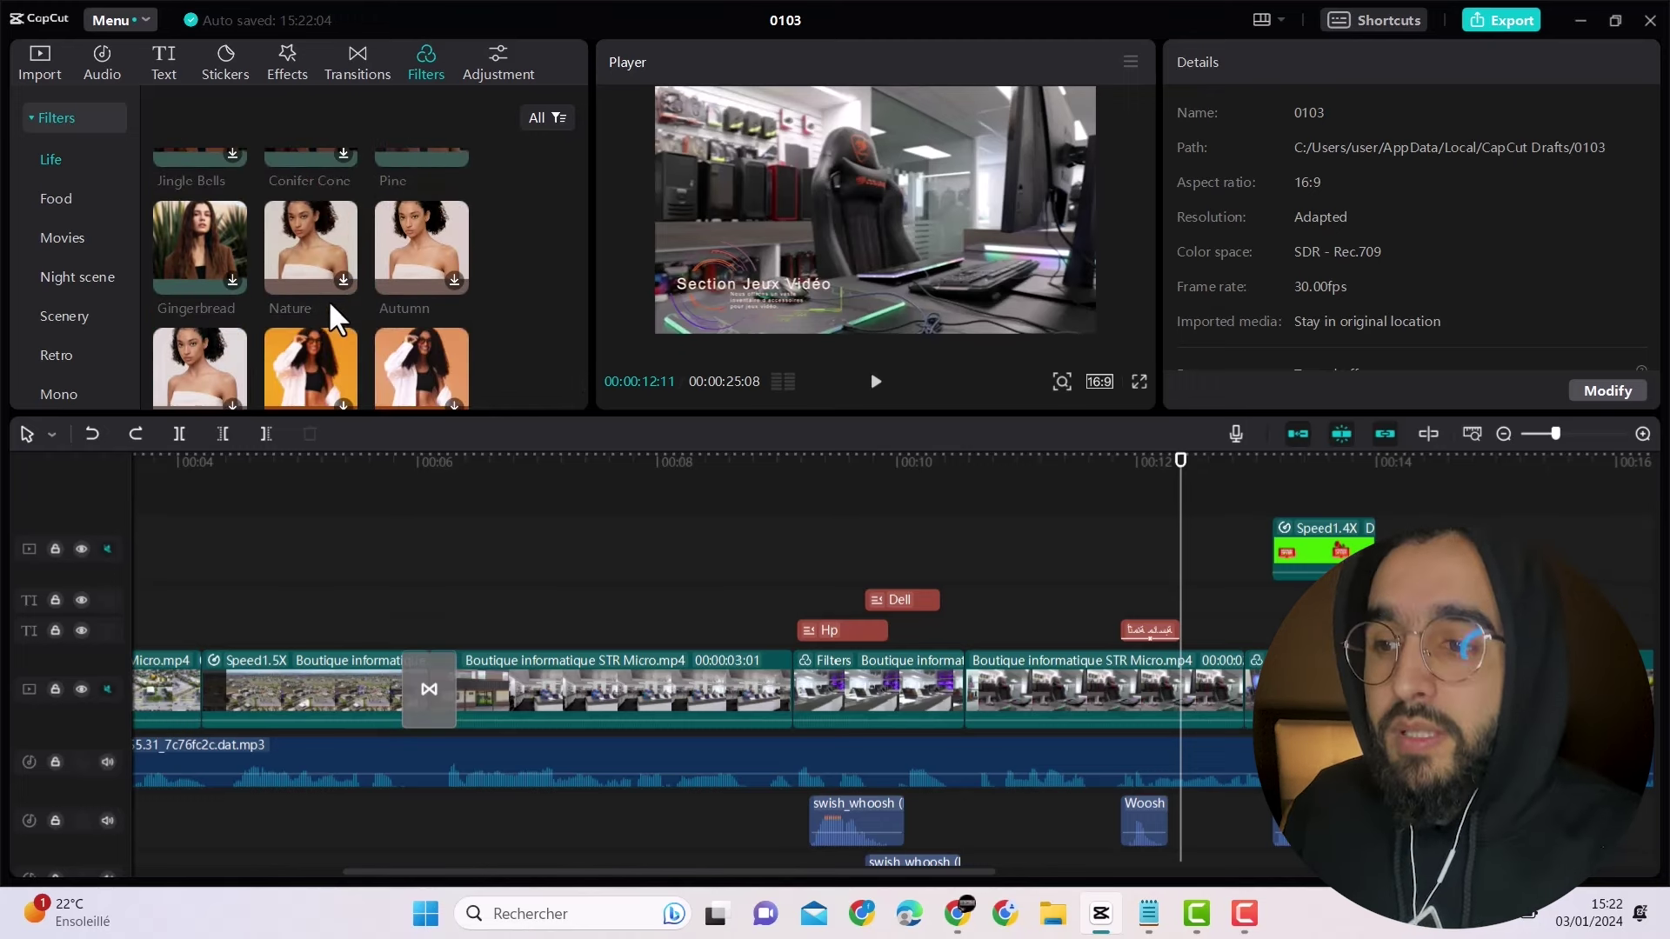
scroll(327, 299, "down", 1)
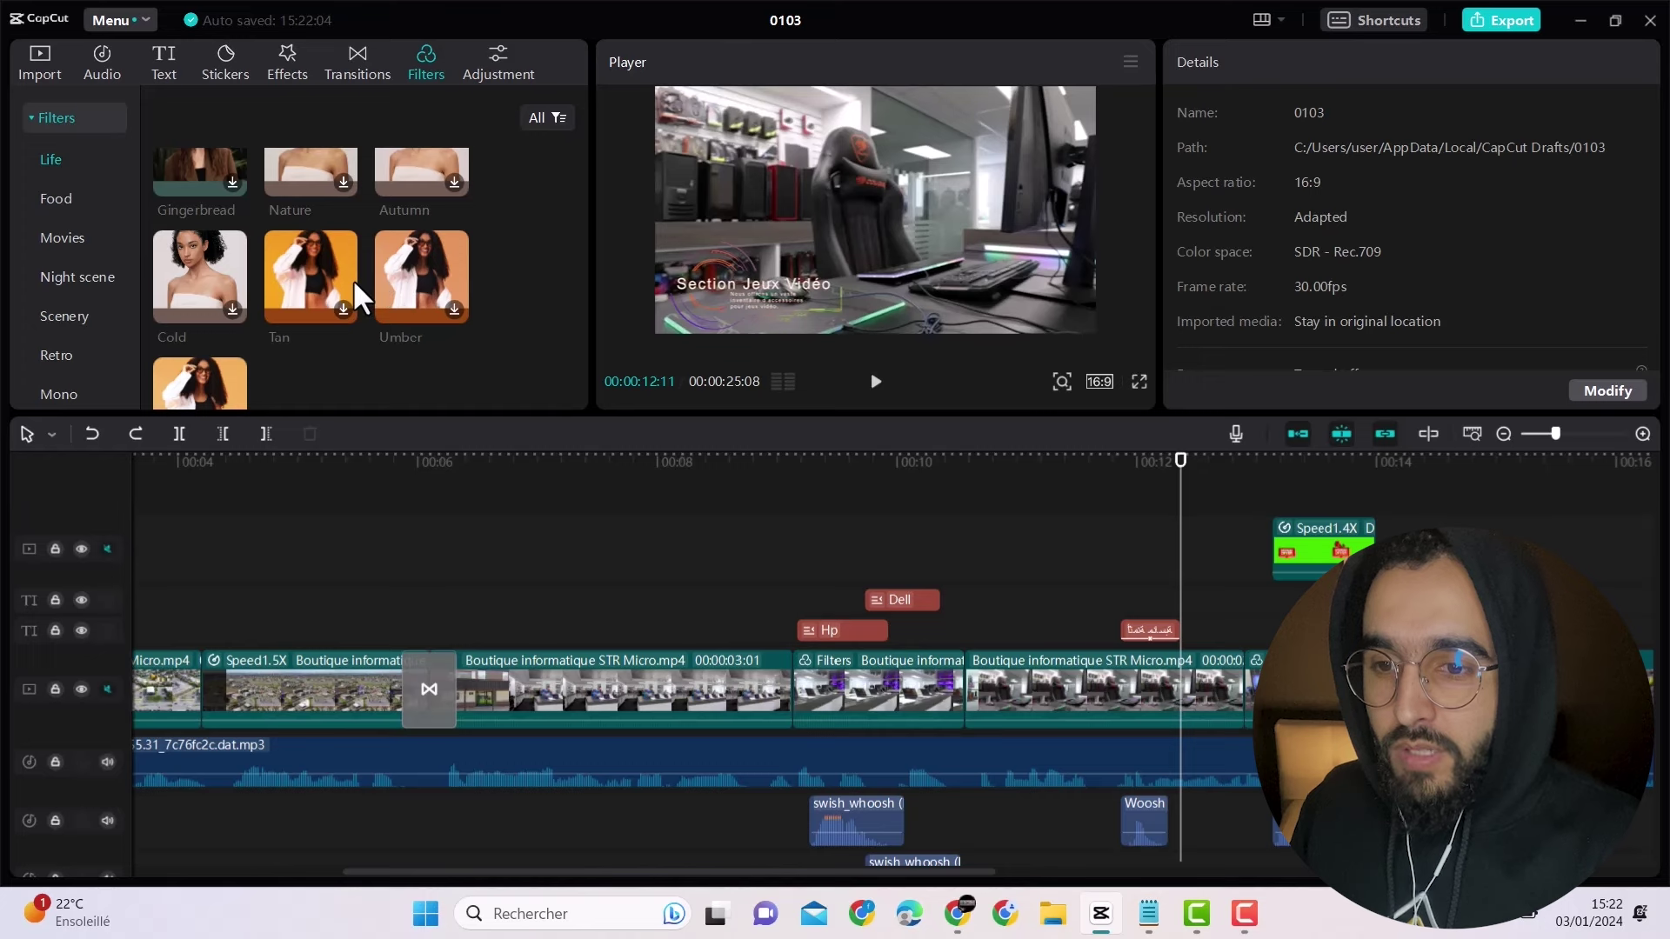
scroll(421, 314, "up", 1)
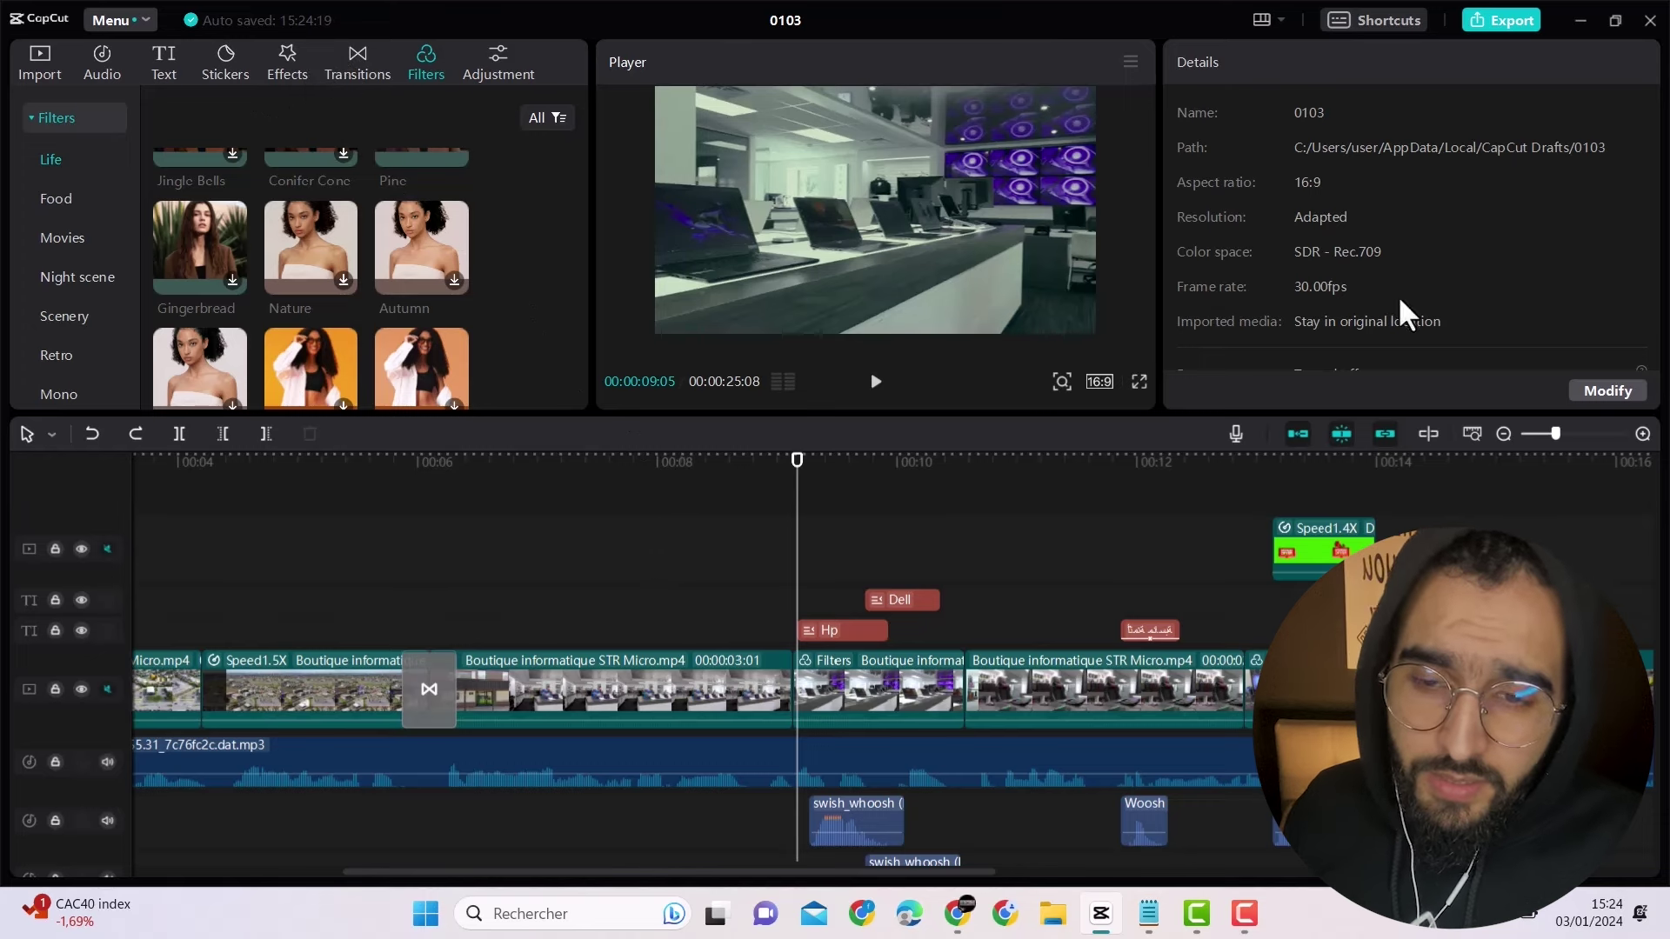
Step: Show the Out animations for the store clip that follows the Badbunny-filtered laptop clip
left_click(1016, 682)
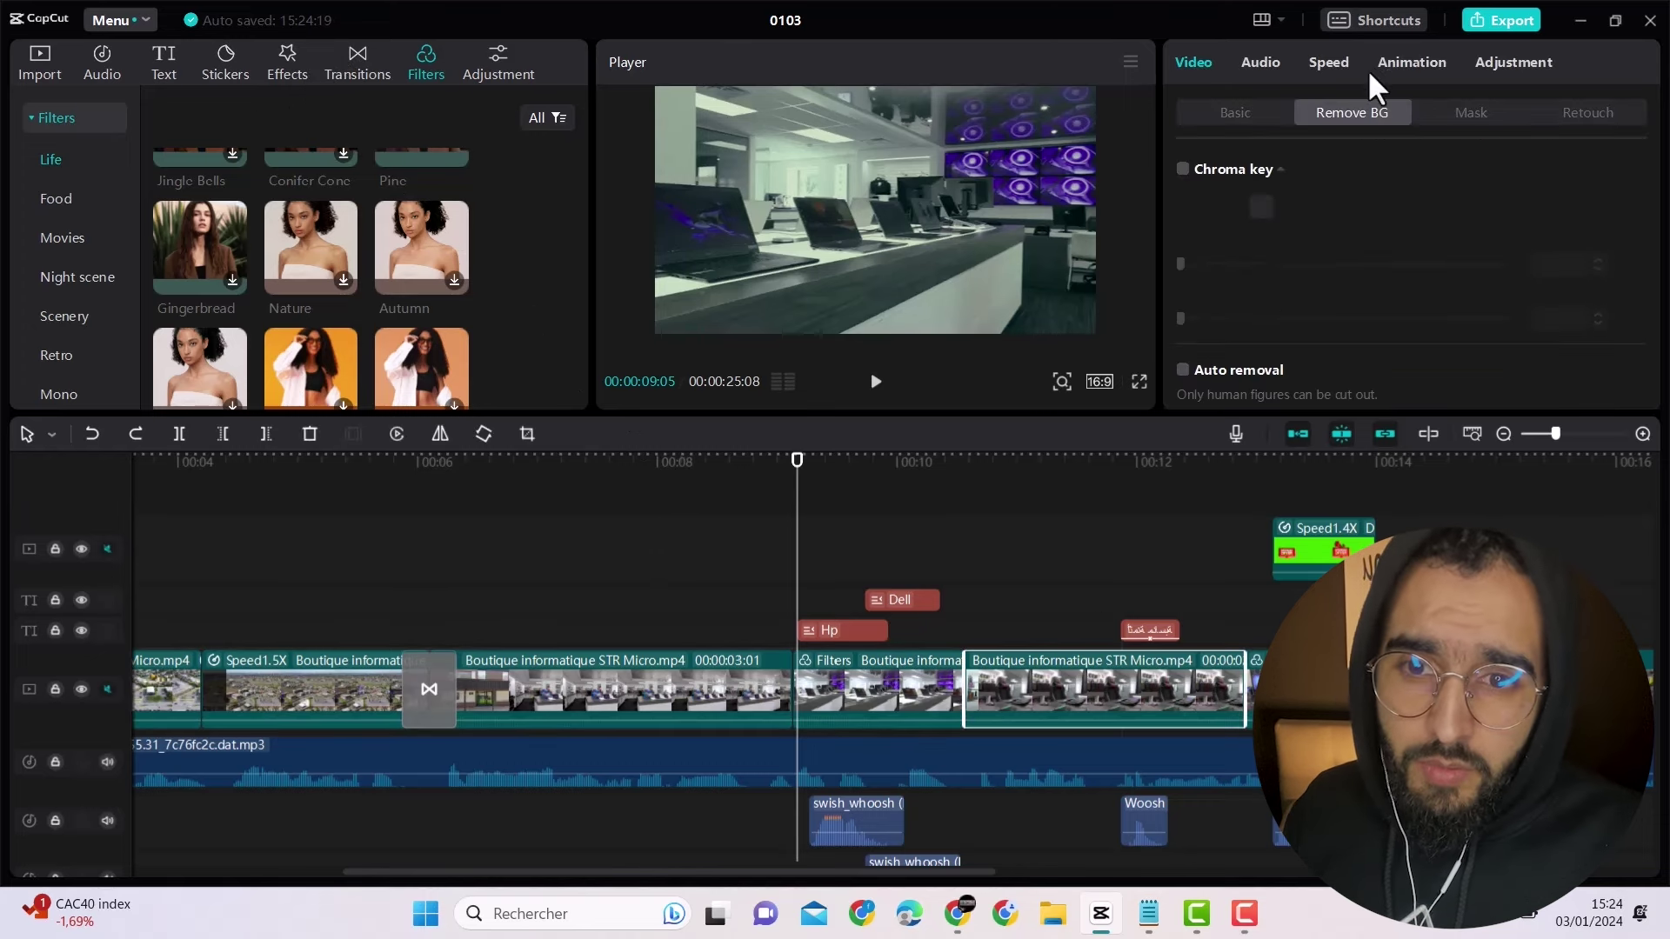
left_click(1416, 64)
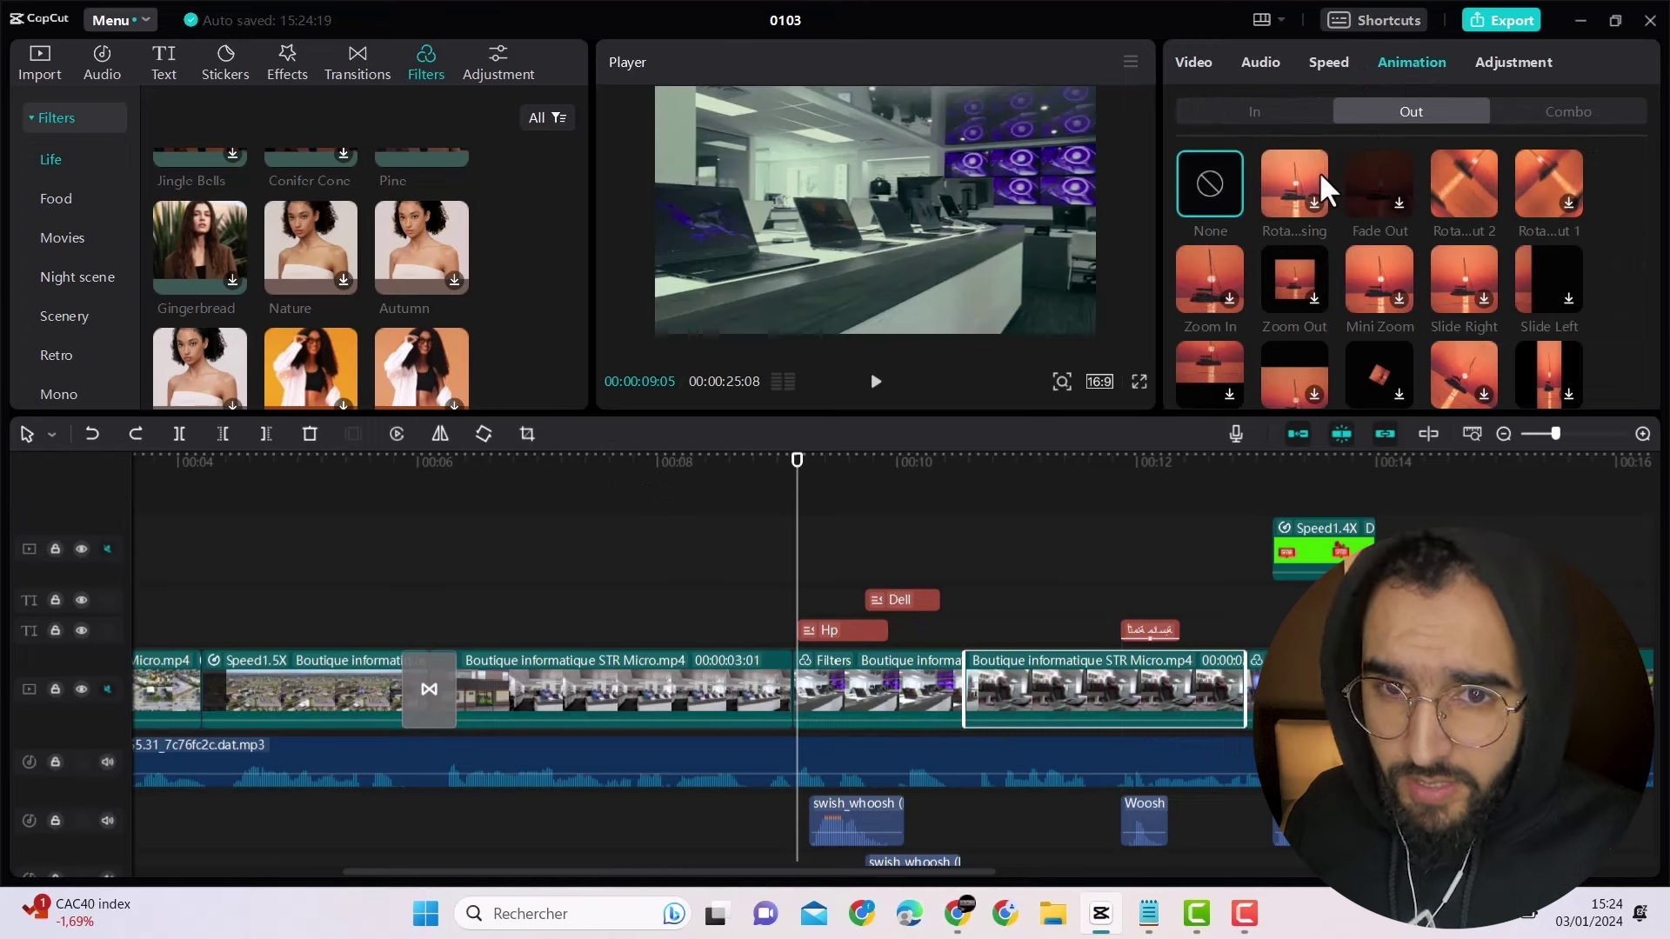